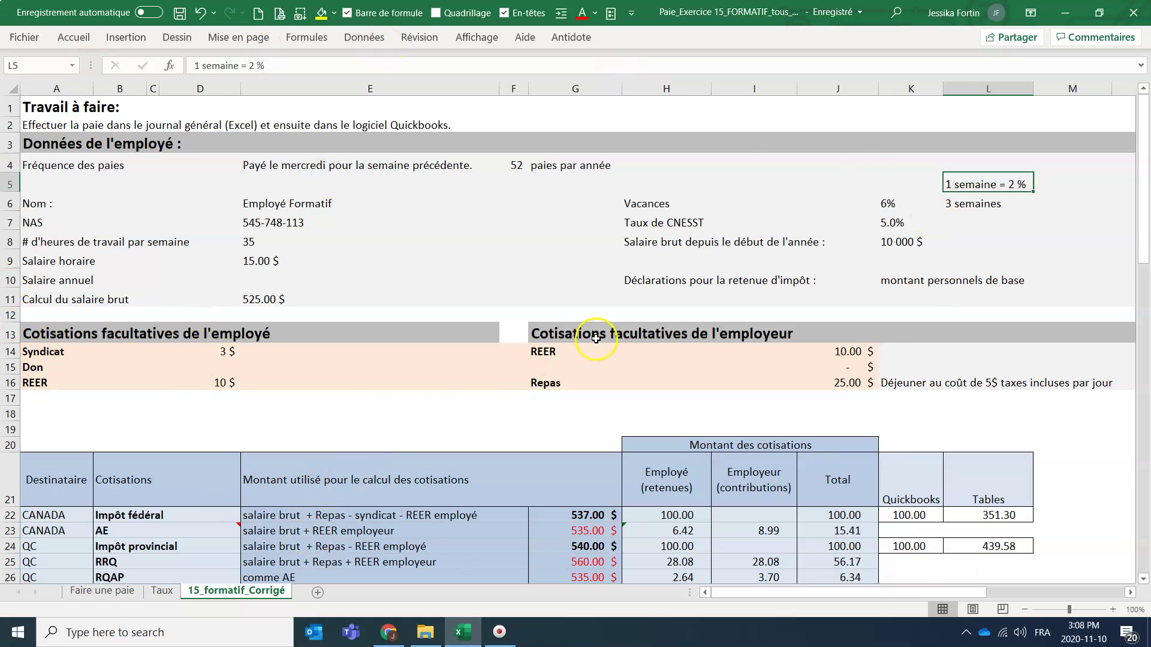
- Switch to QuickBooks Online, leave the open TD1 form and delete the unfinished test employee
click(388, 632)
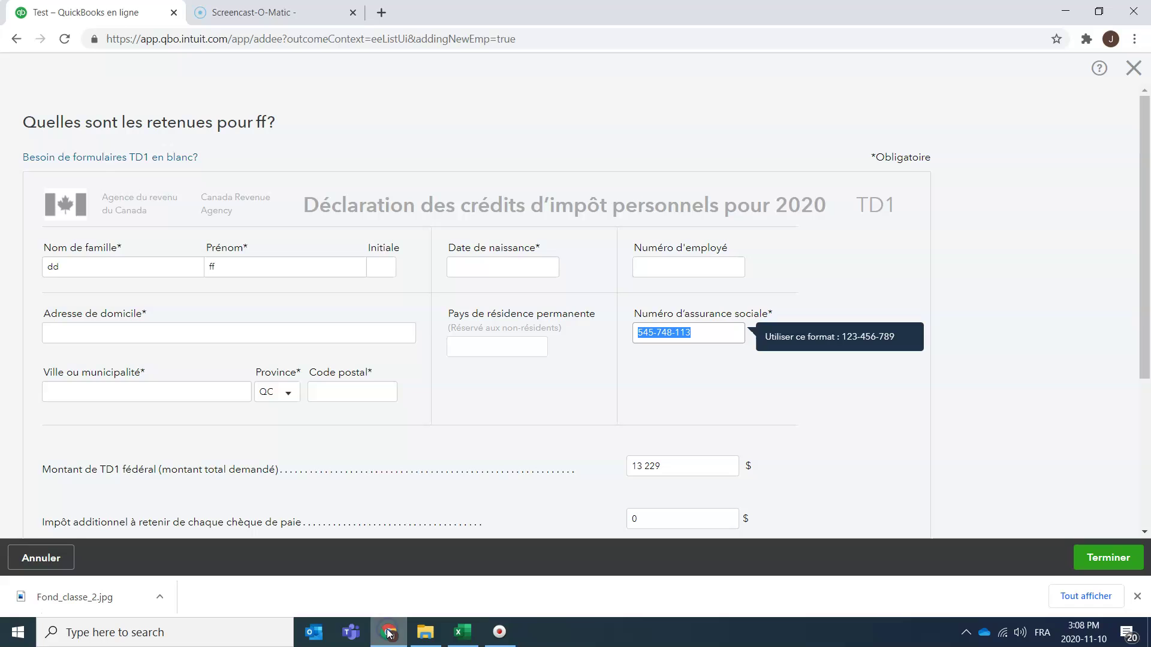
click(1135, 69)
click(18, 39)
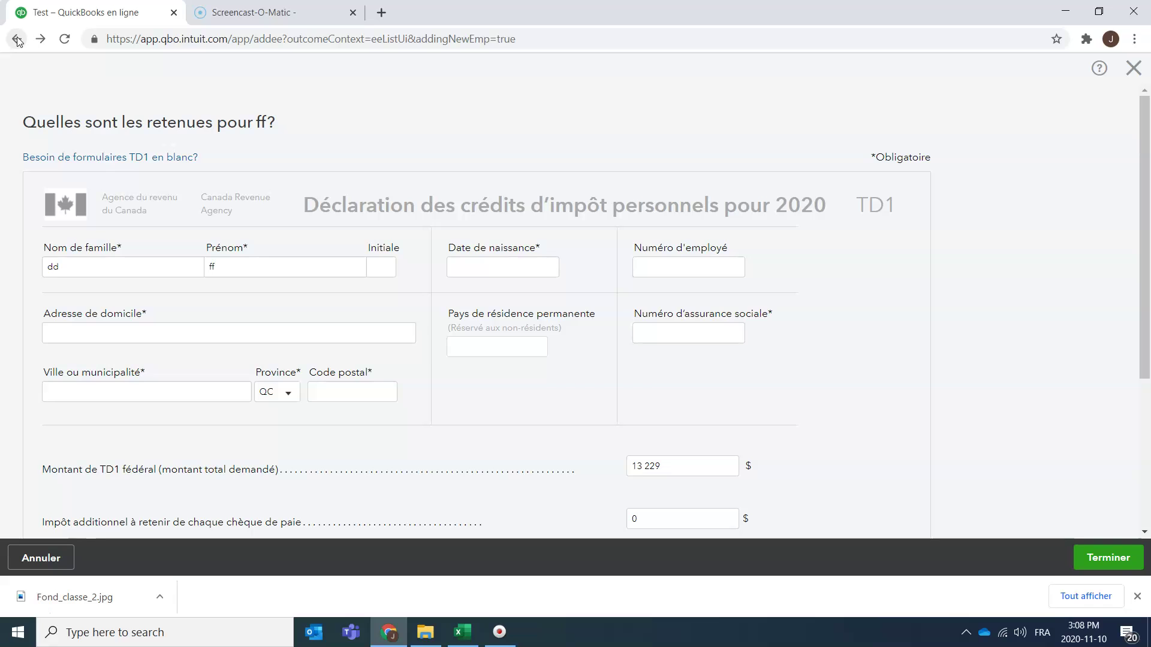
click(1133, 69)
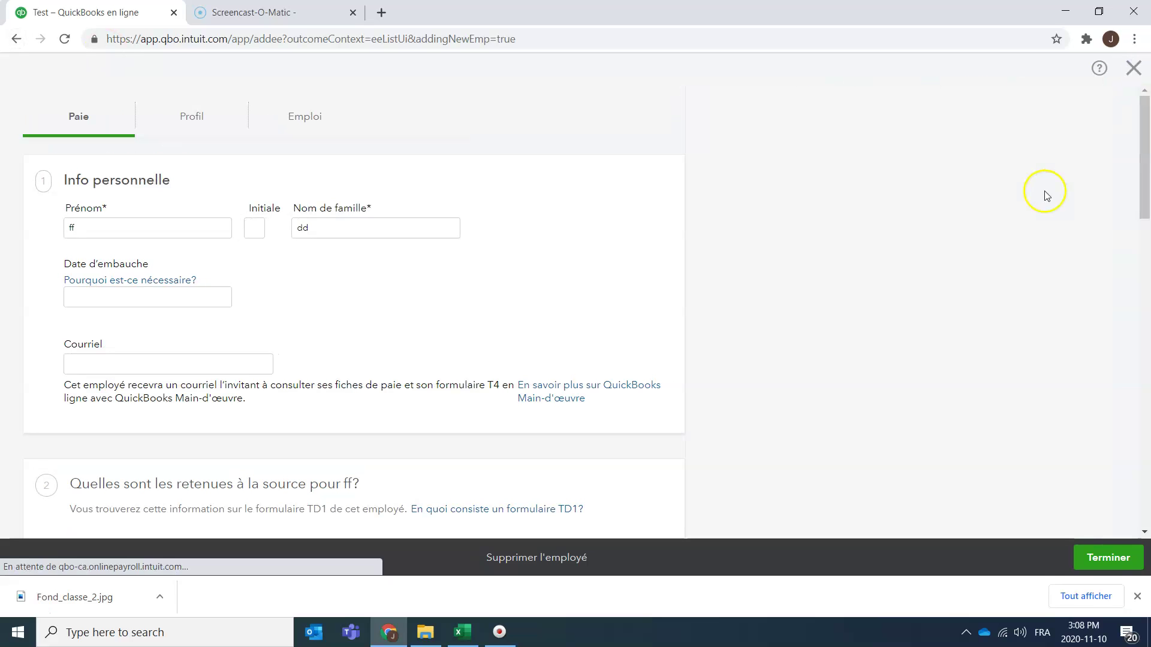
click(548, 556)
click(718, 361)
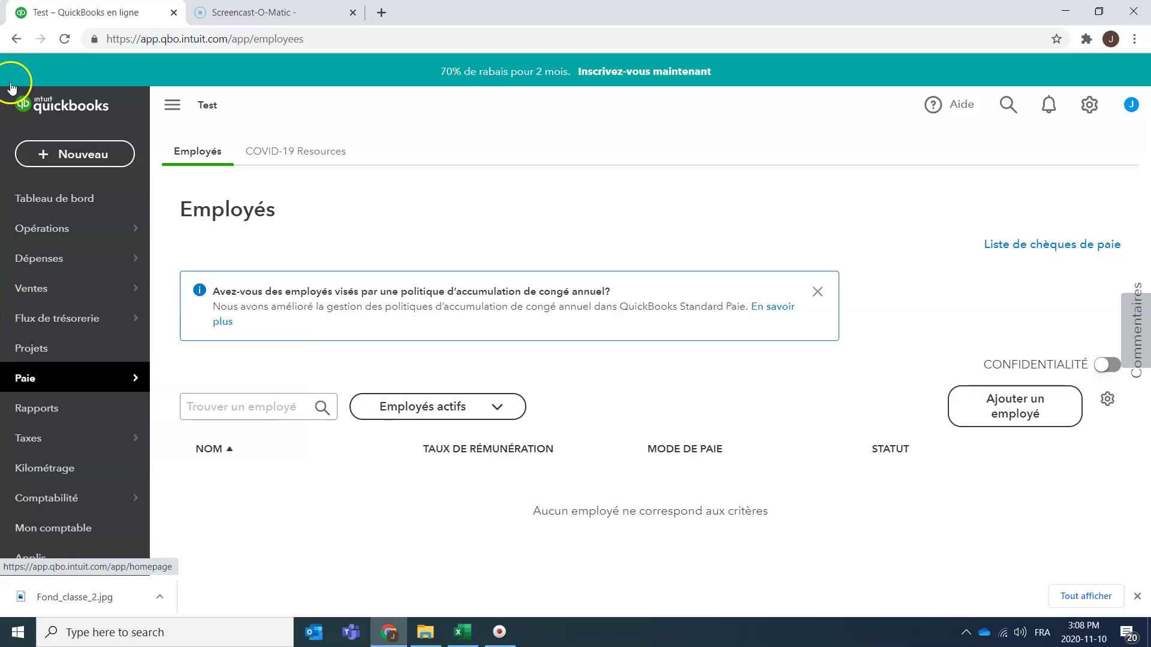
- Start a new employee from the payroll employee list and enter the employee's first and last name
mouse_move(21, 380)
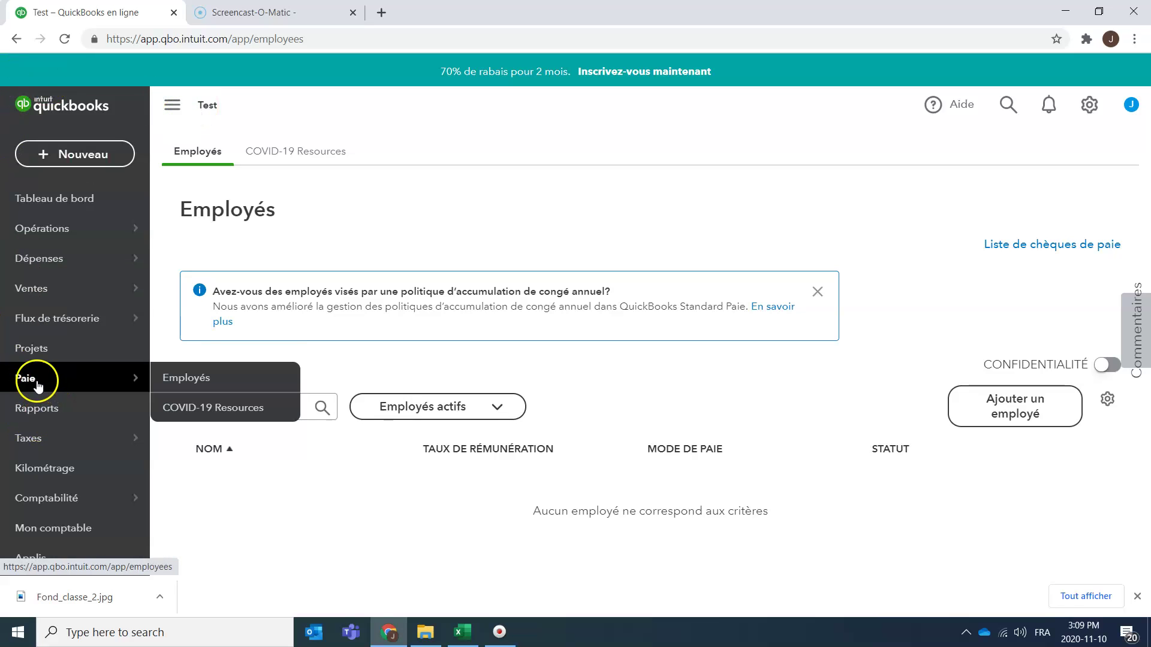
click(189, 378)
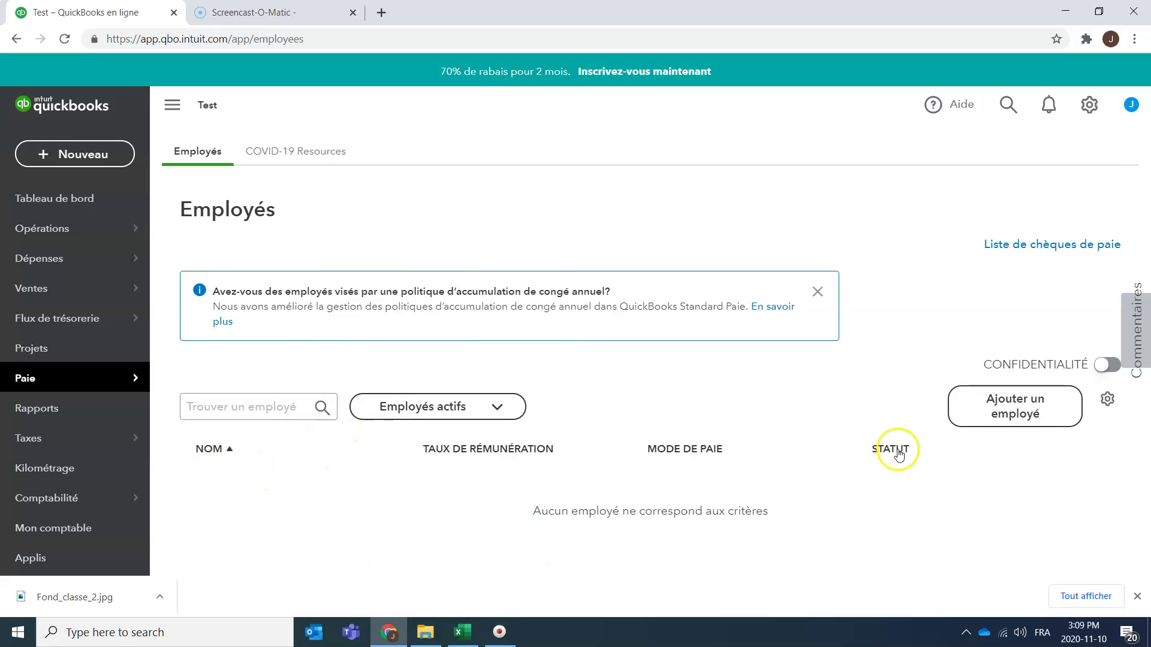
click(1056, 410)
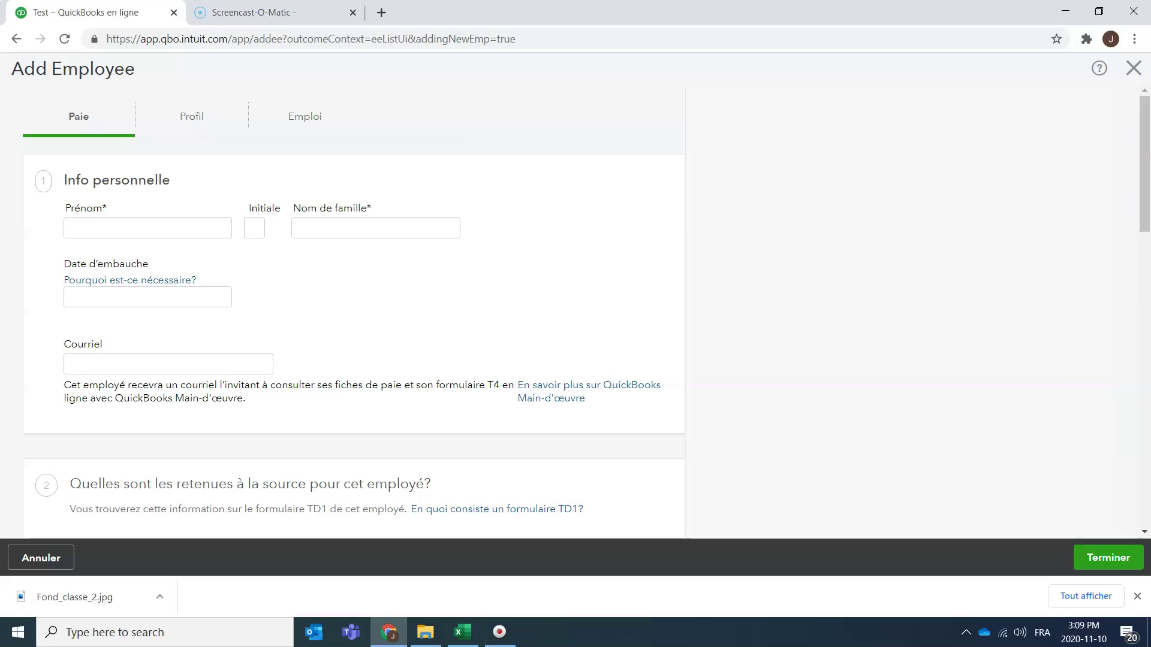
click(189, 223)
text(Employé)
key(Tab)
key(Tab)
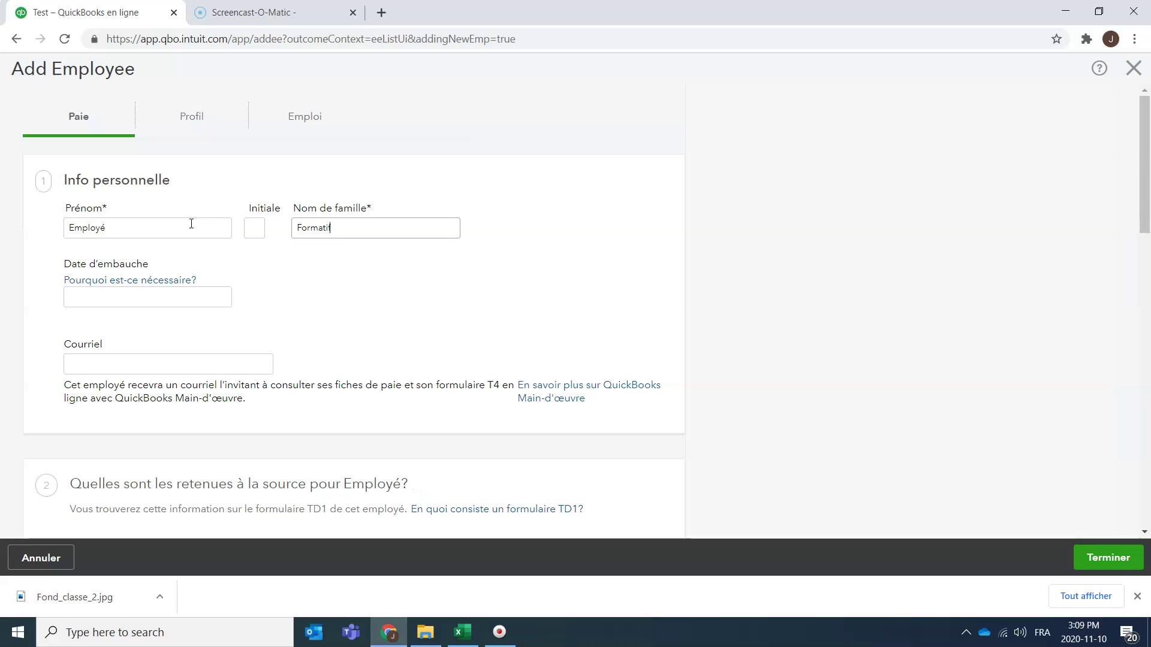
- Set the employee's hire date to 2020-11-01, leave the email empty and open the TD1 form entry
click(160, 297)
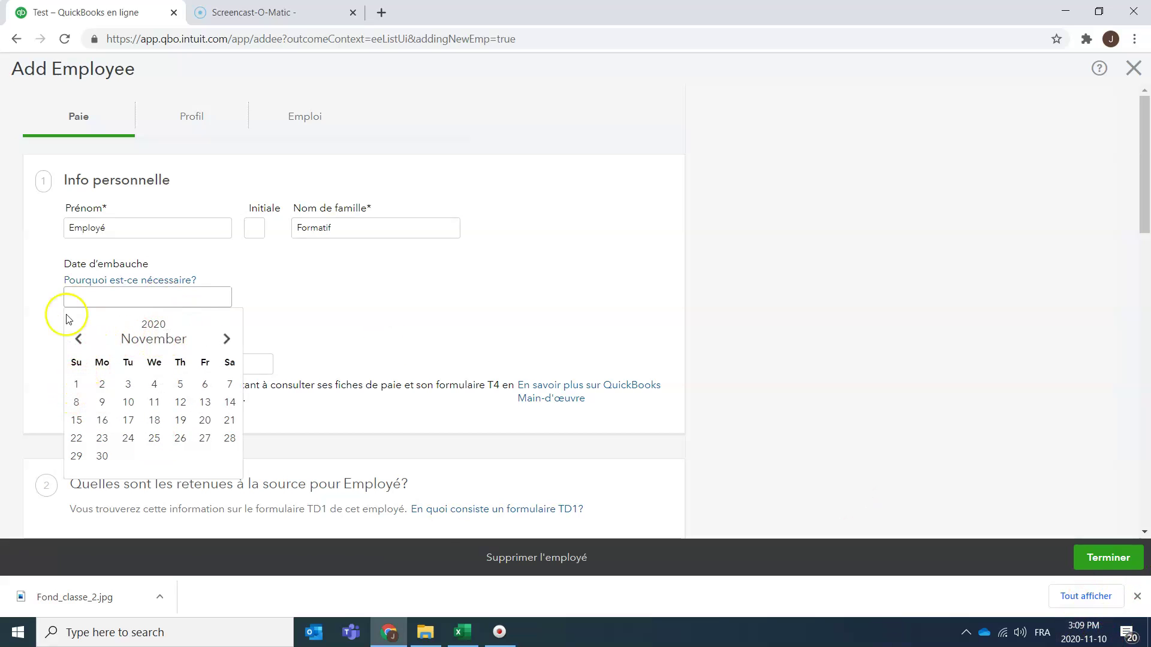
click(77, 386)
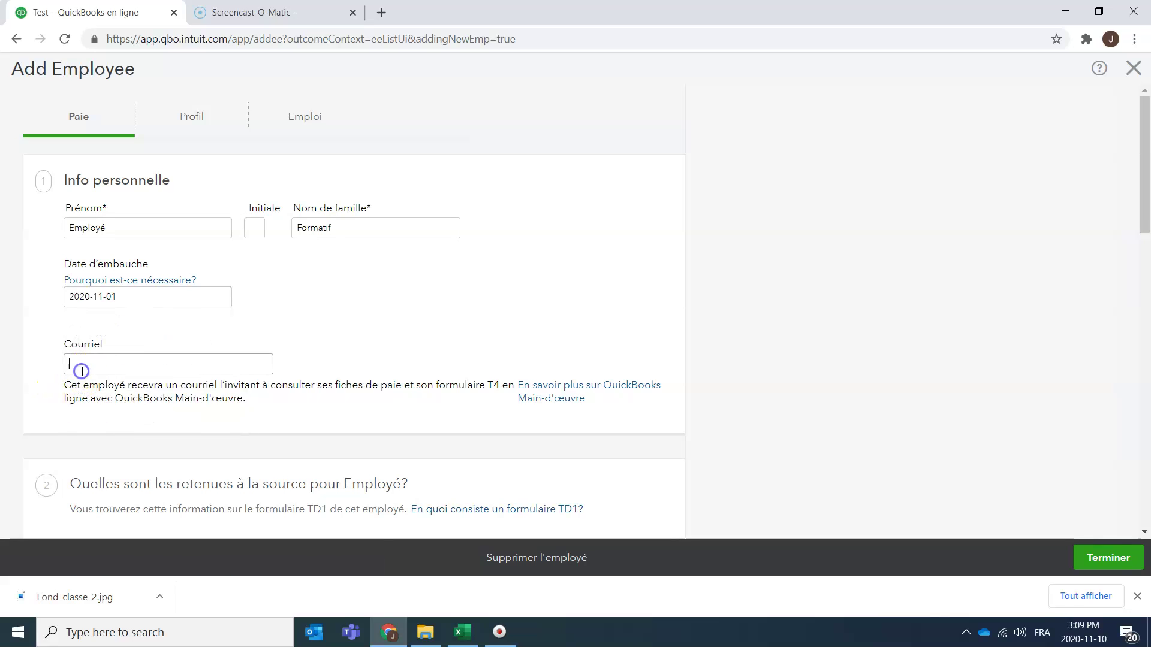
scroll(154, 365, down, 4)
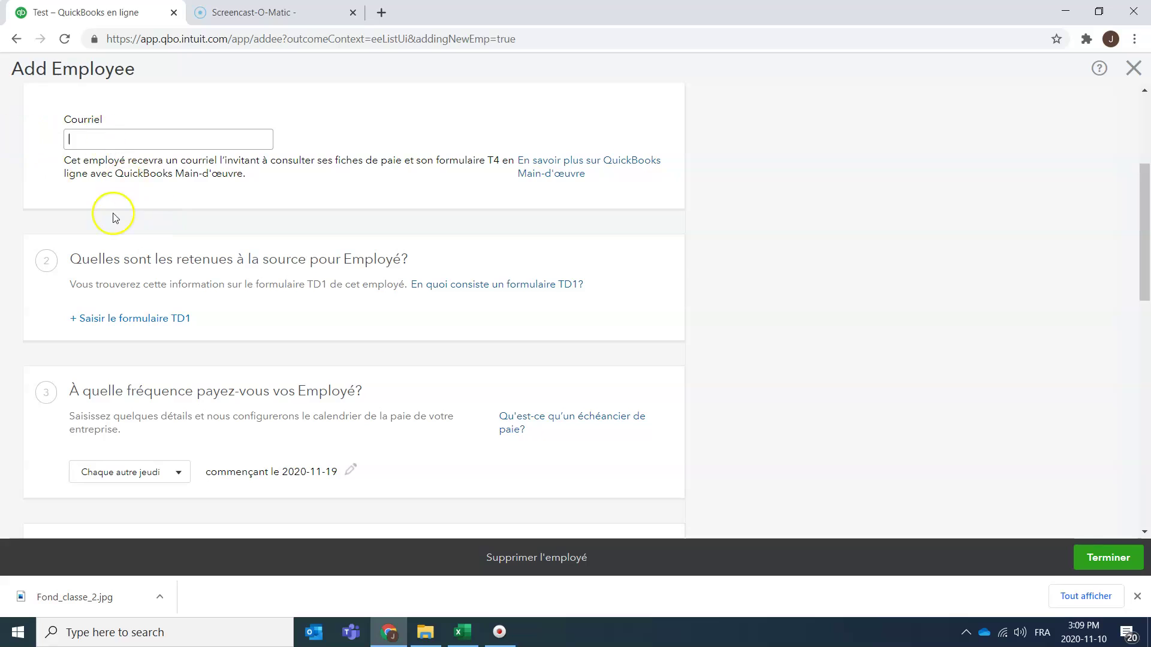
scroll(114, 219, up, 3)
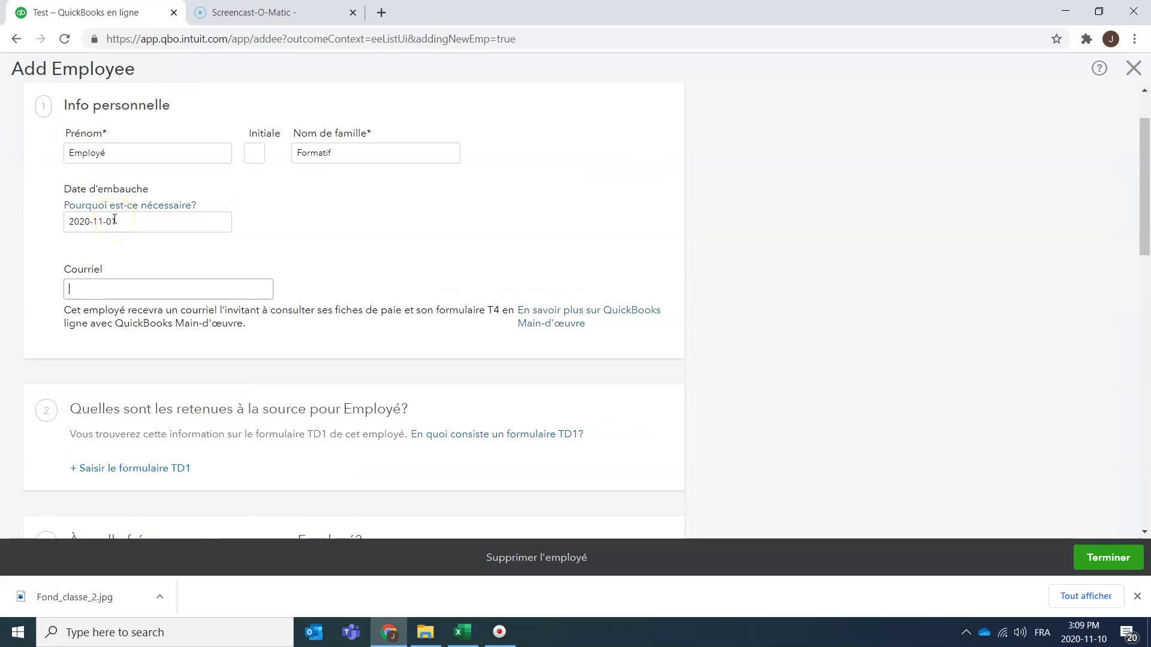
key(Tab)
scroll(116, 283, down, 4)
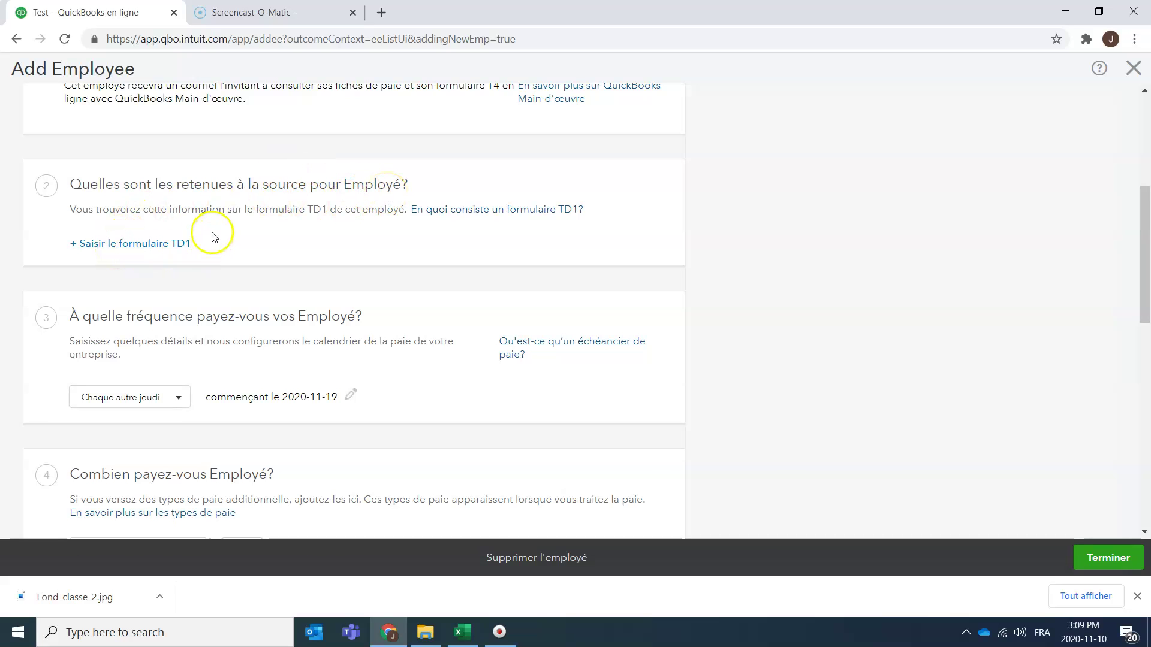
click(167, 250)
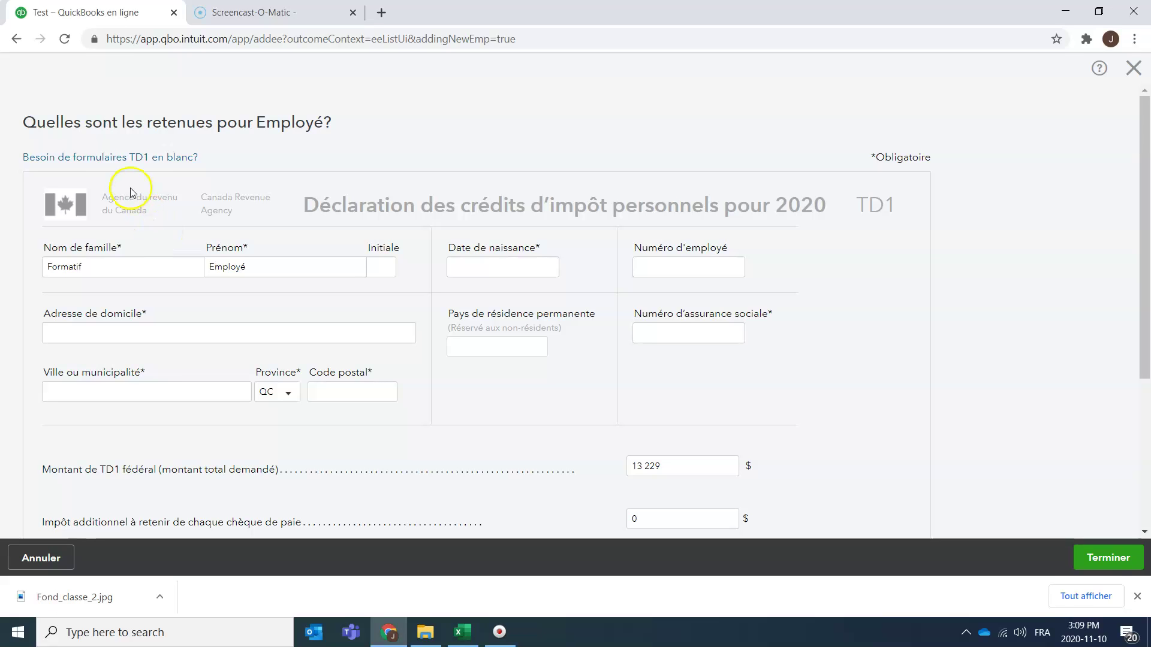
- Open the blank federal TD1 2020 Personal Tax Credits Return, td1-02-20e.pdf, from the Canada.ca forms page in a maximized window
click(113, 159)
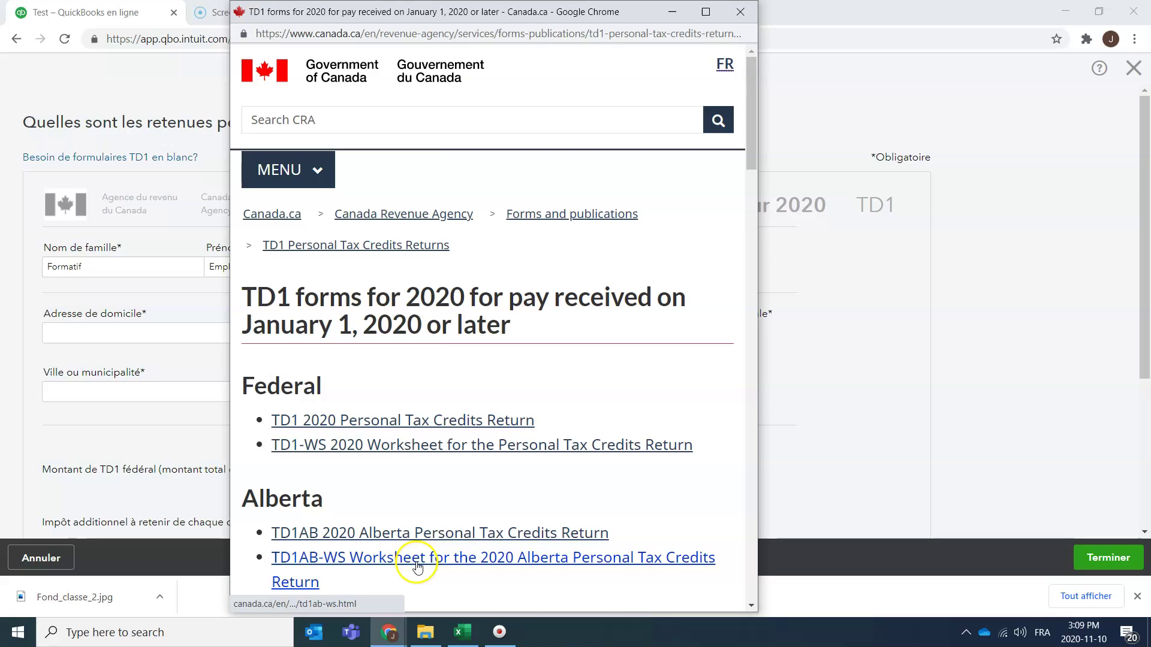
click(423, 420)
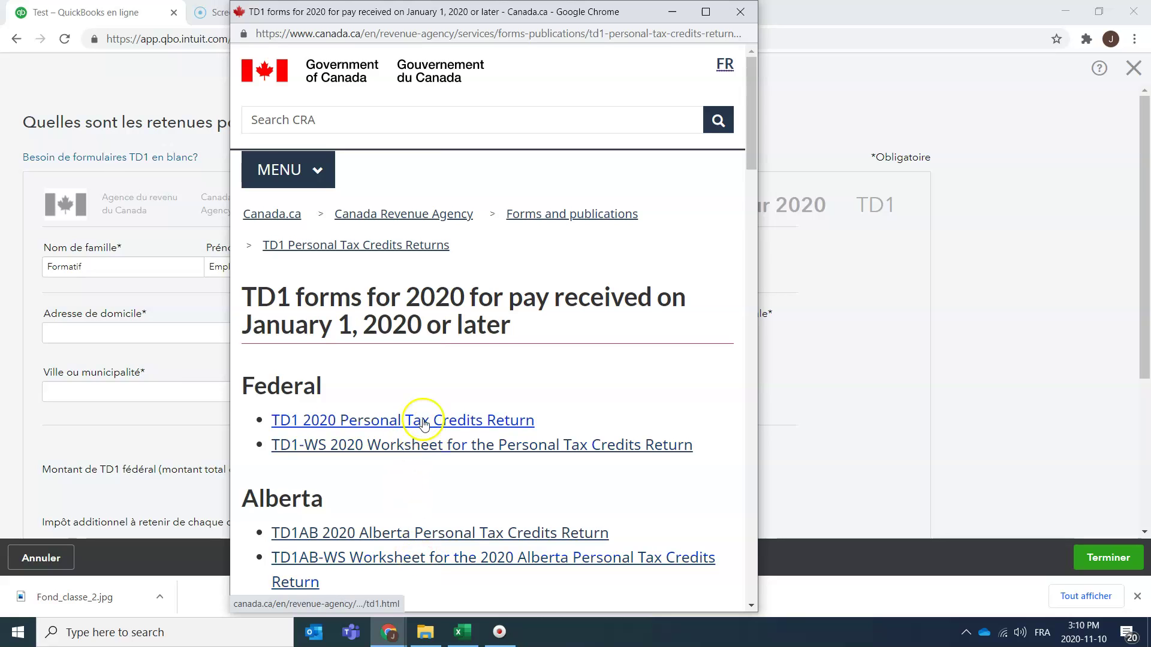
scroll(421, 420, down, 7)
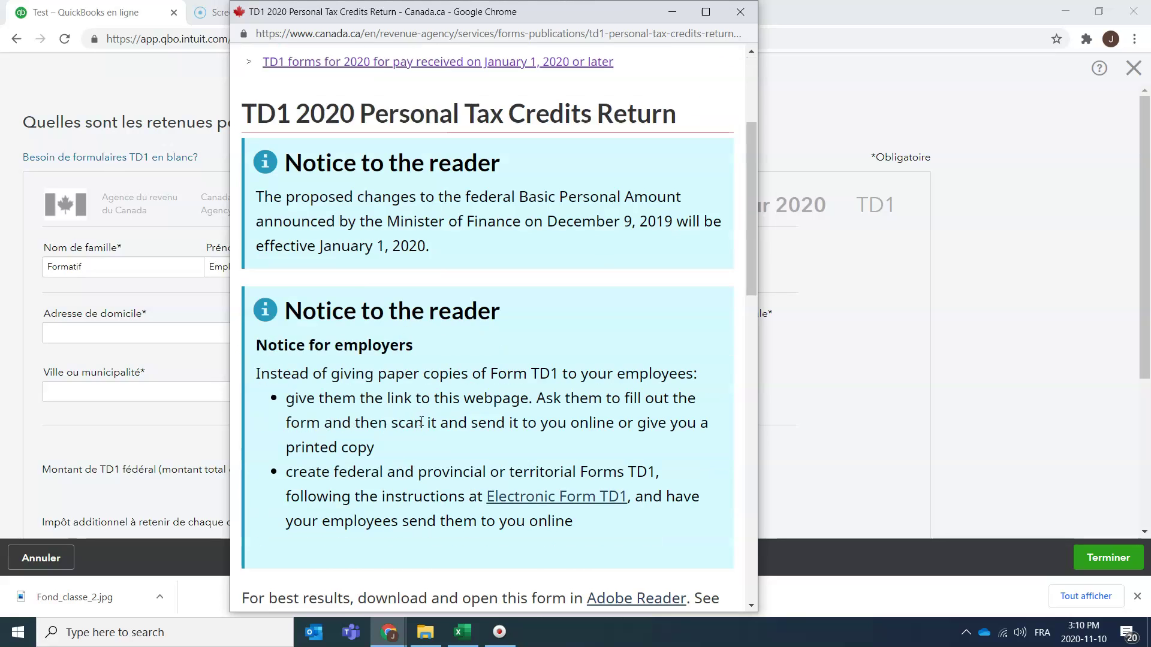
click(376, 456)
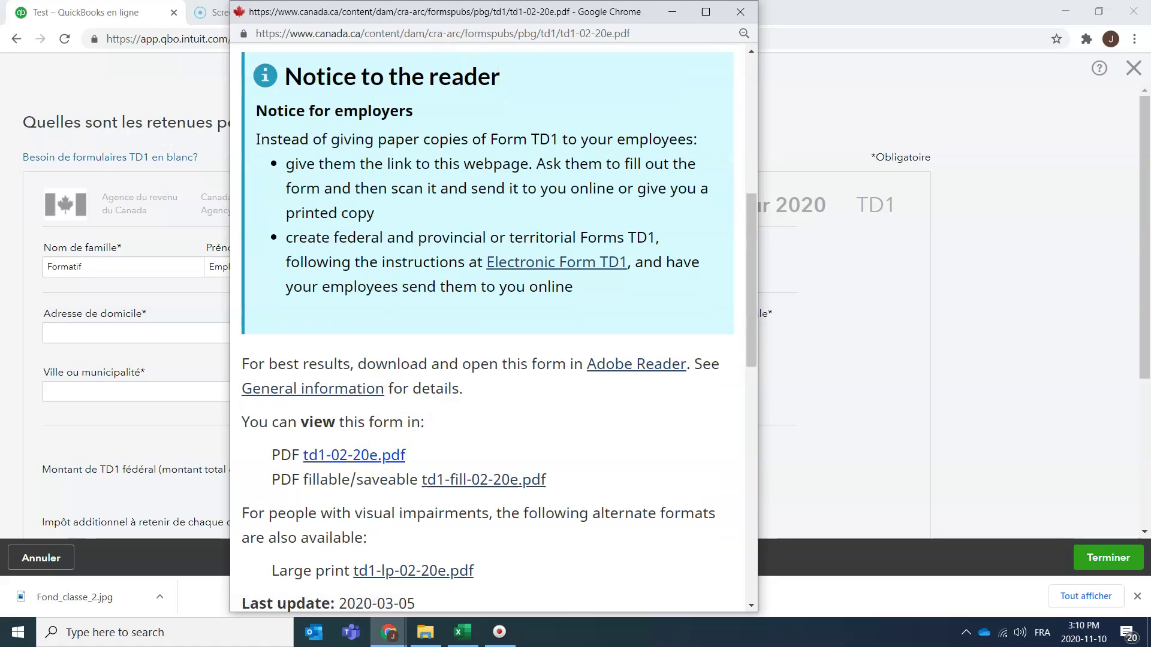
click(705, 17)
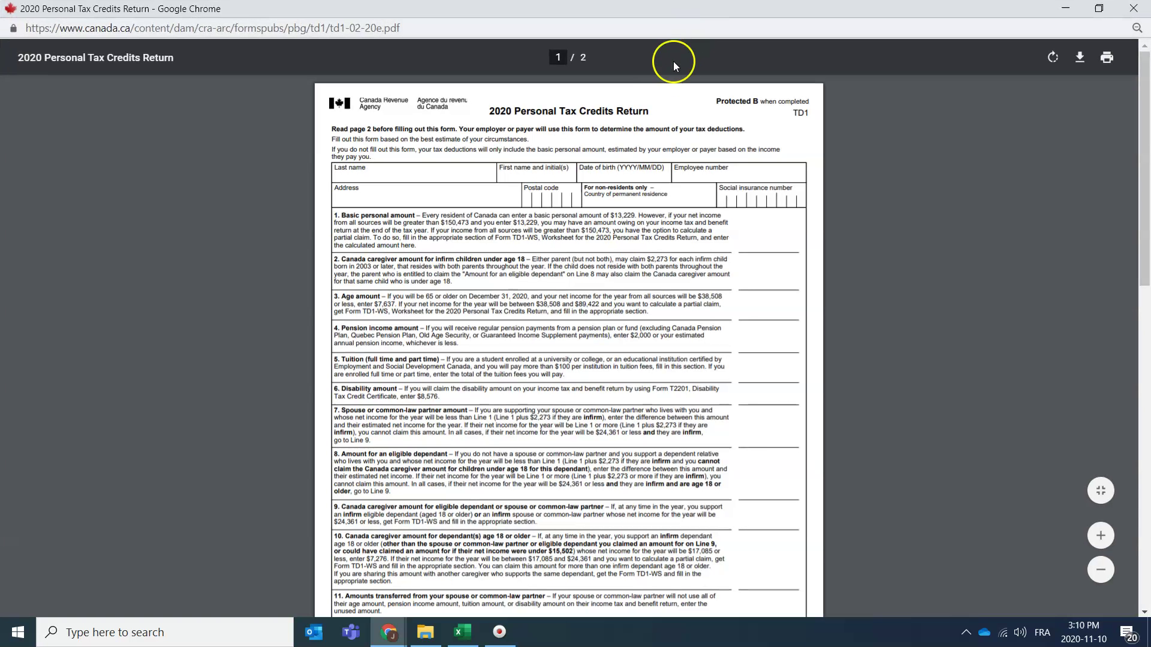
- Examine the TD1 form's credit lines from the basic personal amount to the total claim amount, then close the document
key(ctrl+plus)
key(ctrl+plus)
key(ctrl+plus)
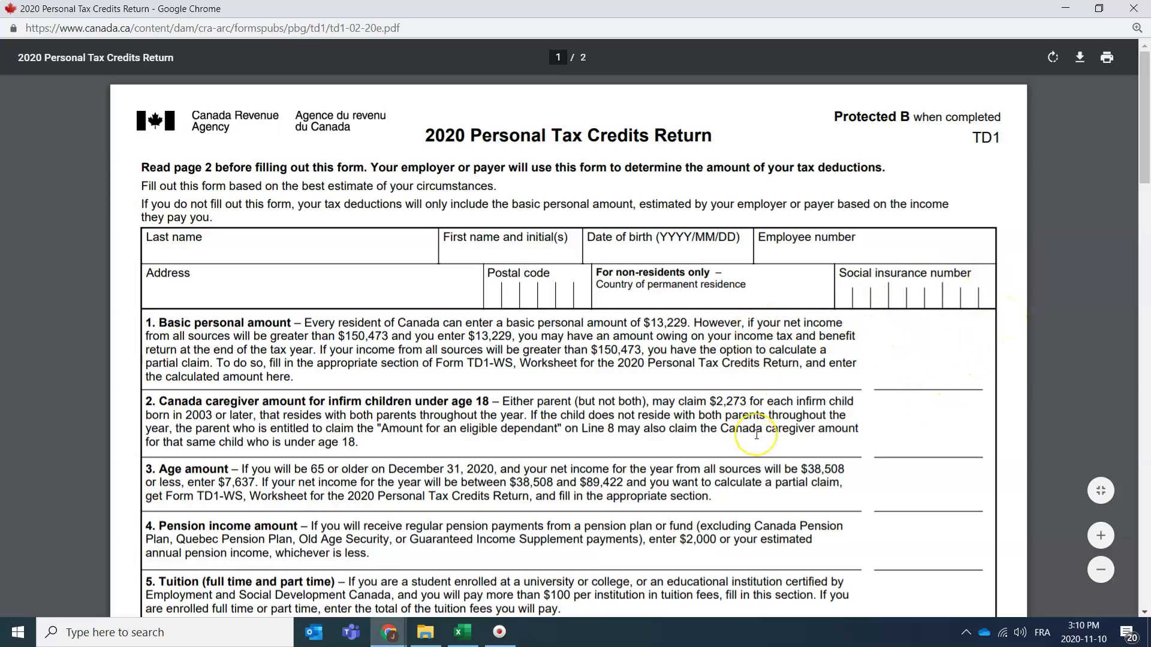
scroll(756, 435, down, 4)
scroll(756, 434, down, 1)
scroll(761, 432, up, 5)
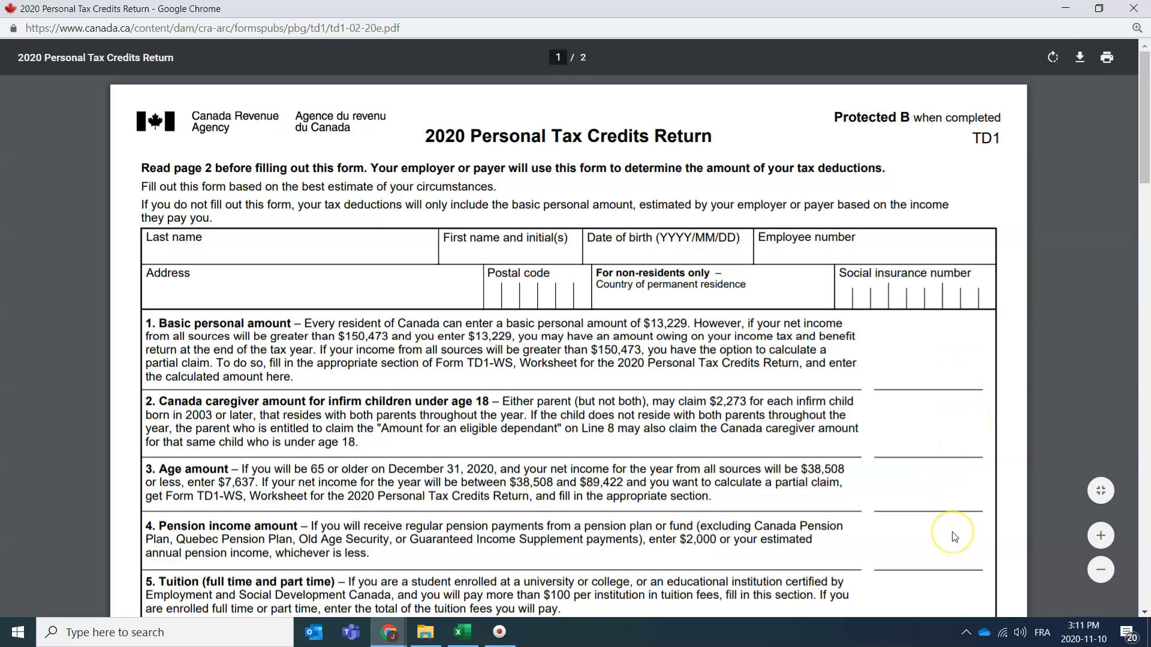
scroll(954, 537, down, 10)
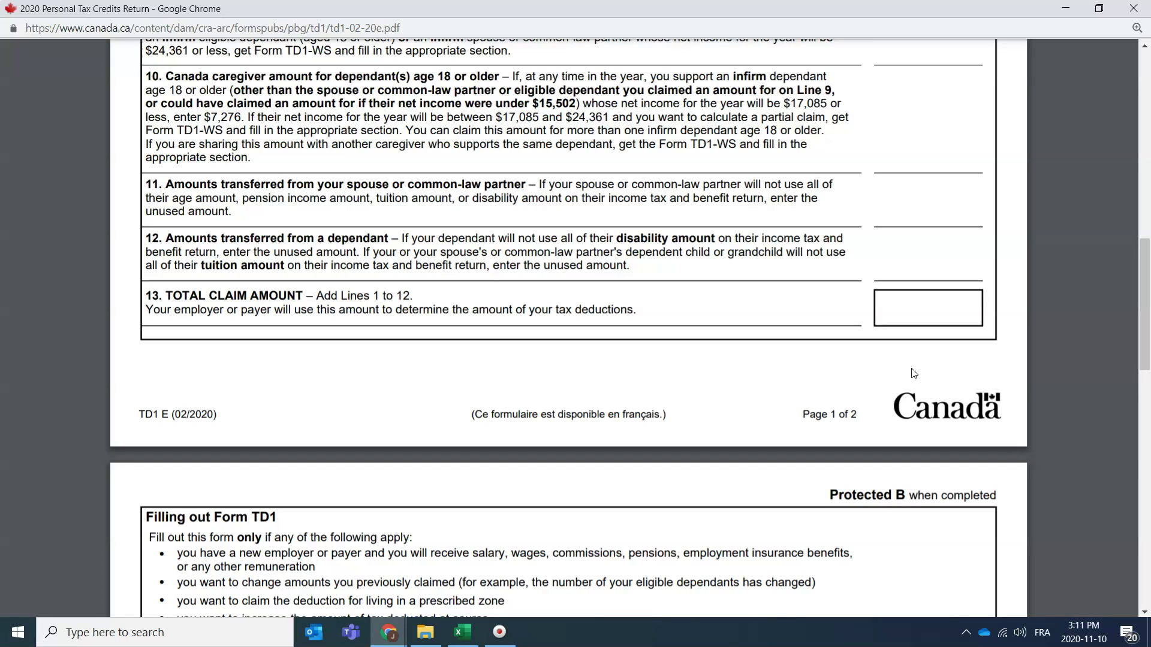
scroll(899, 365, up, 10)
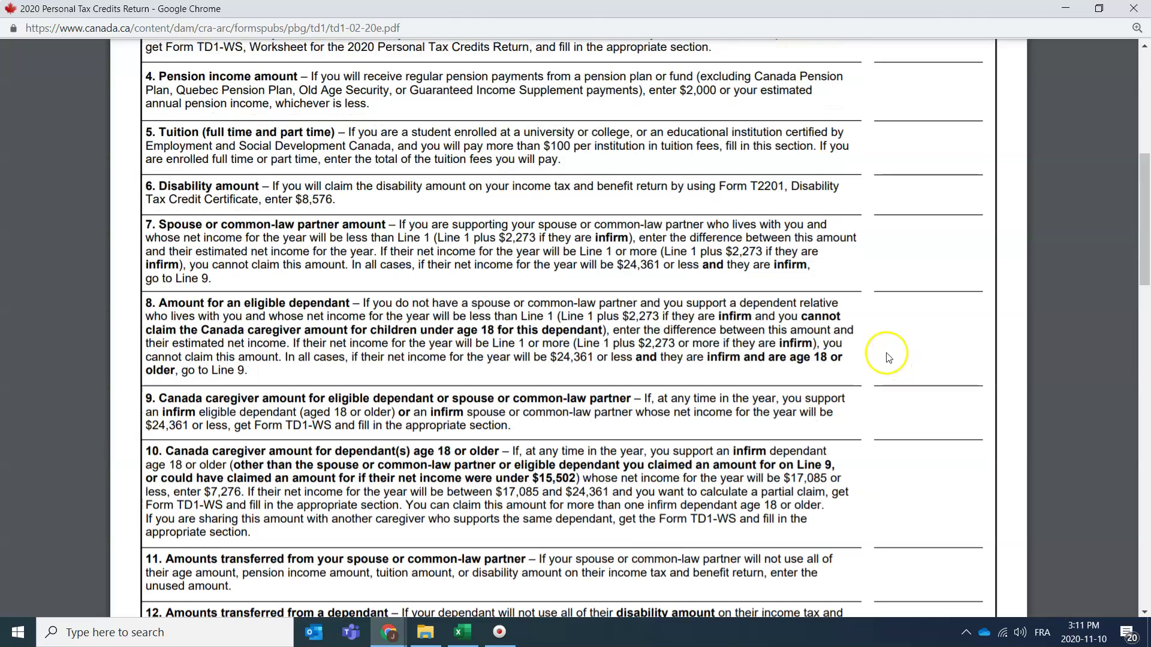
click(1134, 15)
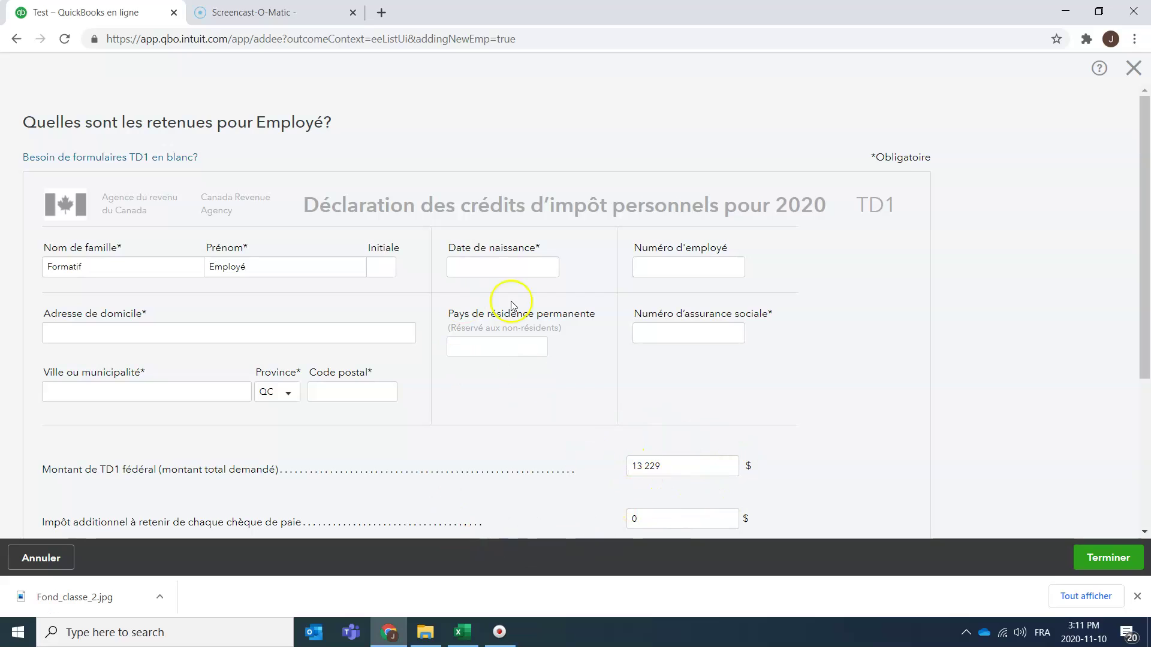
- Search Google for Collège de Rosemont in a new tab and copy its full address
click(184, 331)
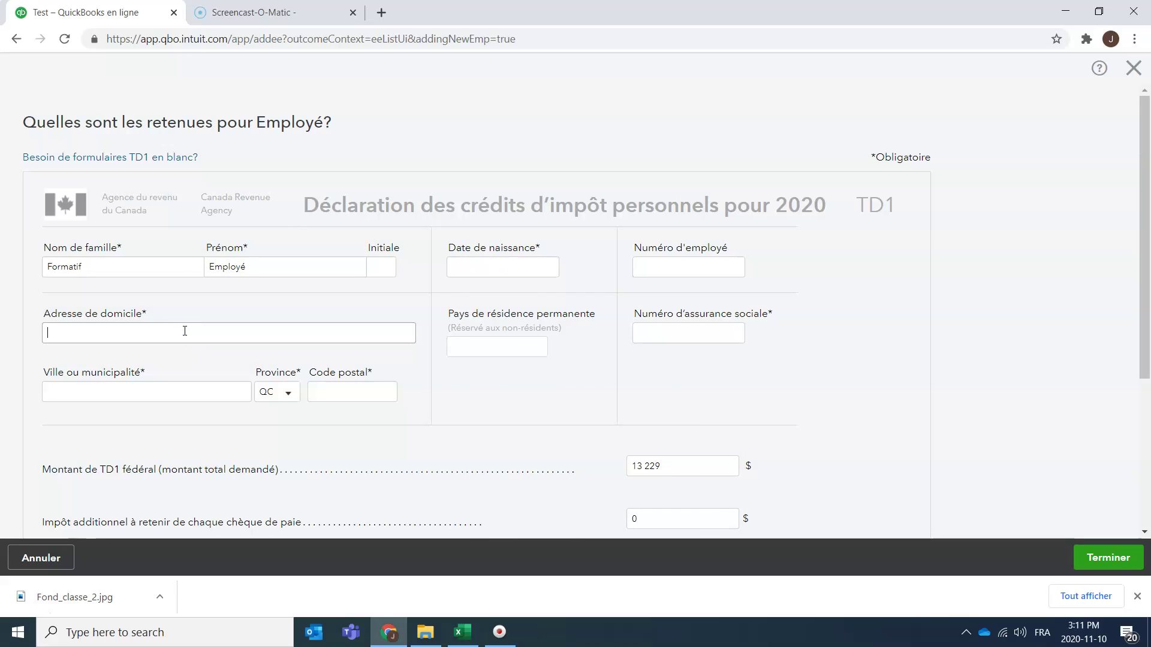
click(381, 12)
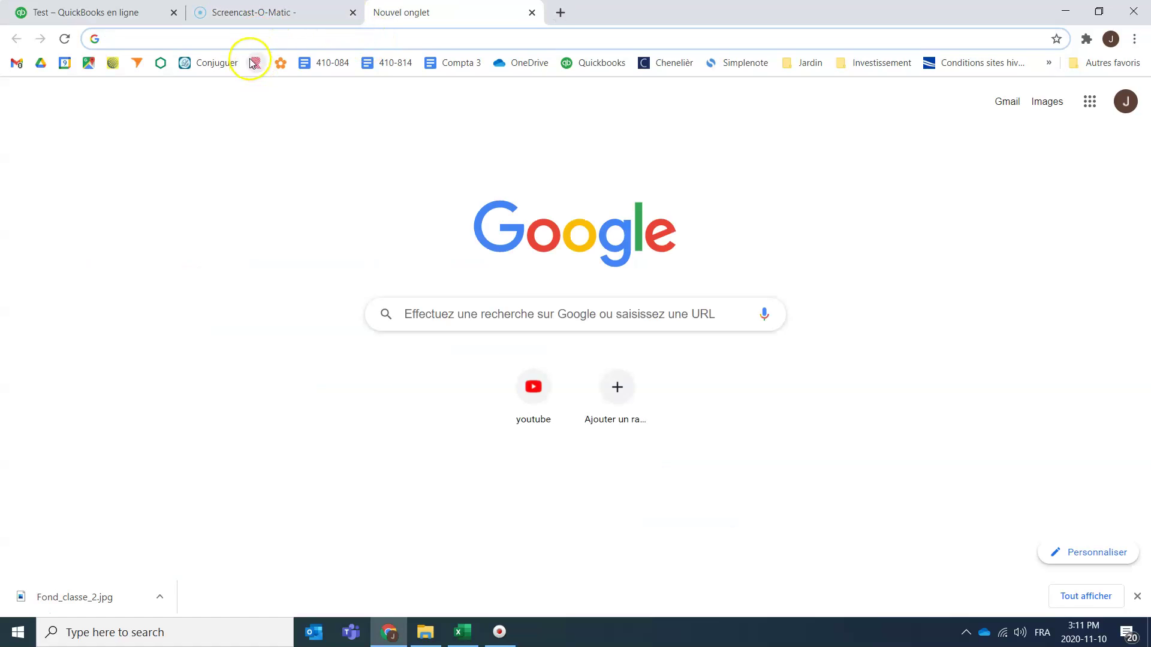
click(234, 46)
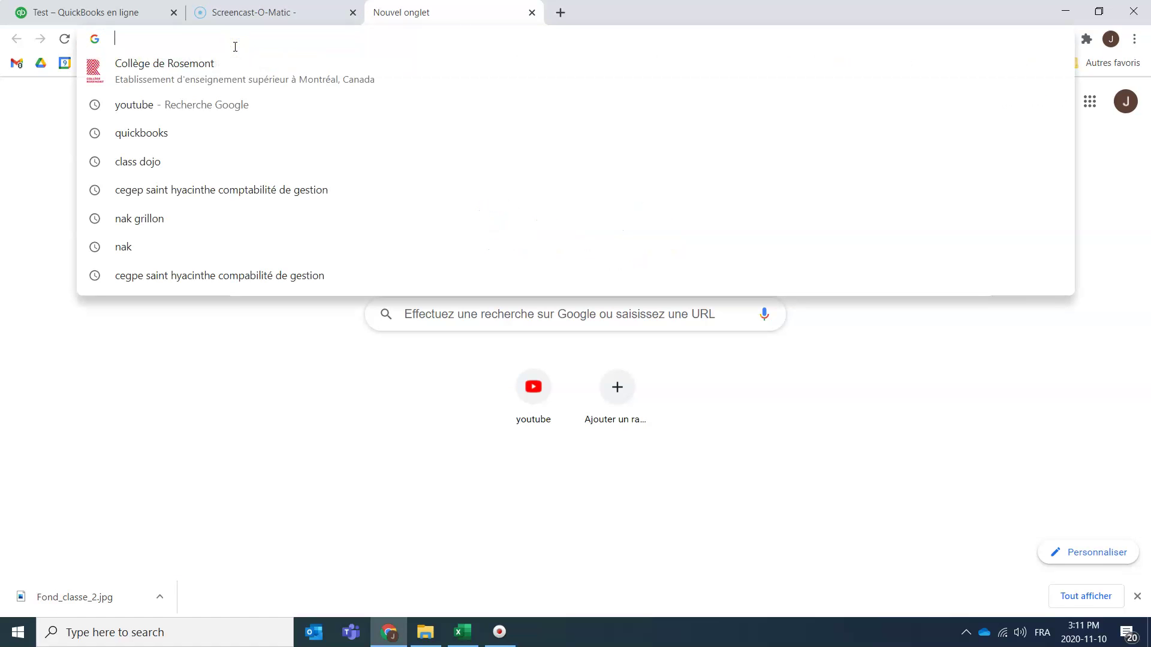
click(230, 60)
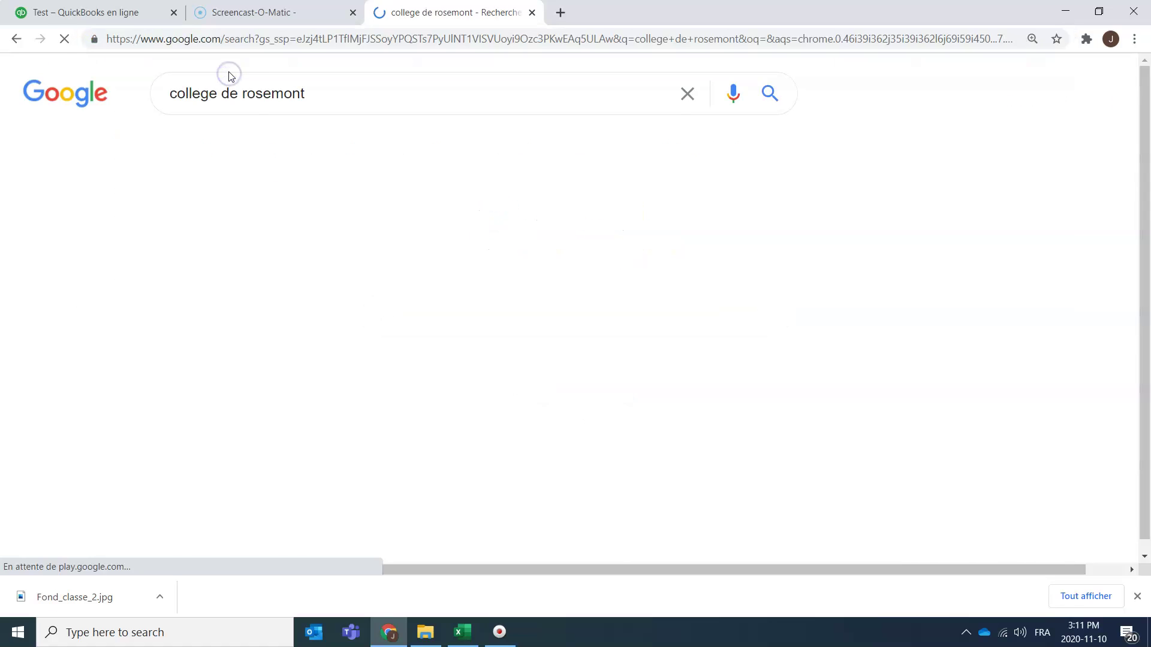
scroll(930, 329, down, 1)
scroll(930, 329, down, 5)
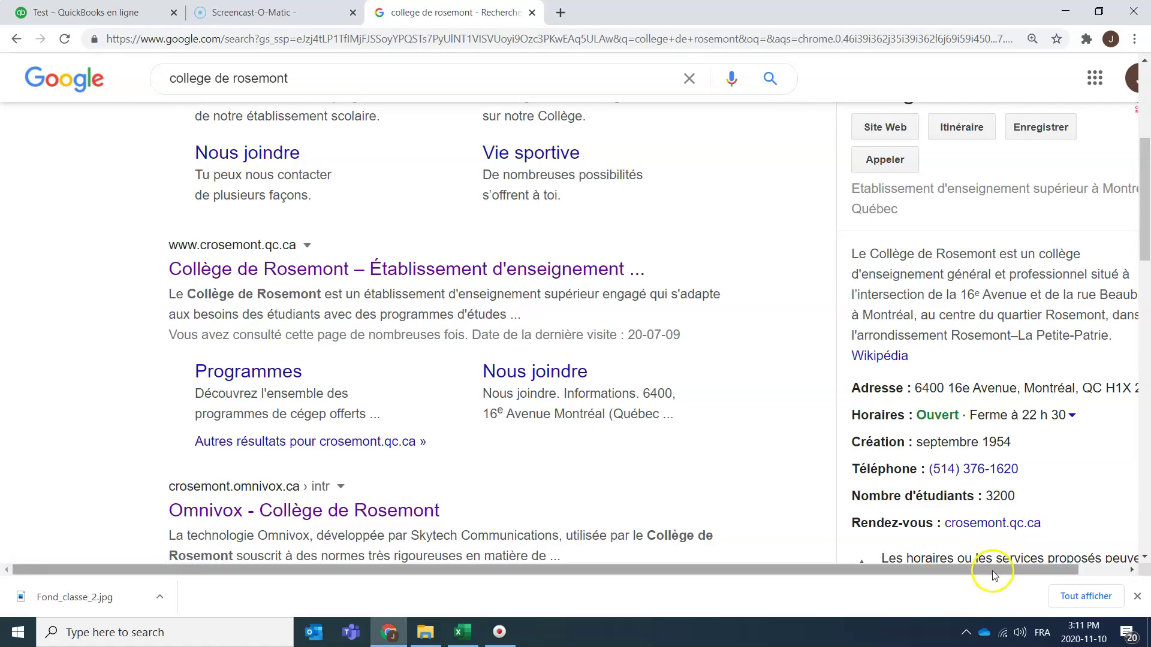
scroll(984, 567, right, 1)
drag(865, 388, 1112, 388)
key(ctrl+c)
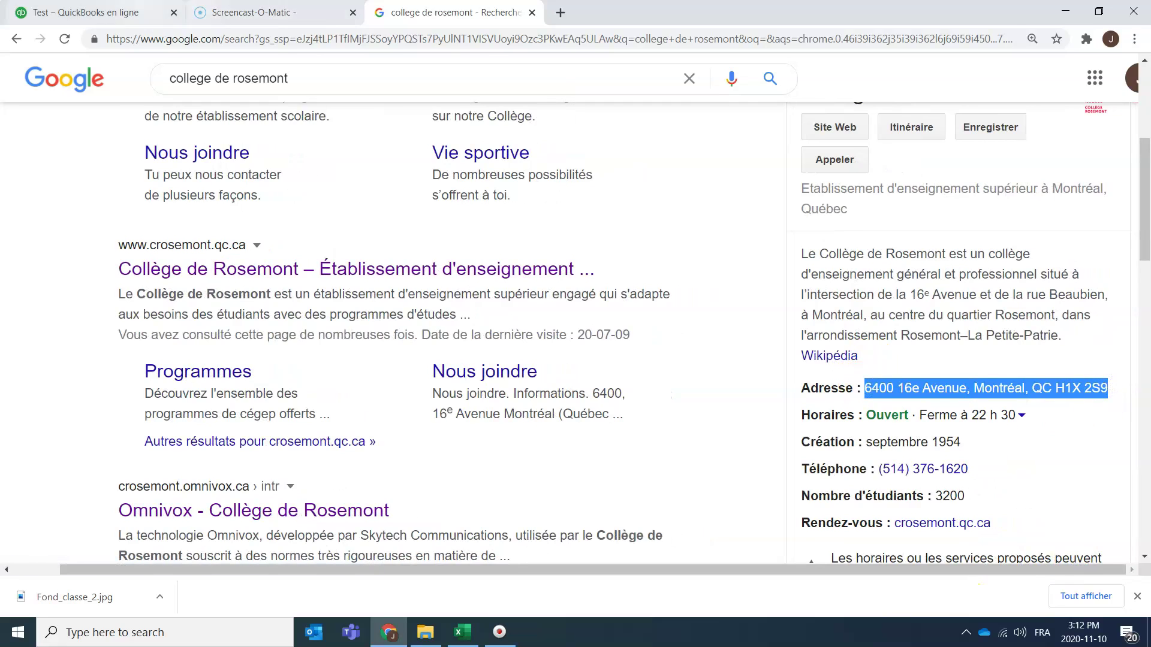
- Paste the copied address into the employee's home address on the TD1 form and move the city name to the city field
click(102, 12)
click(150, 329)
key(ctrl+v)
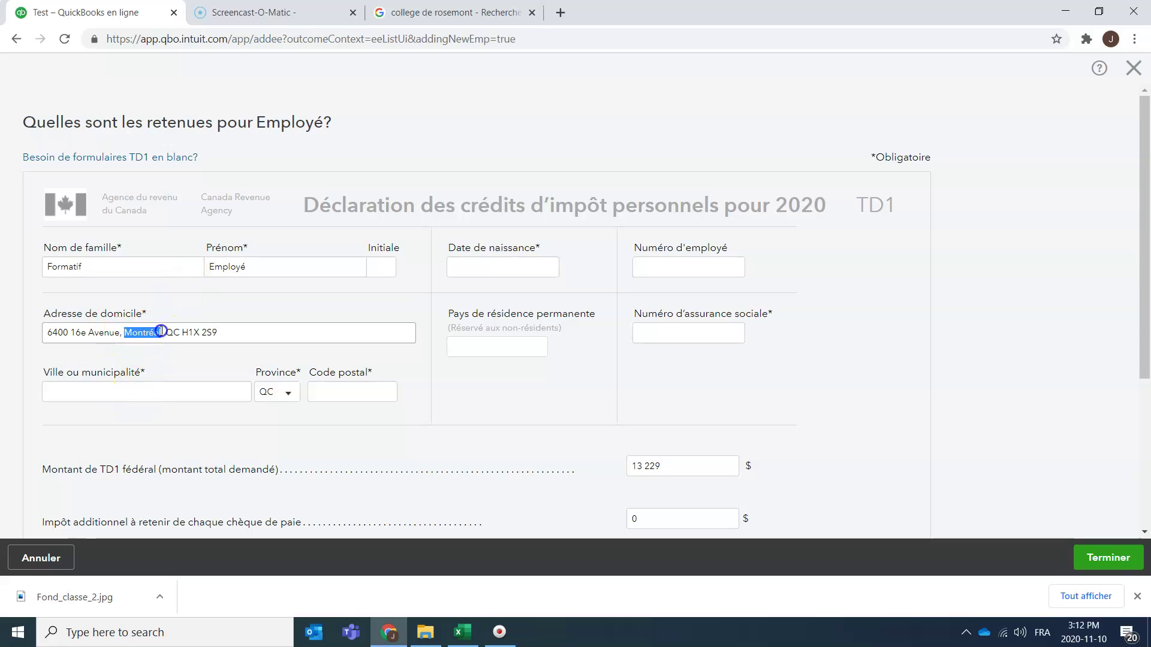
key(ctrl+x)
click(140, 389)
key(ctrl+v)
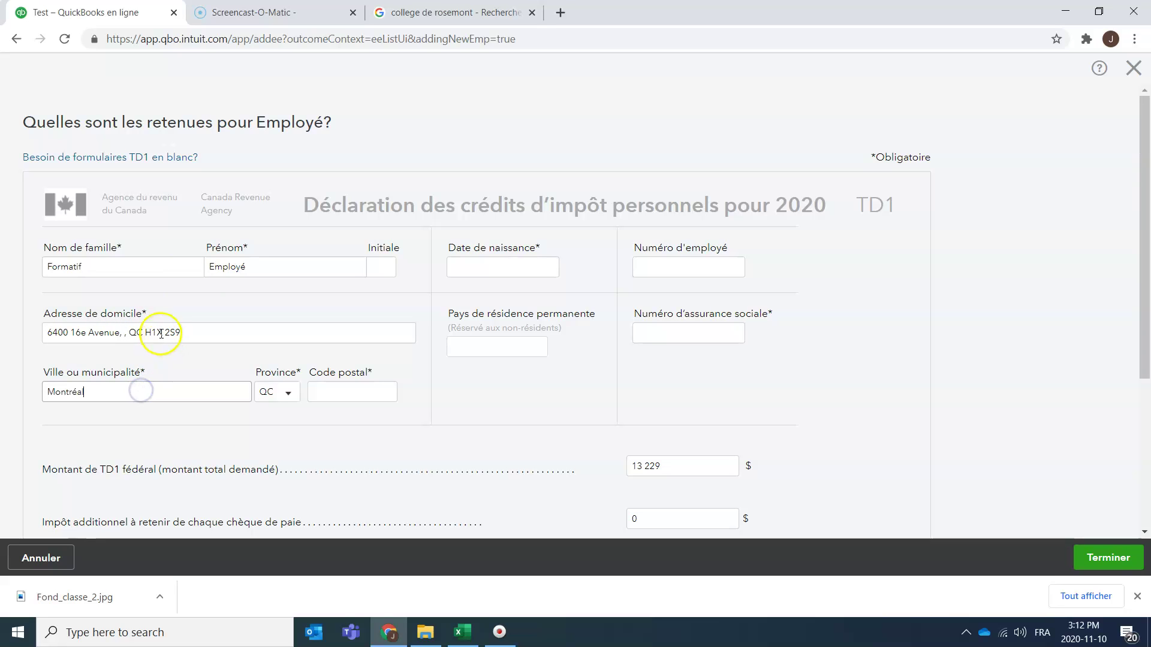
- Move the postal code to its own field and trim the home address to only the street number and name
drag(147, 332, 177, 332)
key(ctrl+x)
click(357, 393)
key(ctrl+v)
click(145, 331)
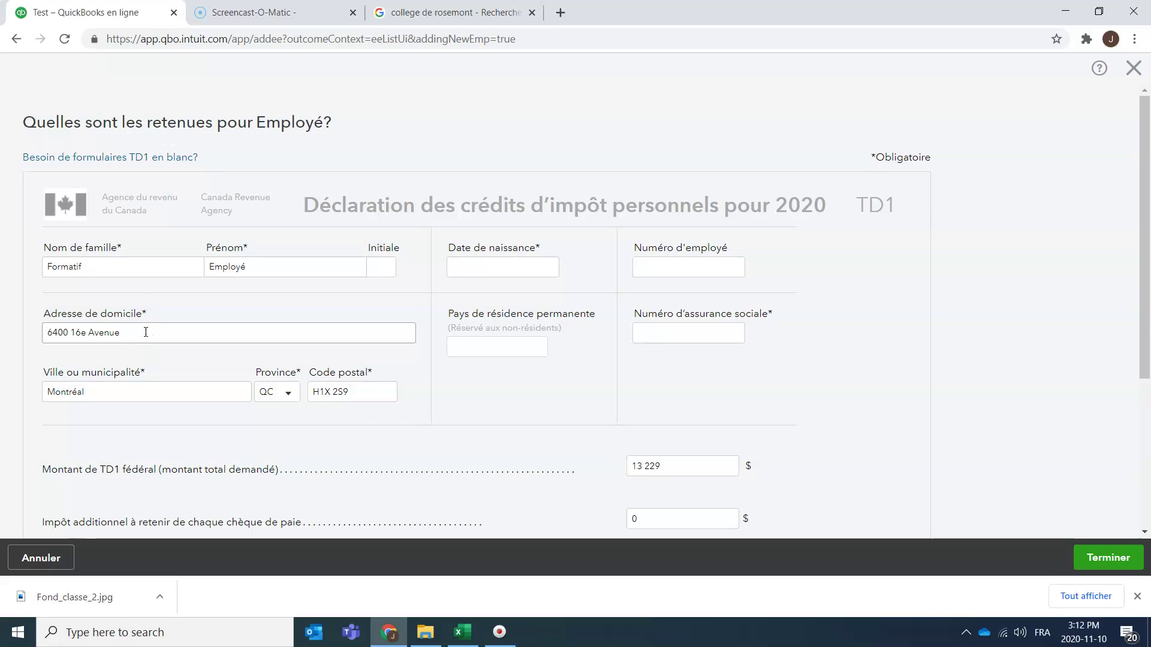
click(262, 384)
- Enter the employee's date of birth on the TD1 form in yyyy-mm-dd format
click(504, 268)
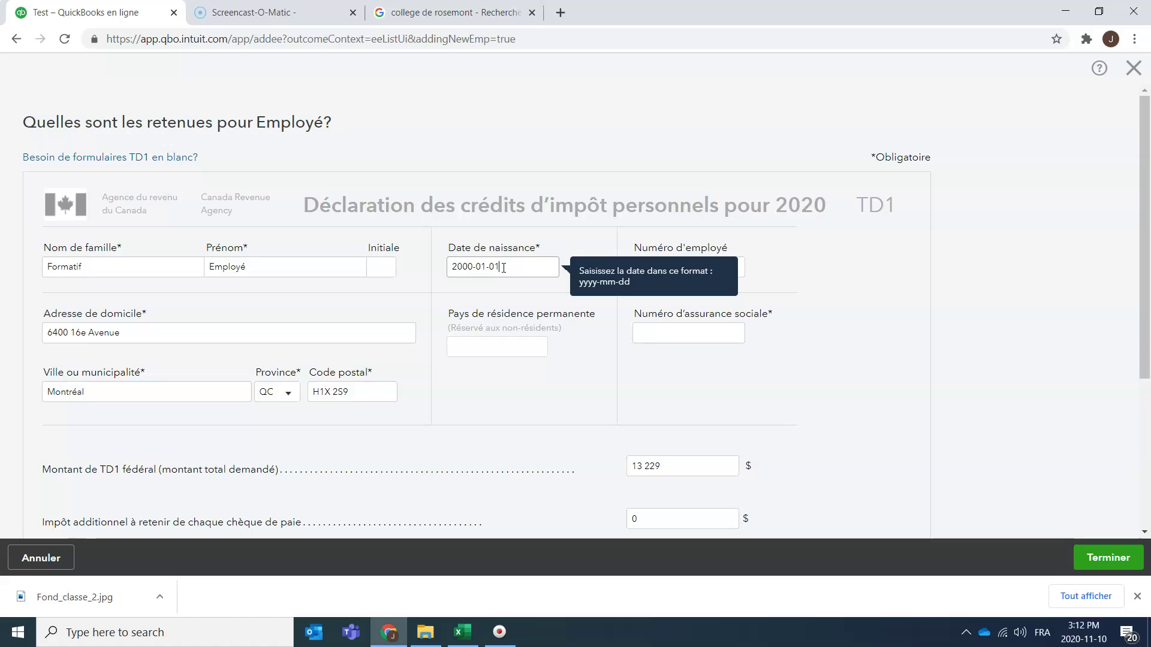
click(503, 329)
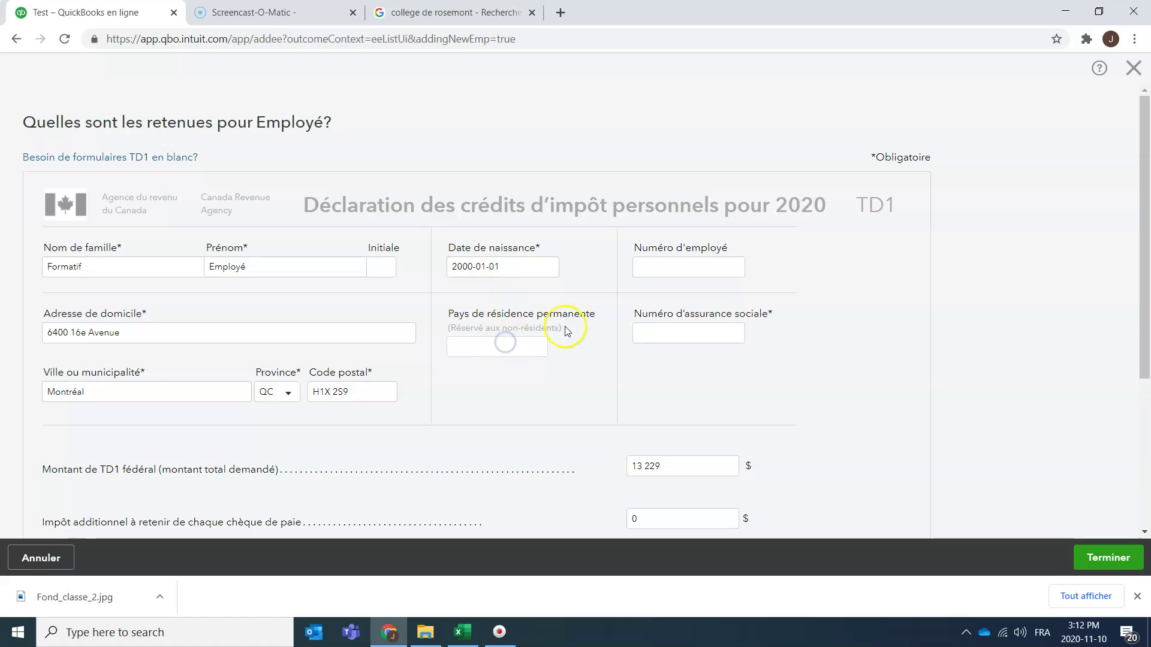
- Enter the employee's social insurance number on the TD1 form, keep the default tax amounts and save the form
click(648, 270)
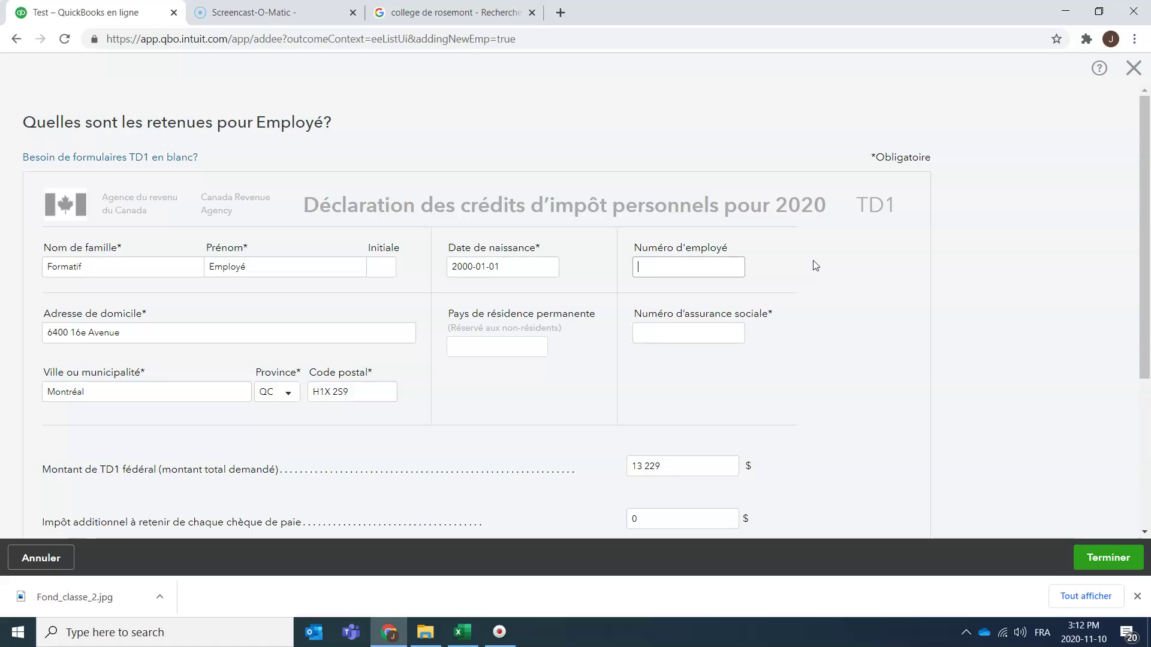
click(713, 331)
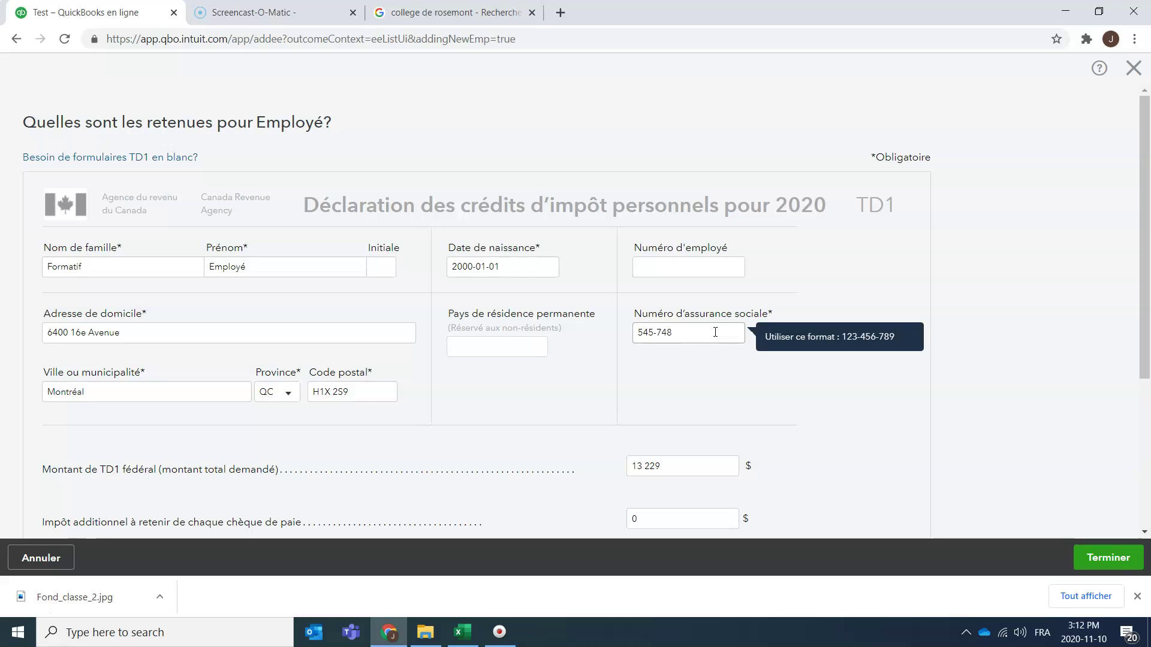
click(670, 372)
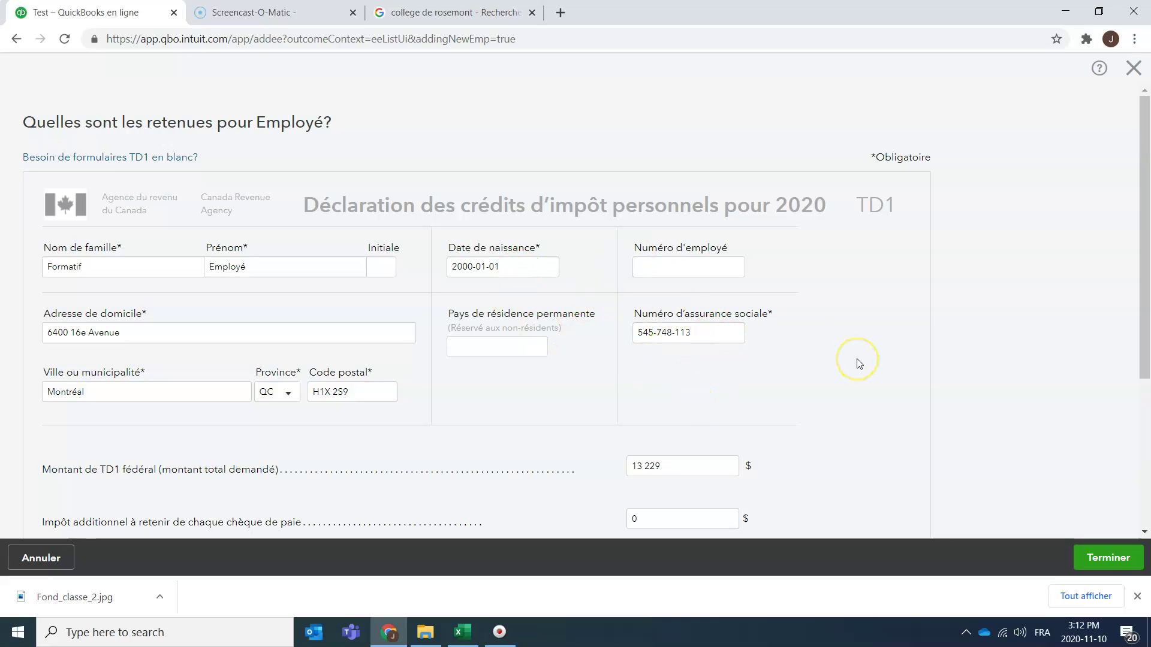
scroll(857, 362, down, 3)
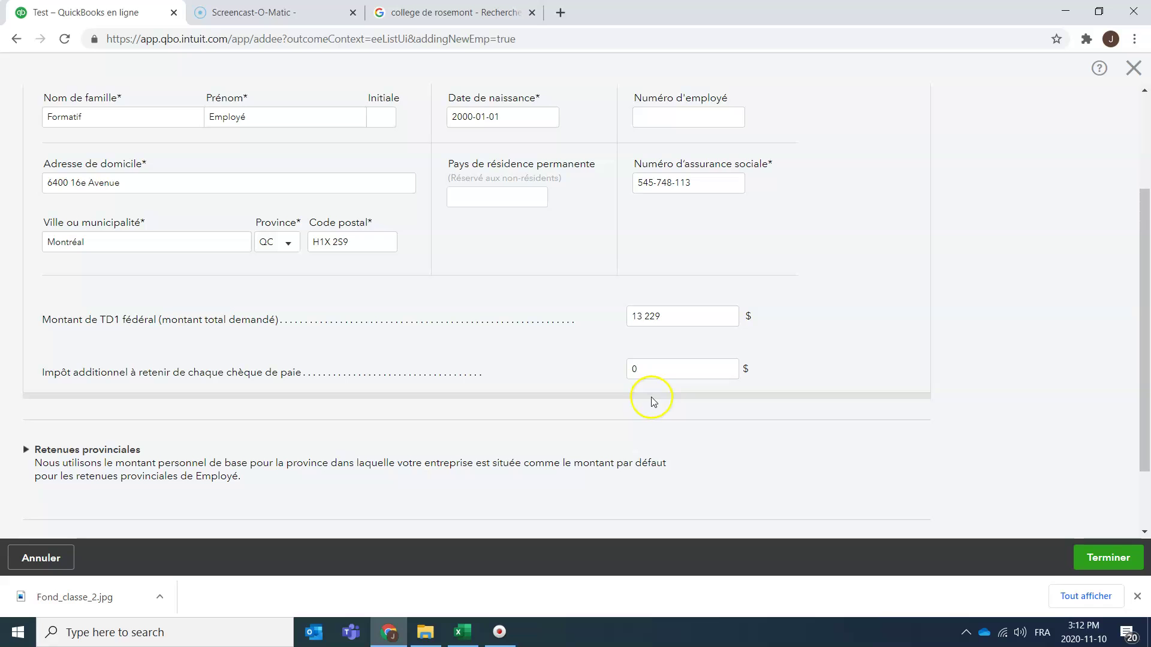
click(836, 413)
scroll(846, 435, down, 2)
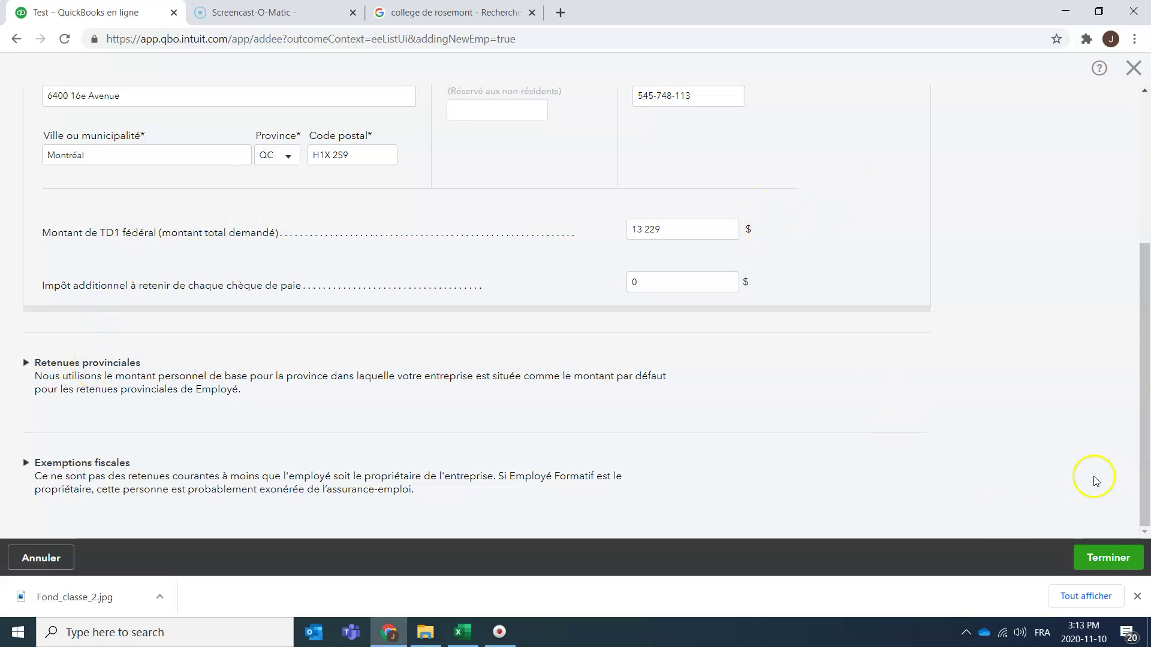
click(1114, 561)
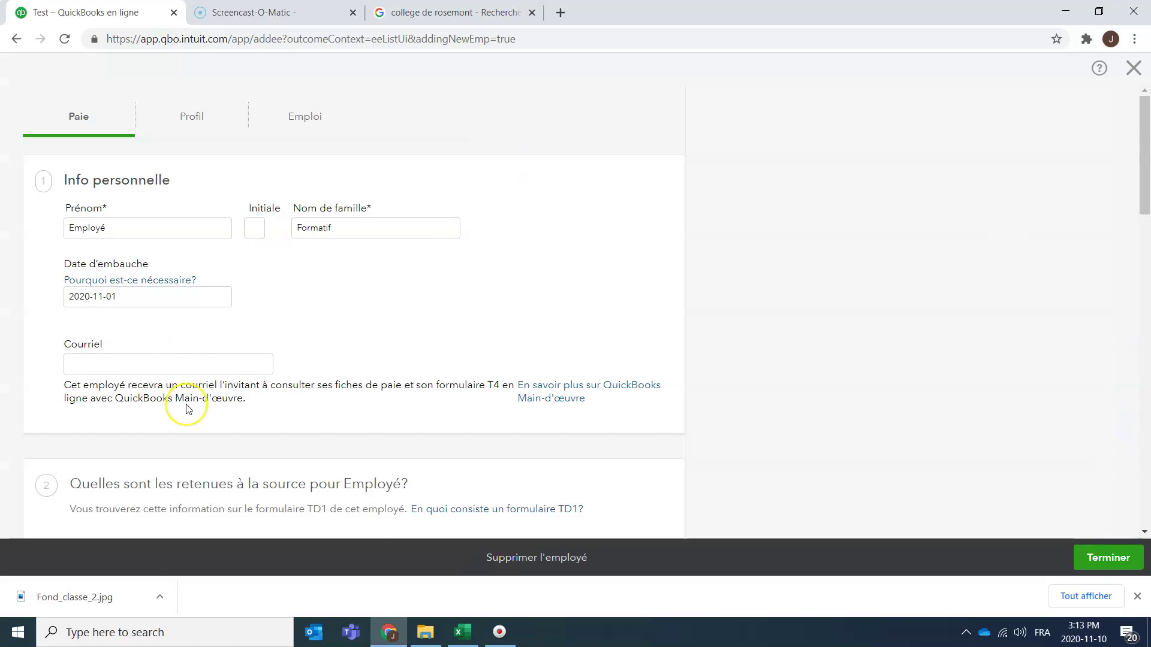
- Check the employee's pay frequency in the Excel exercise workbook and return to the pay schedule section in QuickBooks
scroll(188, 408, down, 3)
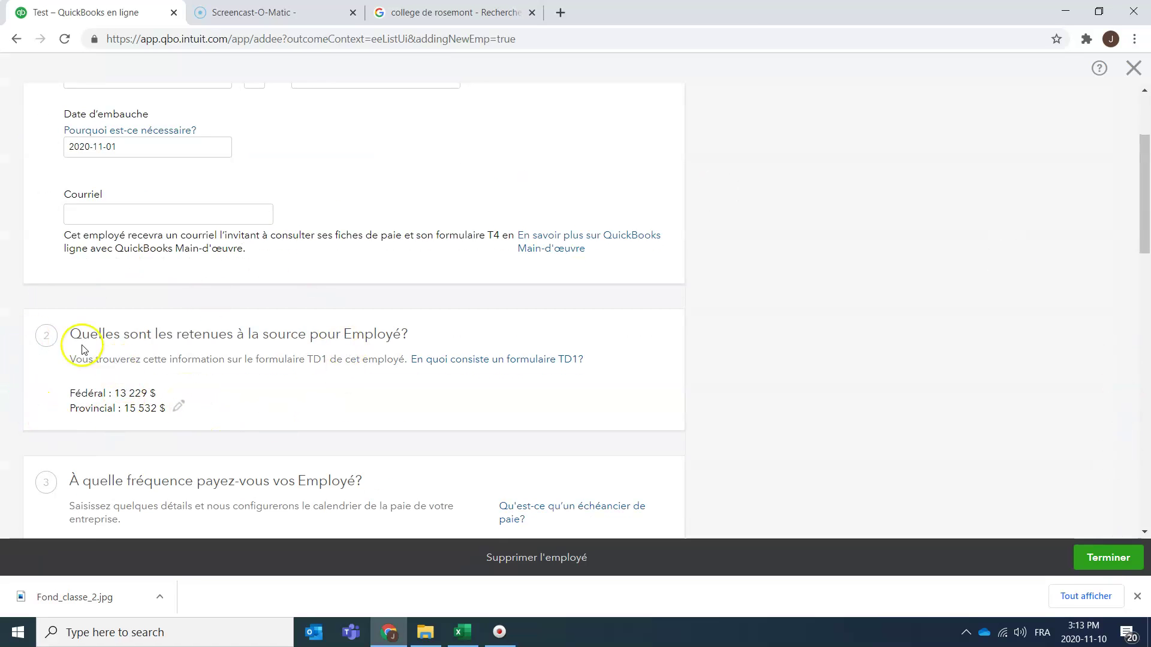
scroll(234, 444, down, 4)
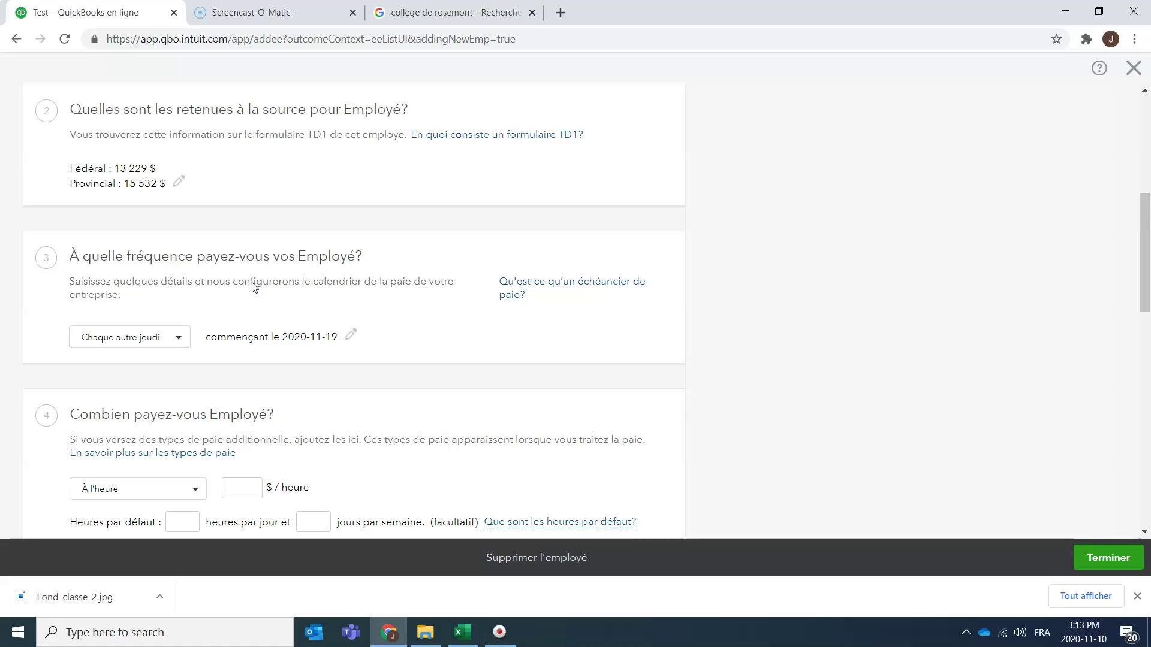
key(alt+Tab)
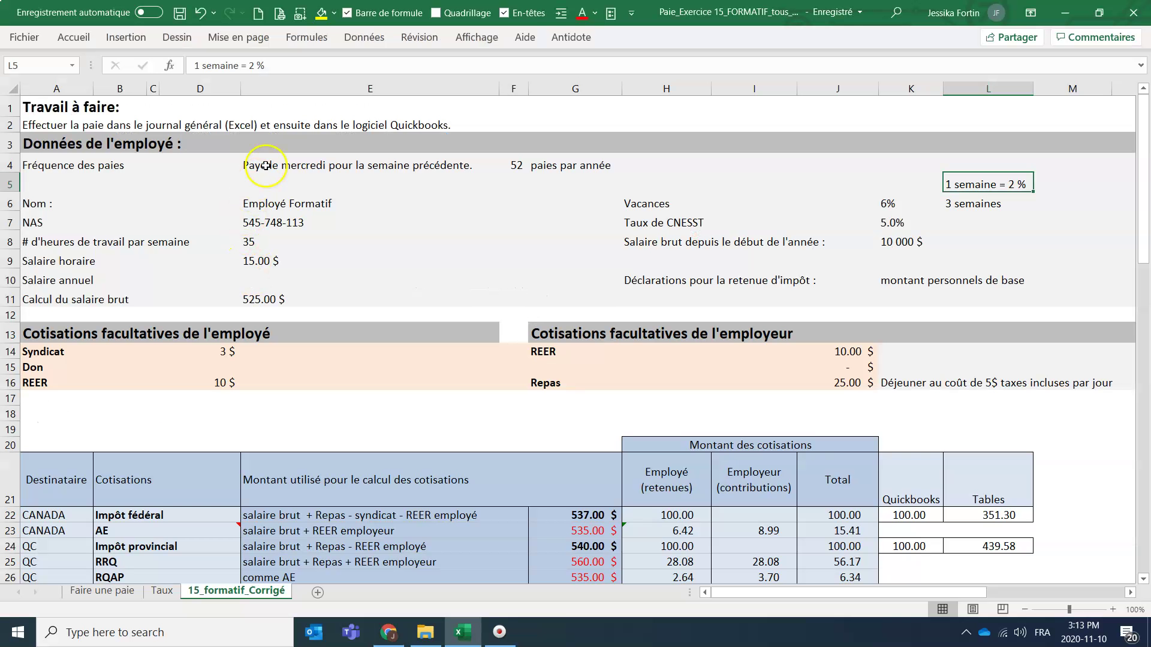
click(266, 165)
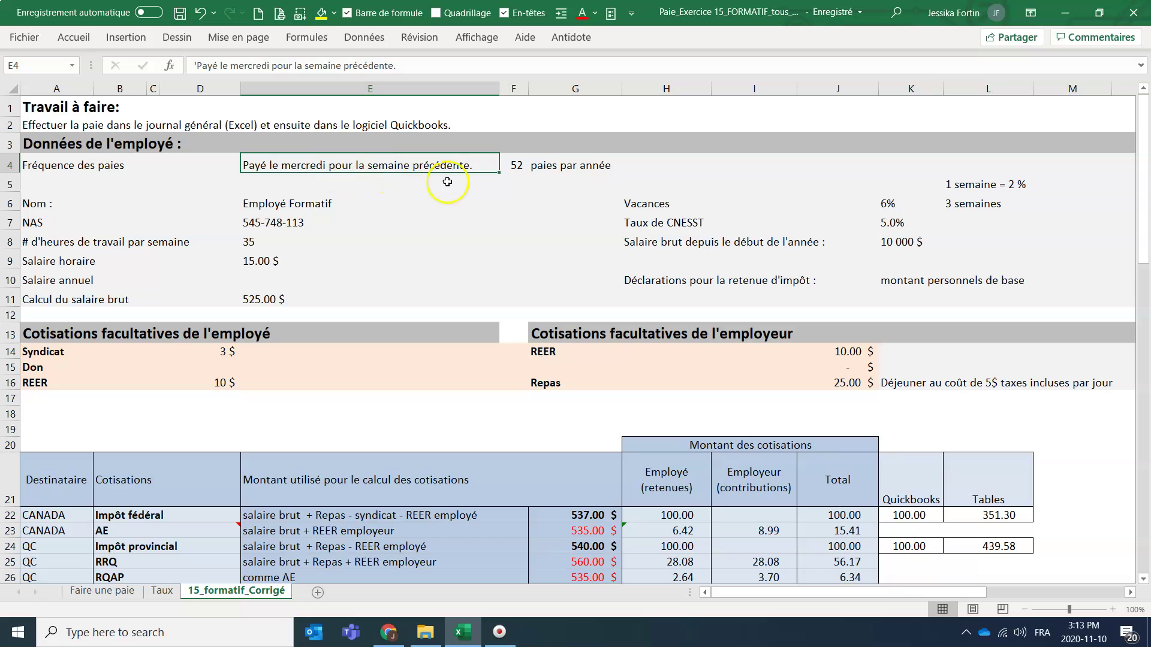
key(alt+Tab)
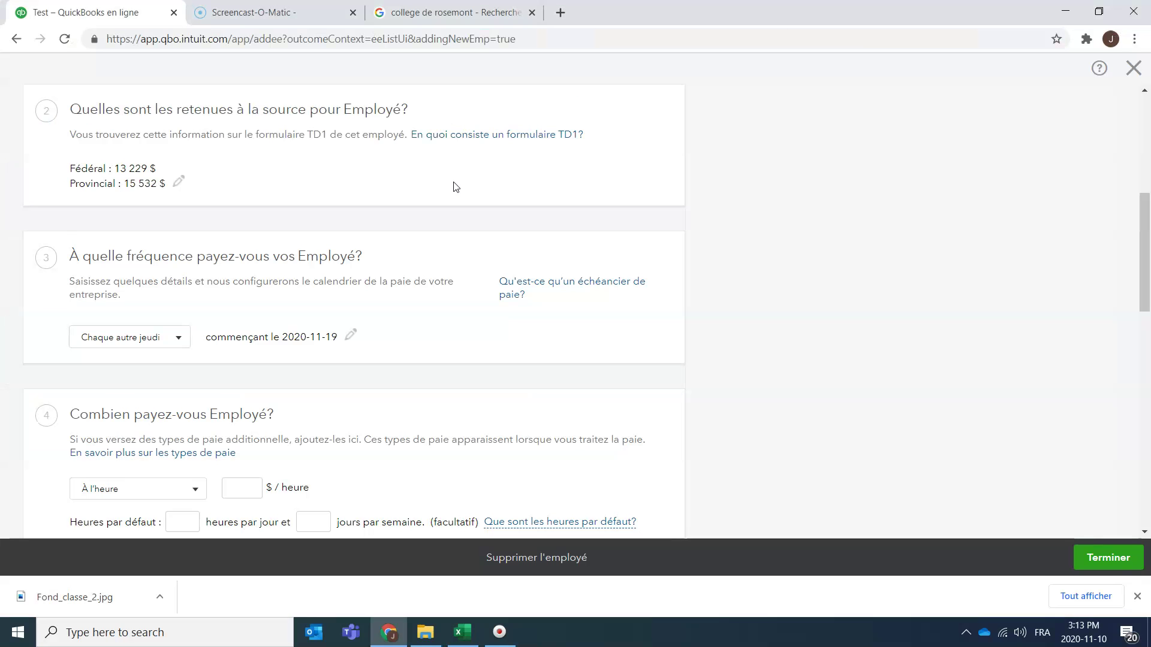
- Edit the employee's existing pay schedule and set its frequency to Chaque semaine
click(179, 337)
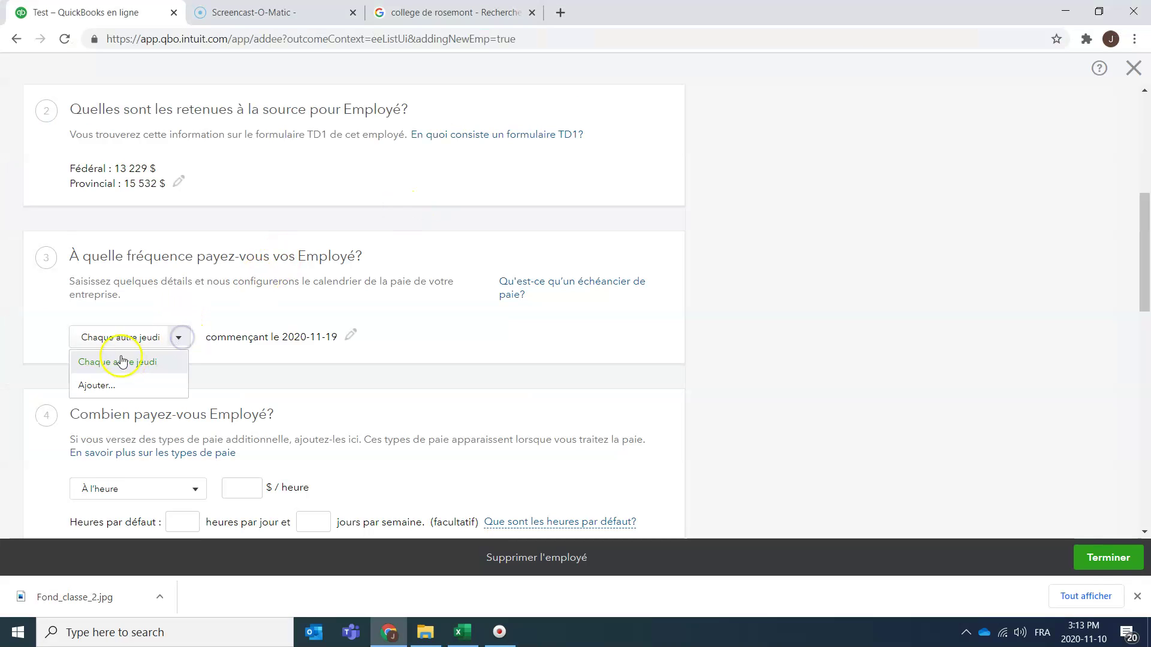
click(161, 334)
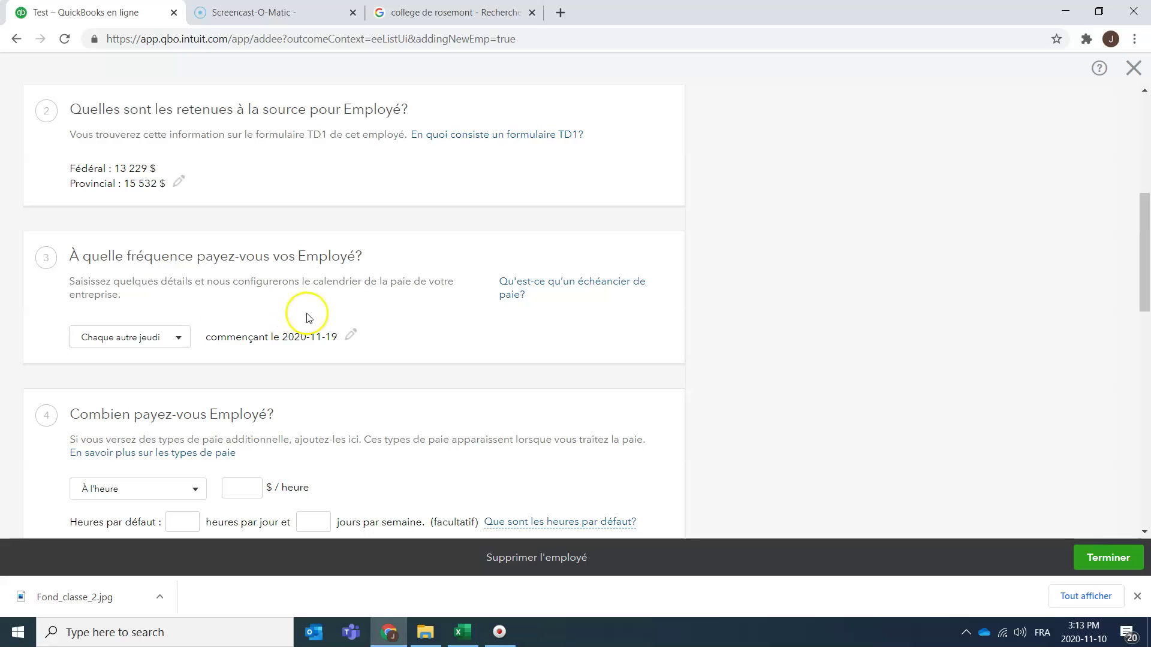
click(354, 339)
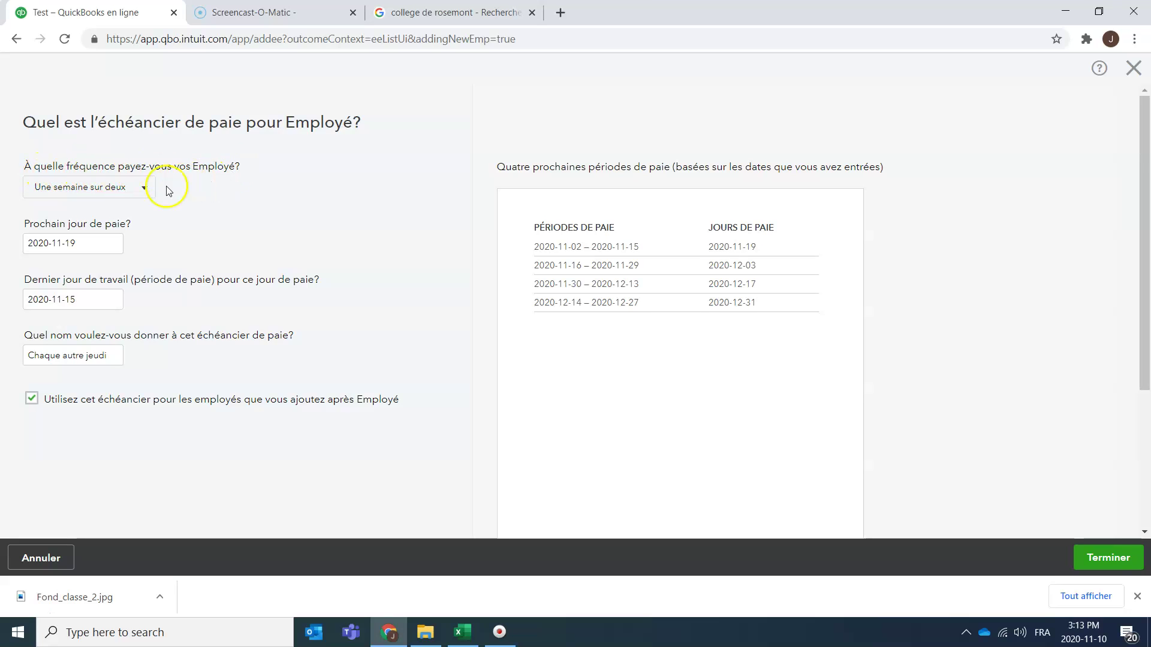
click(145, 187)
click(138, 234)
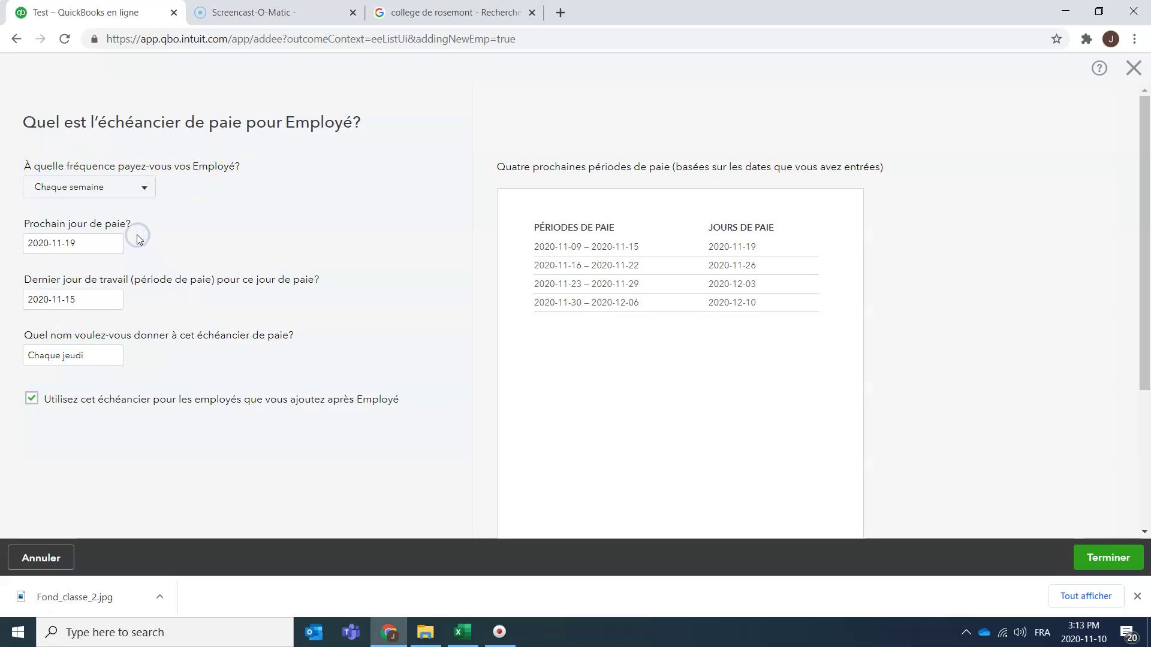
- Check the payday rule in the workbook and the system calendar, and set the next payday to 2020-11-11
click(115, 245)
key(alt+Tab)
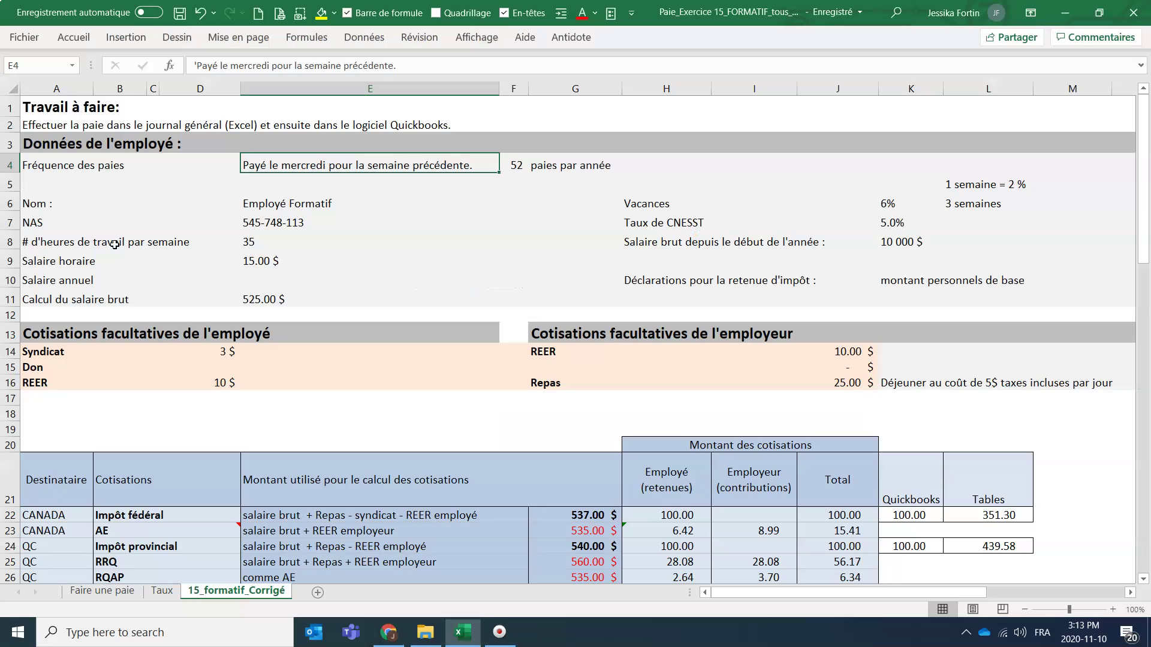
key(alt+Tab)
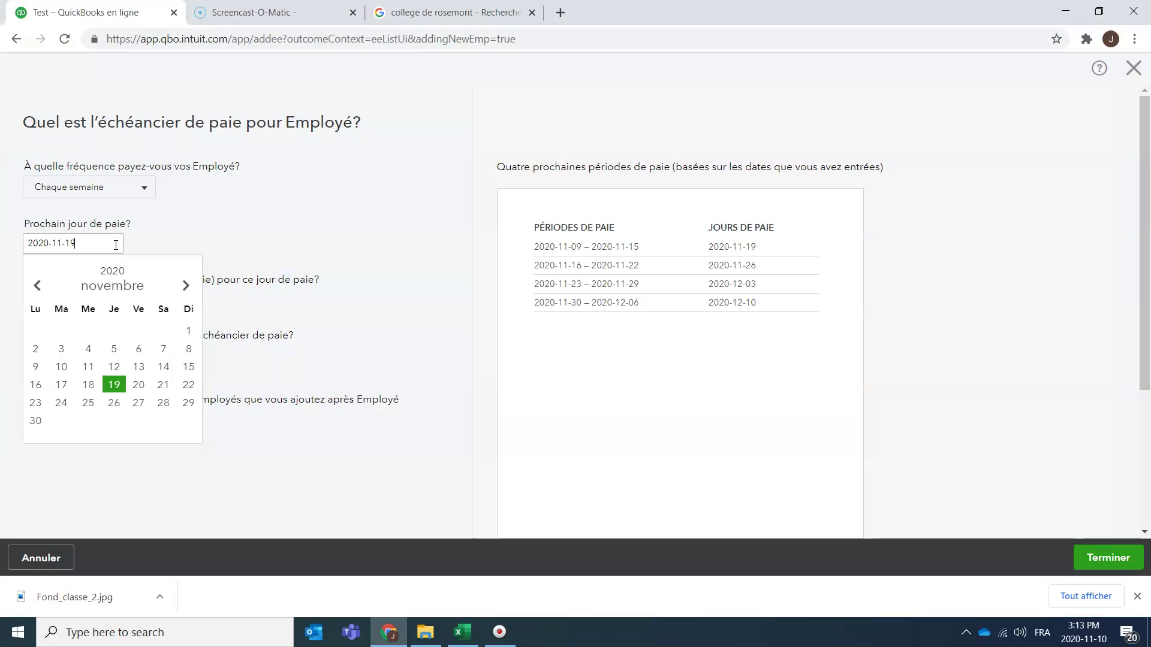
click(1099, 640)
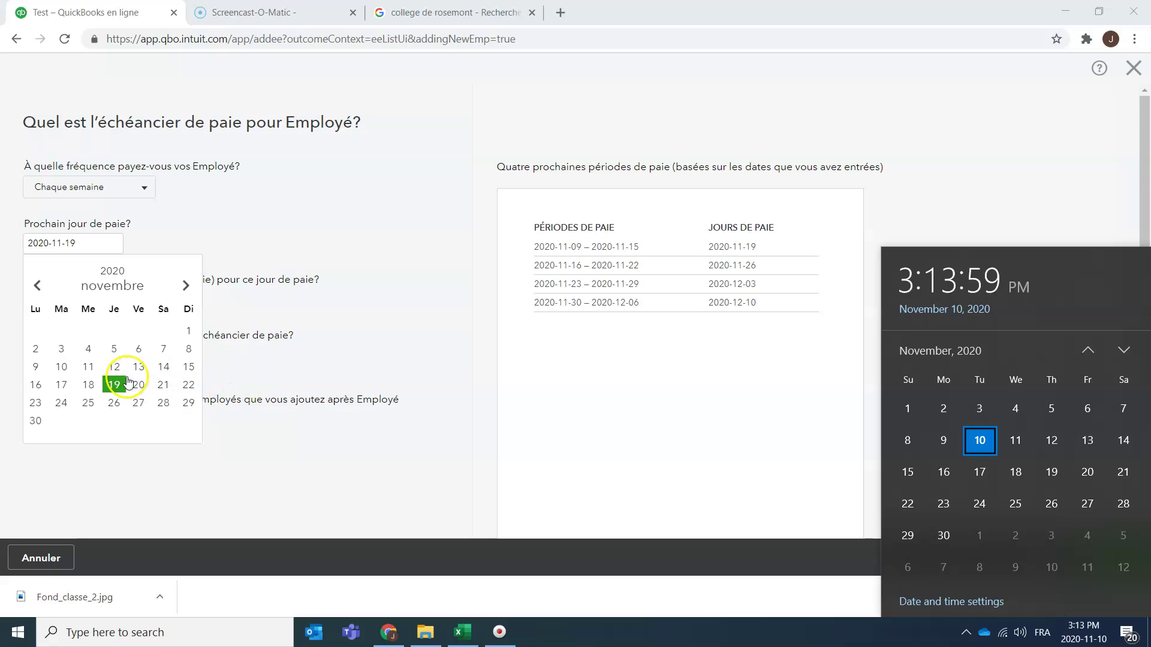
click(92, 372)
click(91, 373)
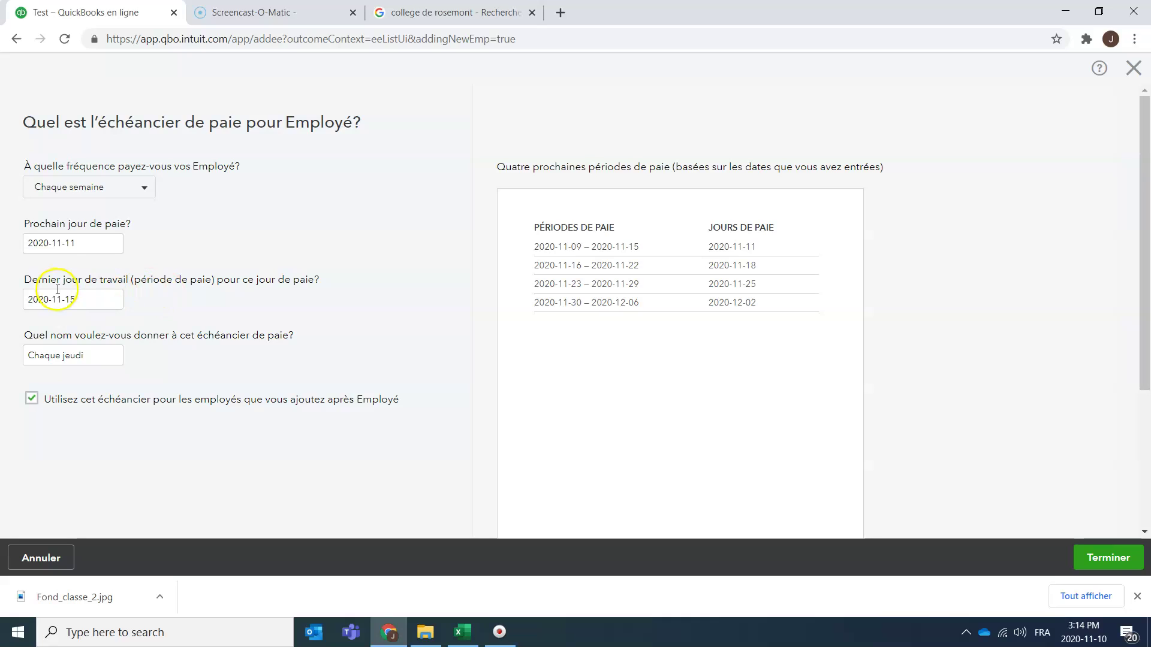
click(79, 243)
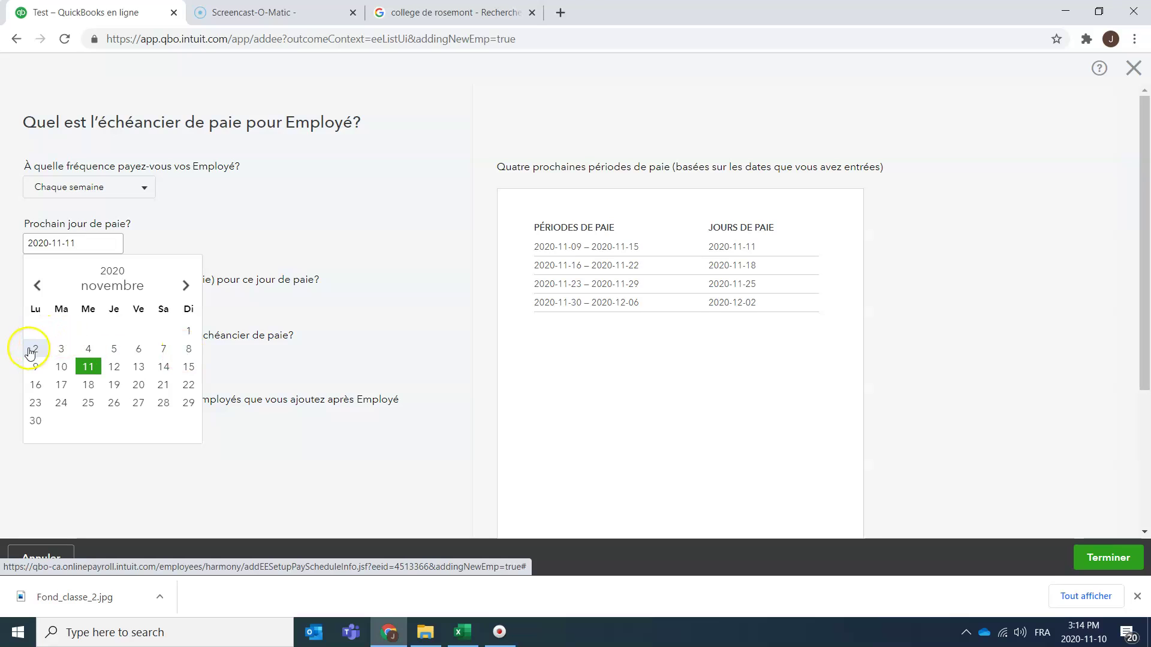
click(188, 351)
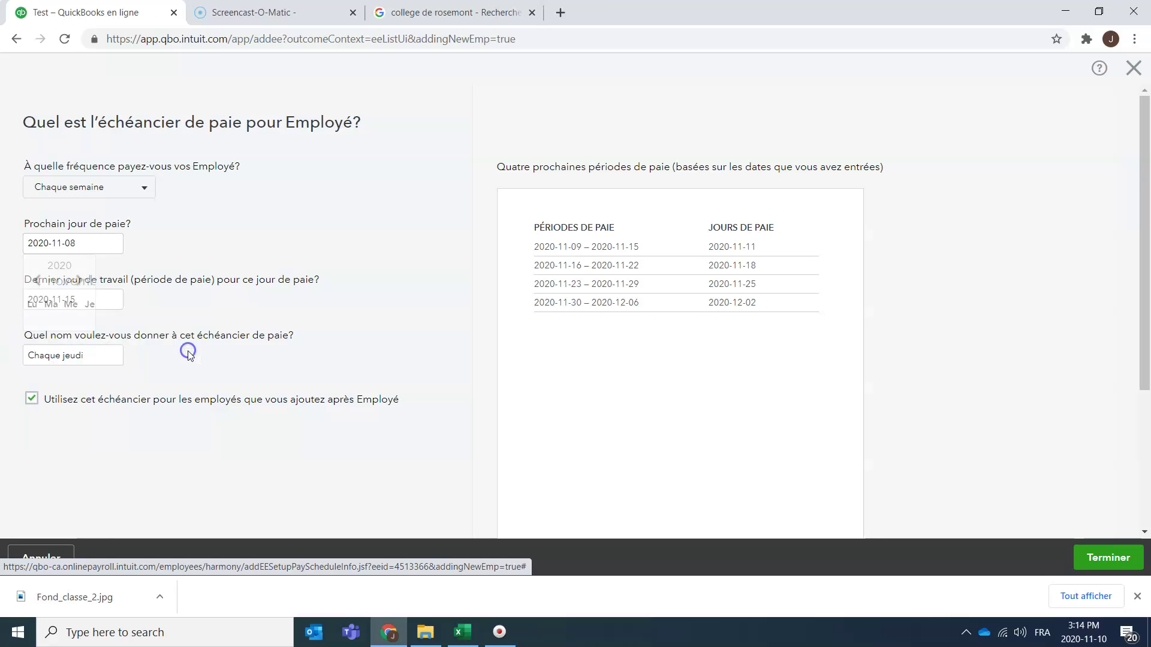
click(90, 243)
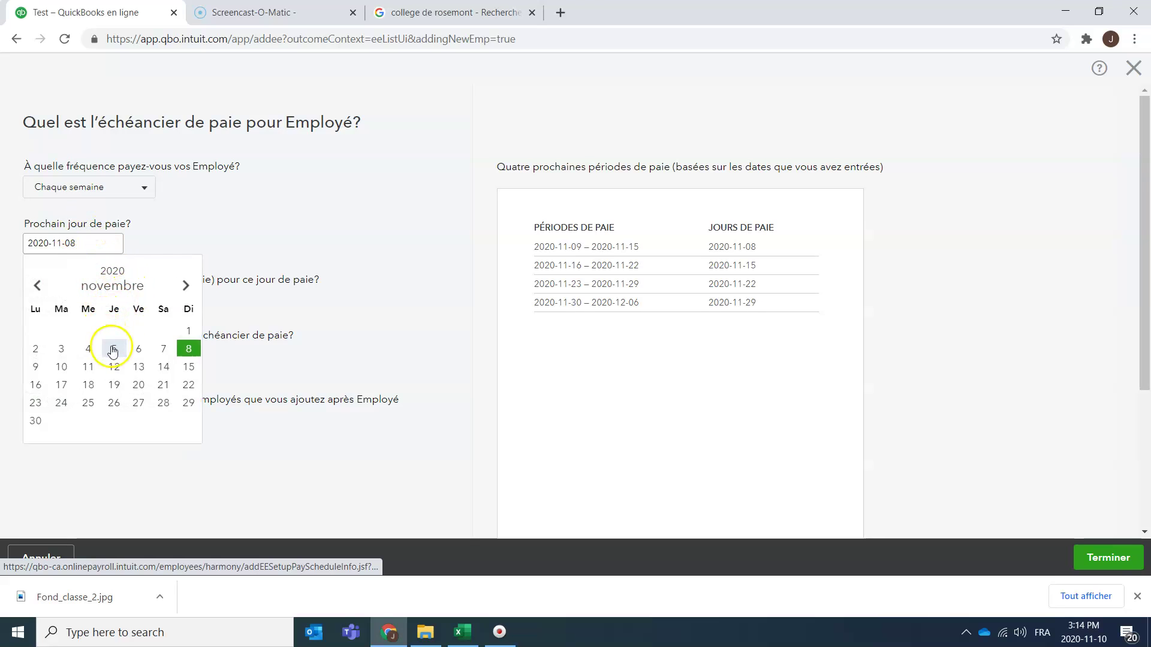
click(88, 367)
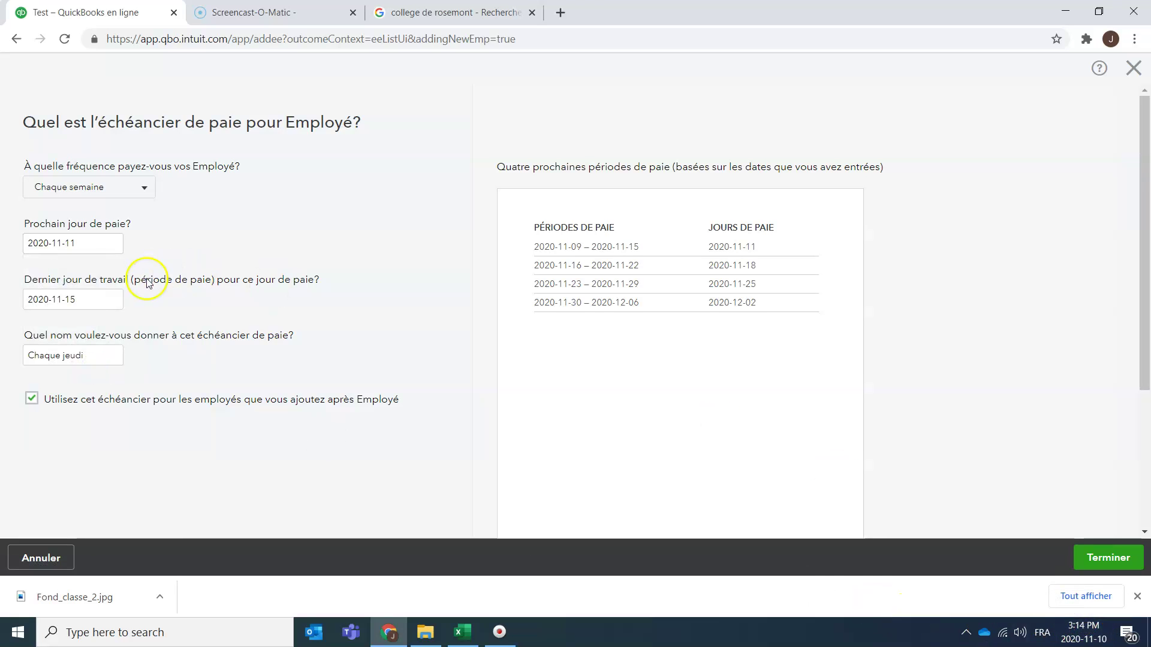
- Set the last day of work covered by this payday to 2020-11-08
click(76, 298)
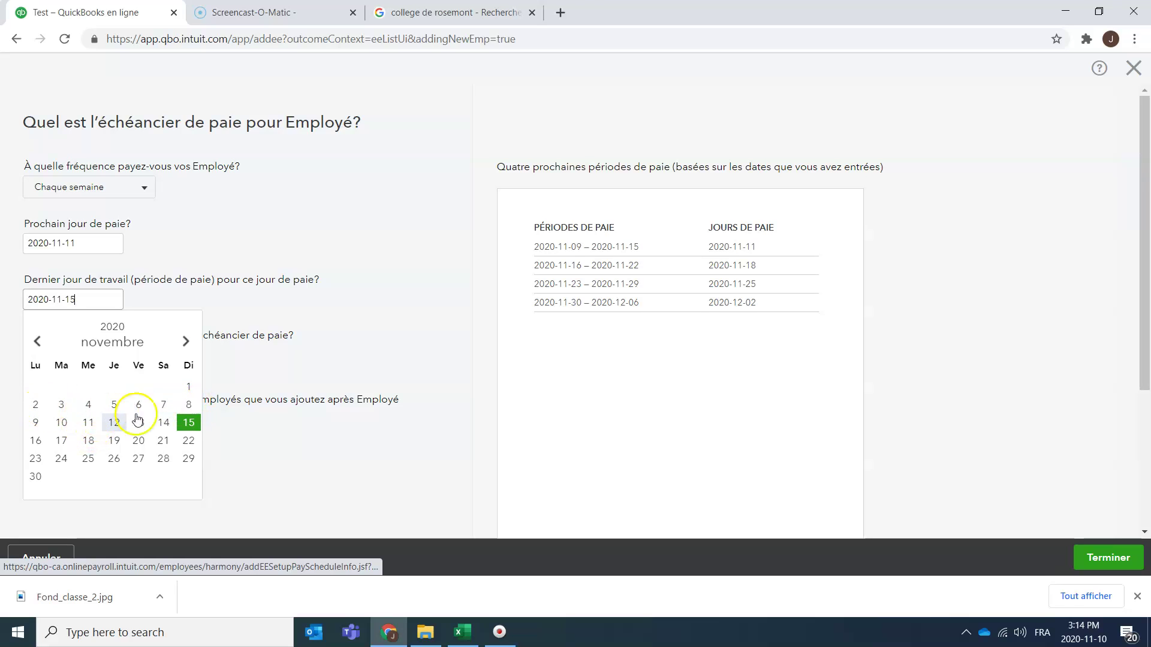
click(190, 408)
click(93, 298)
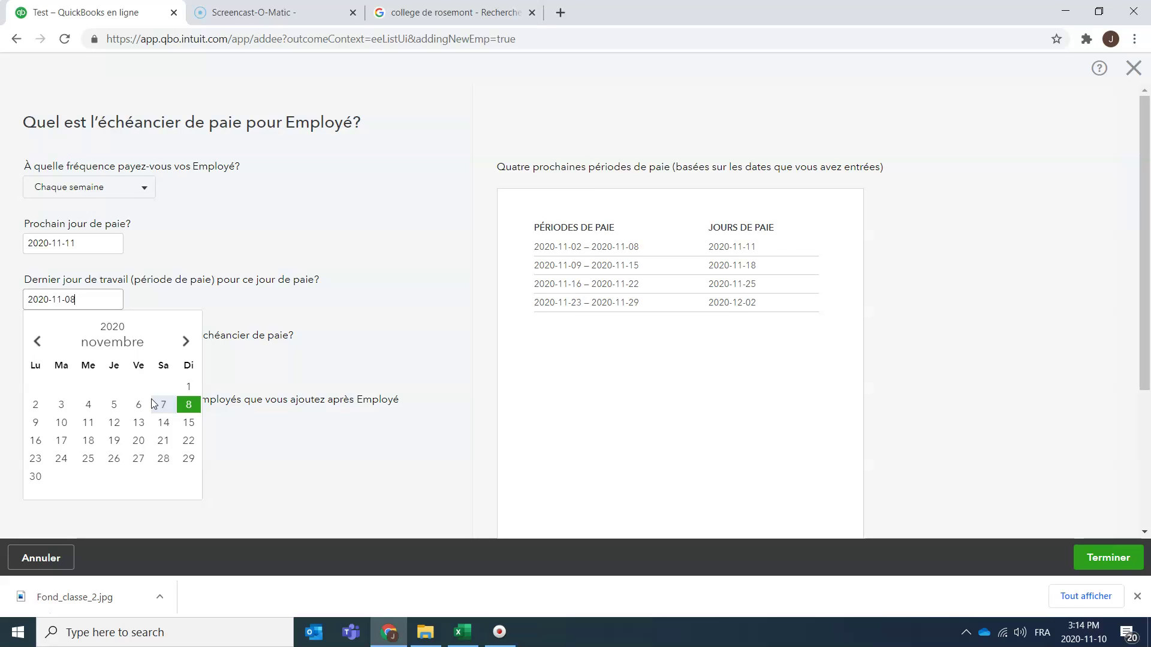
click(271, 361)
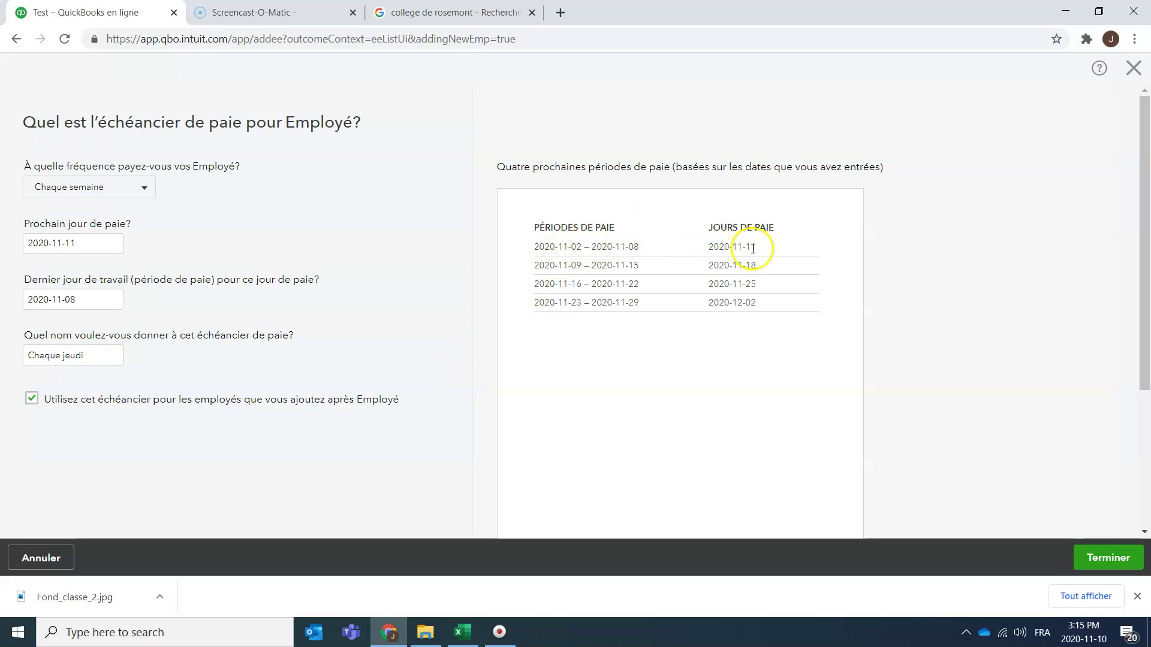
- Compare the pay period dates with the system calendar and save the pay schedule
click(1084, 633)
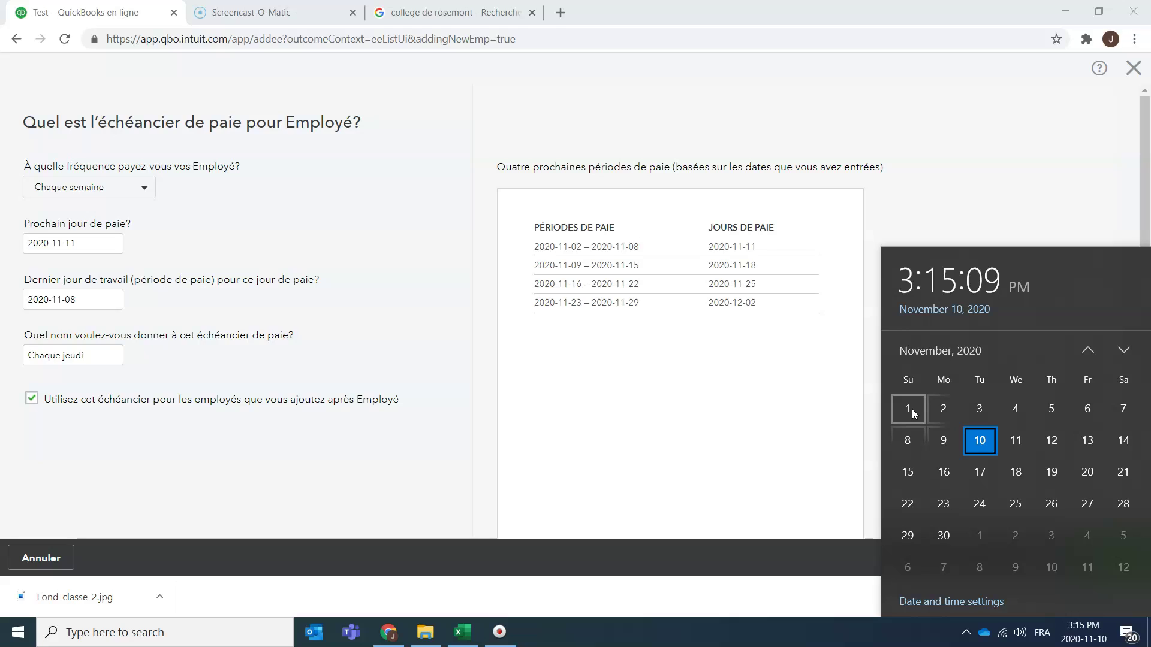
click(939, 410)
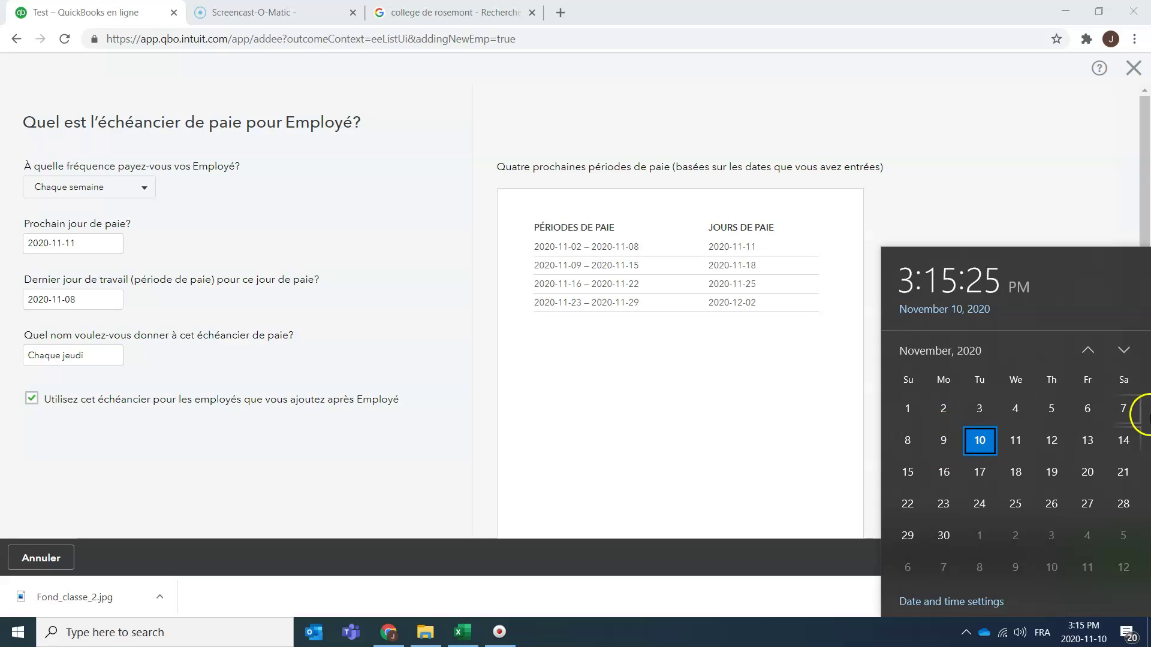
click(730, 419)
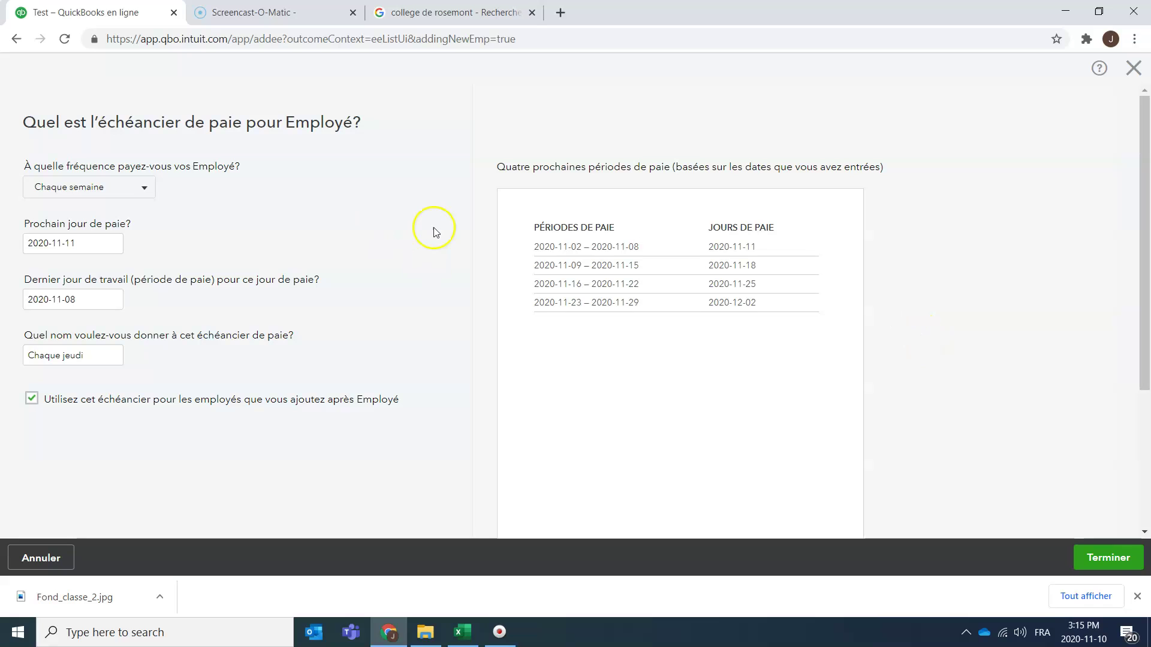
click(1117, 558)
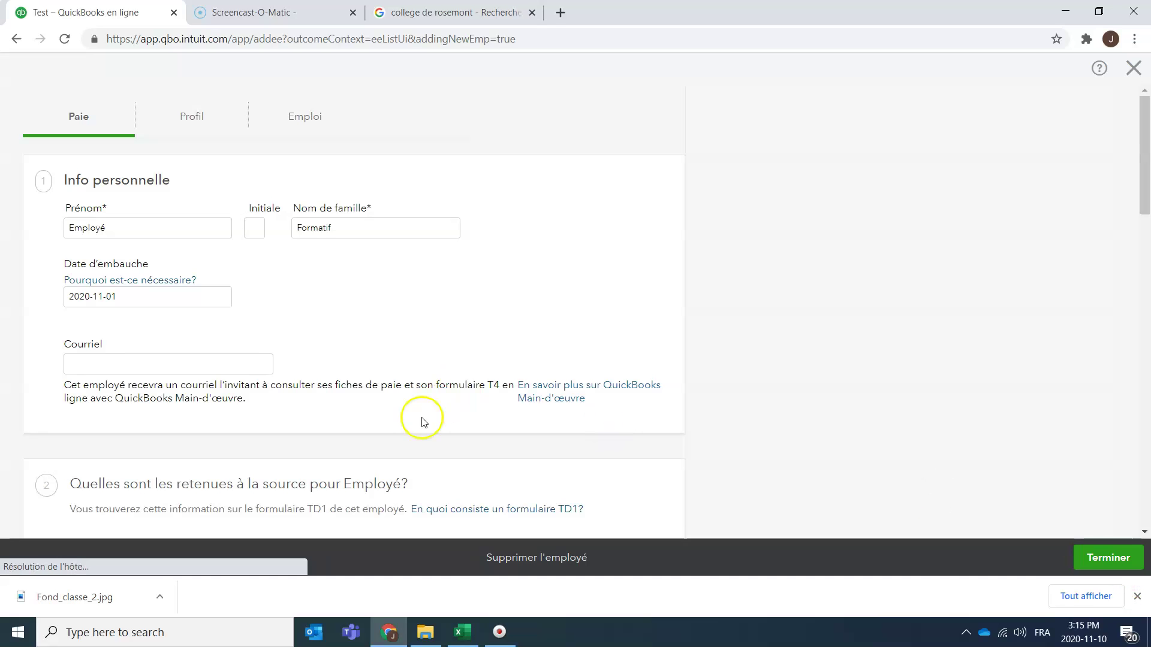
- Check the hourly wage in the Excel workbook and enter 35 $ per hour as the employee's pay rate
scroll(89, 428, down, 8)
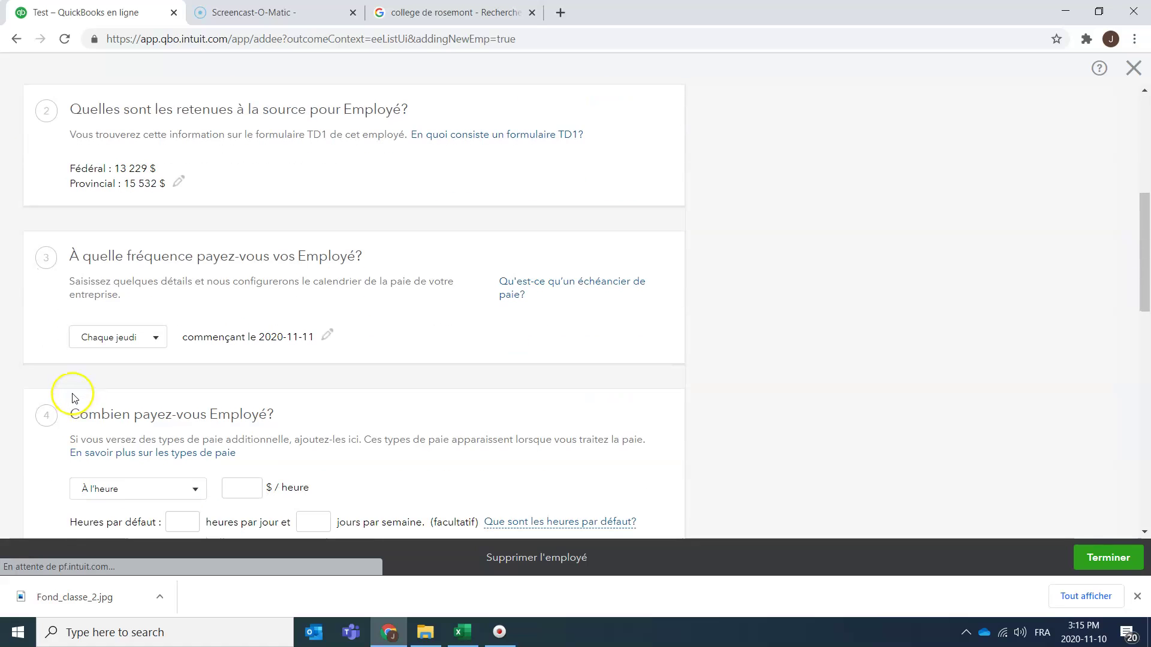
scroll(73, 398, down, 2)
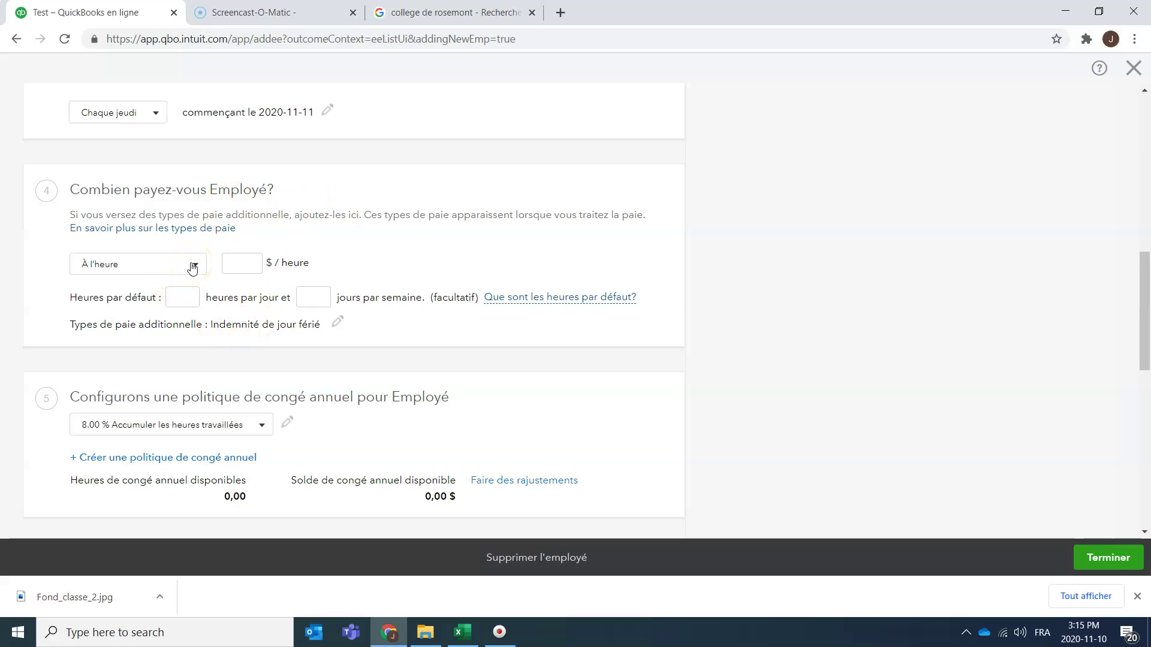
key(alt+Tab)
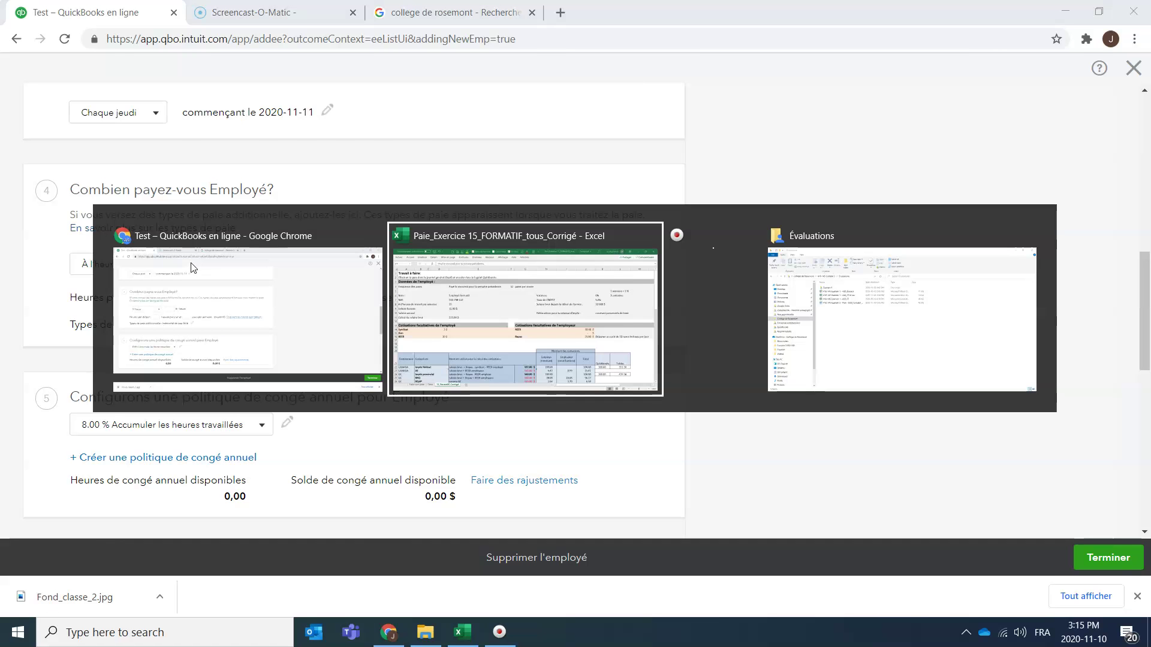
click(259, 262)
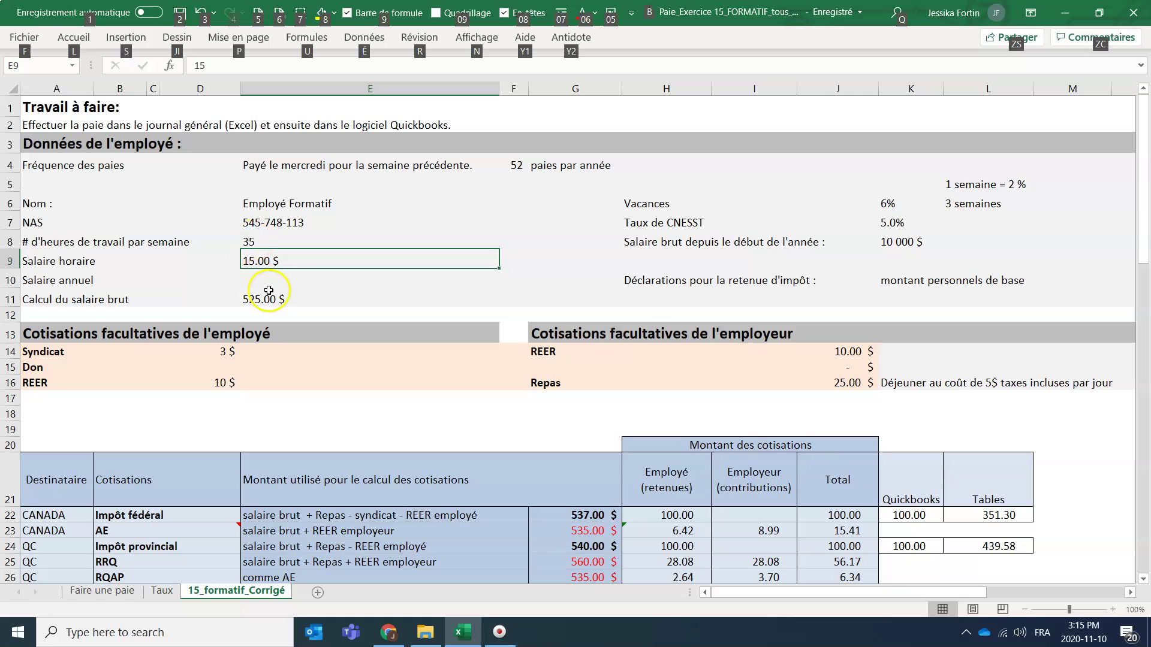
key(alt+Tab)
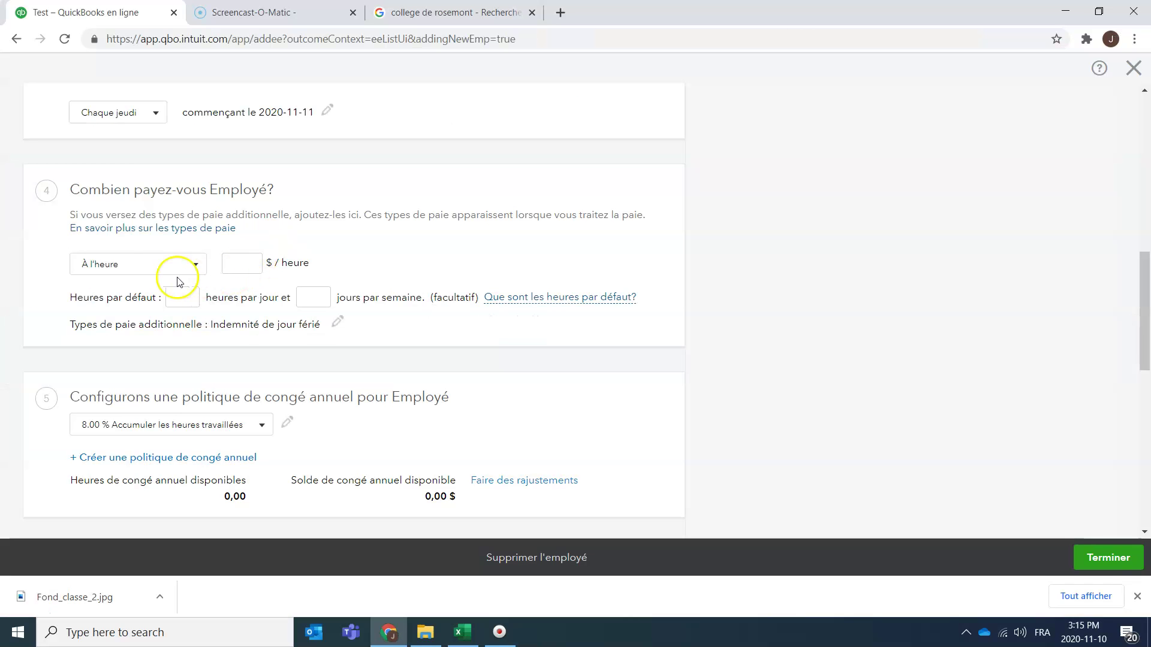
click(239, 261)
- Check the weekly working hours in the workbook and set the default hours to 7 per day and 5 days per week
click(182, 298)
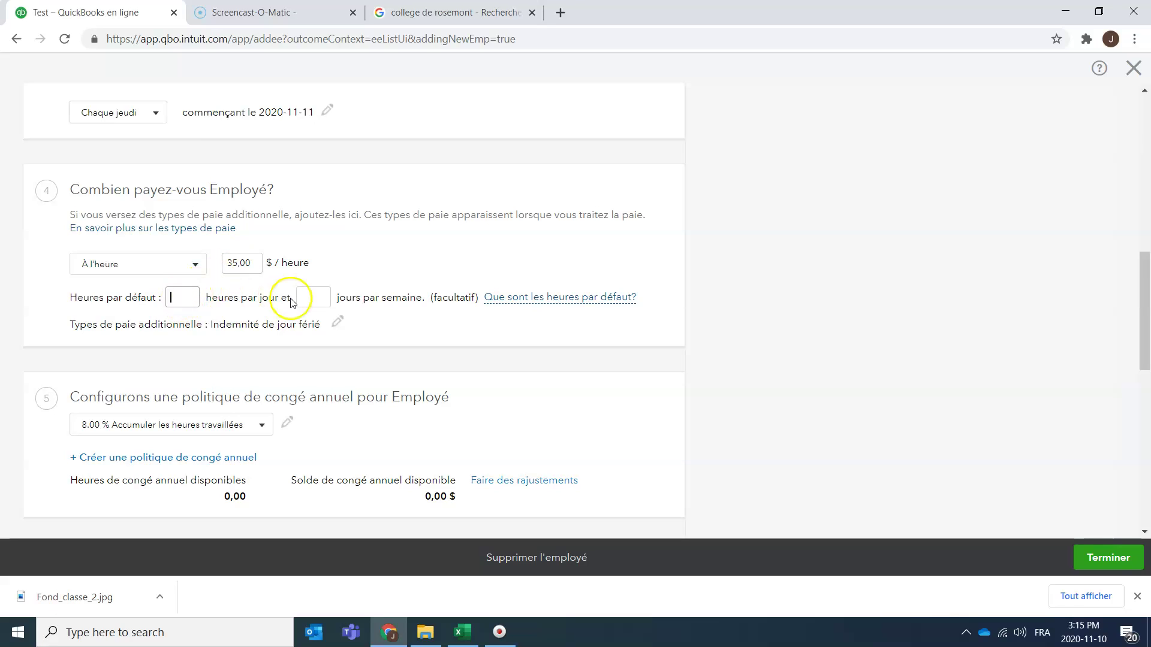
key(alt+Tab)
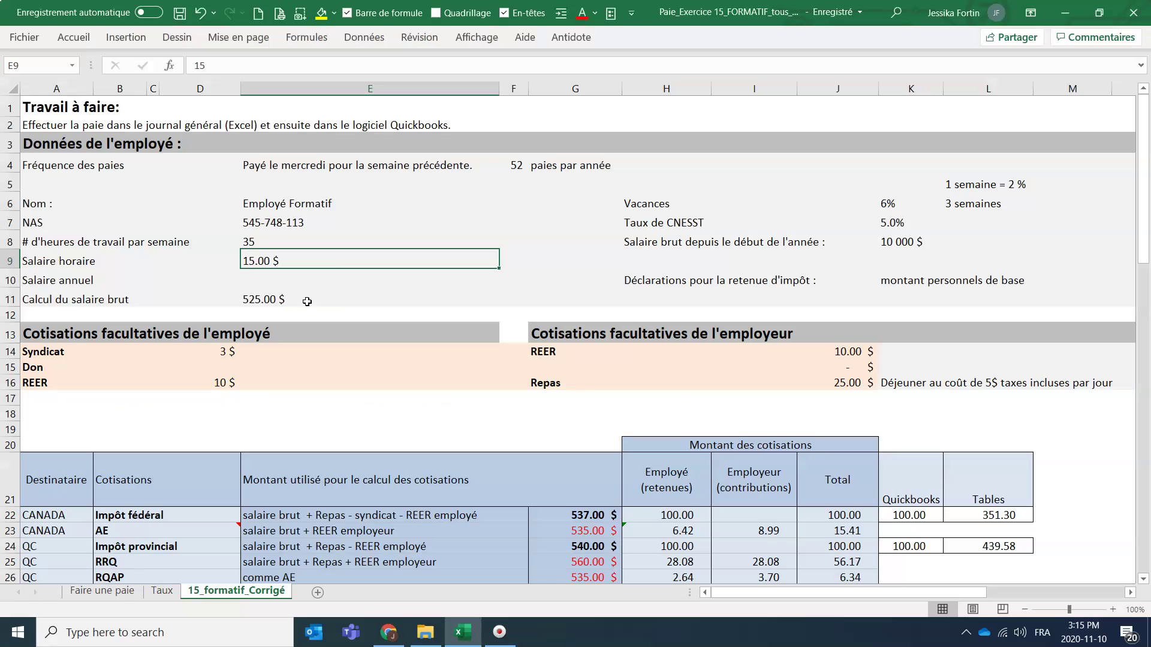
click(262, 244)
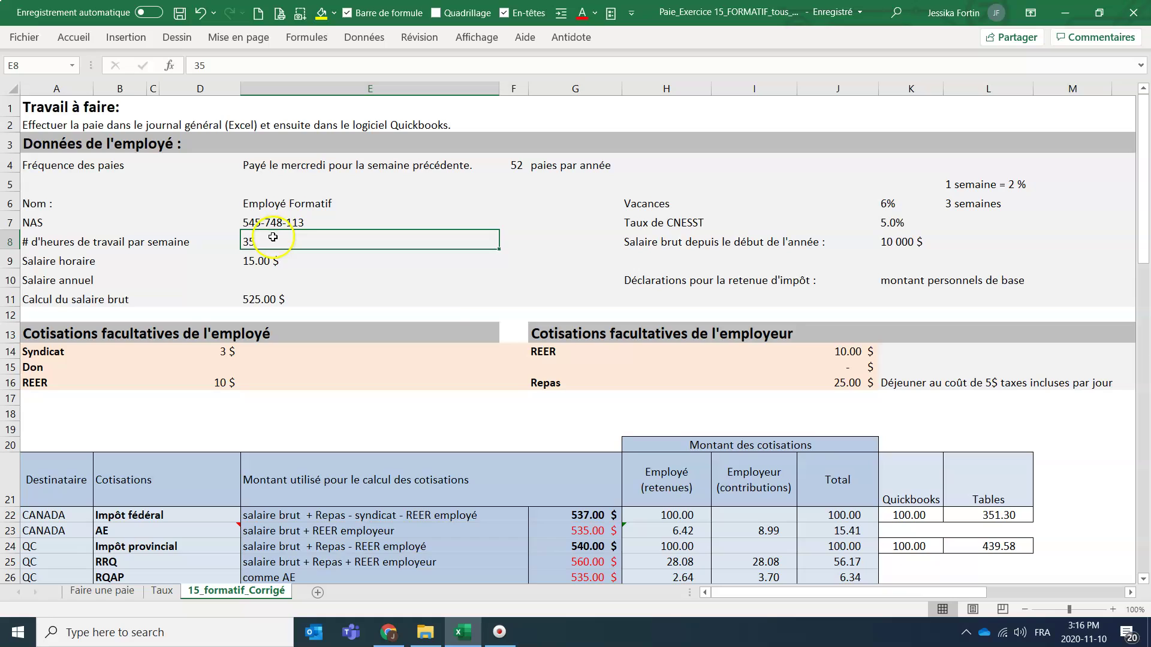
key(alt+Tab)
click(186, 296)
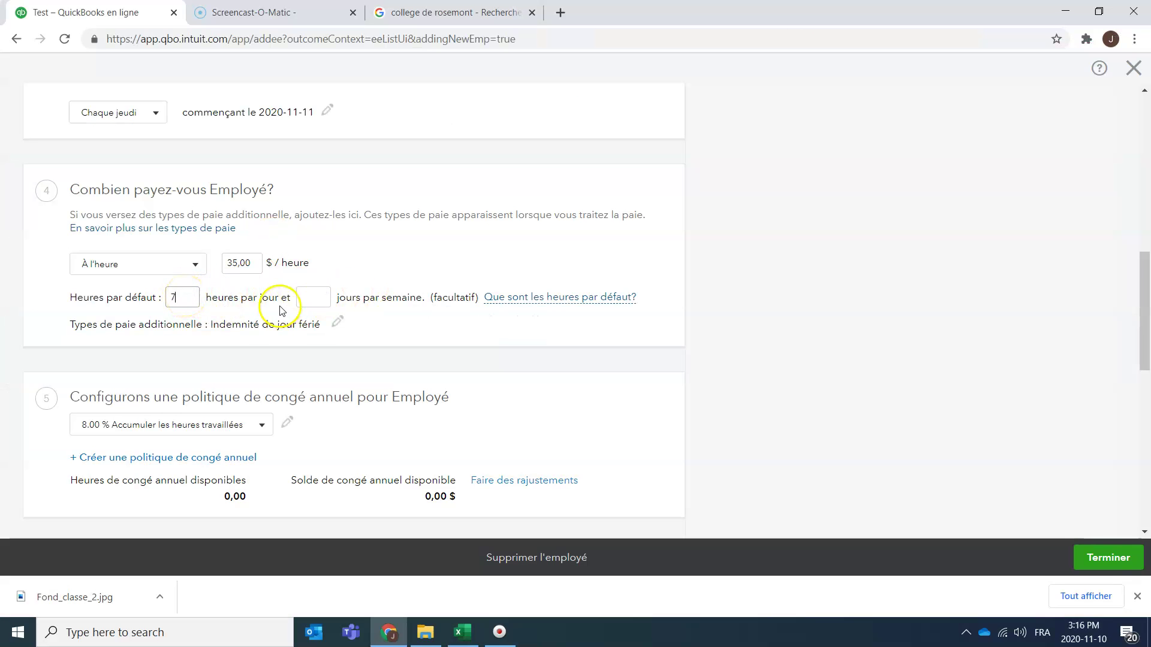
click(304, 298)
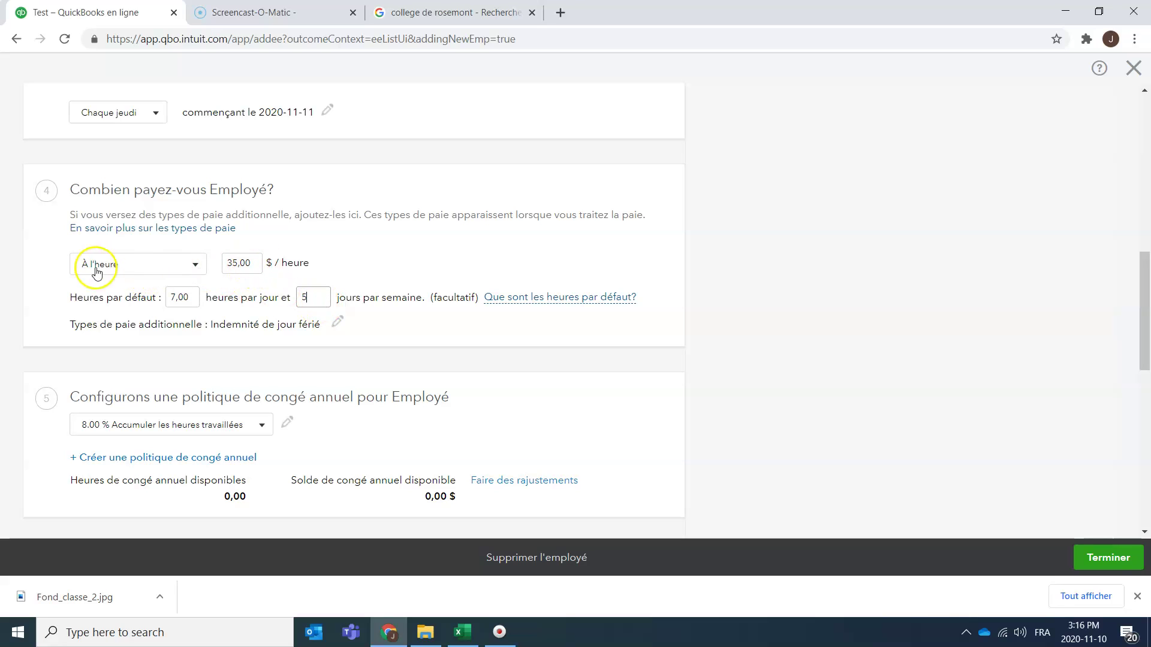
- Correct the hourly pay rate to 15 $ and verify the wage and weekly hours against the workbook
drag(263, 263, 217, 262)
text(15)
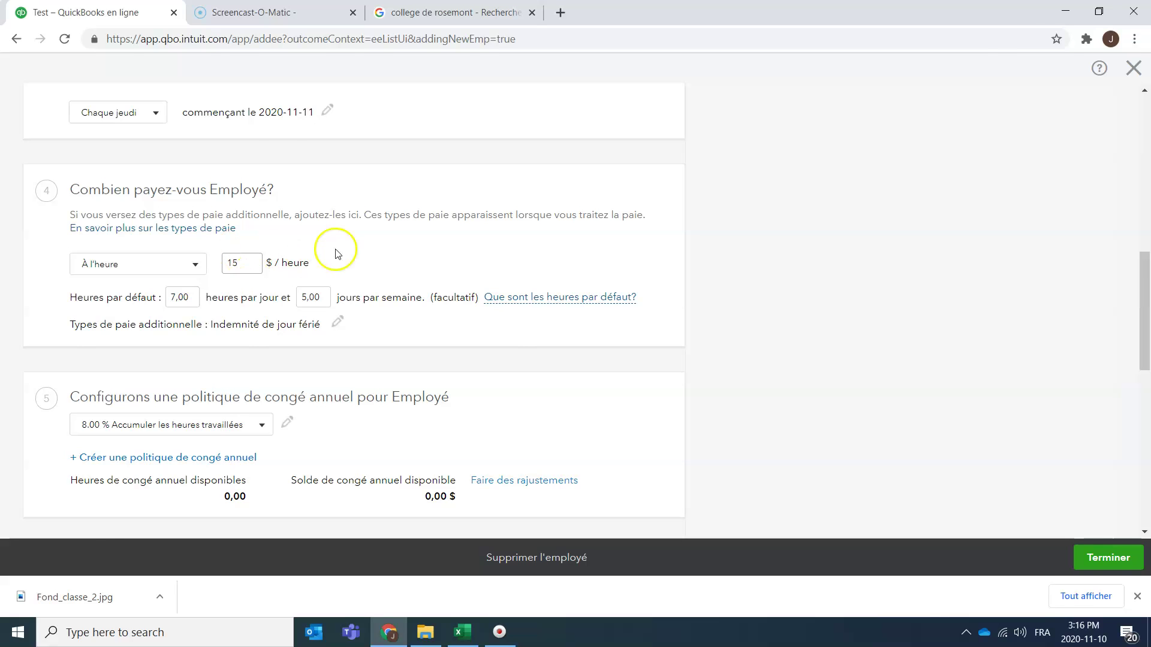
key(alt+Tab)
click(258, 260)
click(262, 241)
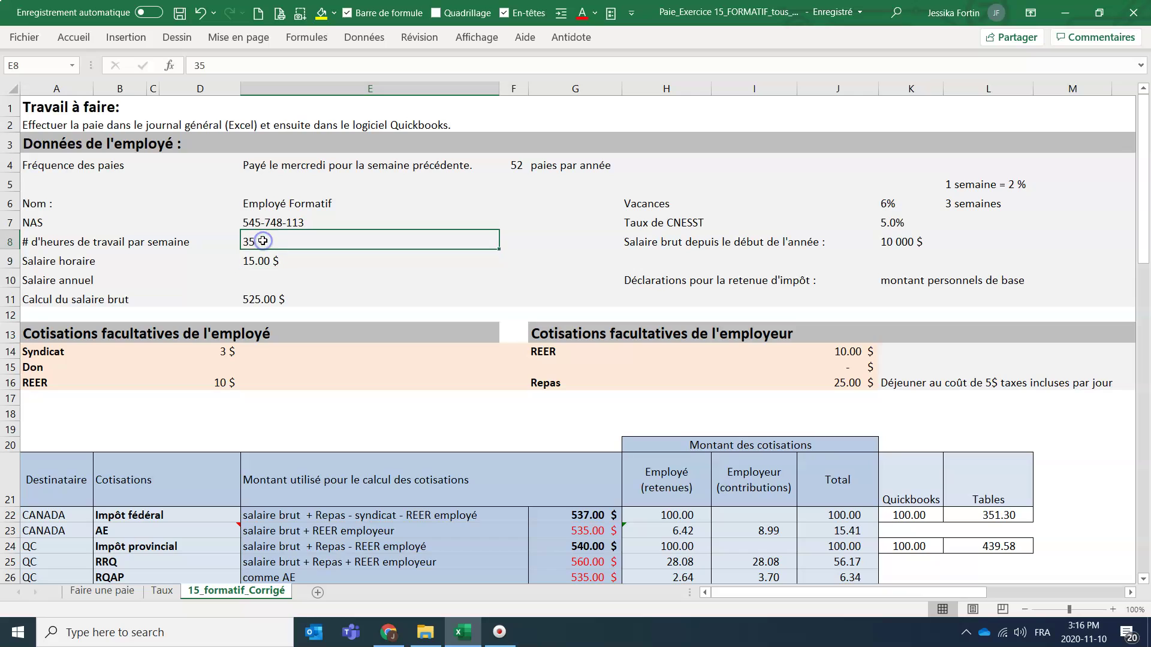
key(alt+Tab)
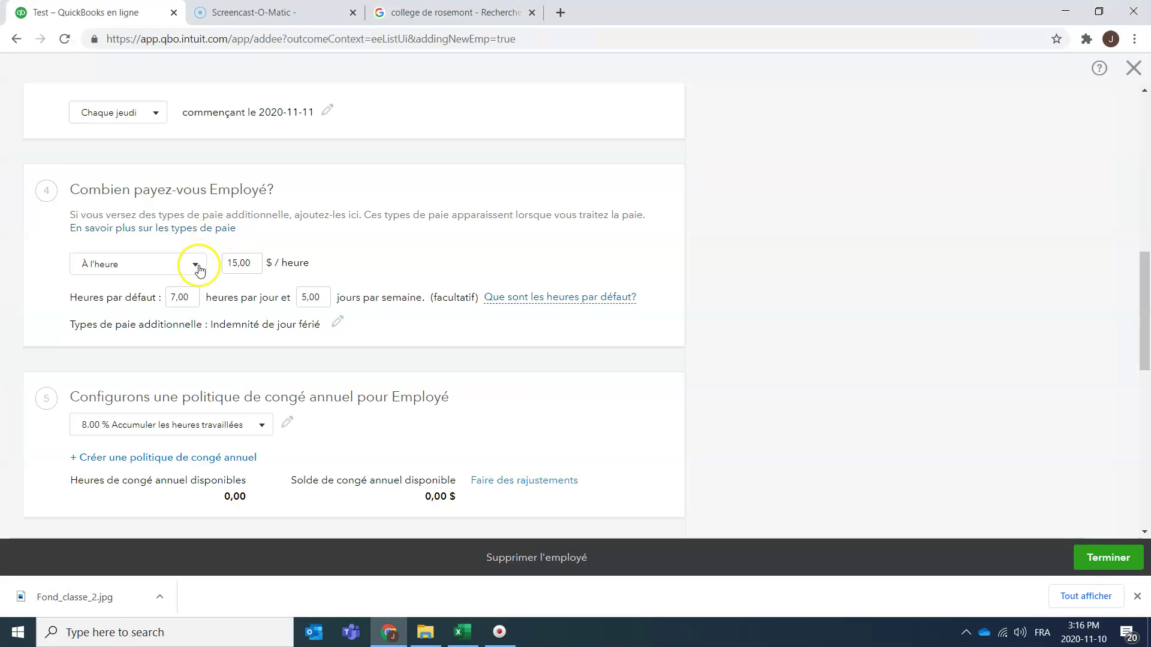
- Try the Salaire pay type to view its fields and return the employee to À l'heure
click(196, 265)
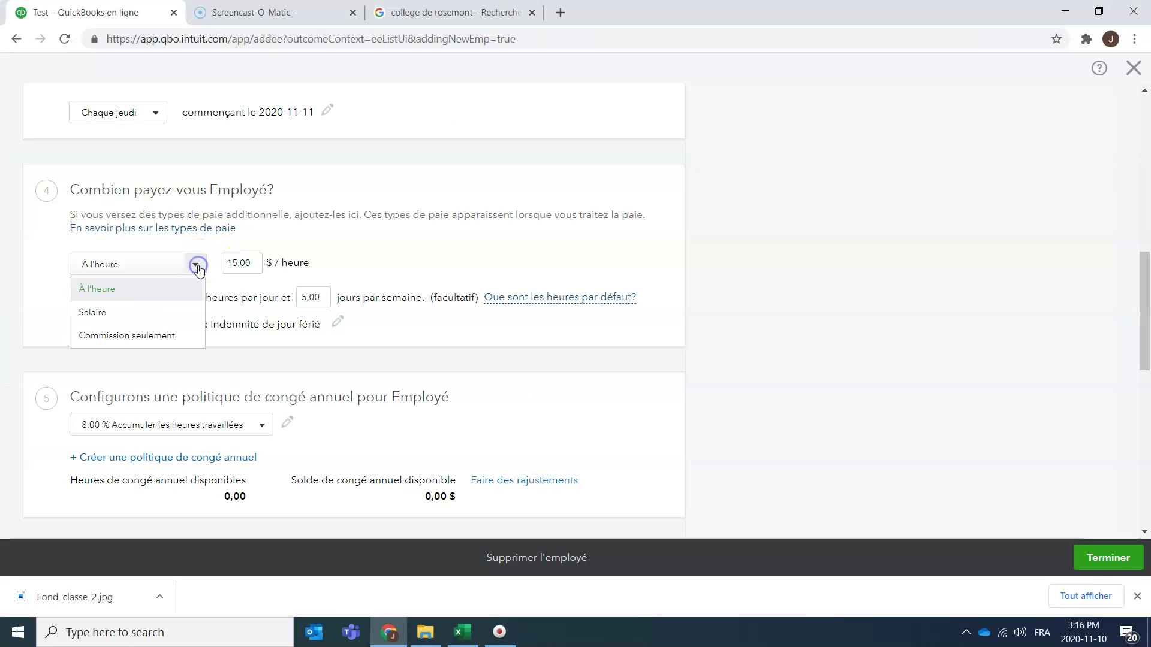
click(122, 318)
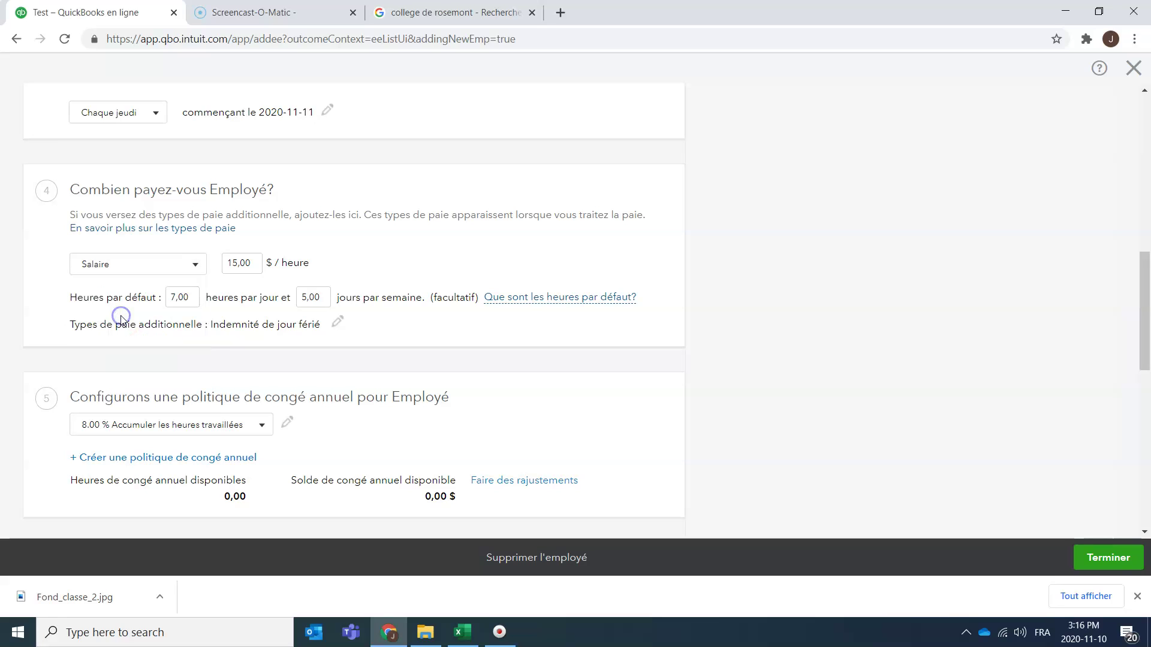
click(253, 267)
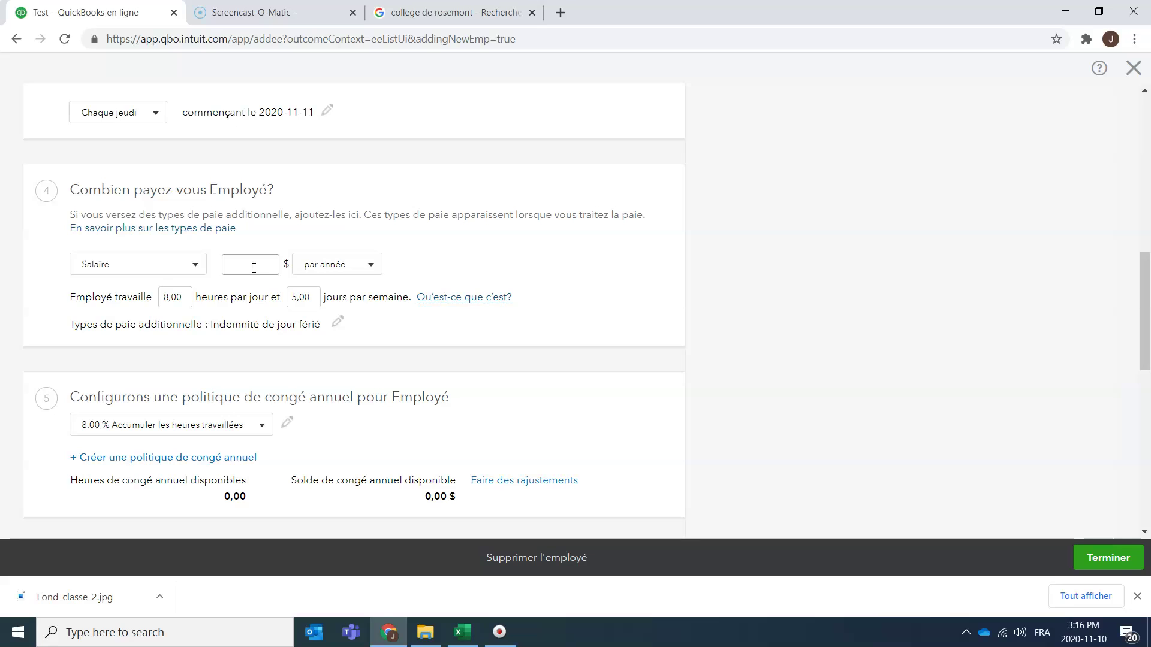
click(116, 268)
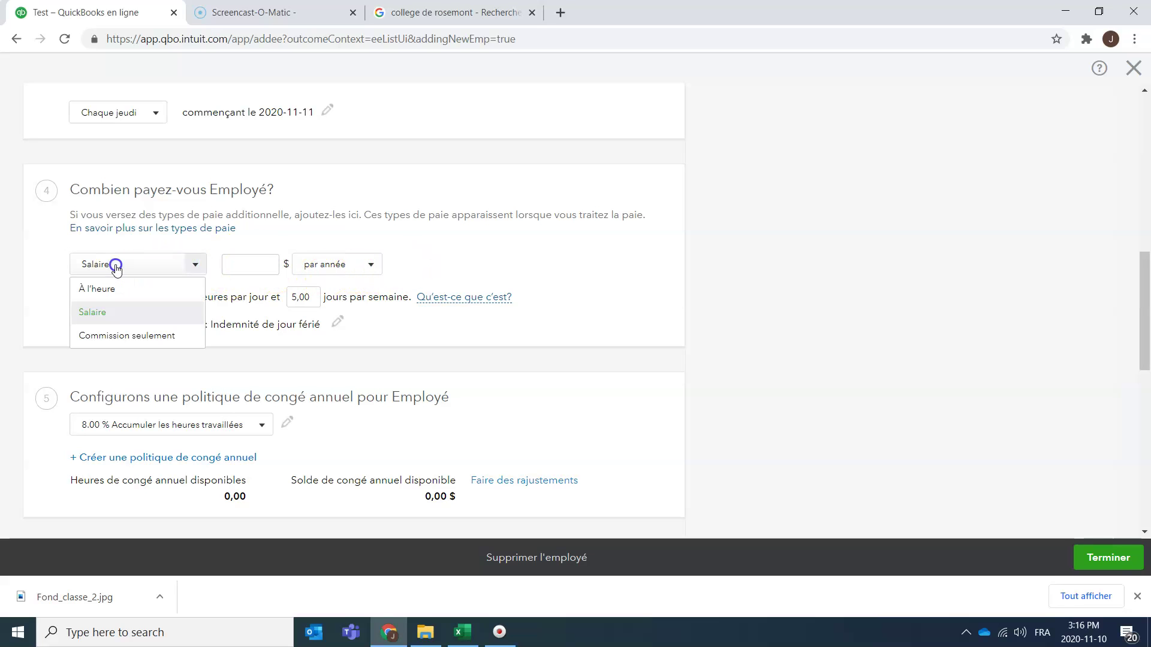
click(110, 289)
click(251, 267)
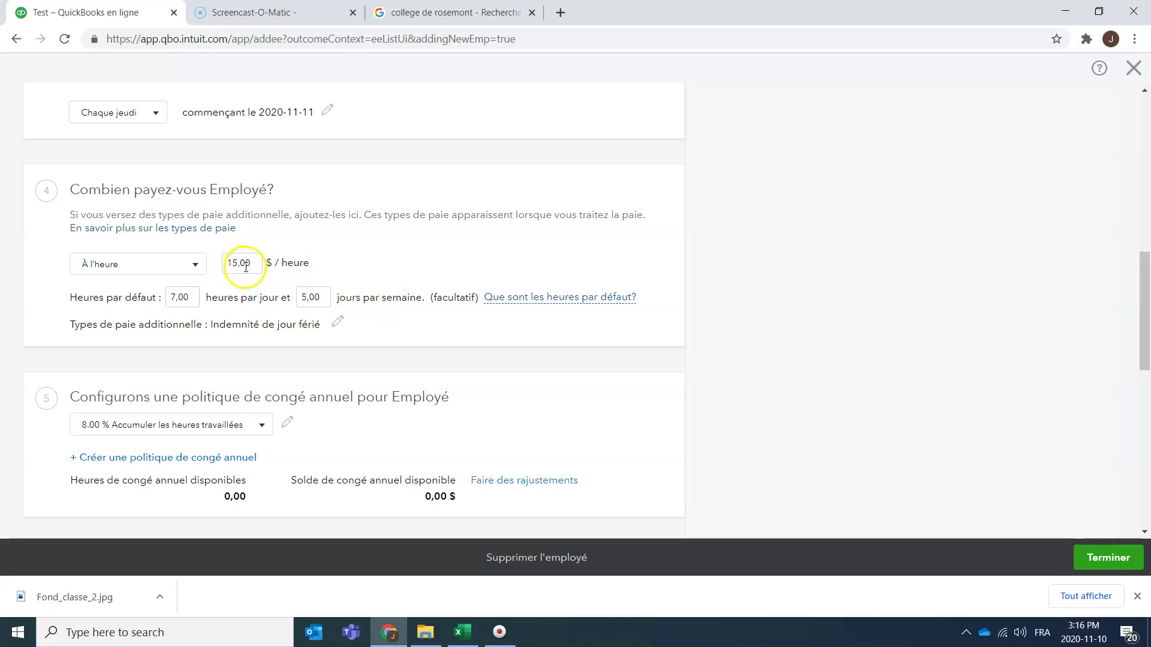
- Review the available annual leave policies for the employee and switch to the Excel workbook
scroll(341, 347, down, 3)
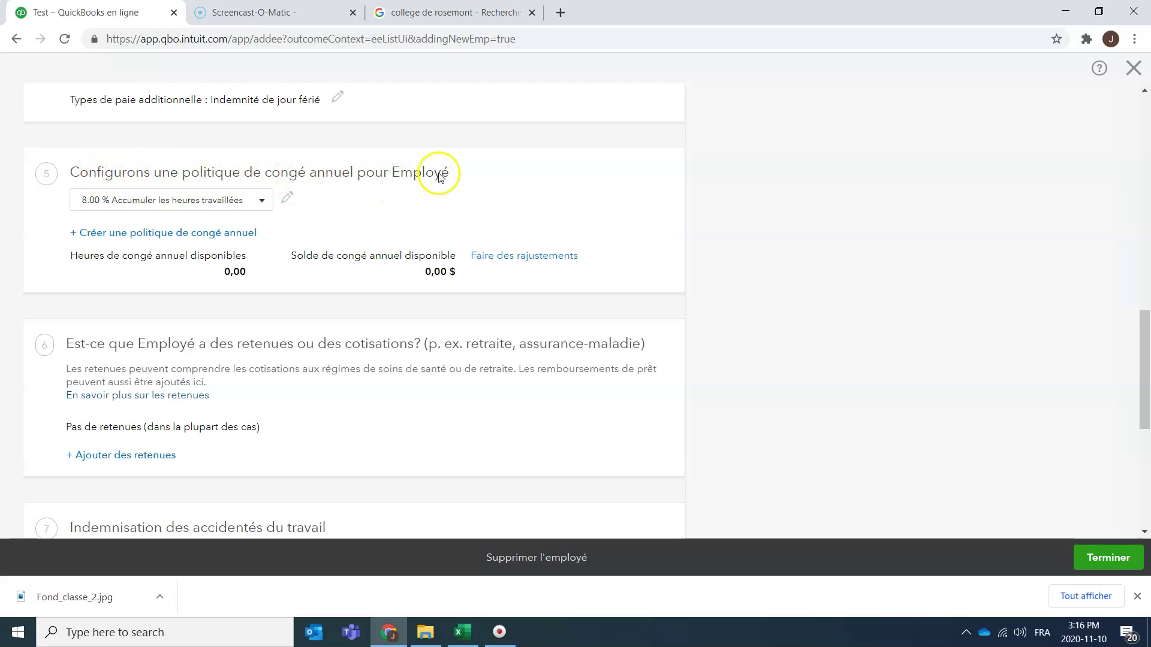
click(264, 202)
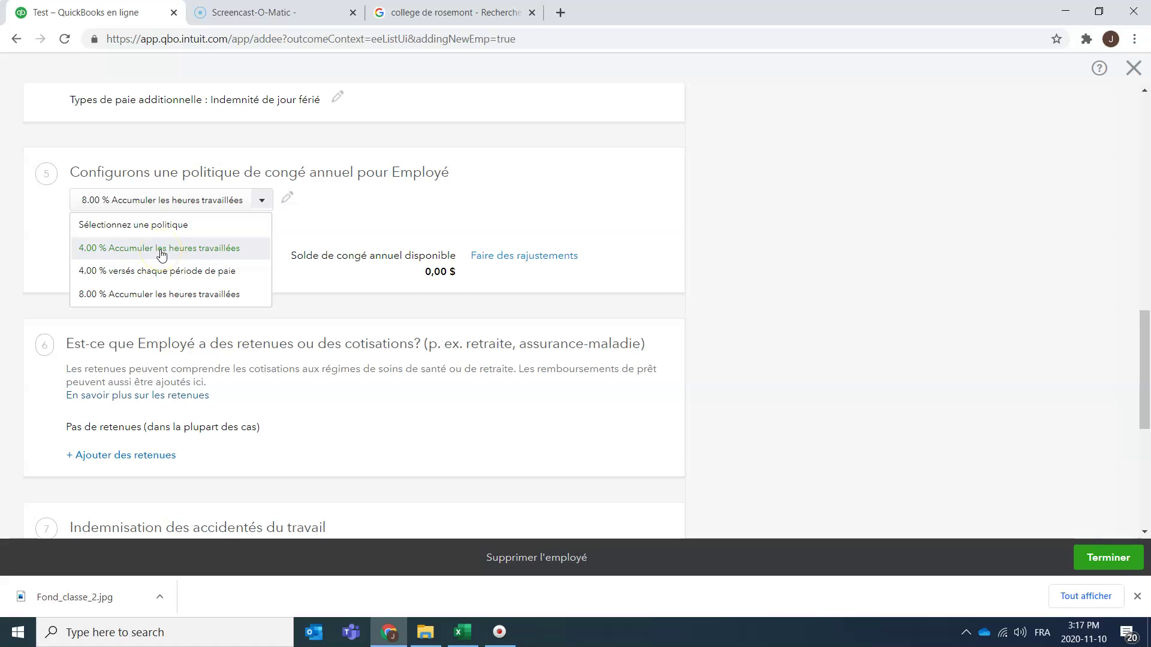
key(alt+Tab)
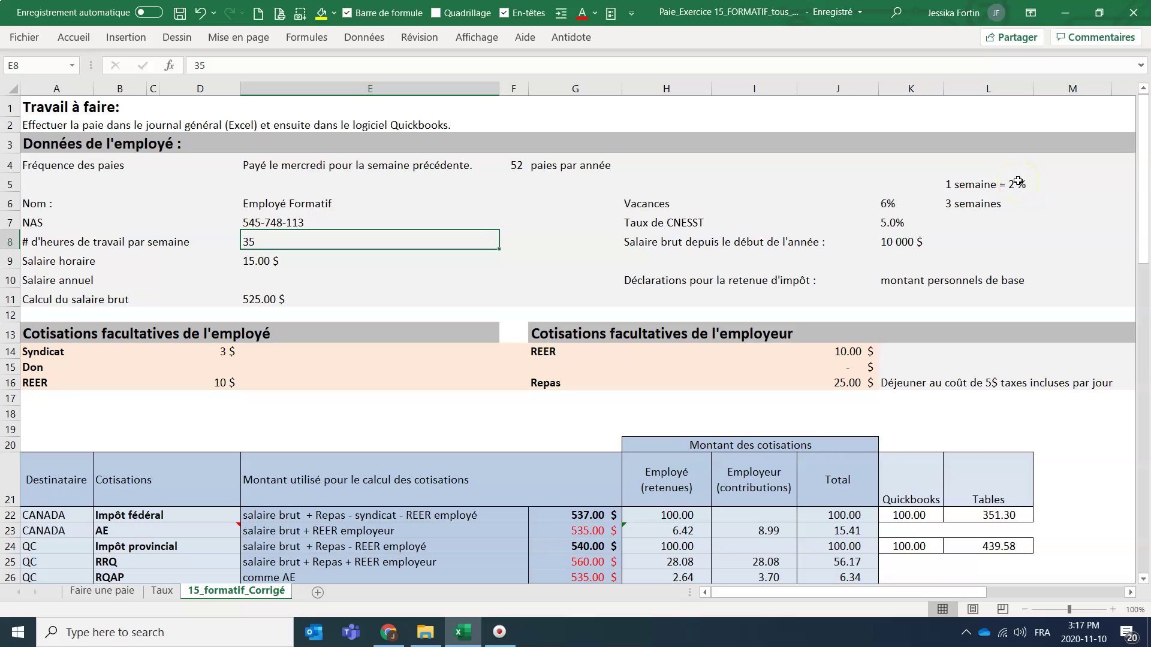
- Complete the vacation notes with "1 semaine = 2 %" moved to L4, "2 semaines = 4 %" in L5 and "3 semaines = 6 %" in L6
click(975, 187)
drag(1002, 173, 1000, 160)
click(983, 179)
text(2)
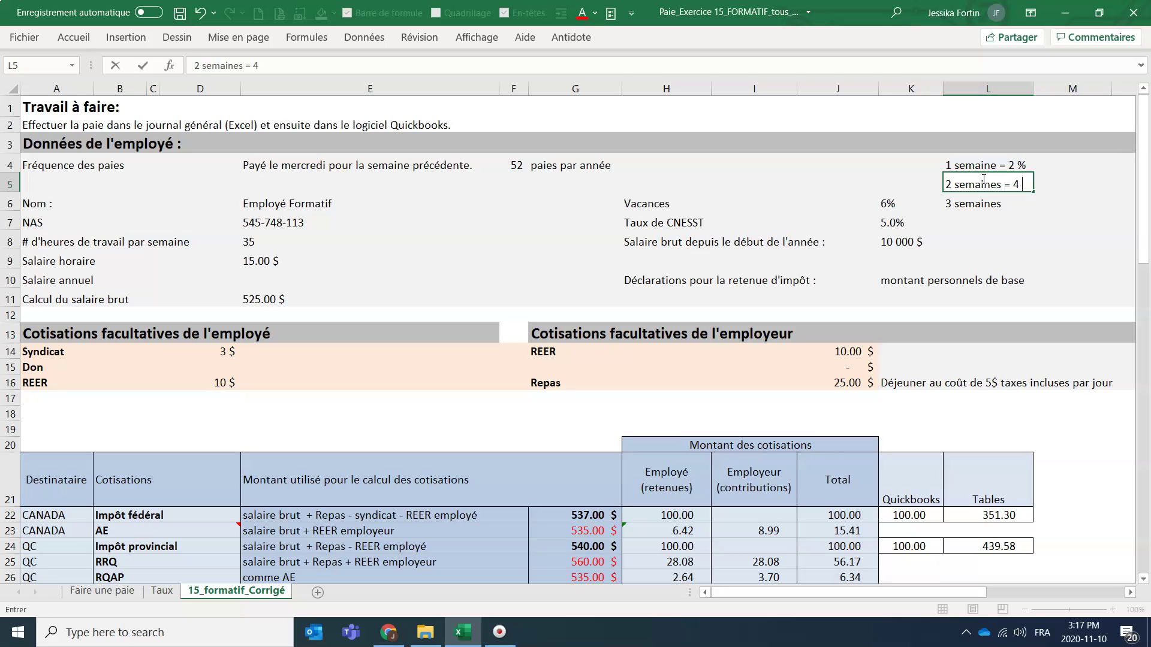
click(963, 203)
click(413, 59)
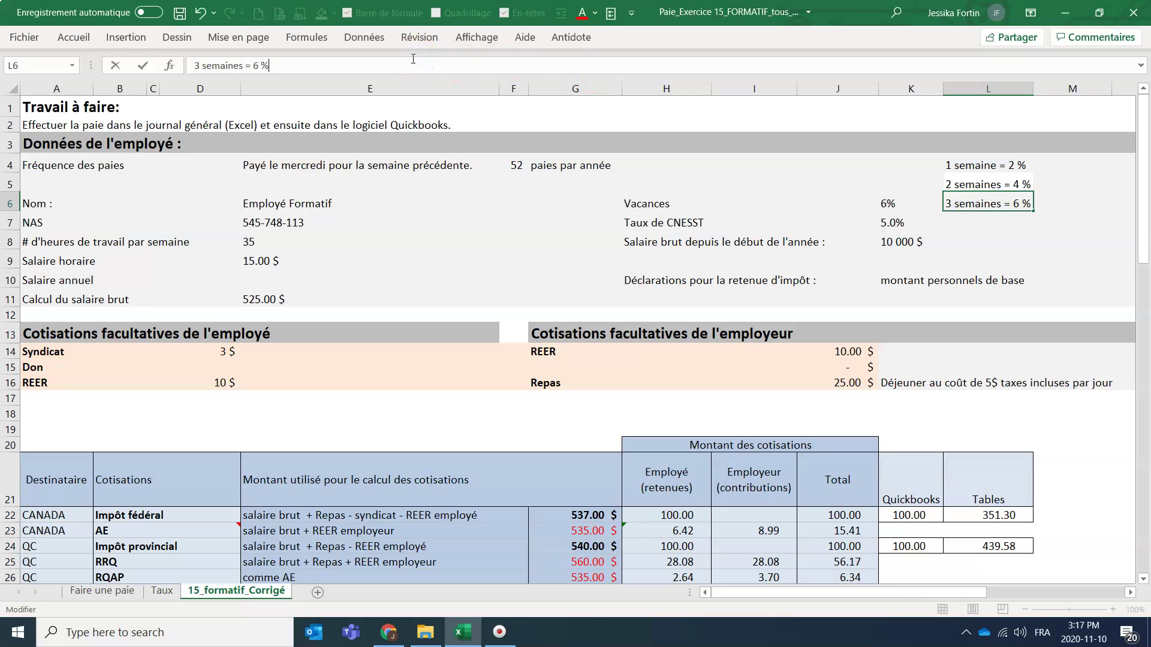
key(Return)
- Back in QuickBooks, edit the employee's annual leave policy, set the accrued vacation rate to 6 % and save it
key(alt+Tab)
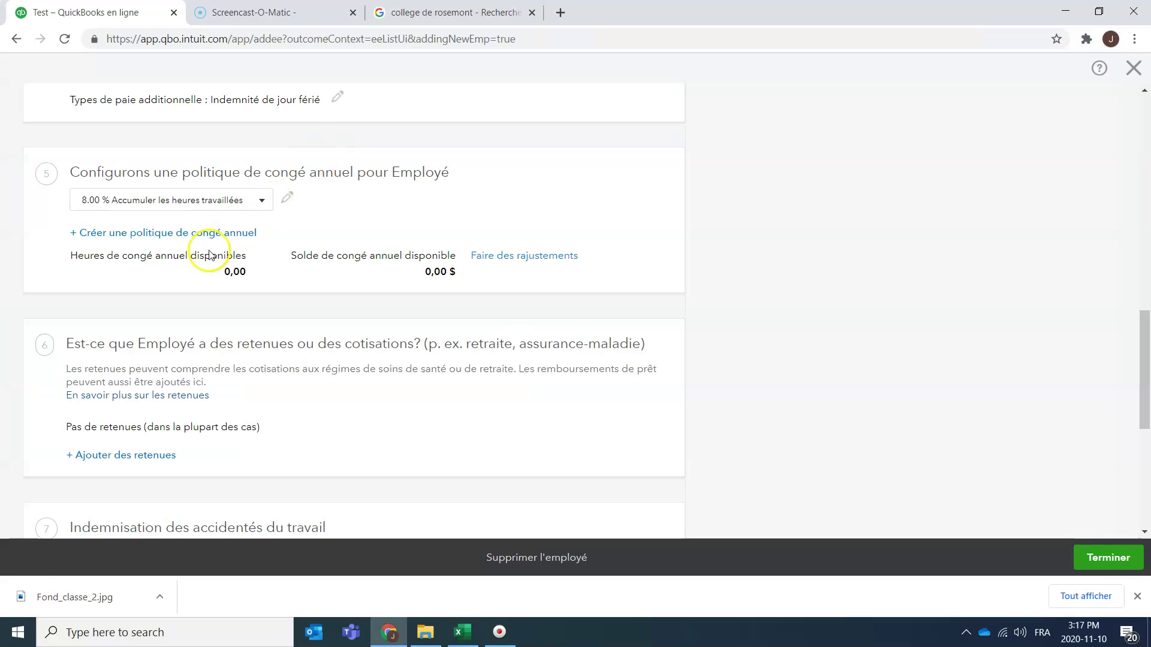
click(262, 202)
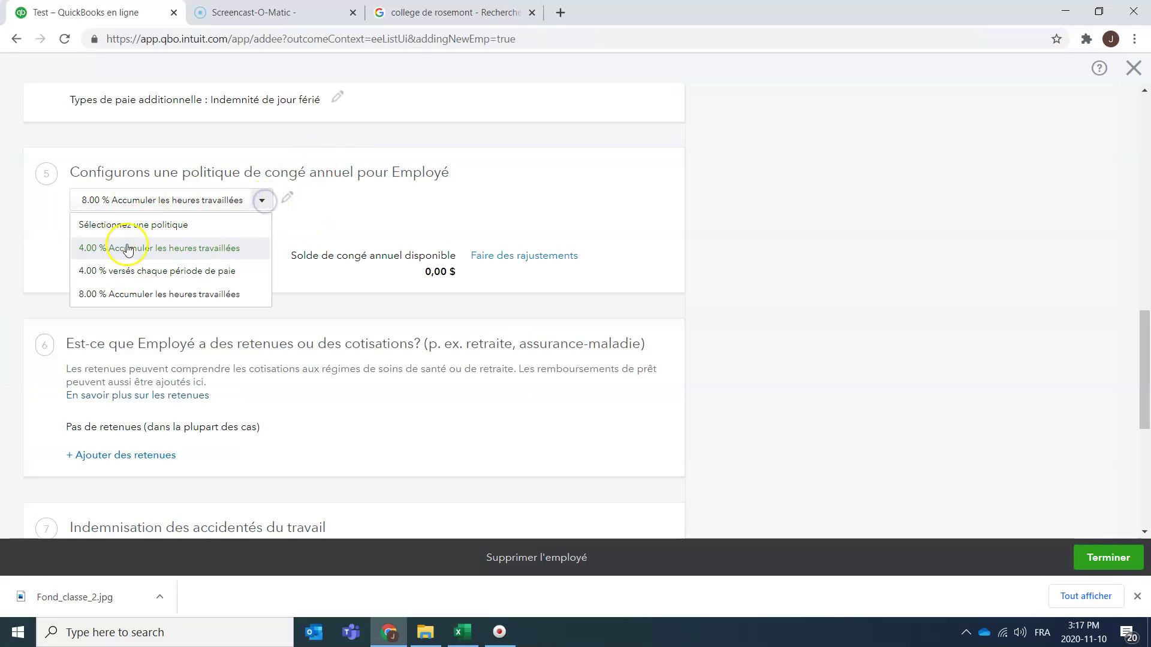
click(287, 199)
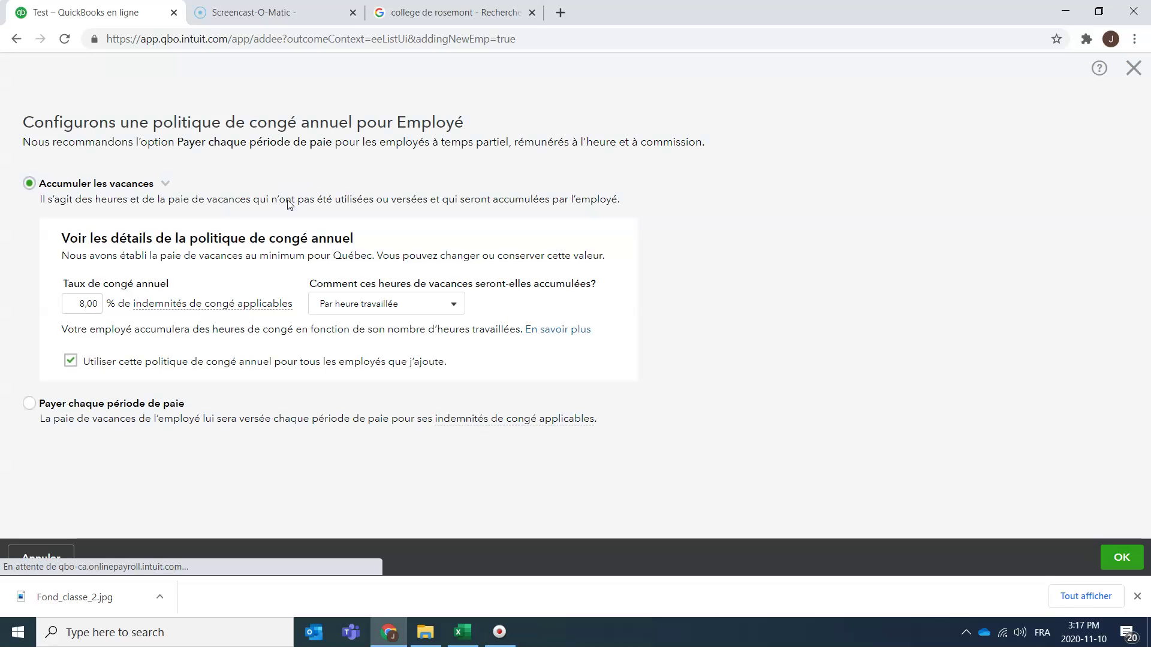
click(75, 305)
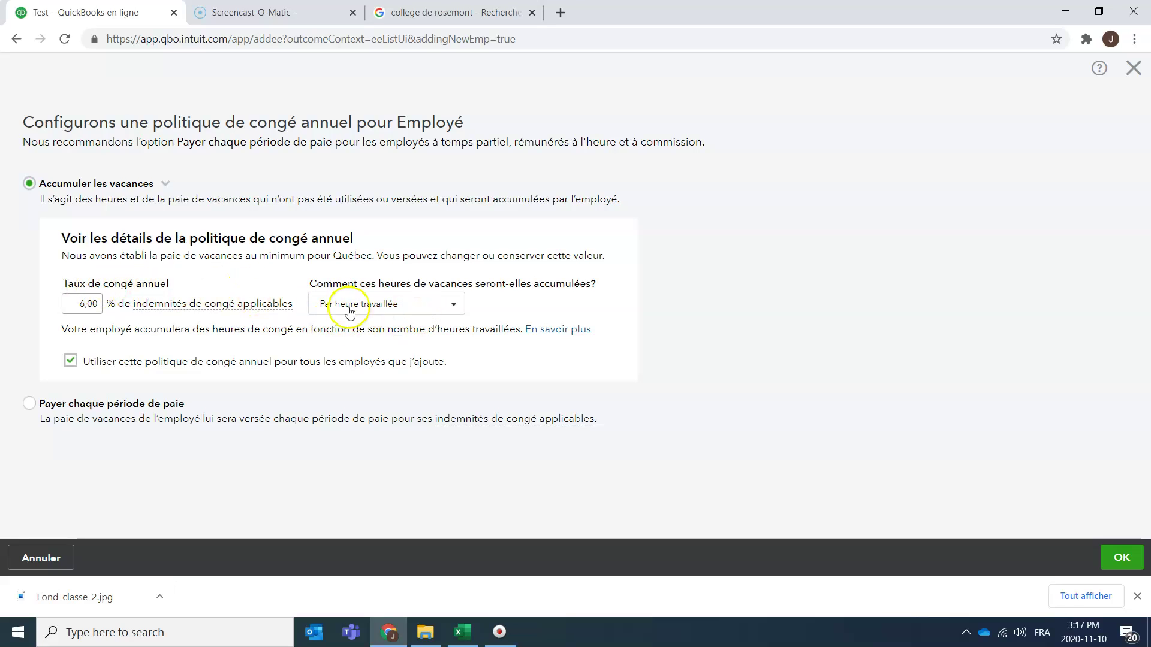
click(1107, 557)
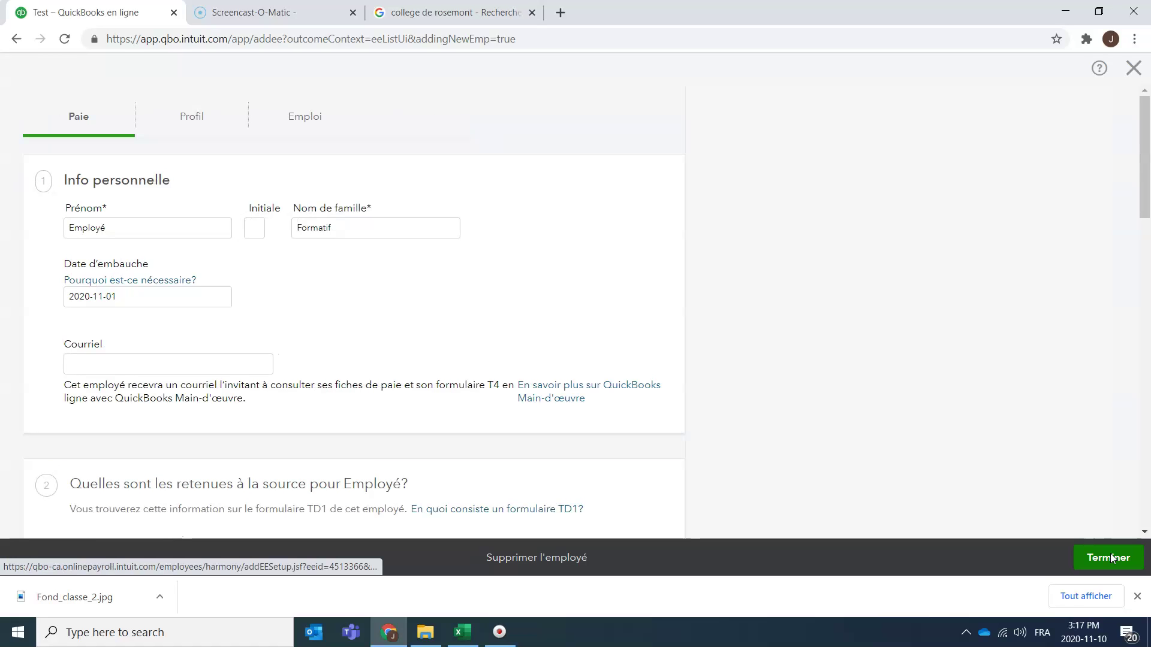
- Review the employee's pay, annual leave and deductions sections in the payroll form
scroll(595, 311, down, 10)
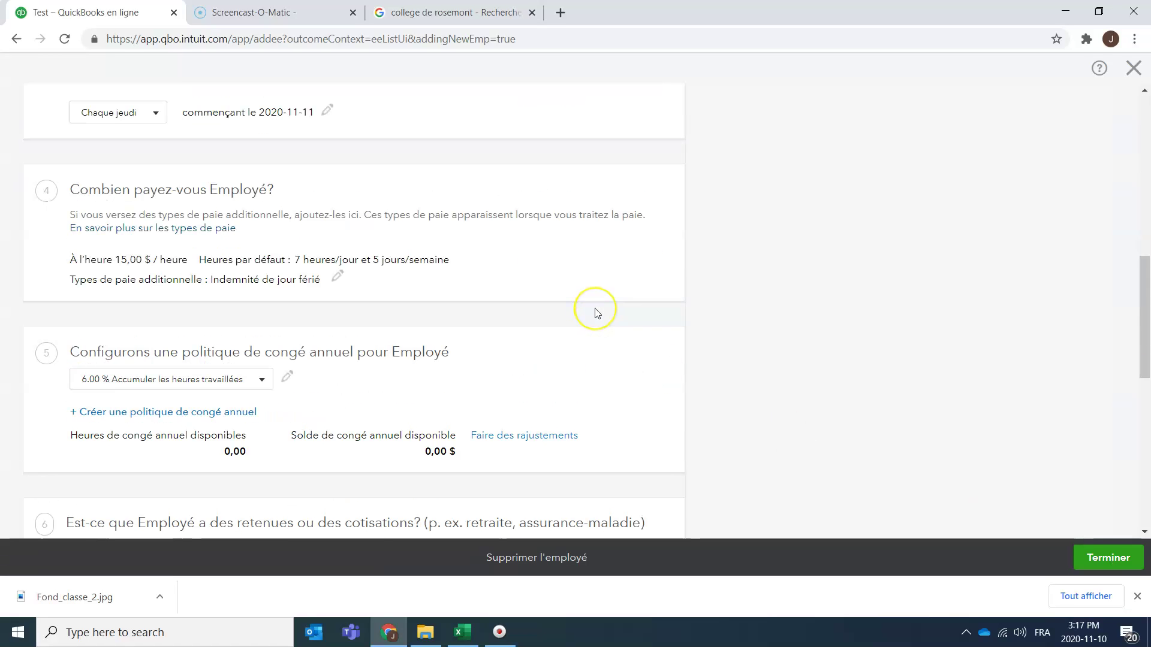
scroll(597, 313, down, 1)
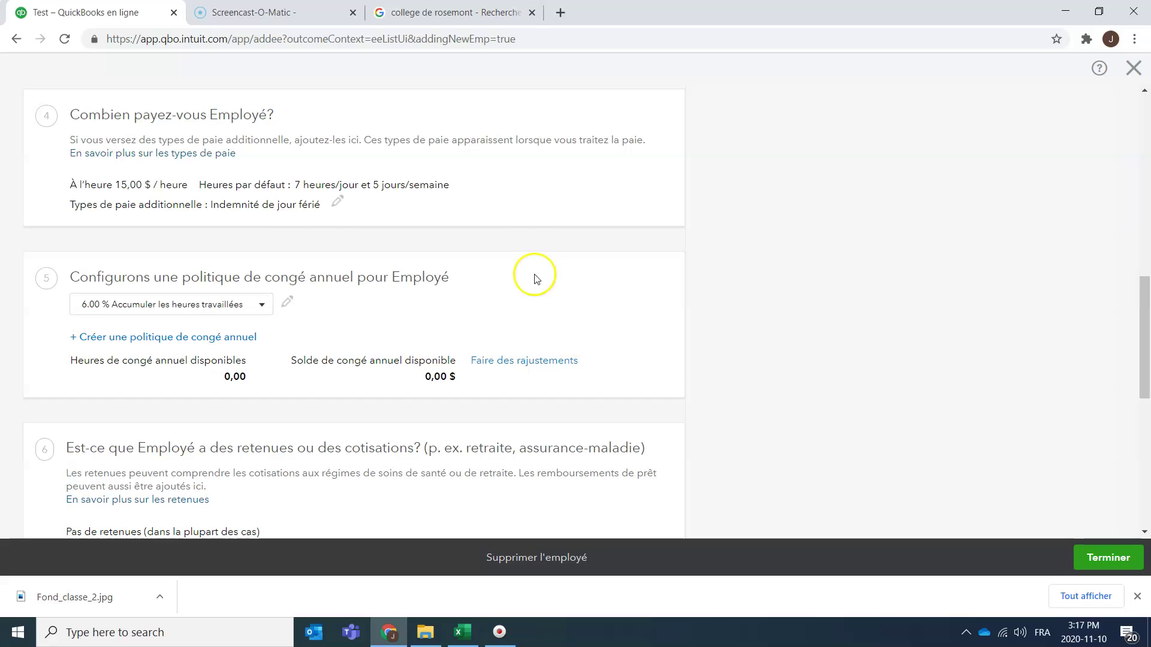
scroll(572, 382, down, 1)
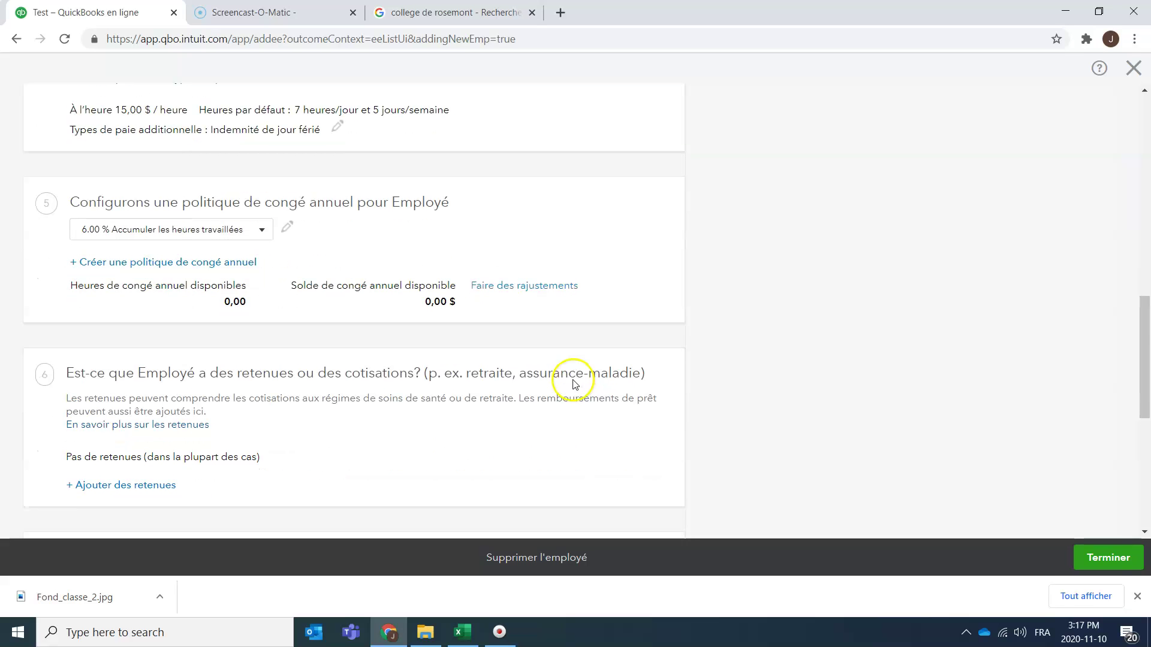
scroll(572, 382, down, 2)
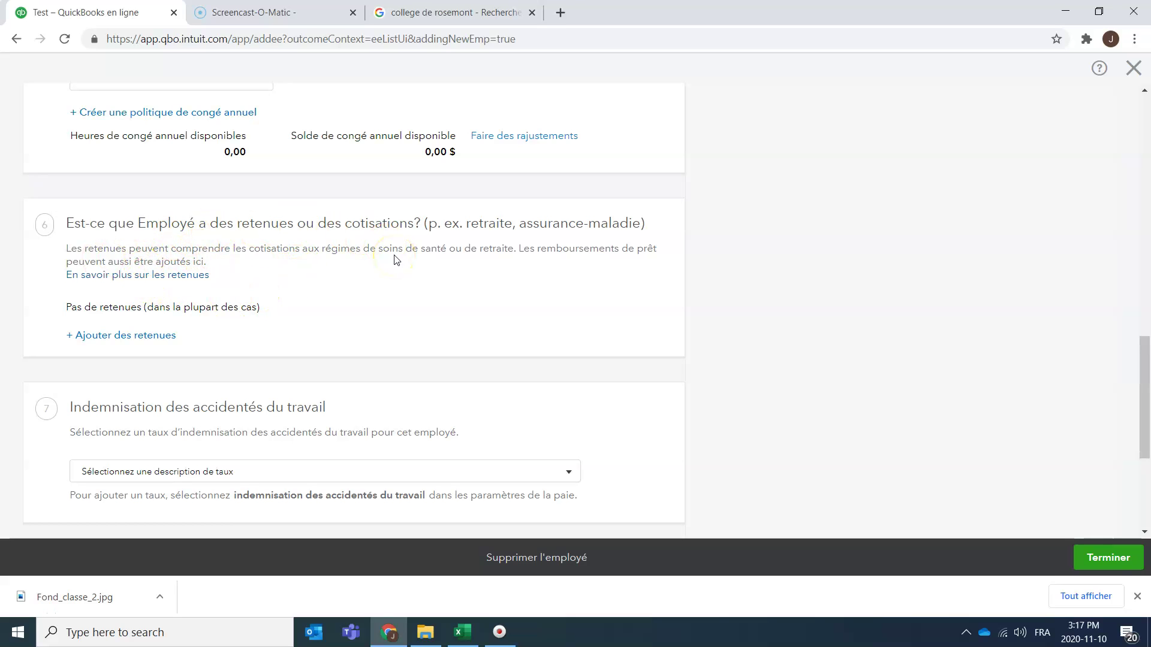
- Switch to the Excel workbook and examine the mandatory contributions from Impôt fédéral through CNESST in B22:B28
key(alt+Tab)
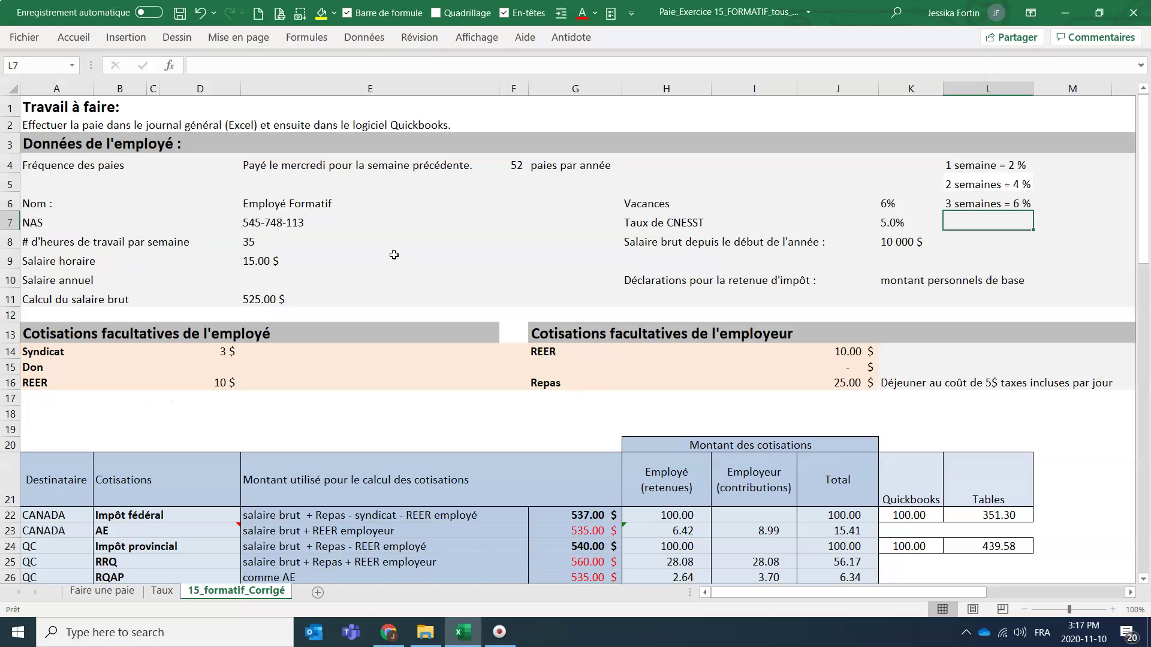
scroll(456, 311, down, 3)
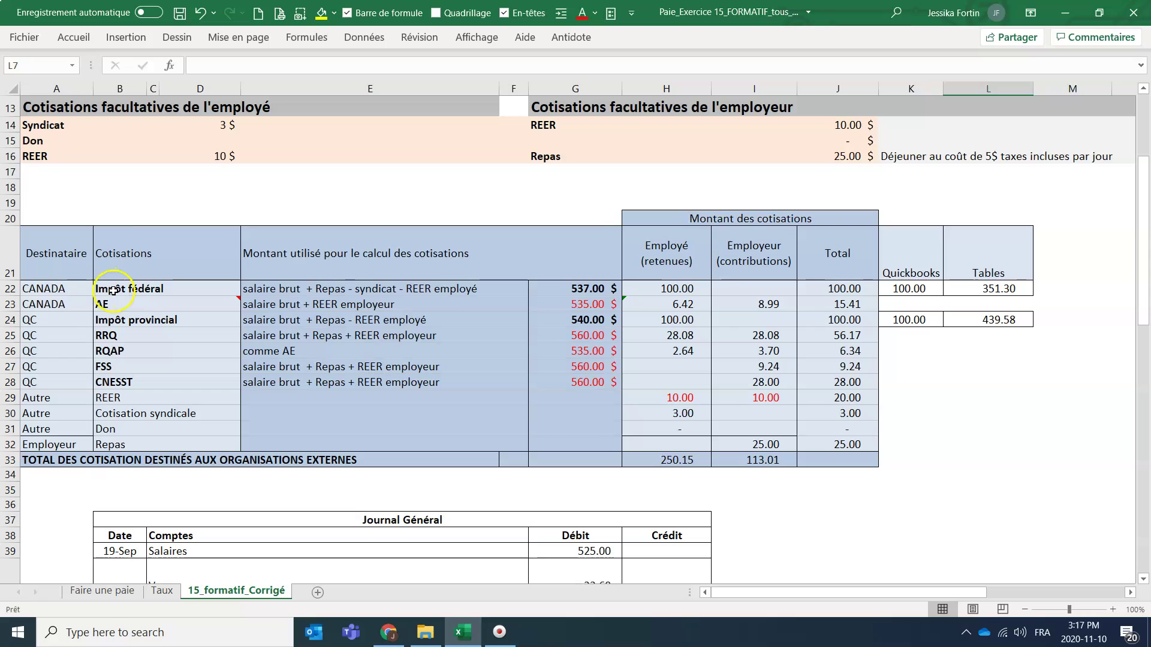
click(143, 290)
click(155, 310)
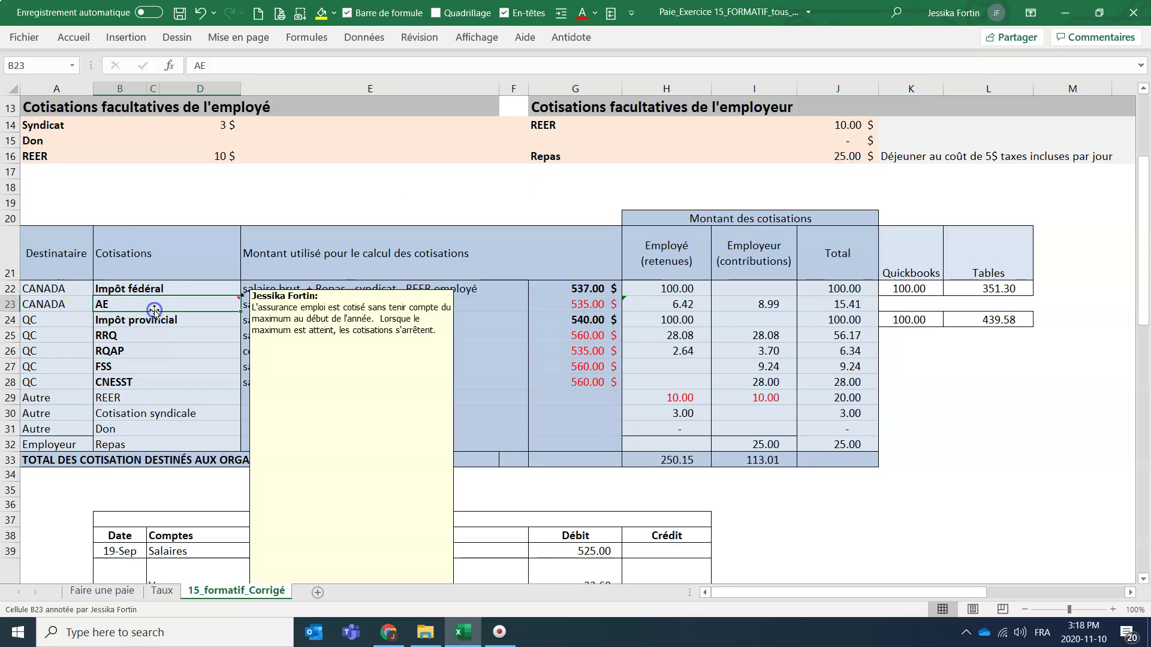
click(61, 318)
click(169, 318)
click(174, 335)
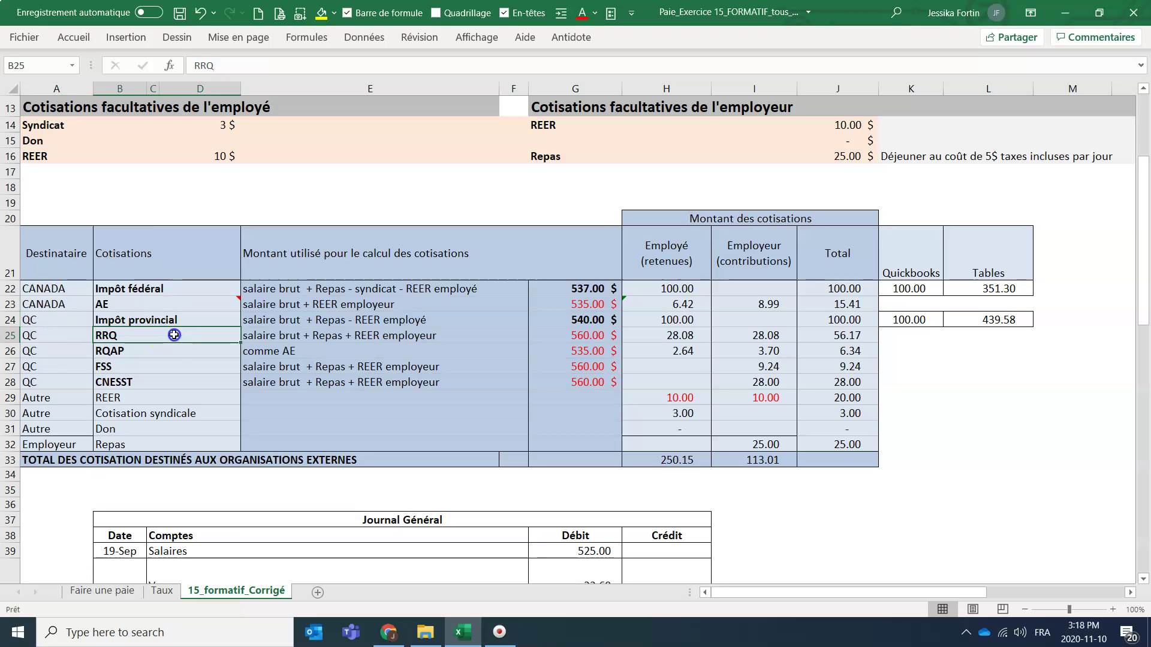
click(171, 349)
click(172, 366)
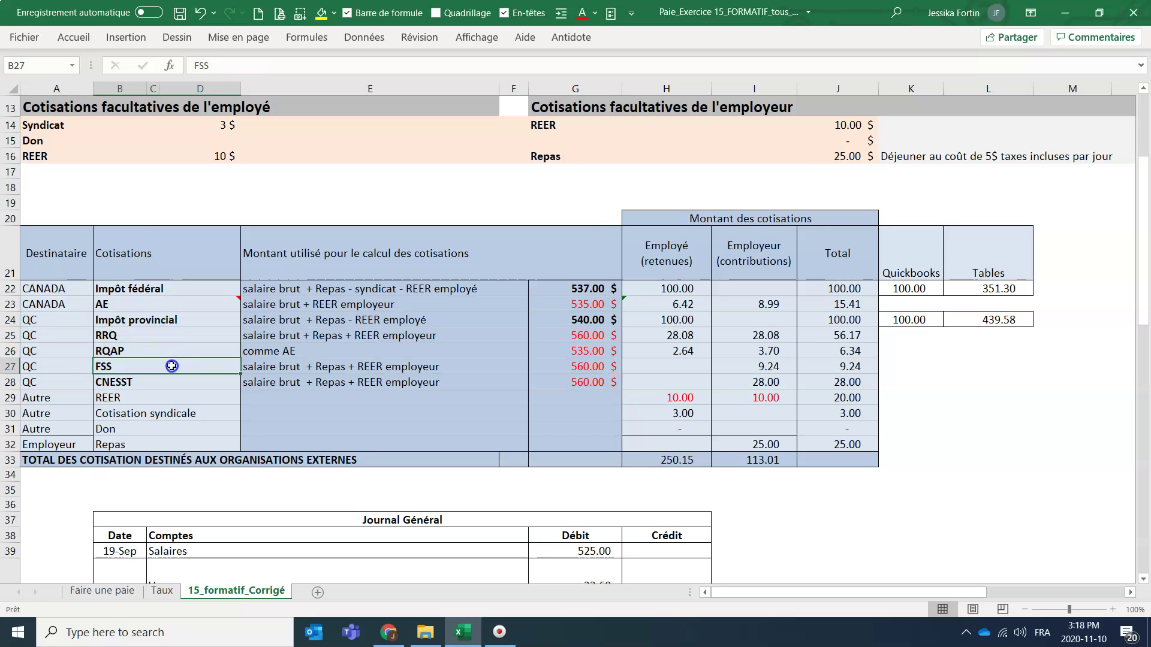
click(175, 383)
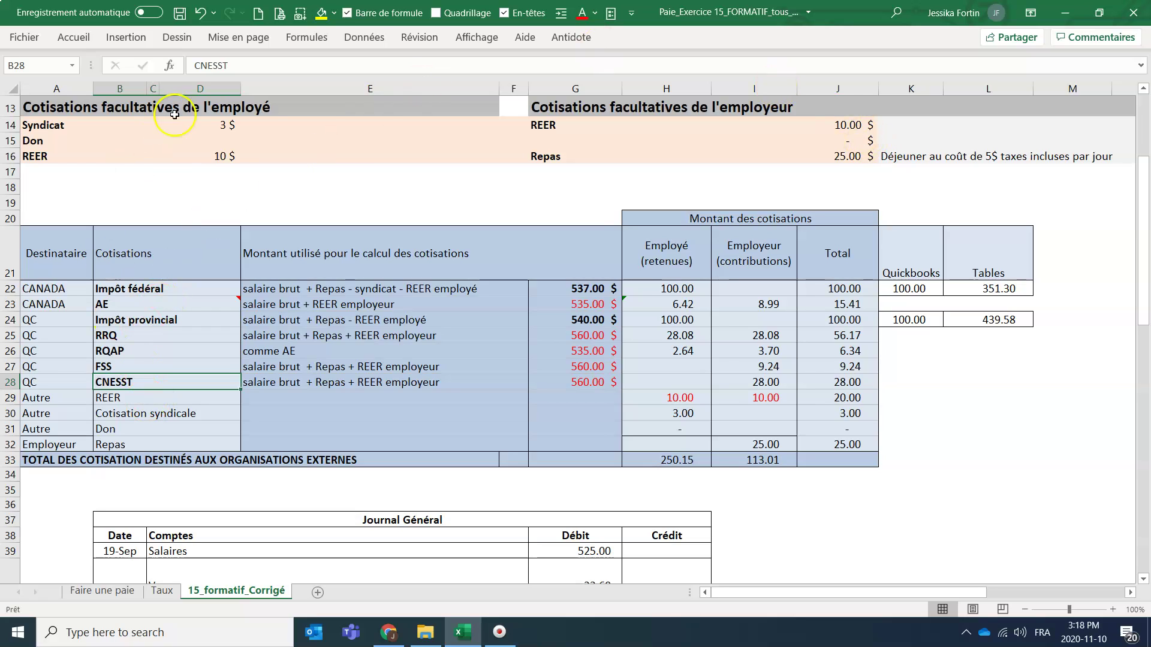
drag(116, 287, 131, 381)
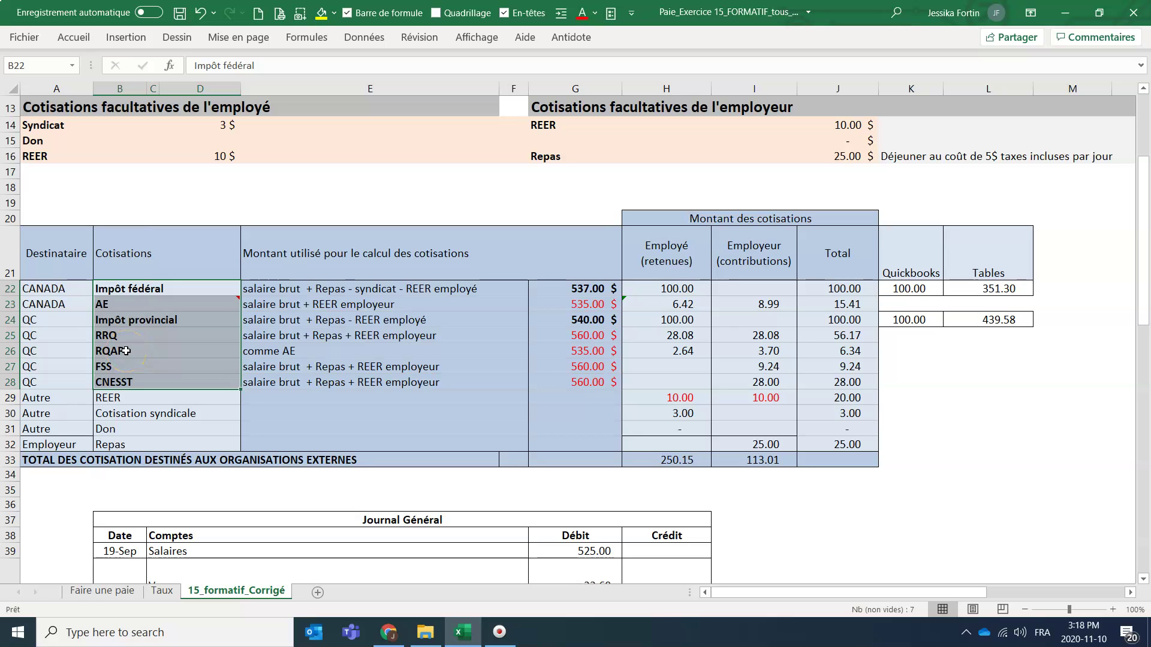
- Examine the optional contributions in B29:B32 and compare the REER amounts for the employee and the employer
drag(110, 397, 130, 442)
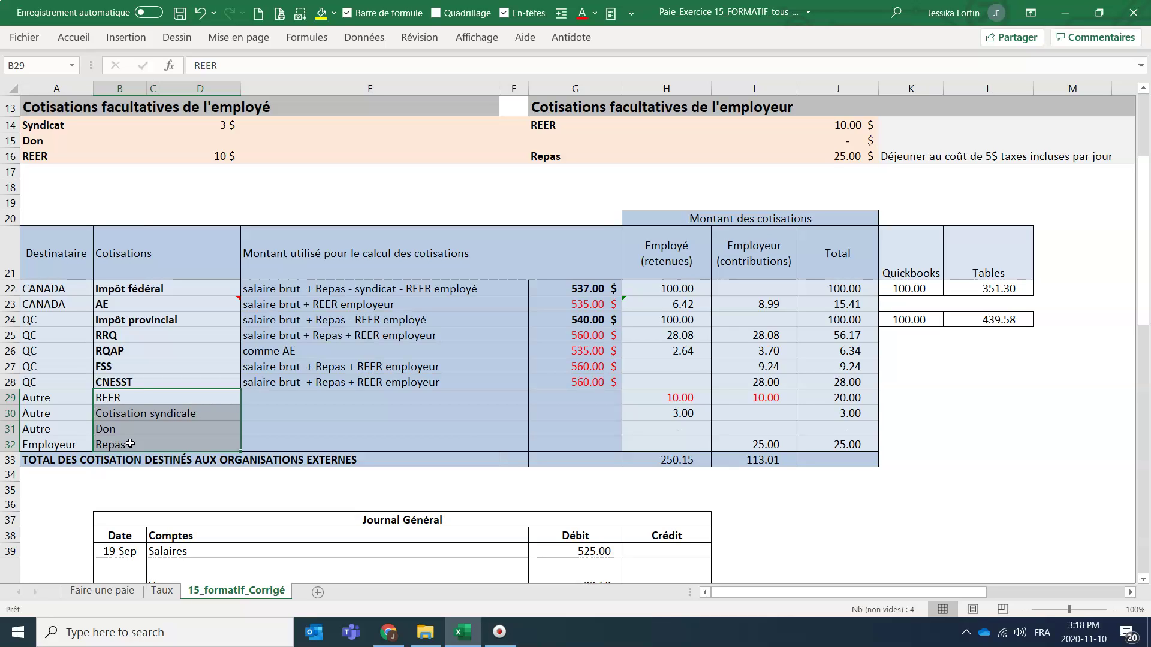
click(127, 393)
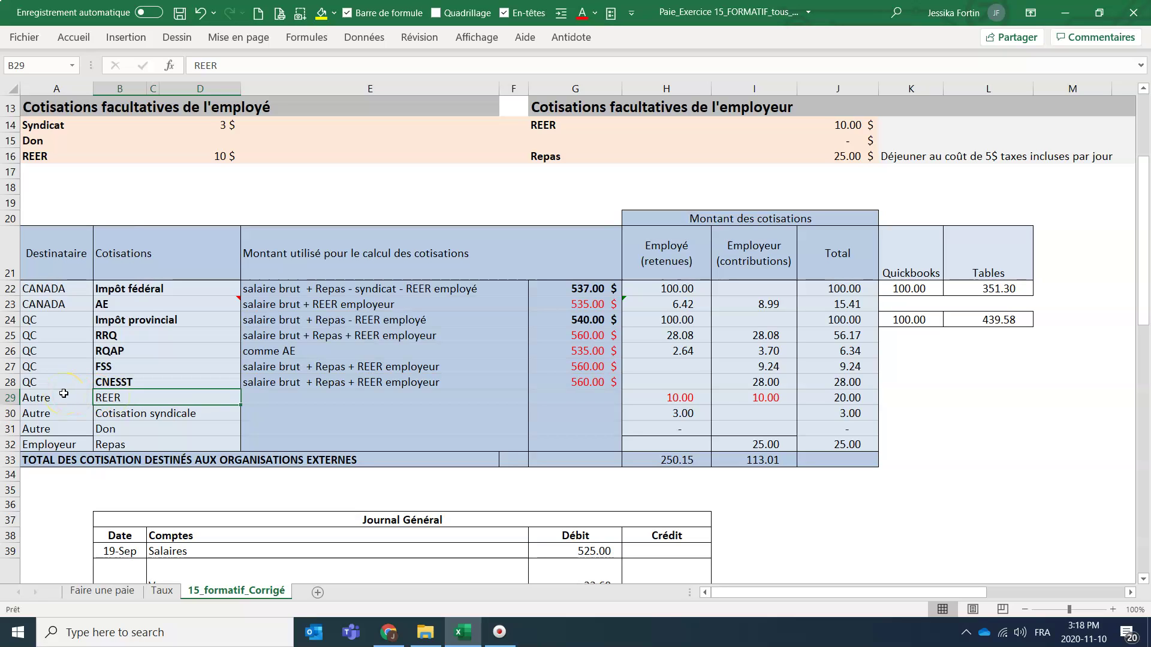
click(122, 401)
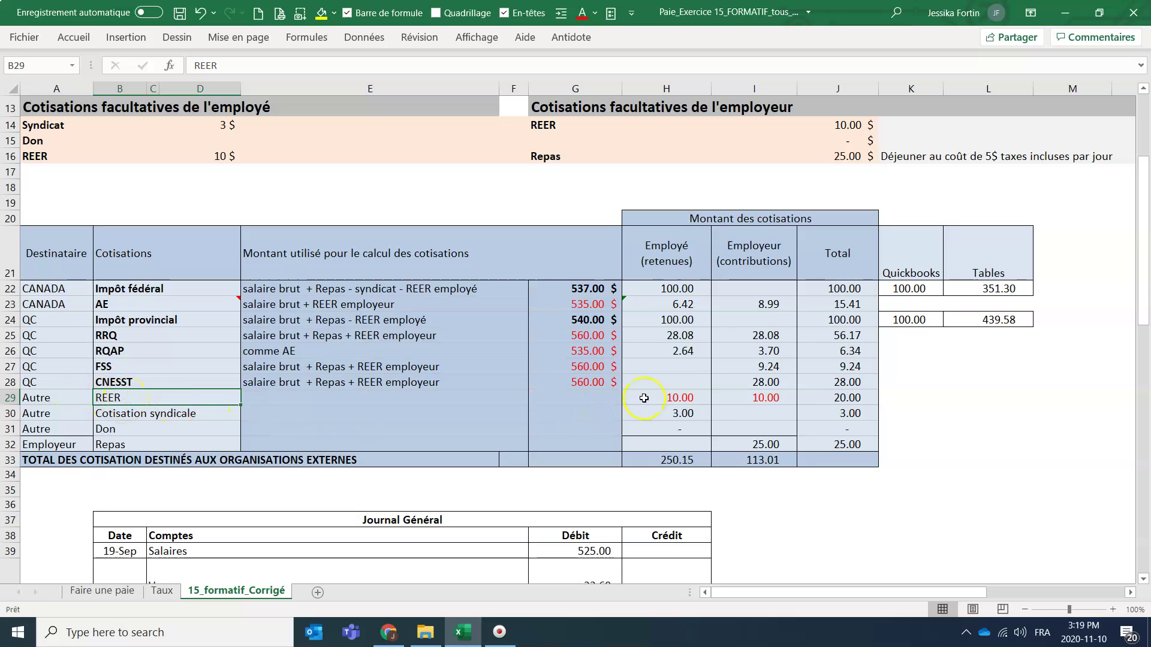
click(693, 397)
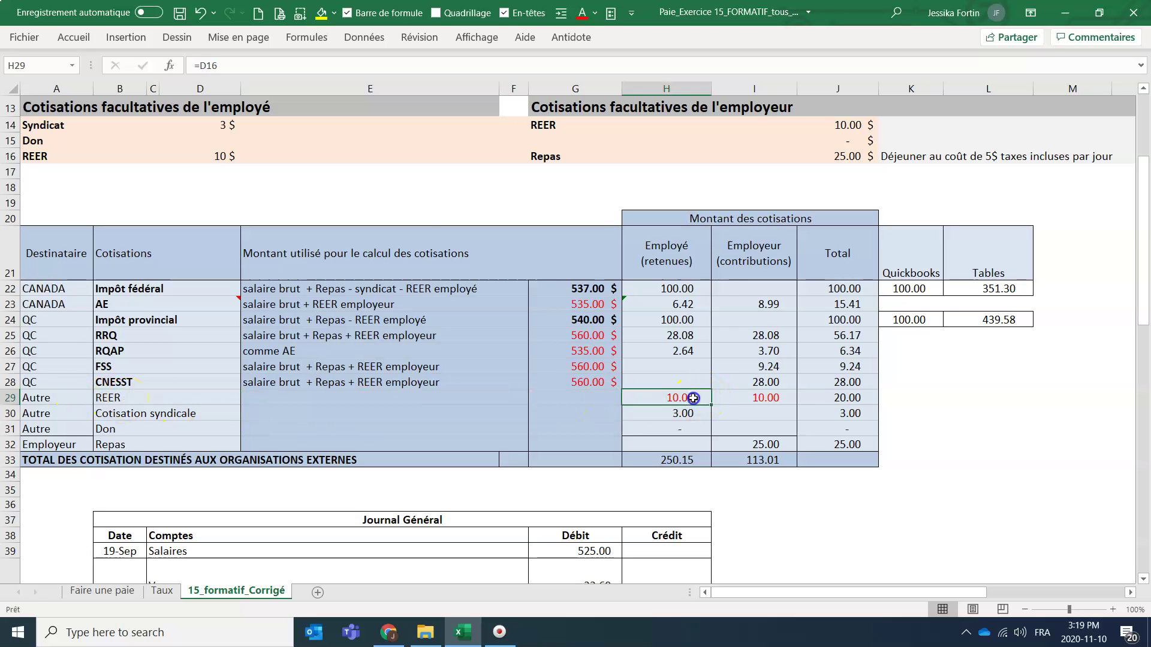
click(229, 154)
click(855, 128)
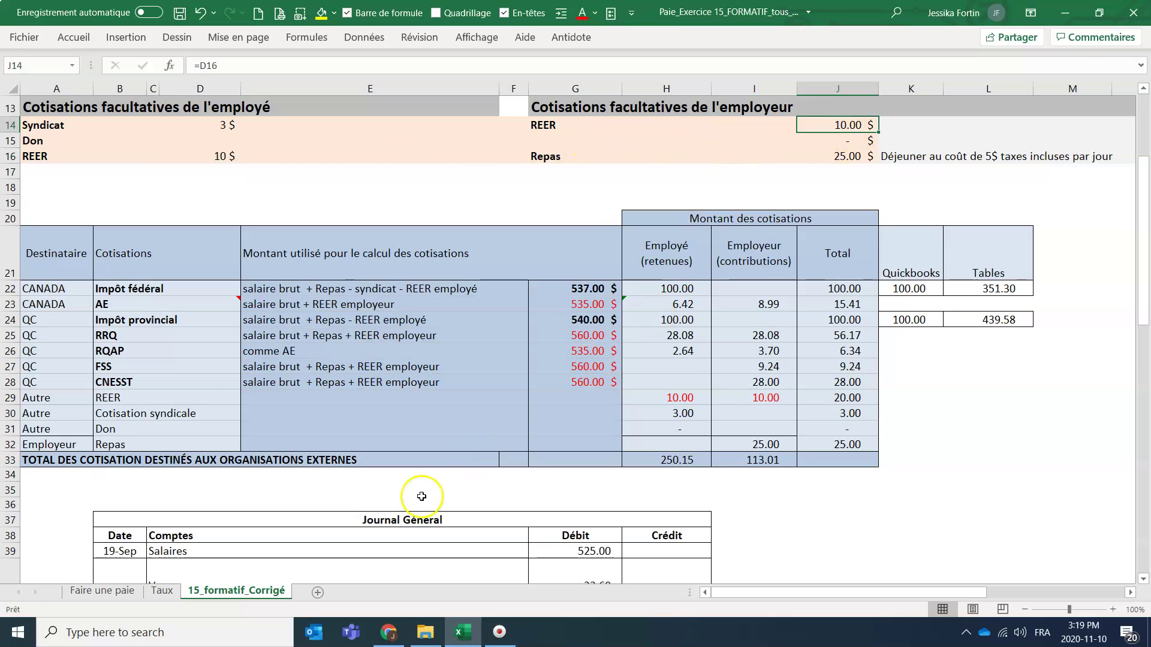
- Switch to File Explorer and open the QUICKBOOKS_Guide d'utilisation document from the Quickbooks folder
click(421, 637)
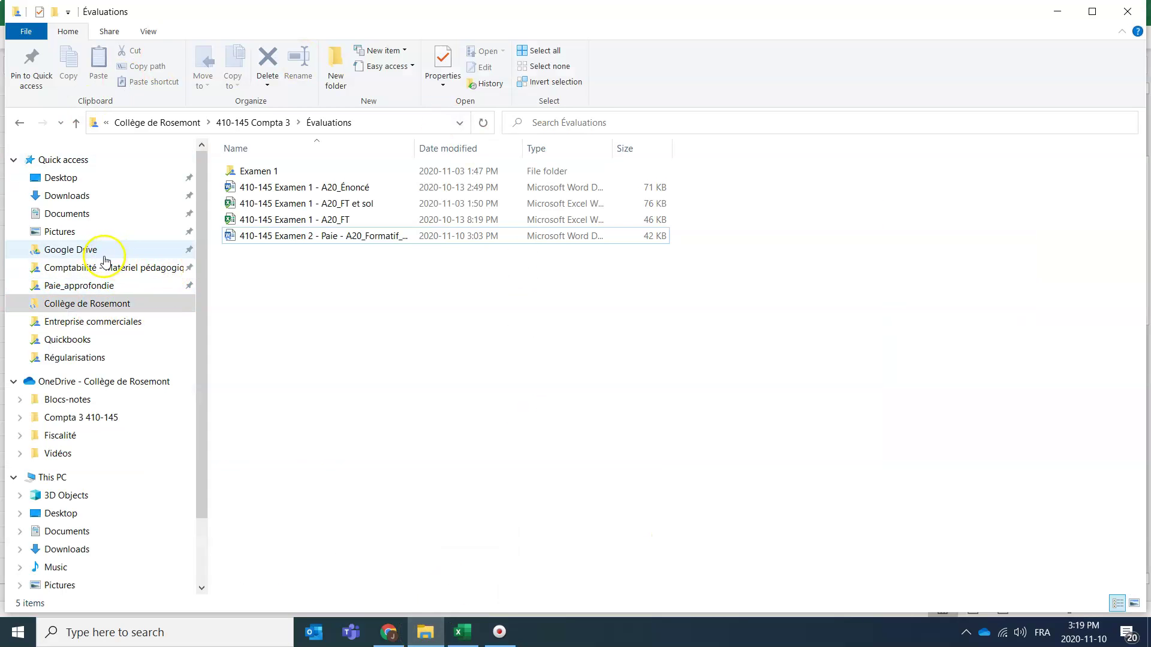
click(98, 342)
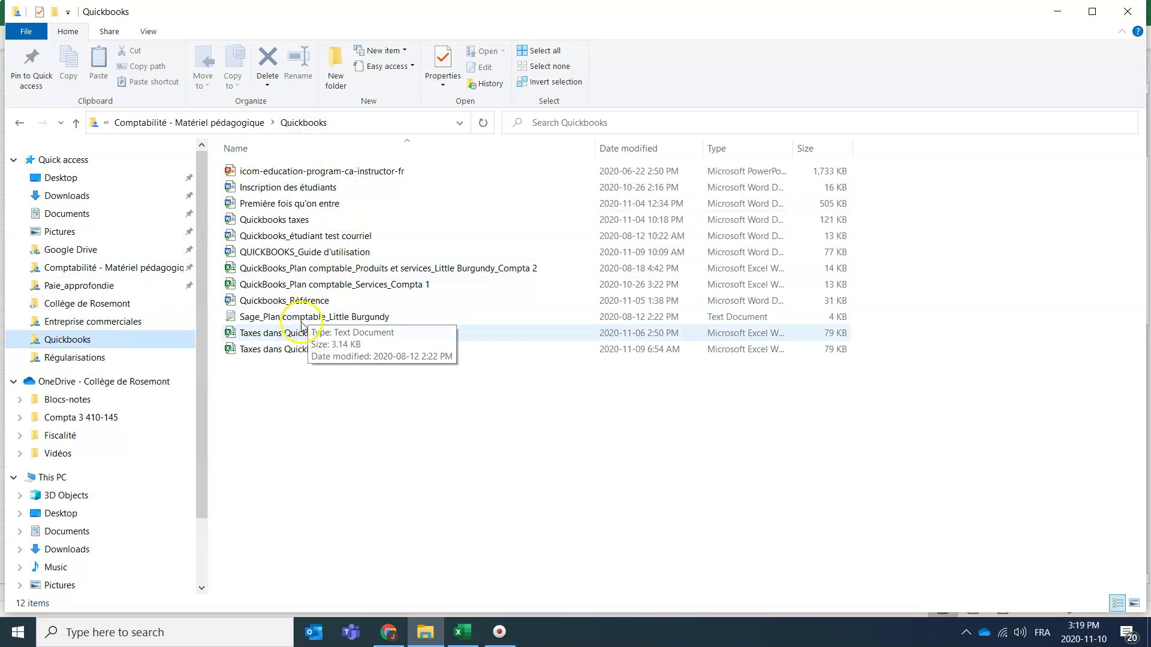
double_click(278, 256)
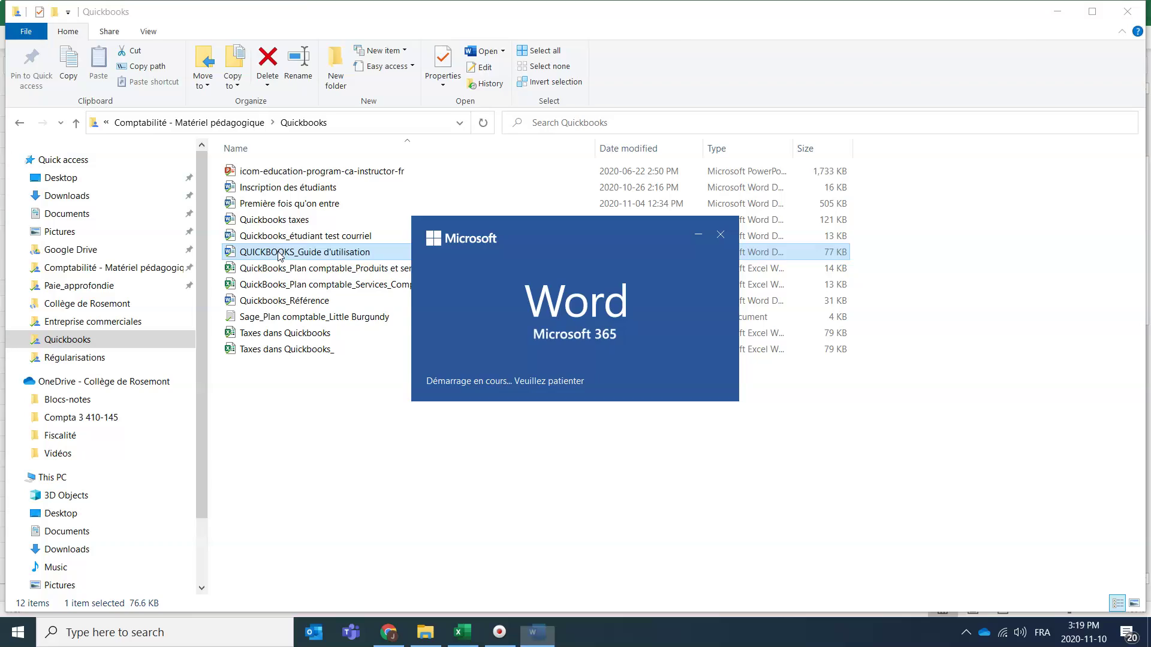
- Find "Retenus supplémentaires : Don, Syndicat, REER" in the guide's table of contents and follow its link to the section
scroll(479, 329, down, 6)
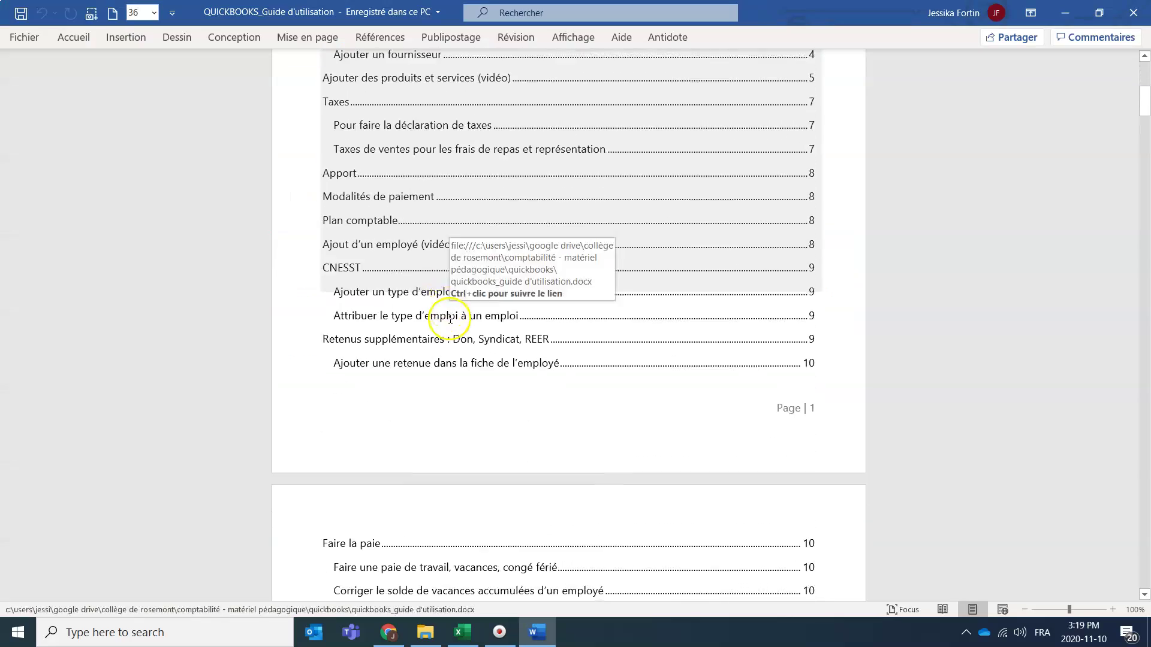
scroll(451, 318, down, 15)
scroll(450, 304, up, 15)
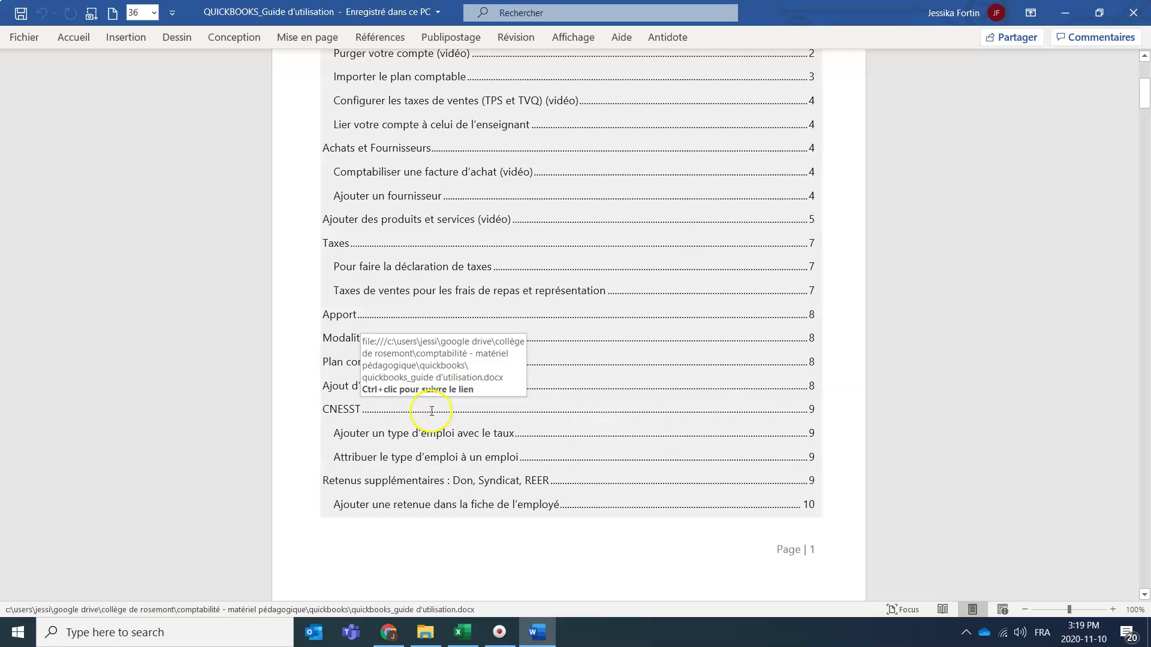
scroll(657, 420, down, 1)
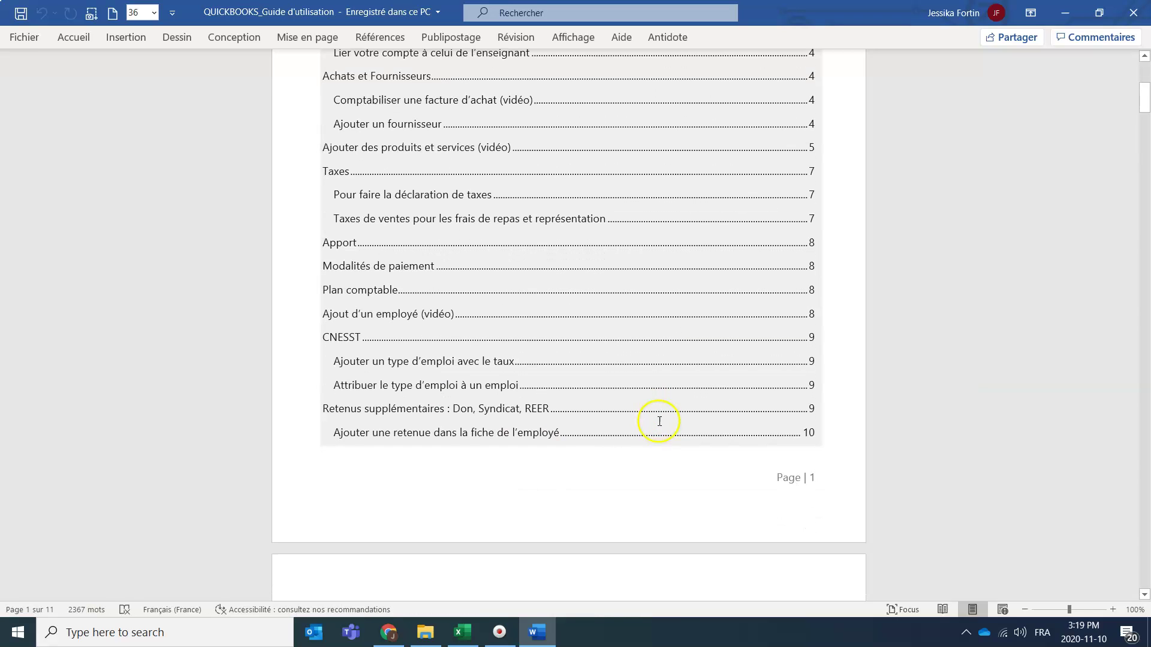
click(376, 311)
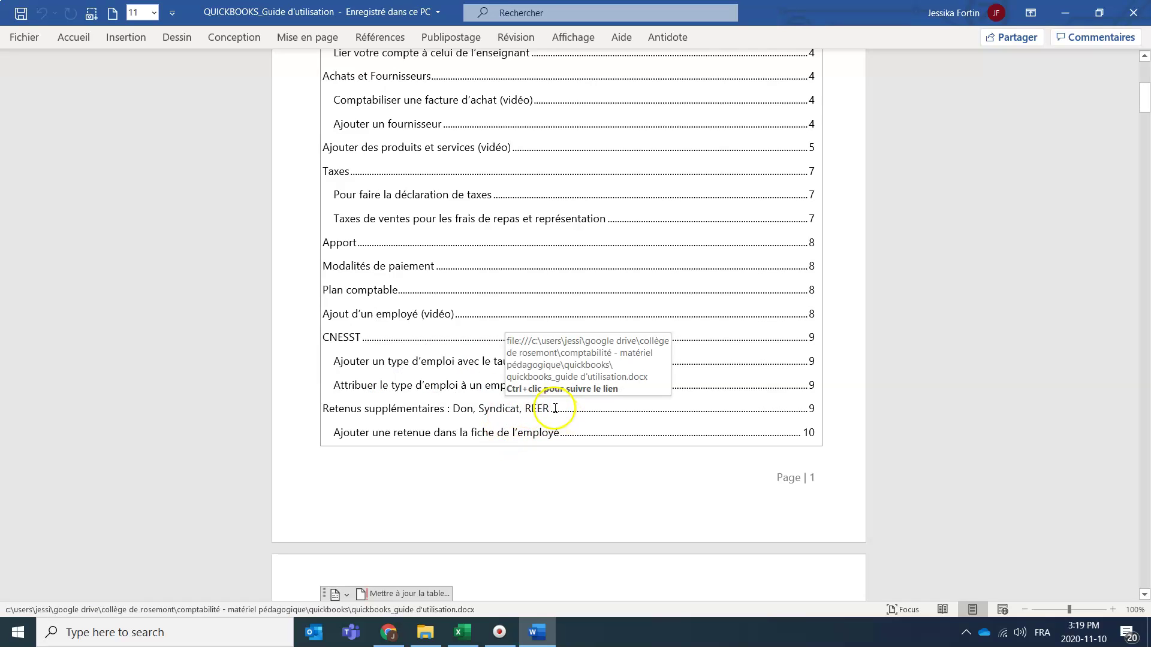
shift+click(544, 411)
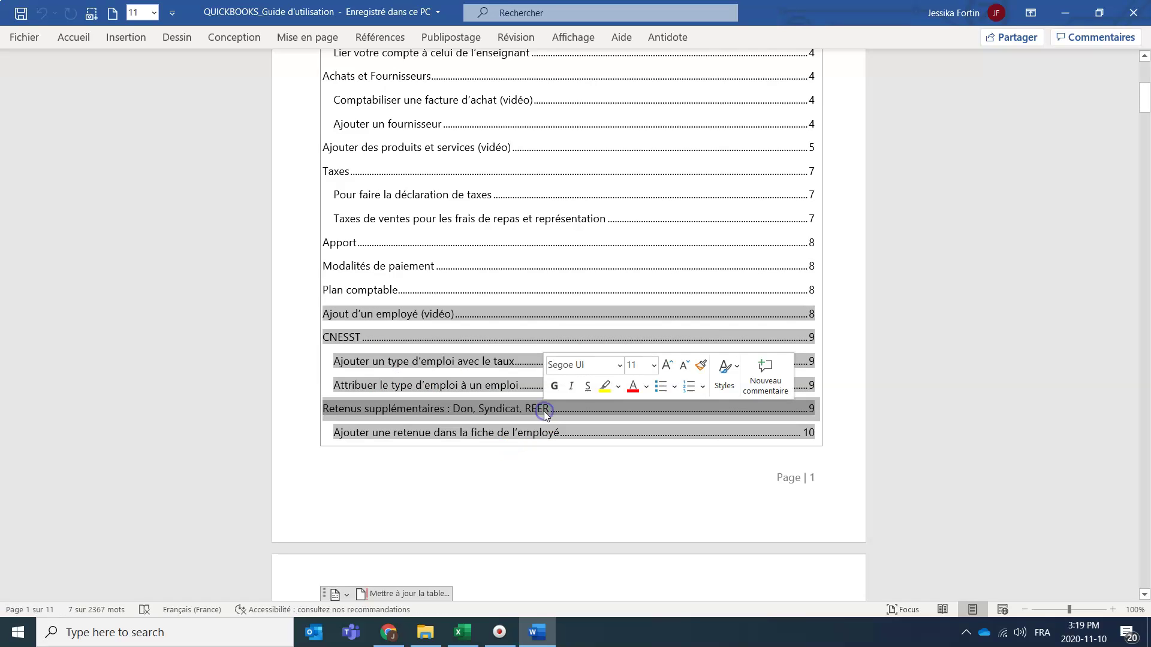
ctrl+click(498, 416)
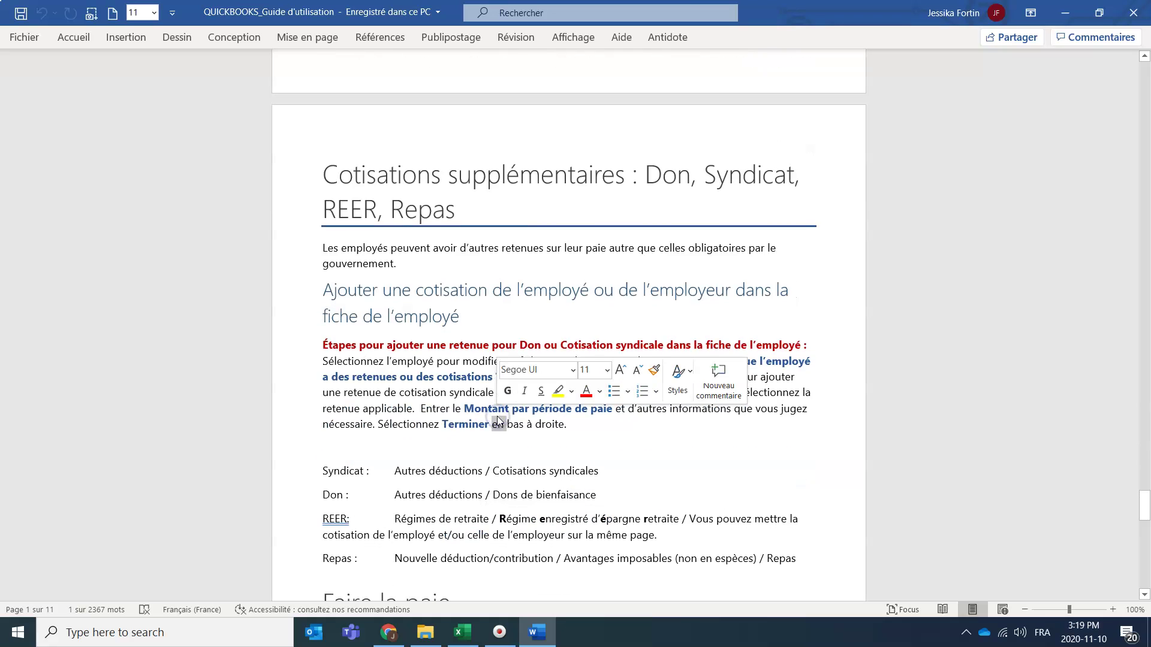
- Read the guide's instructions for adding employee or employer contributions, including the options for Syndicat, Don, REER and Repas
click(467, 220)
scroll(467, 221, down, 3)
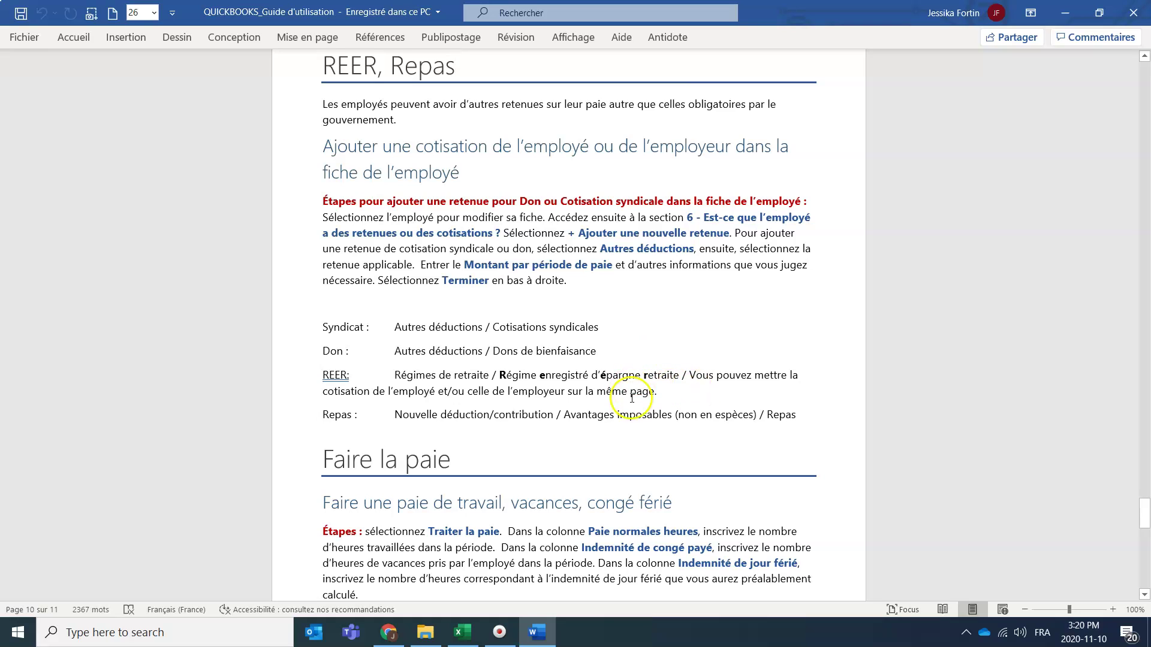
scroll(401, 271, up, 1)
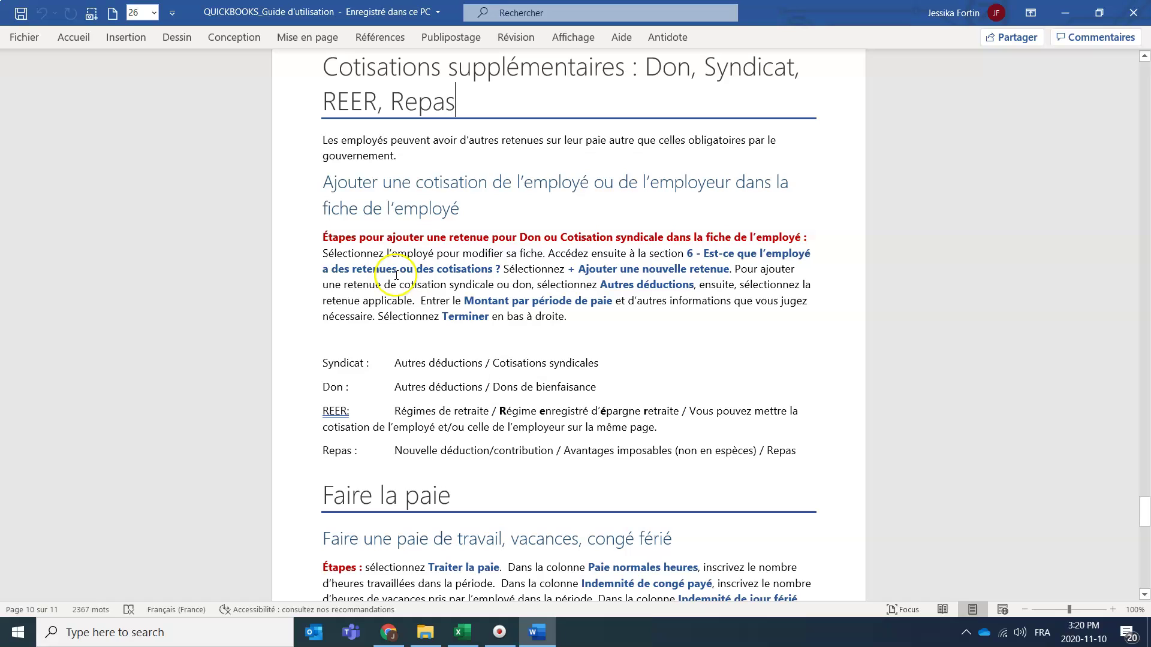
drag(649, 253, 679, 252)
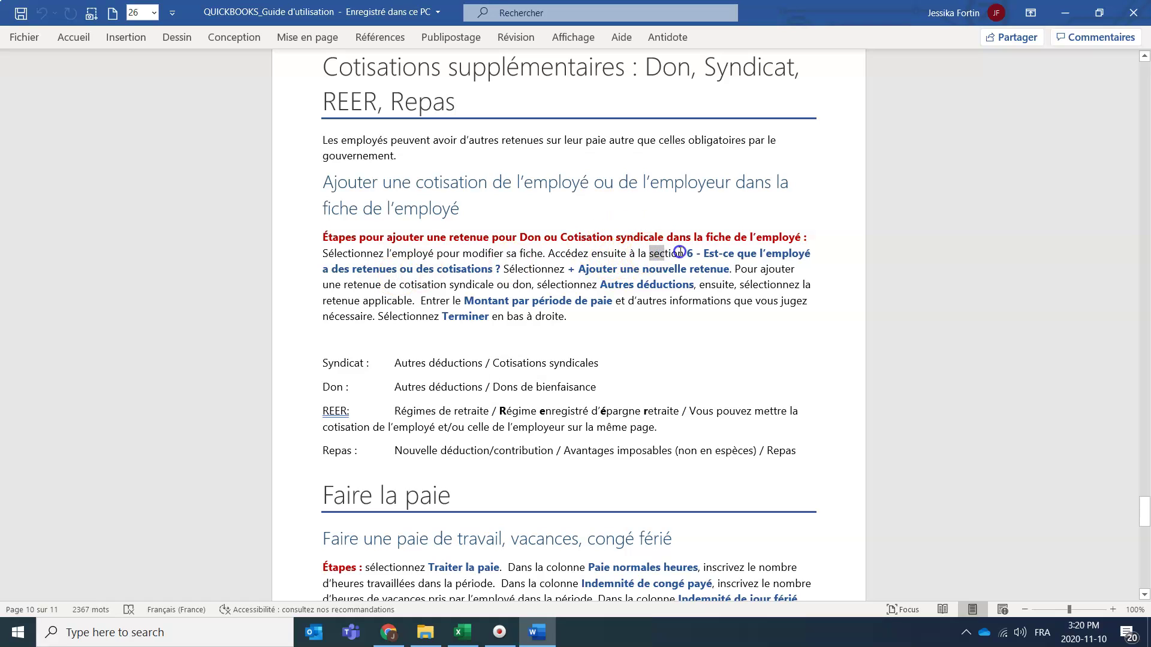
- Back in QuickBooks, start adding a deduction for the employee and choose "REER - Régime enregistré d'épargne-retraite", checking the guide for the right option
key(alt+Tab)
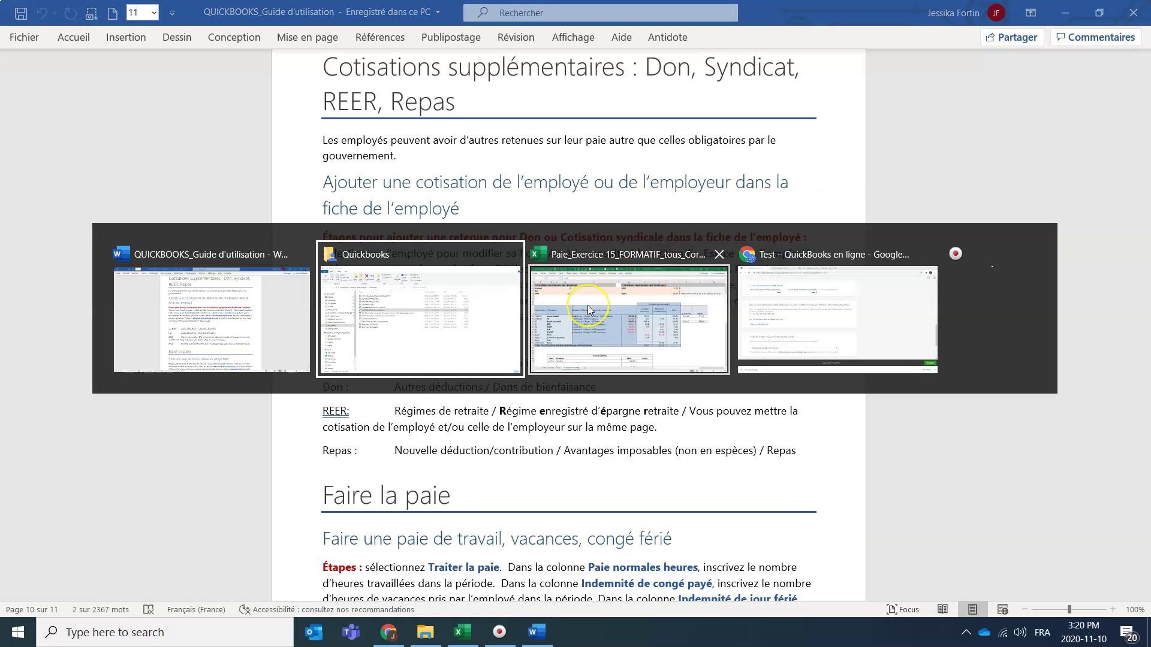
key(alt+Tab)
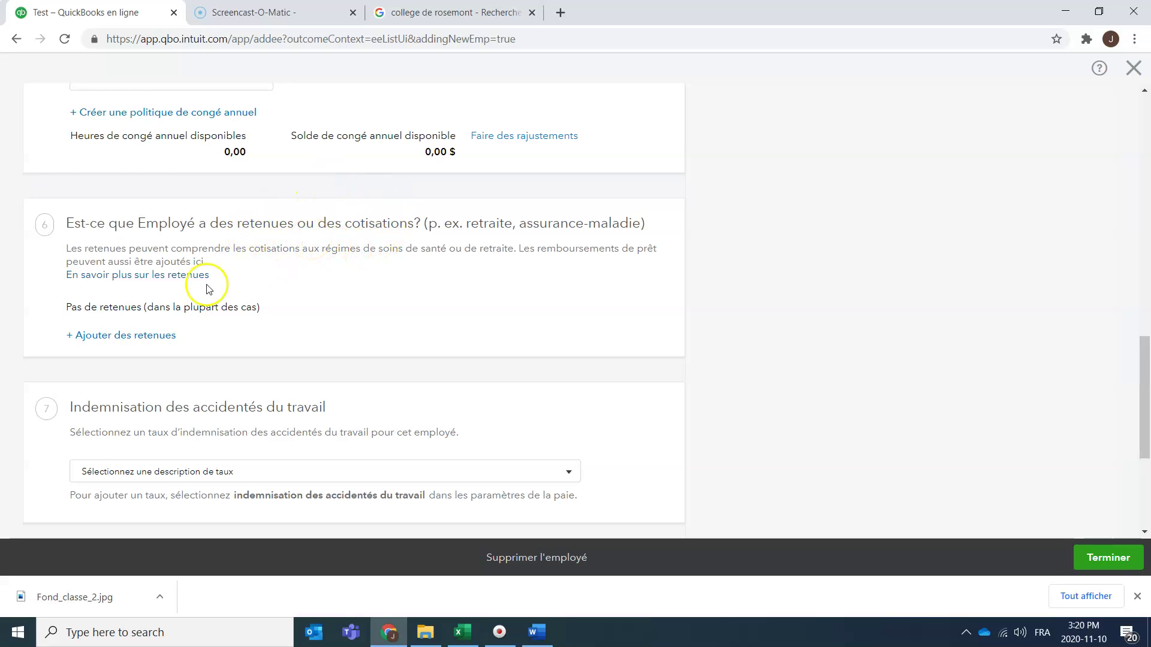
click(127, 335)
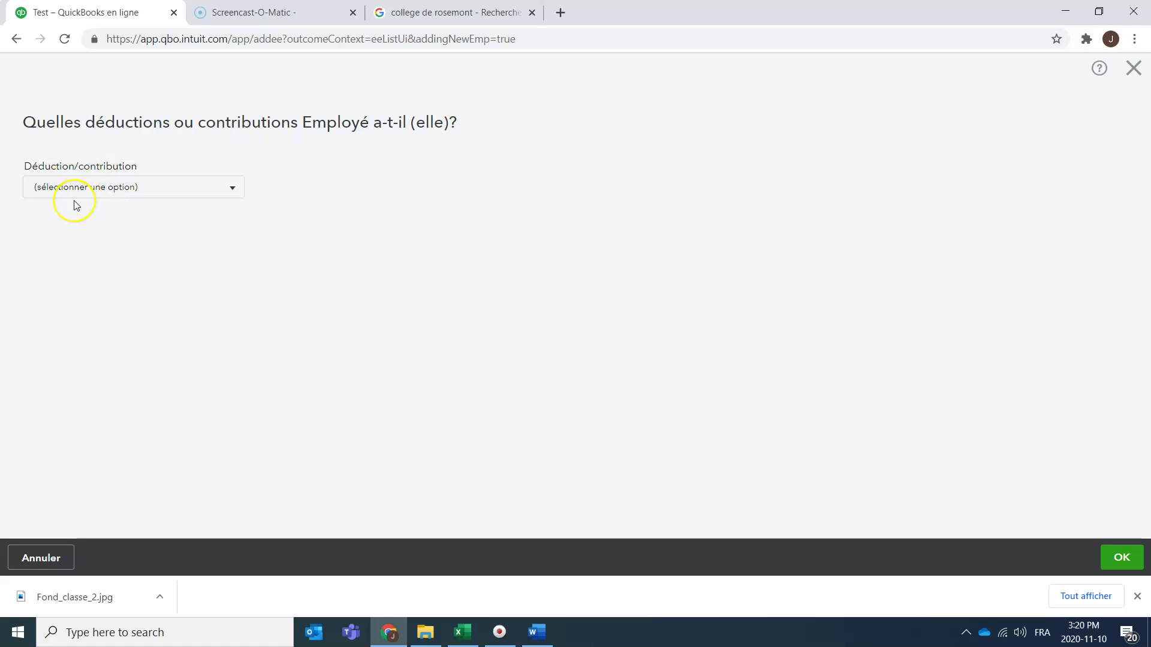
key(alt+Tab)
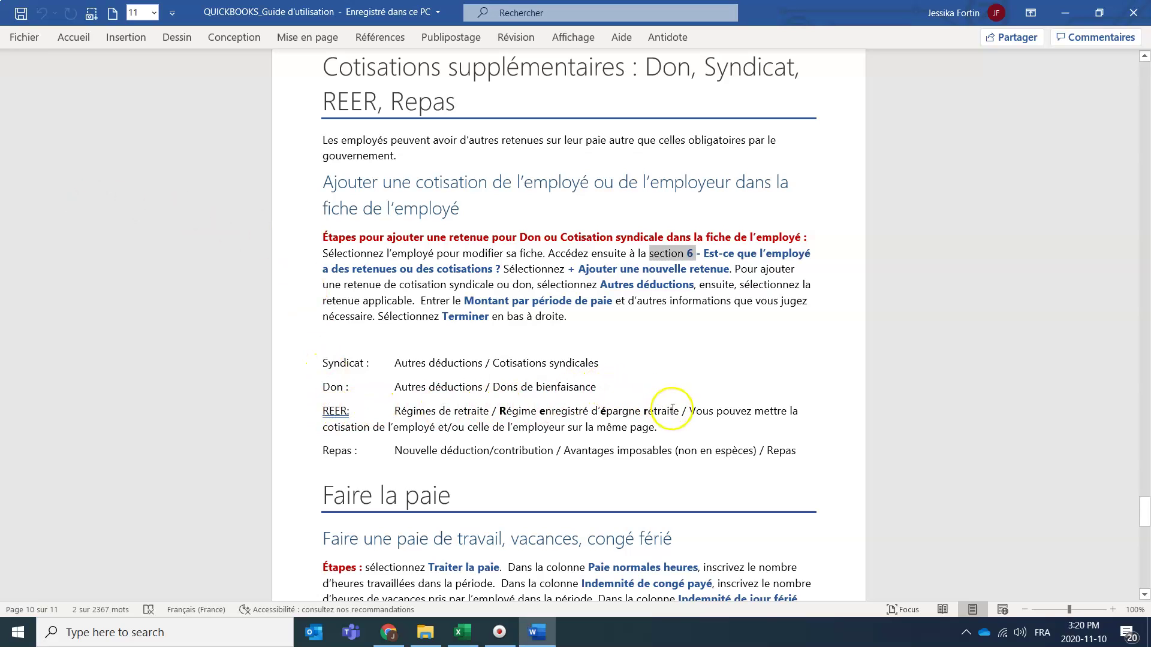
key(alt+Tab)
click(125, 191)
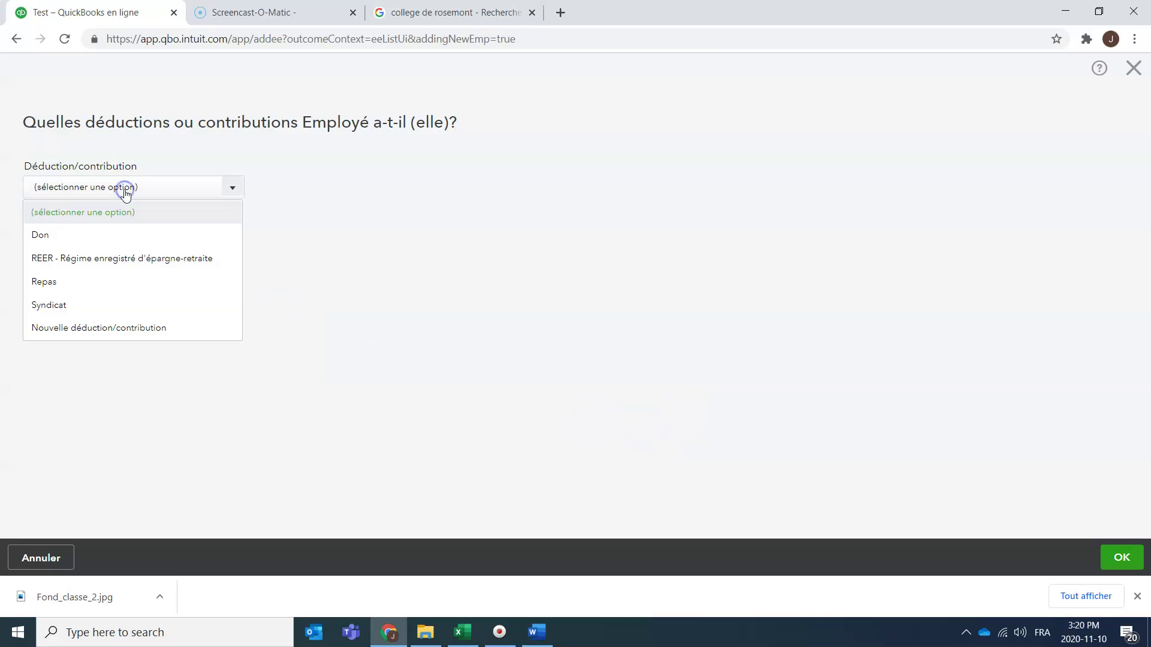
click(104, 267)
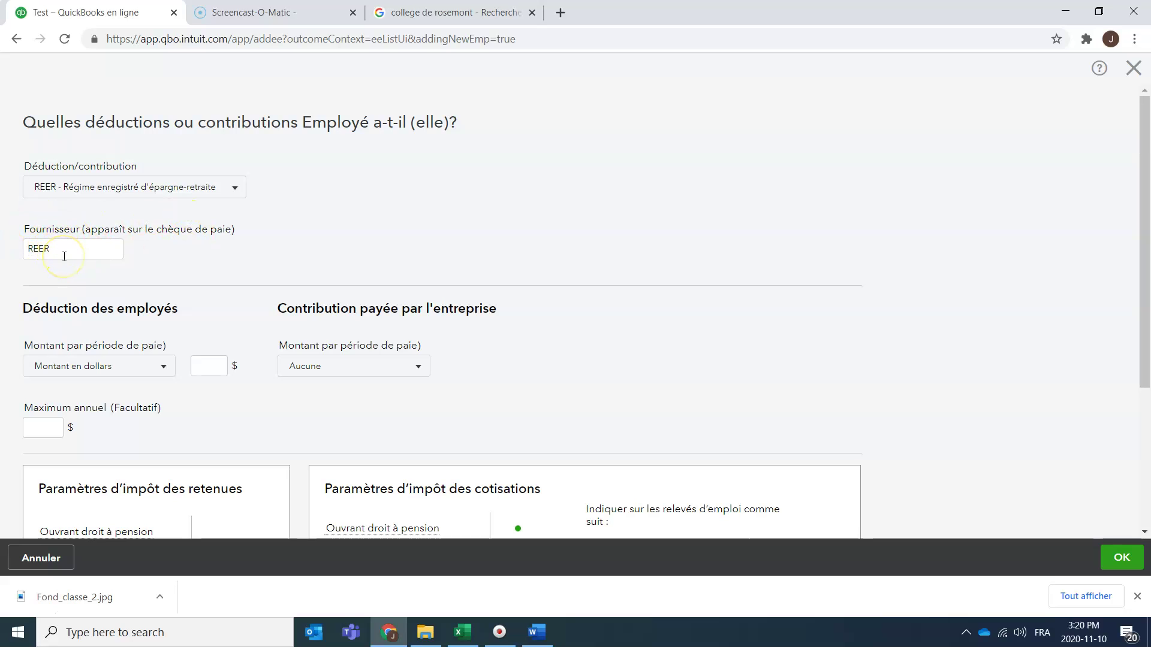
- Switch to the Excel payroll exercise workbook and look up the employee's REER amount under "Cotisations facultatives de l'employé"
key(alt+Tab)
key(alt+Tab)
key(alt+Tab)
scroll(90, 151, up, 1)
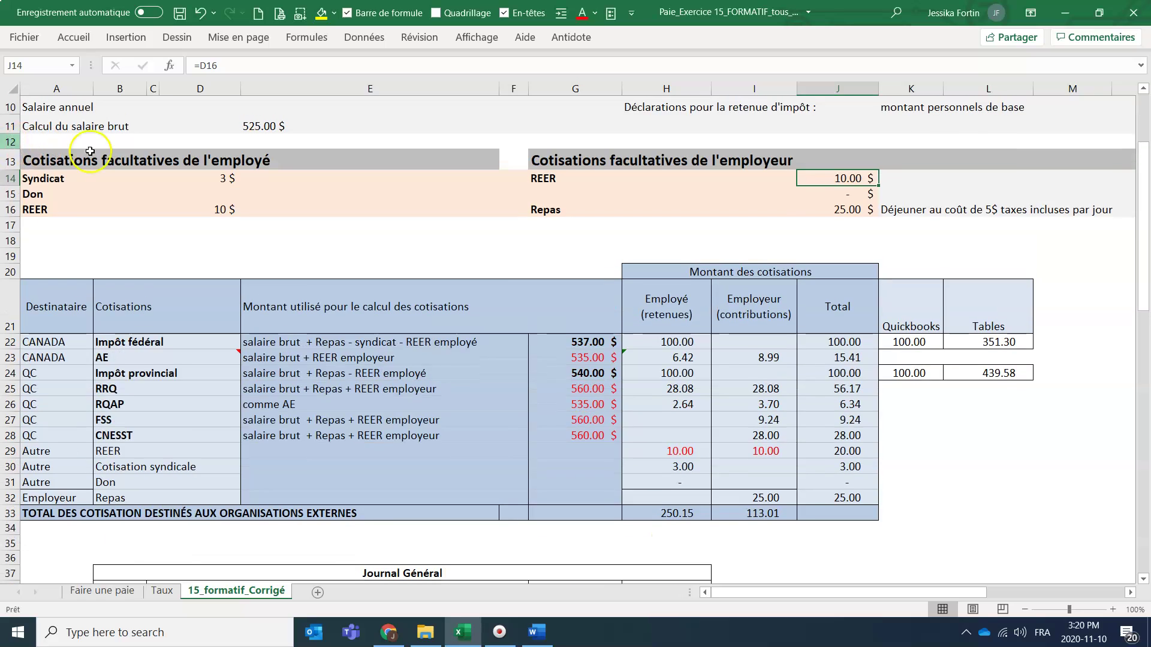
click(231, 210)
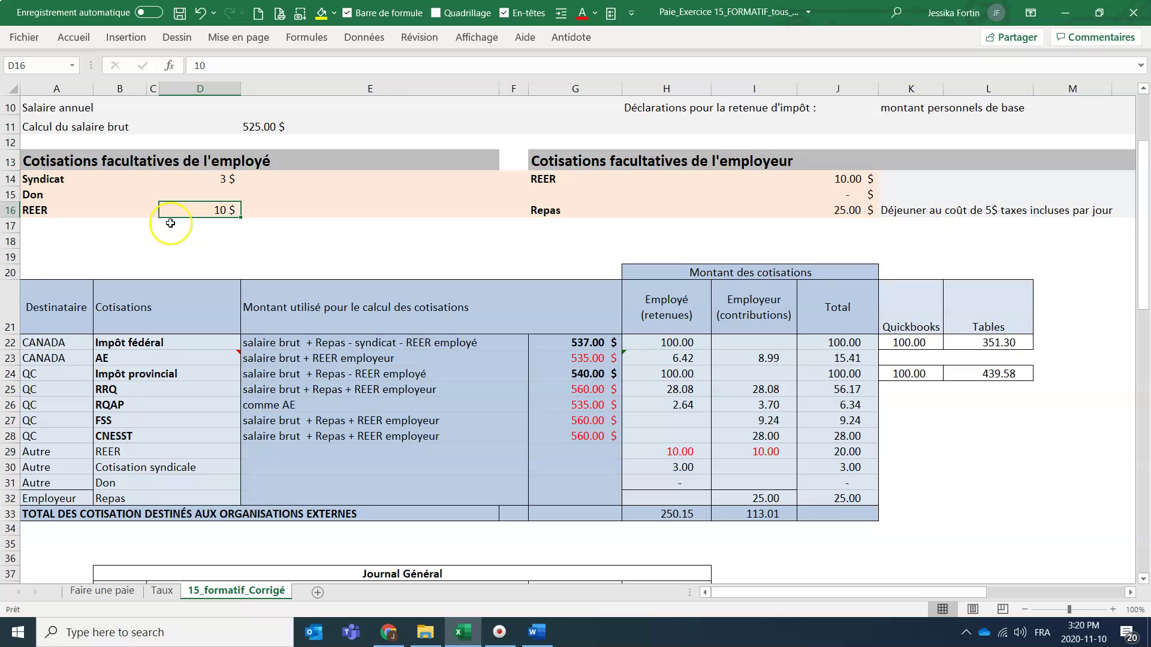
key(alt+Tab)
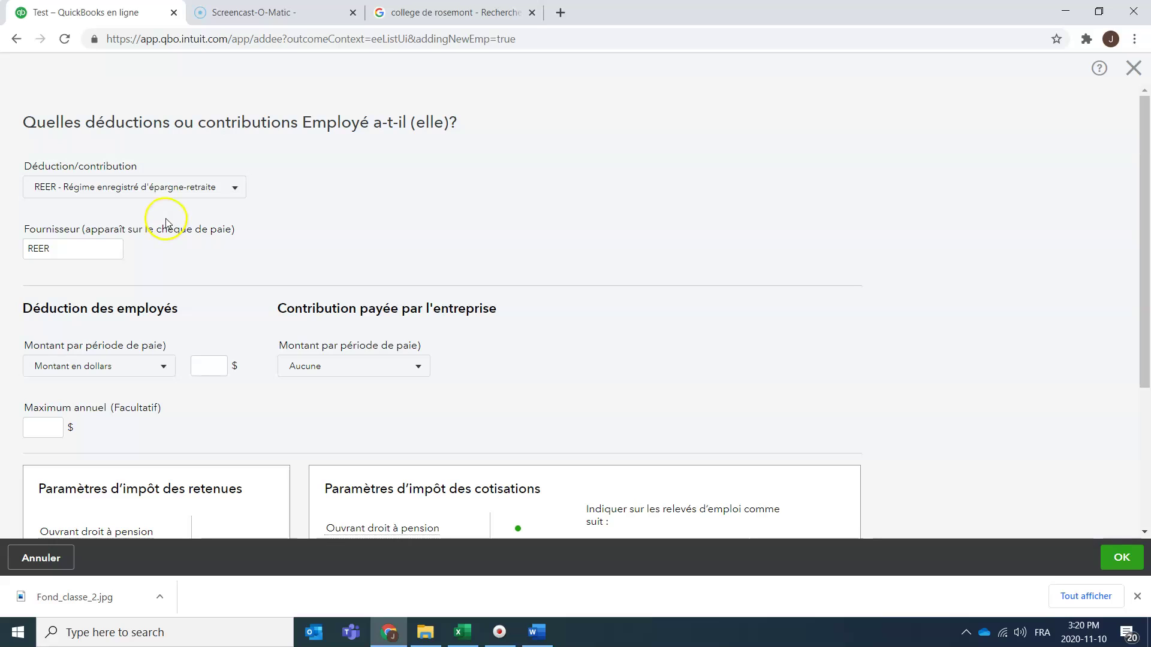
- In QuickBooks, set the employee's REER deduction to 10 $ per pay period, checking the amount against the Excel workbook
click(66, 247)
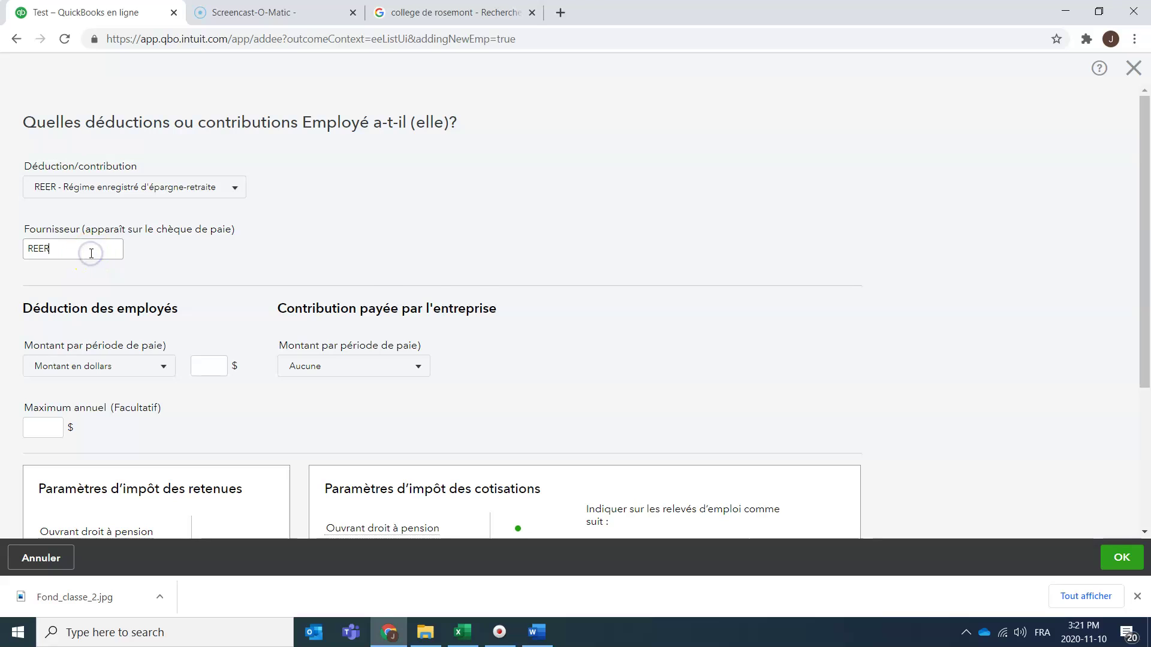
scroll(91, 253, down, 1)
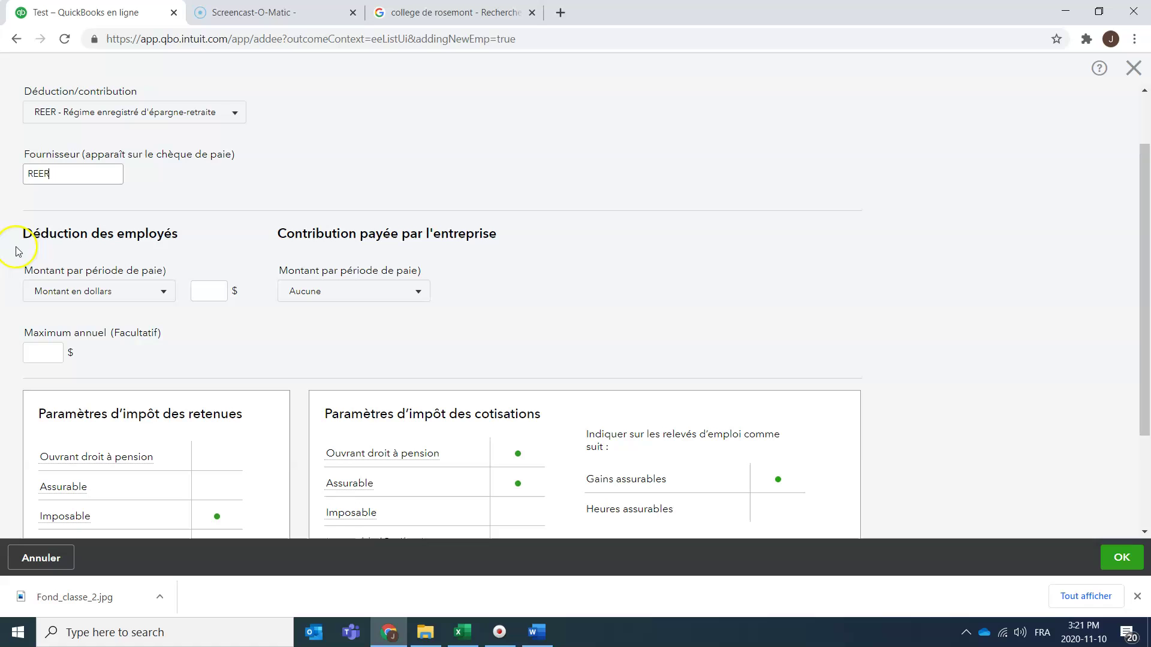
key(alt+Tab)
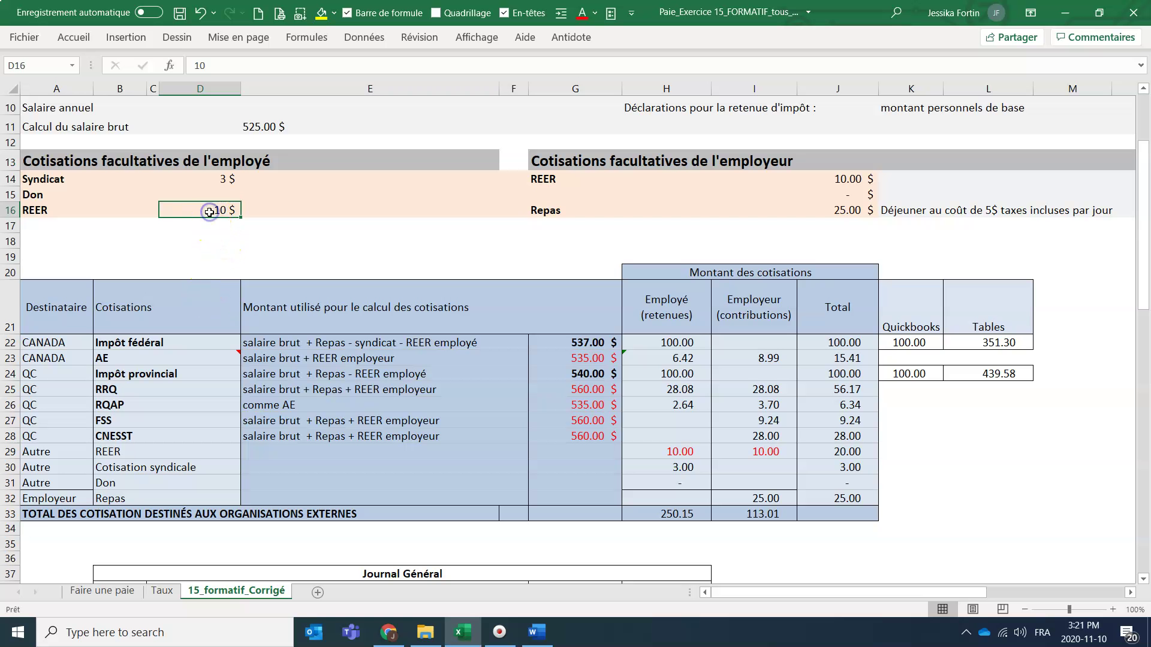
key(alt+Tab)
click(217, 291)
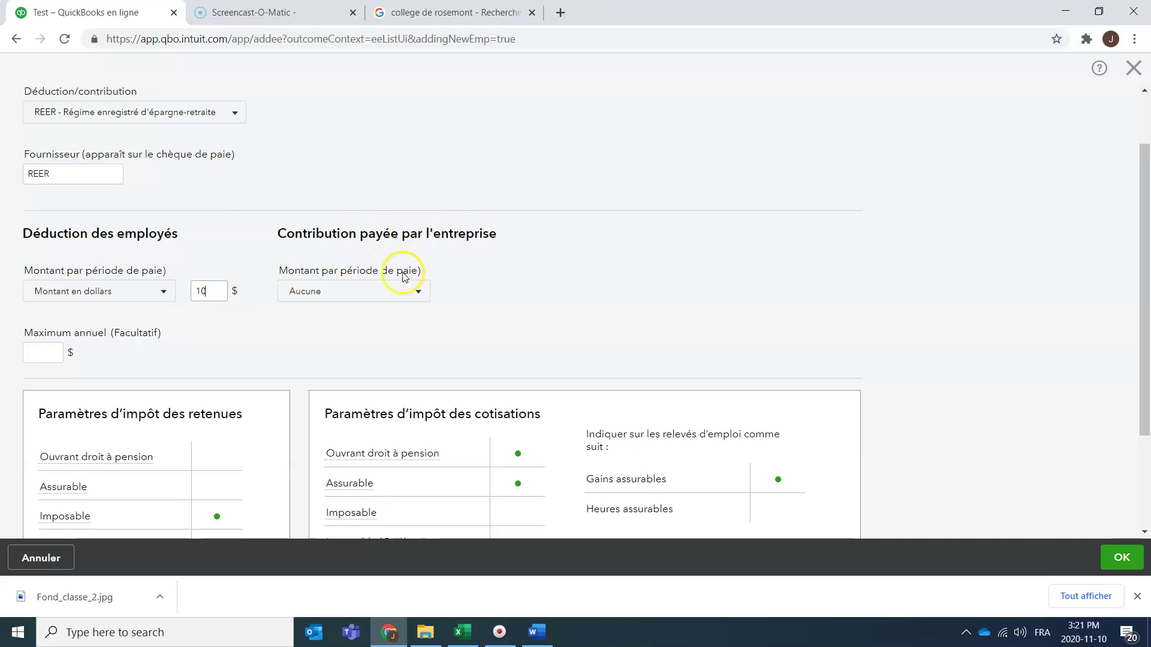
- Check the employer's REER amount in Excel and set the company-paid contribution in QuickBooks to "Montant en dollars" with 10 $
key(alt+Tab)
click(849, 179)
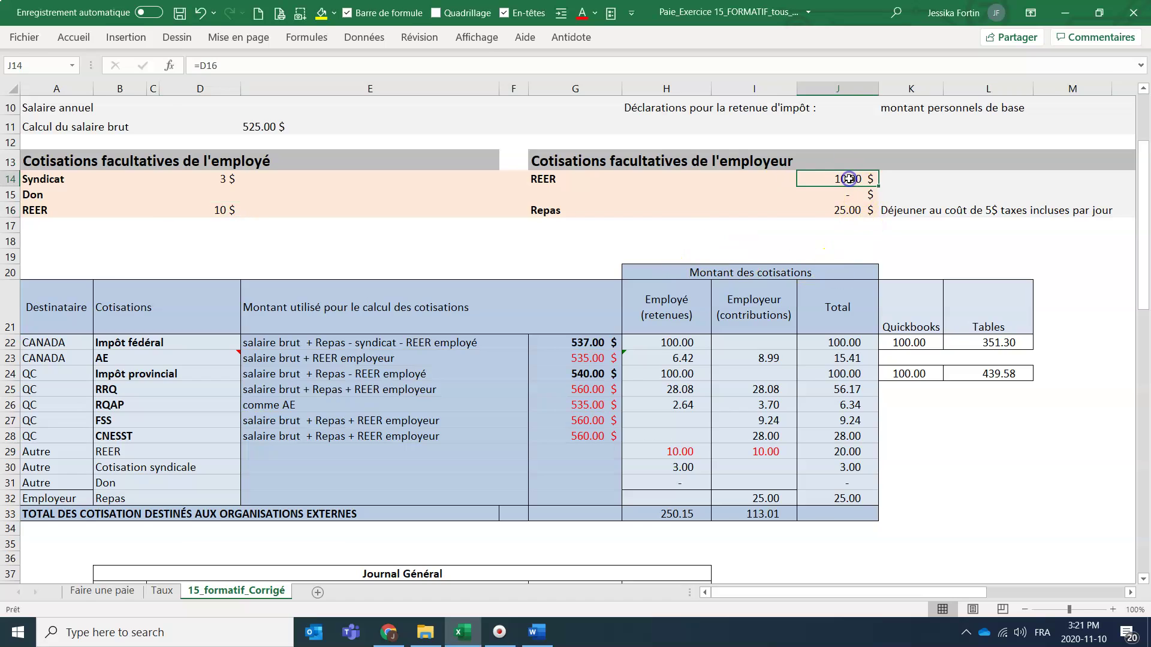
key(alt+Tab)
click(358, 284)
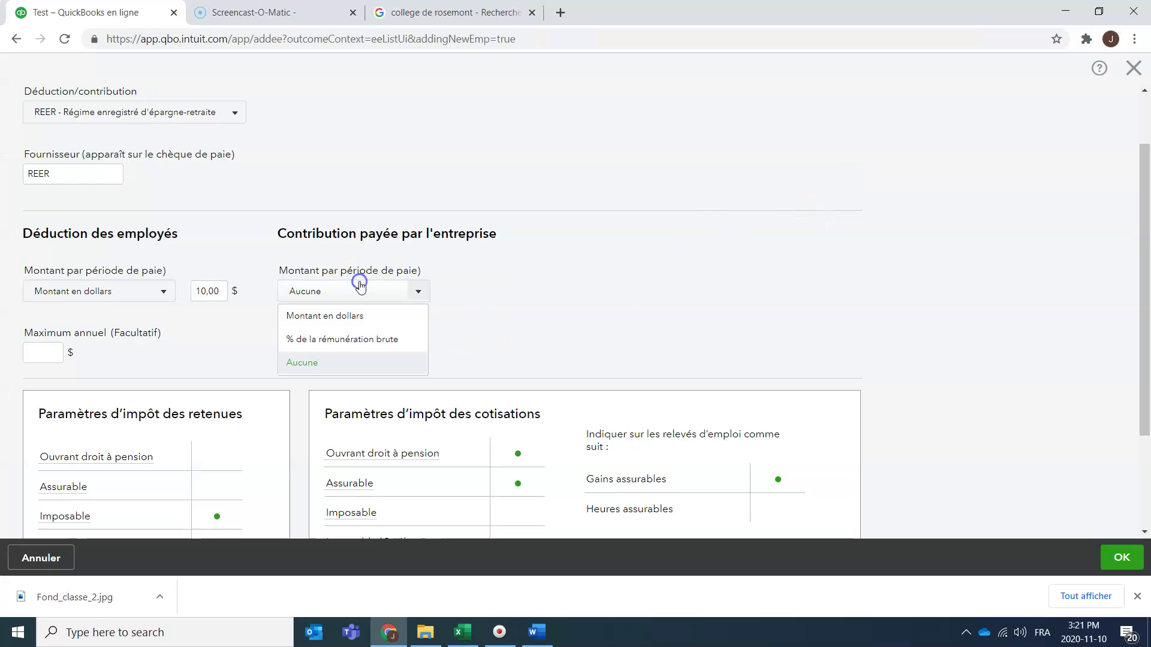
click(362, 318)
click(473, 295)
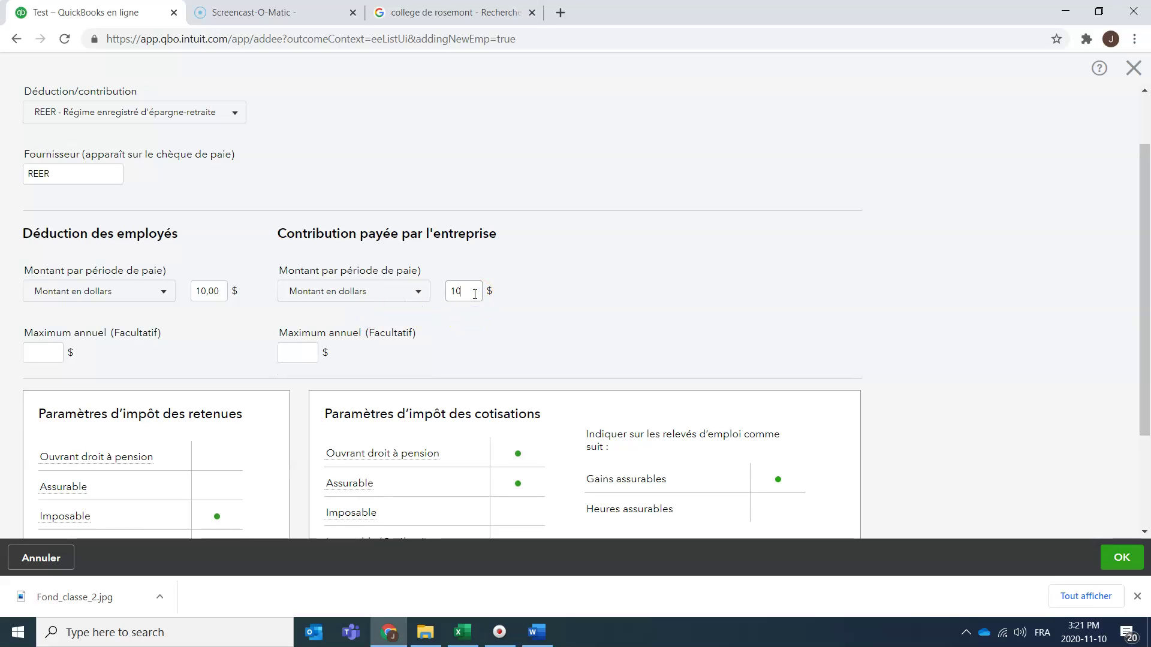
click(761, 252)
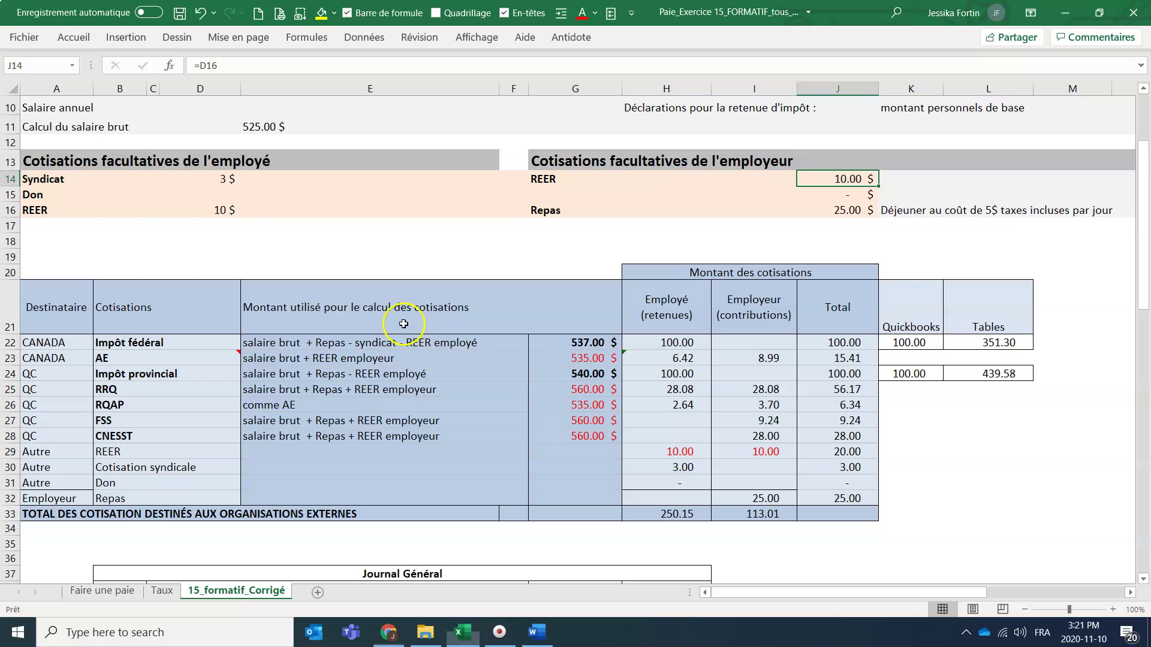
- In the Excel workbook, enter "fait" beside both the employee's and the employer's REER amounts
key(alt+Tab)
click(262, 211)
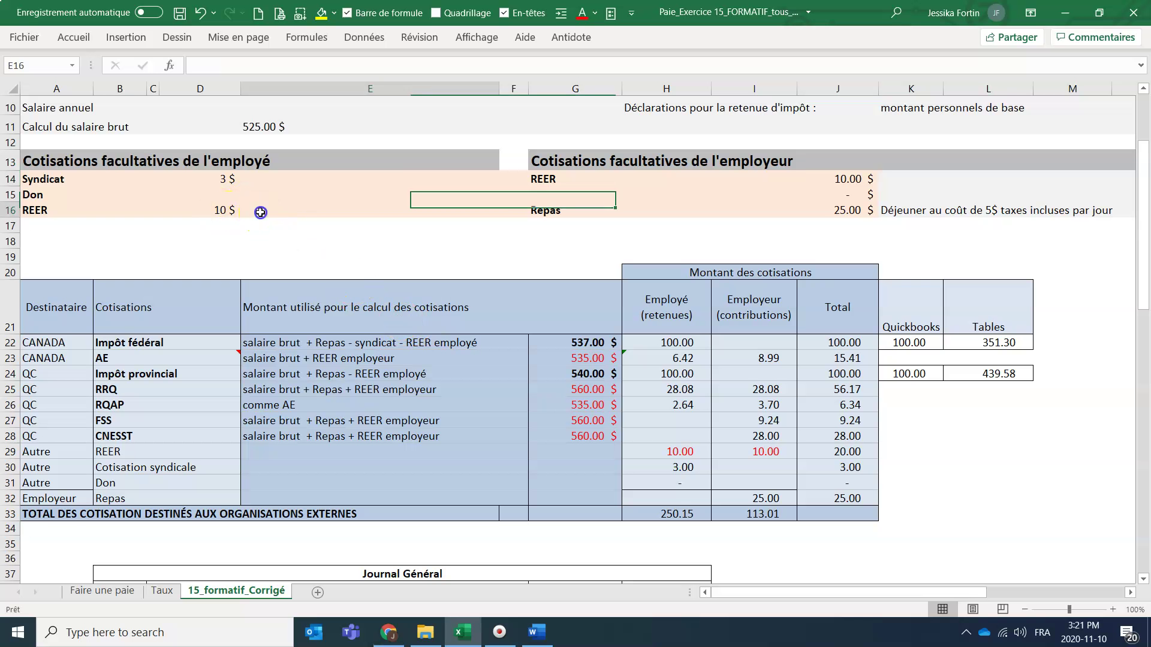
text(fait)
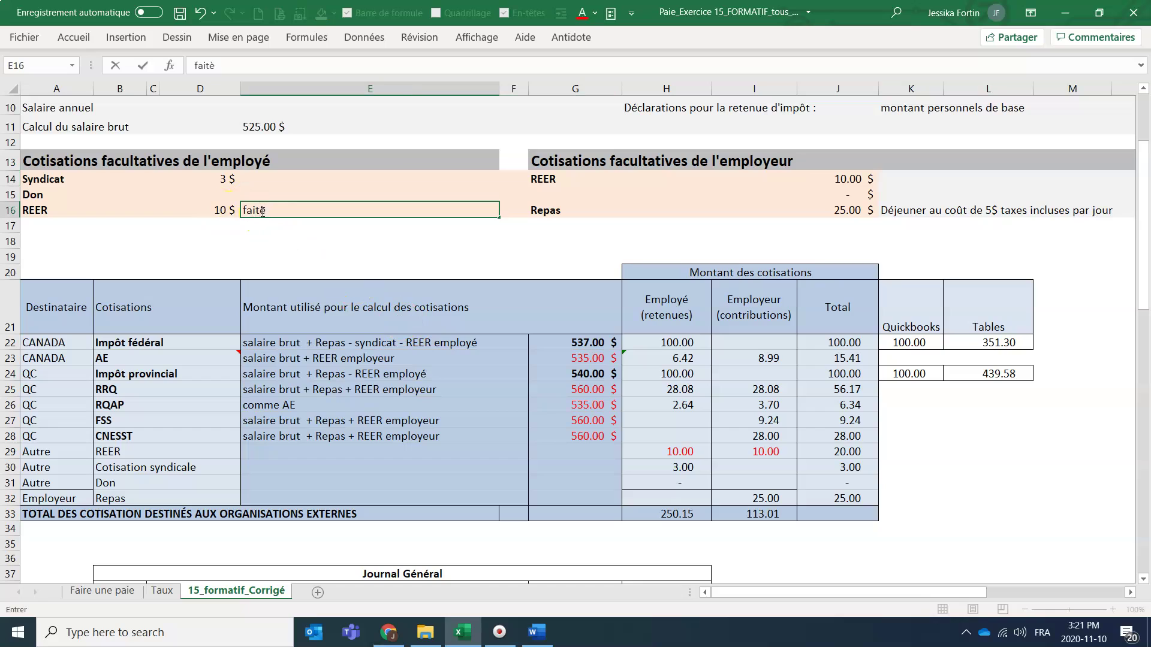
click(917, 178)
text(fait)
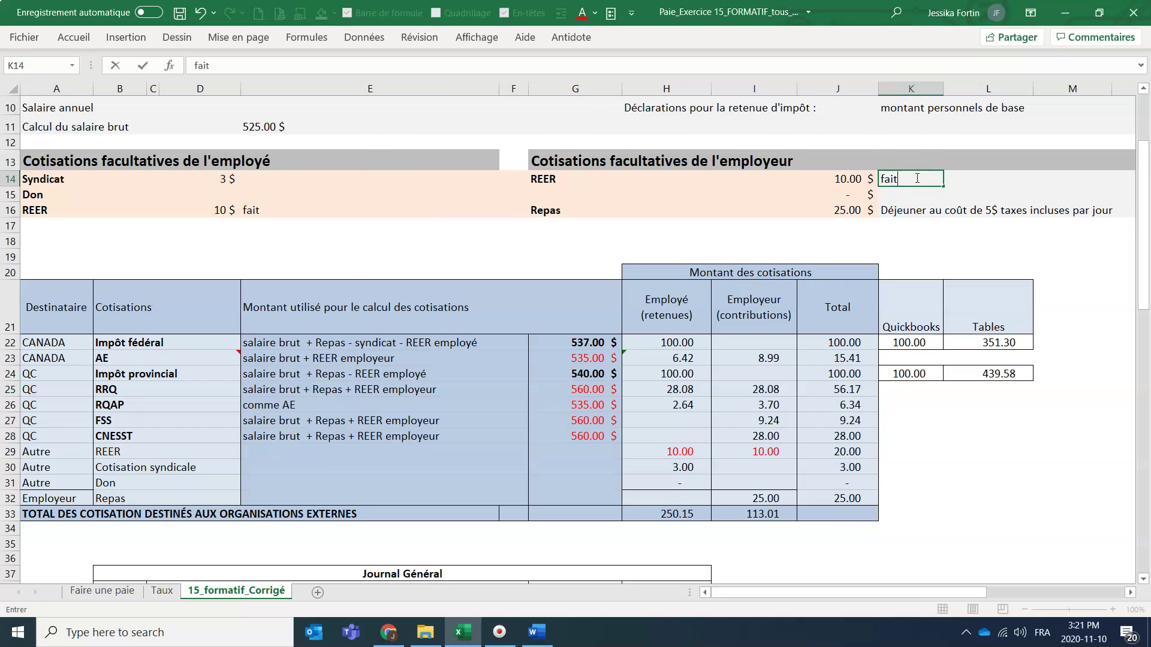
- Back in QuickBooks, save the REER deduction and return to the deductions section of the employee record
key(alt+Tab)
scroll(801, 246, down, 3)
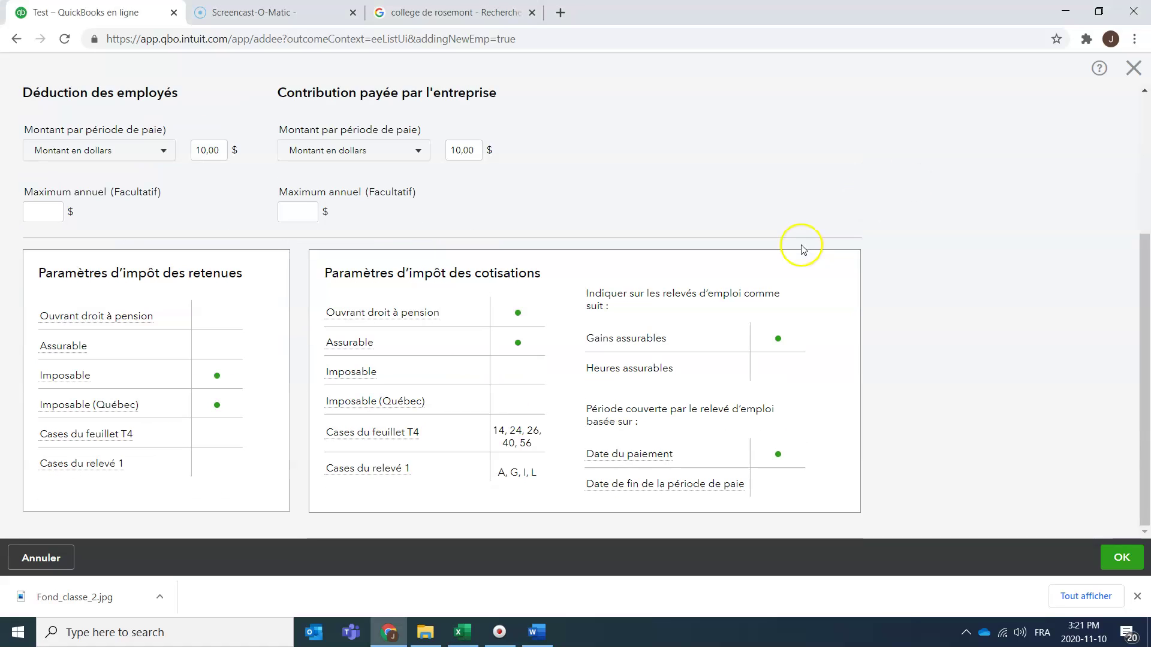
click(1113, 557)
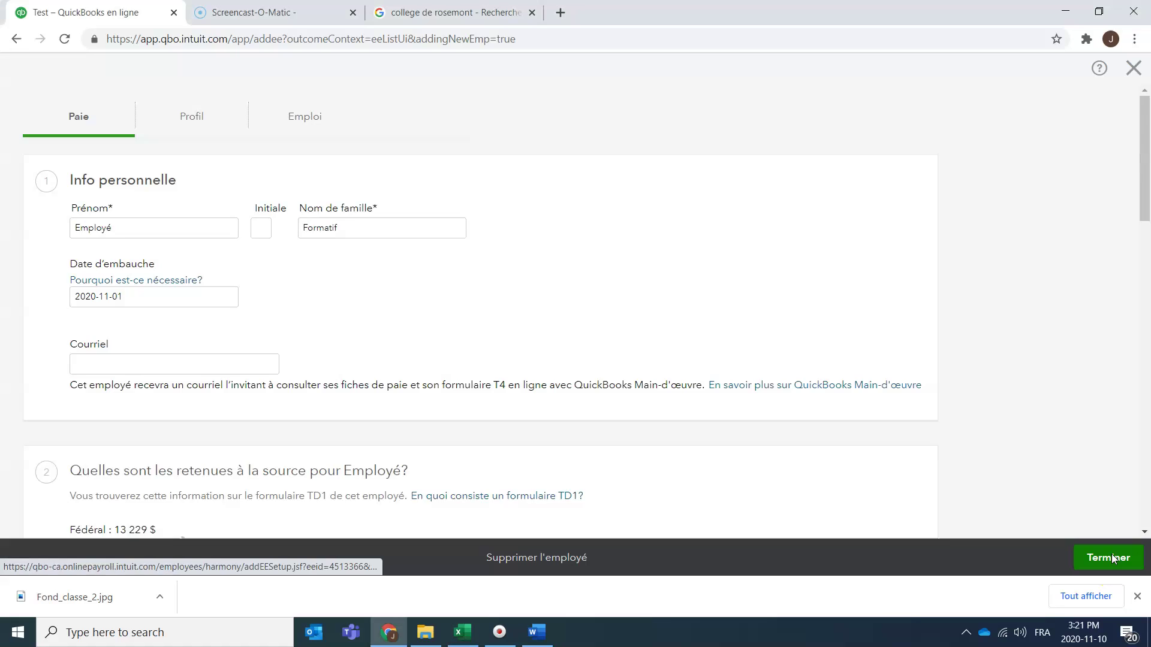
scroll(640, 357, down, 13)
scroll(634, 351, up, 3)
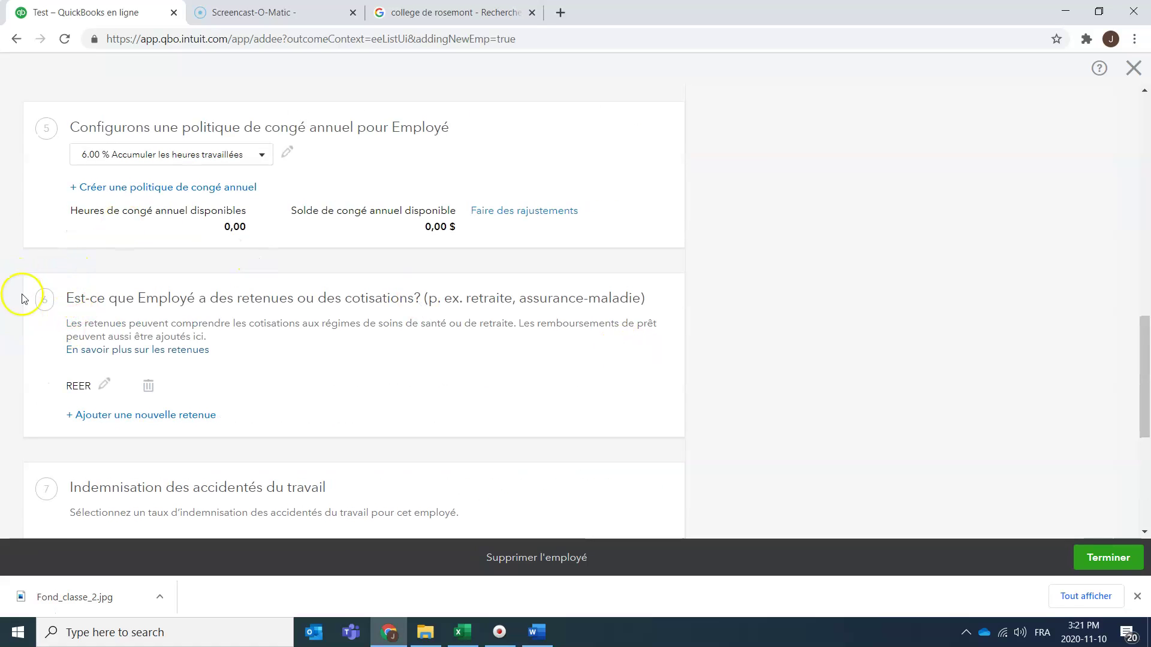
- Check the Syndicat entry in the Excel workbook and its deduction category in the Word guide, and return to QuickBooks
key(alt+Tab)
click(46, 179)
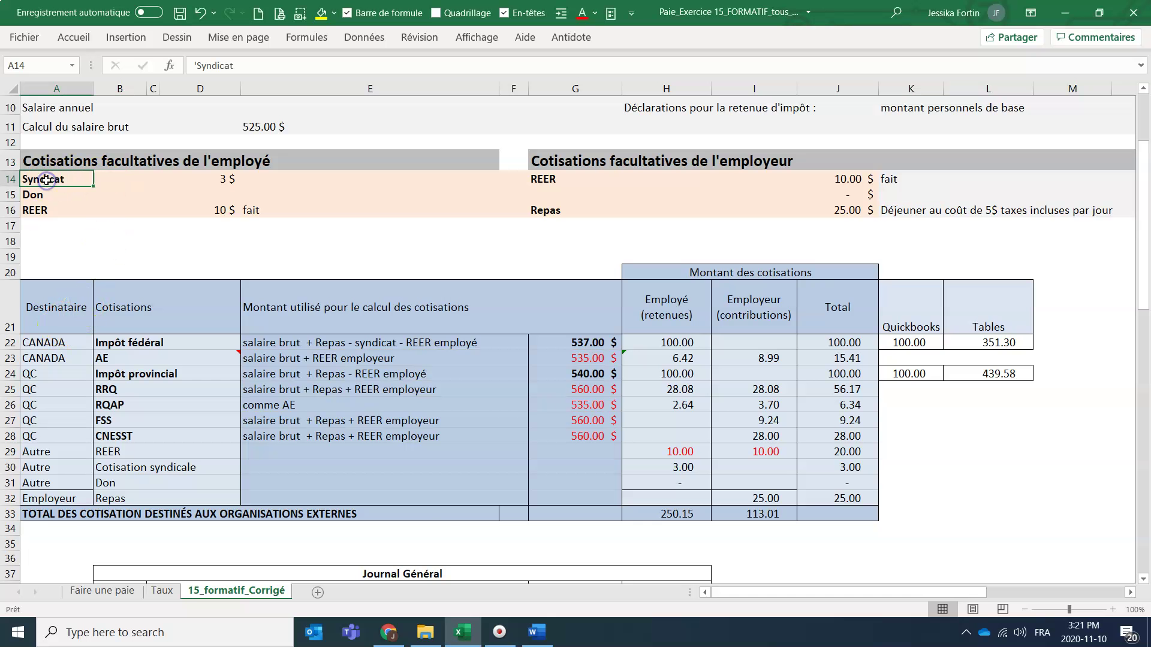
key(alt+Tab)
key(alt+Tab)
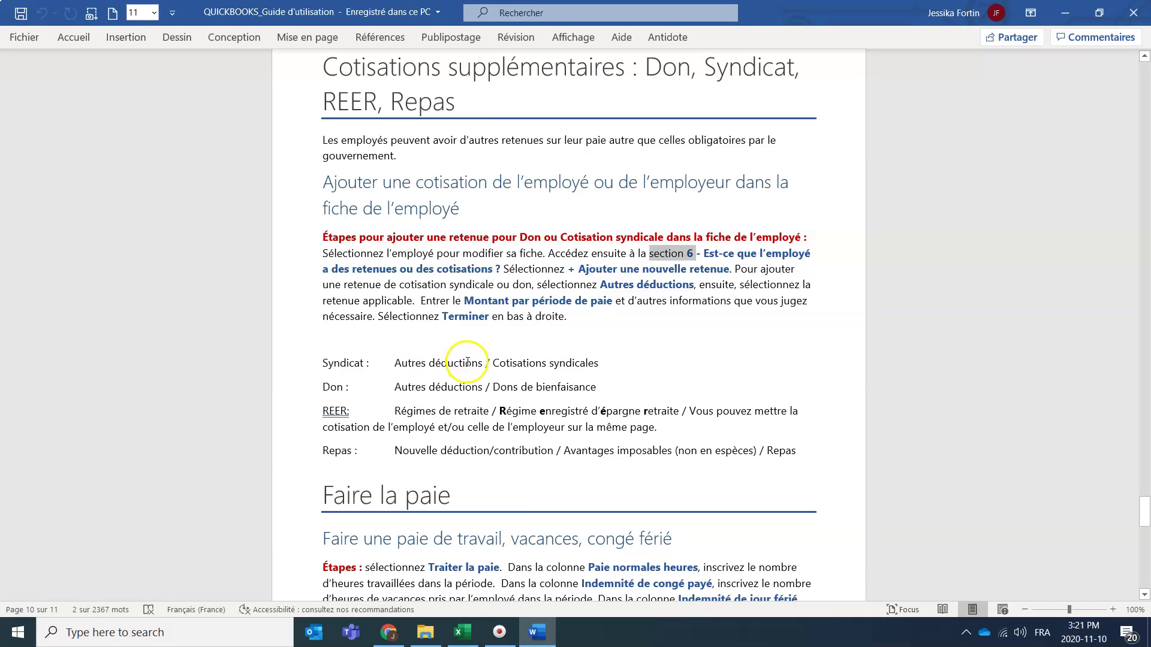
key(alt+Tab)
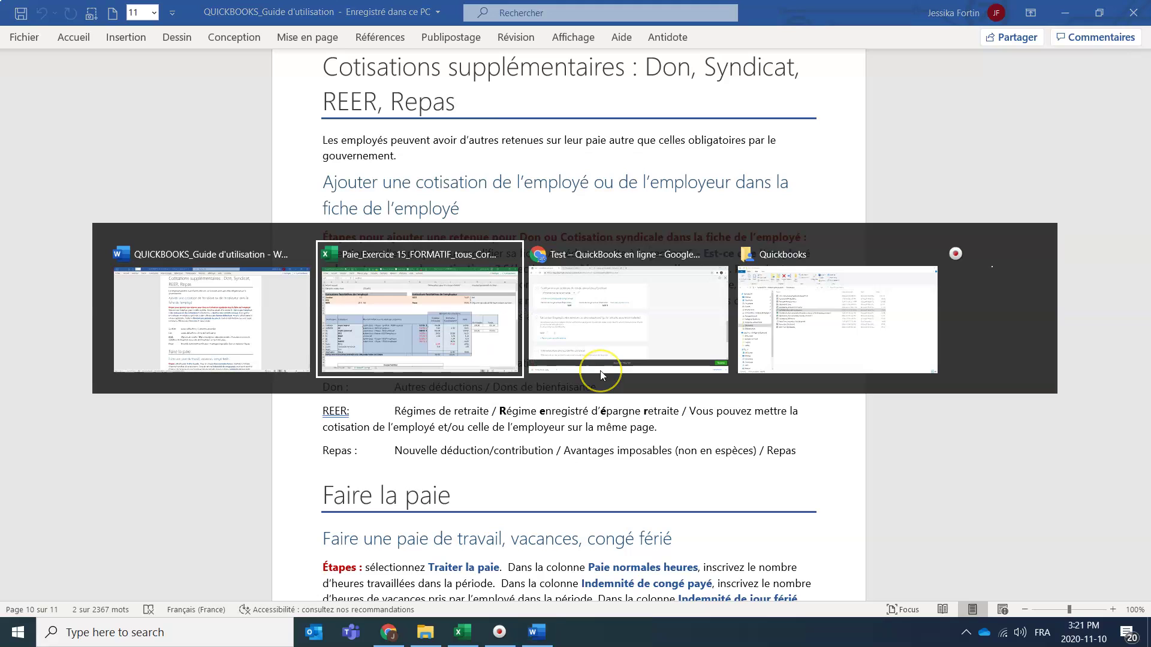
click(601, 372)
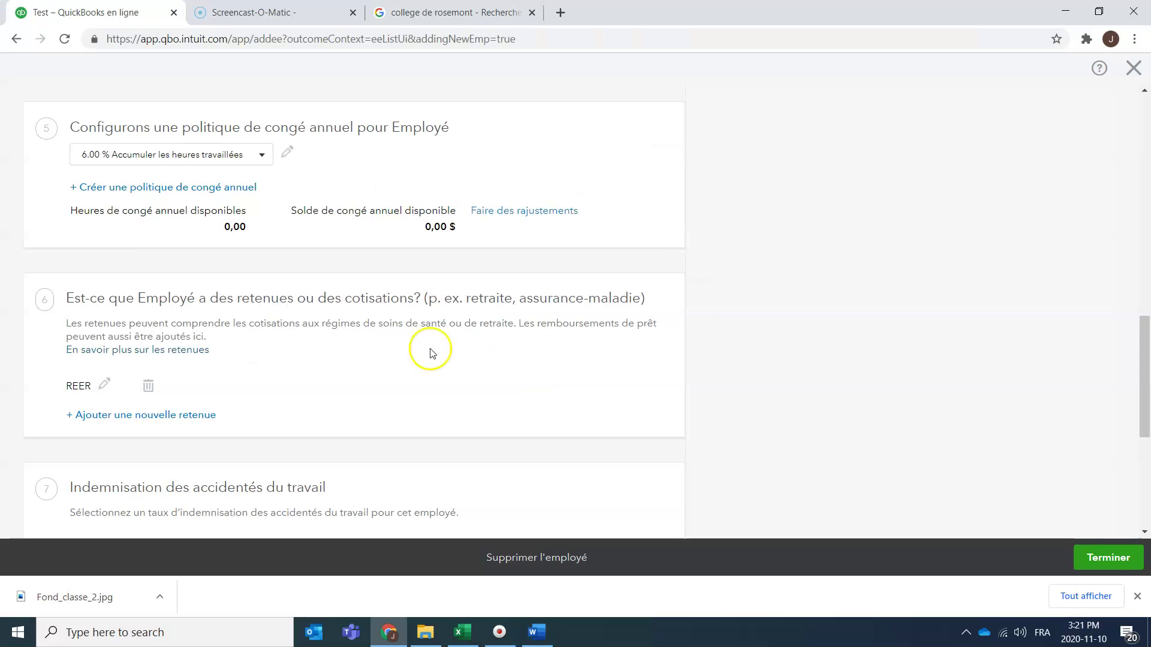
- Start adding another deduction for the employee and choose Syndicat, checking the Word guide for the right option
click(91, 413)
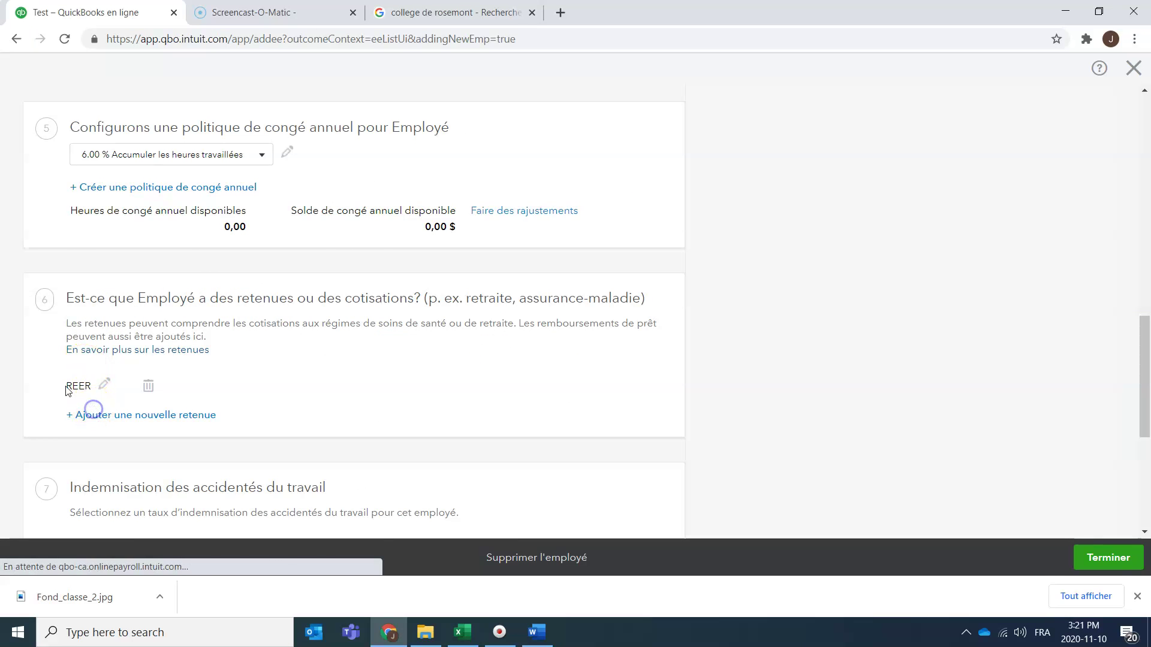
click(108, 188)
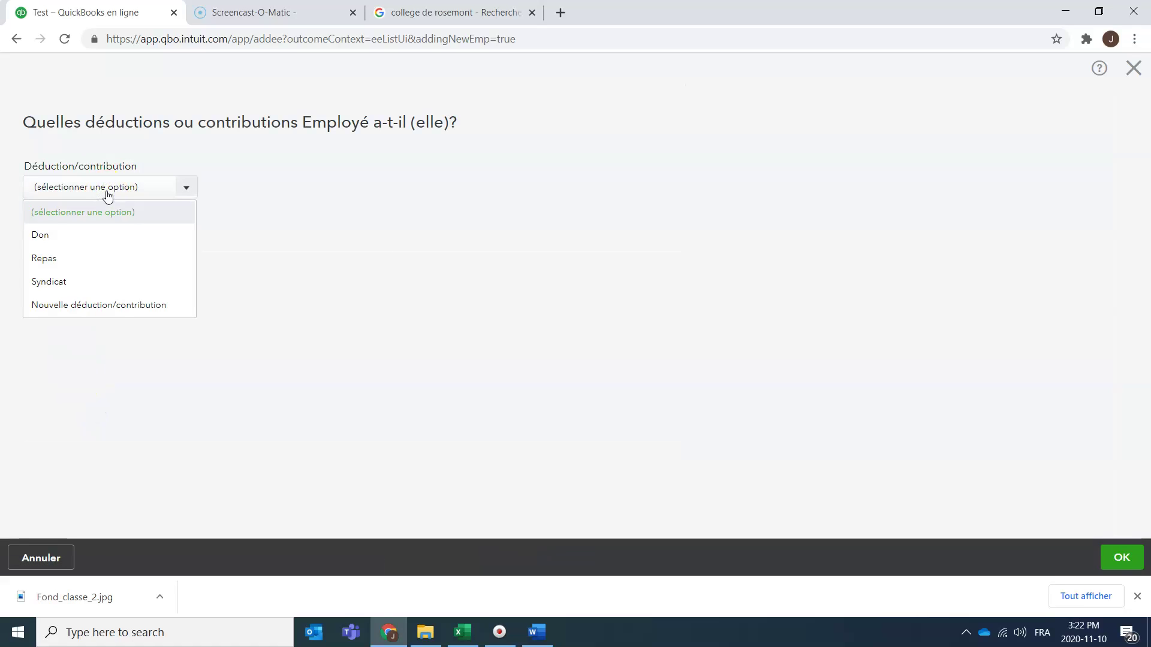
click(85, 283)
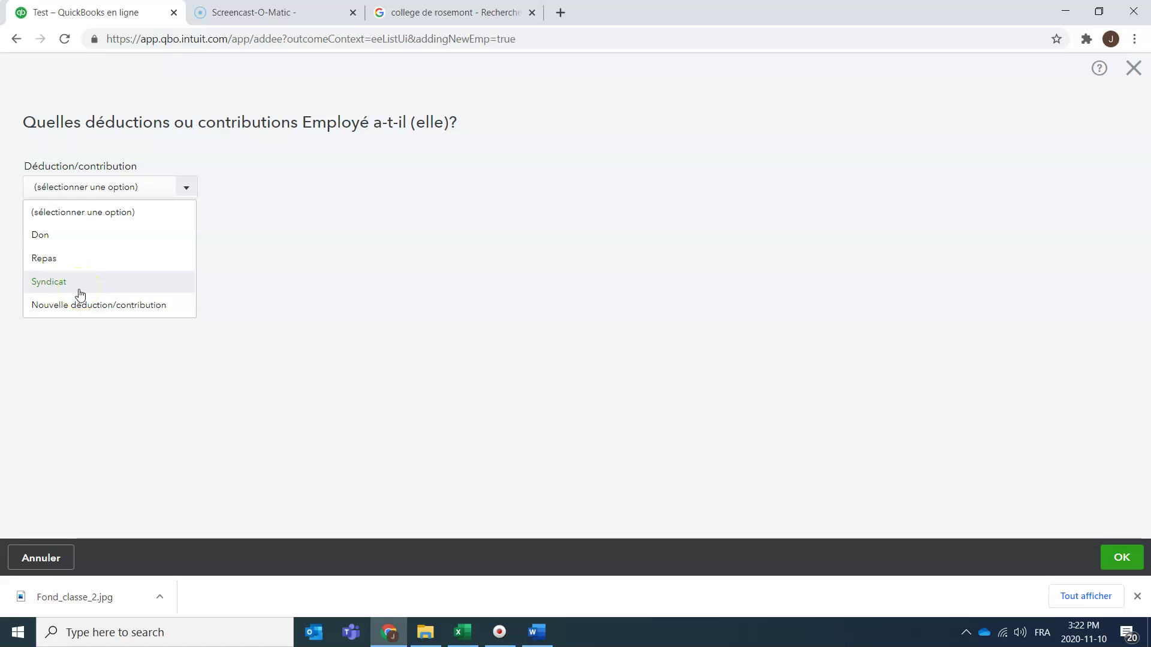
key(alt+Tab)
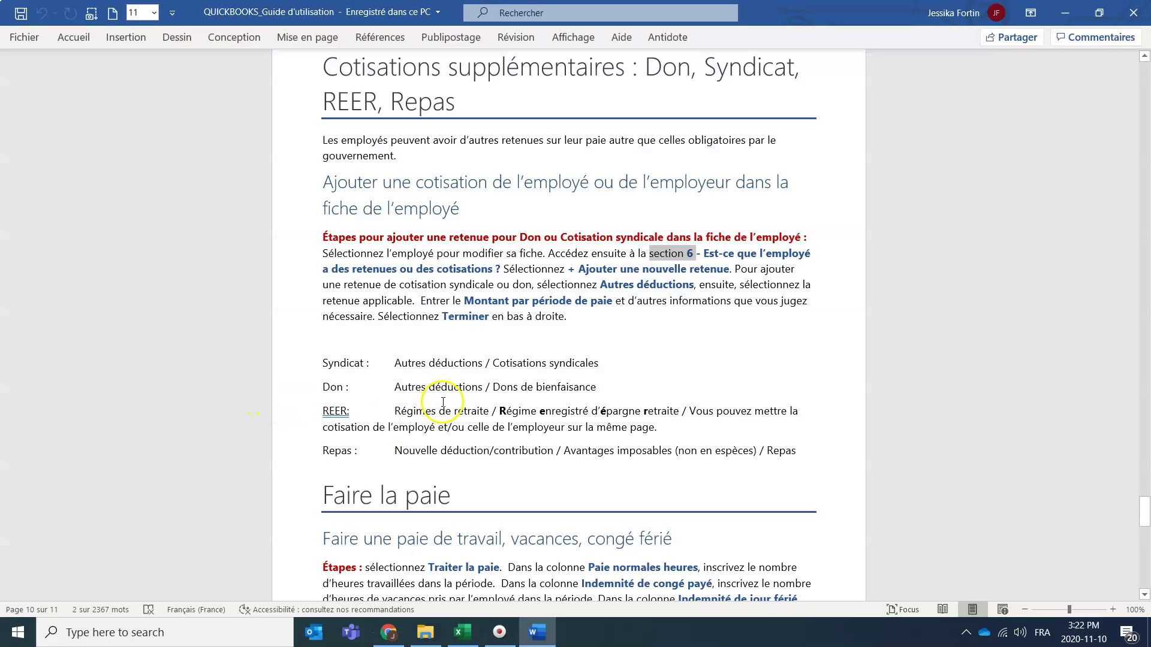
key(alt+Tab)
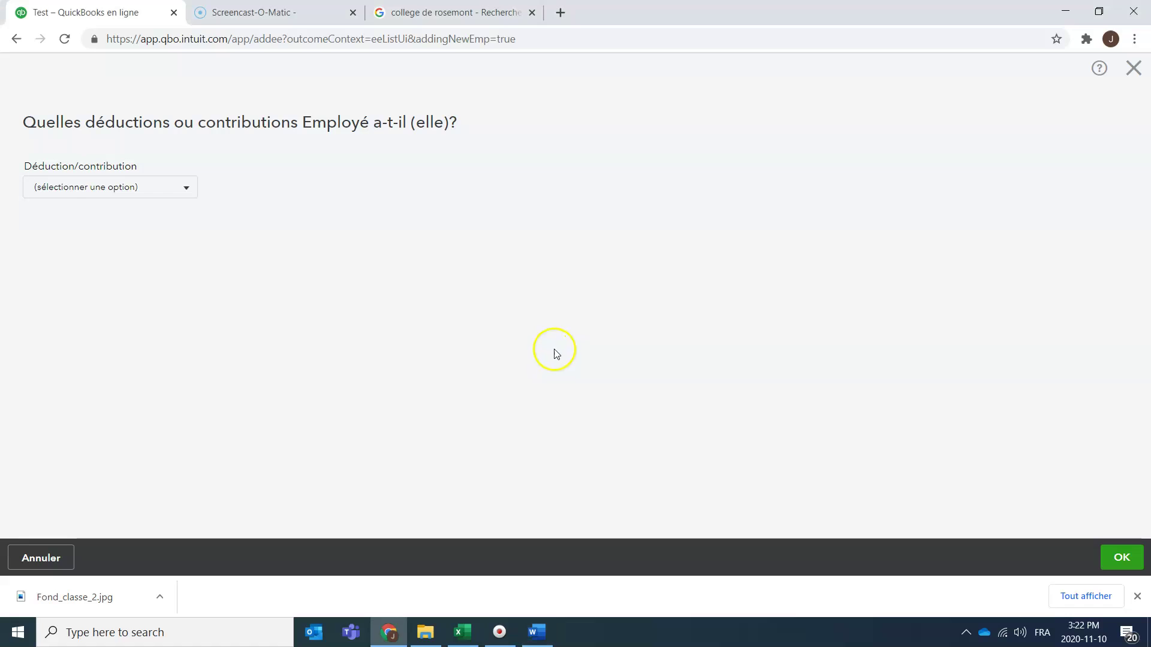
click(115, 187)
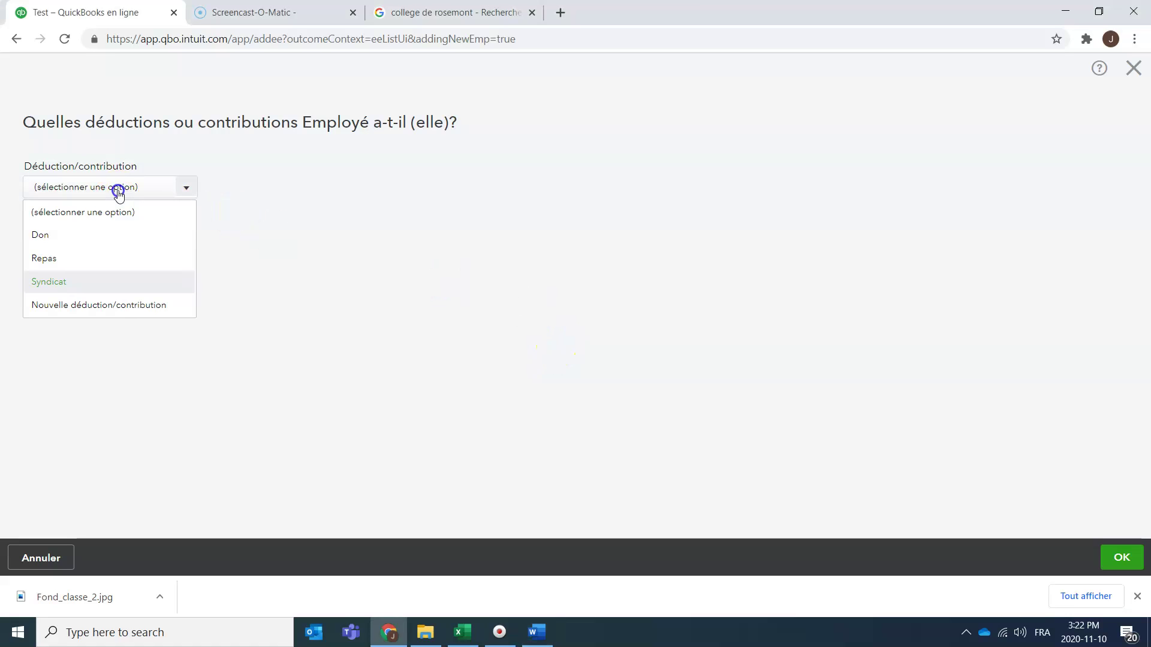
click(102, 277)
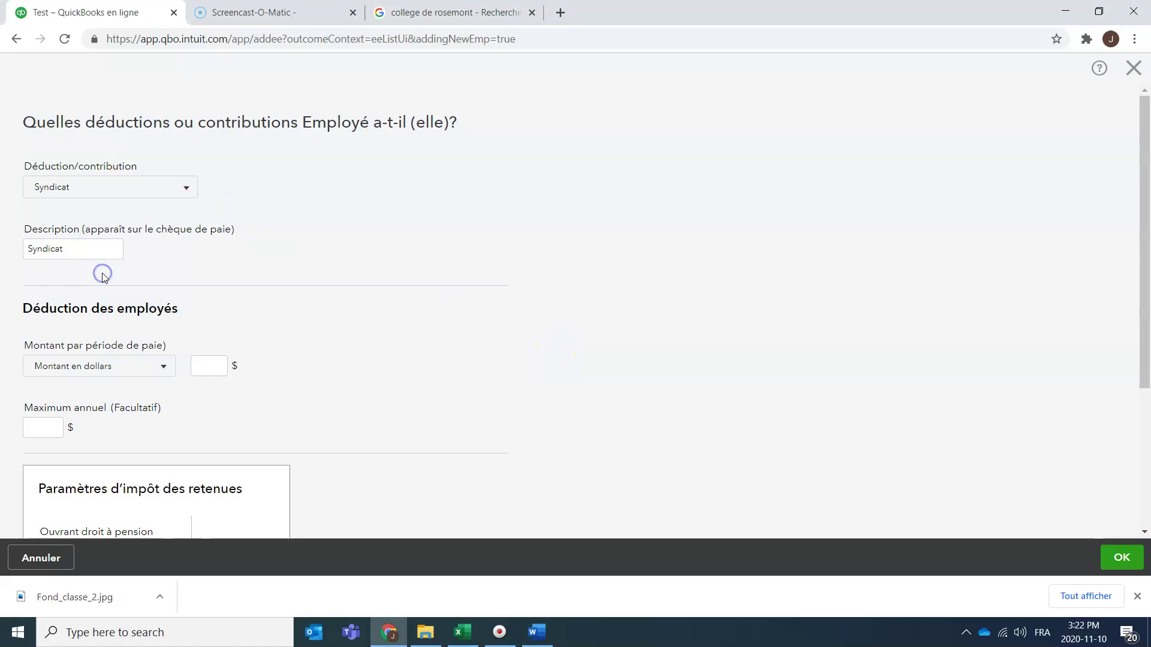
click(79, 250)
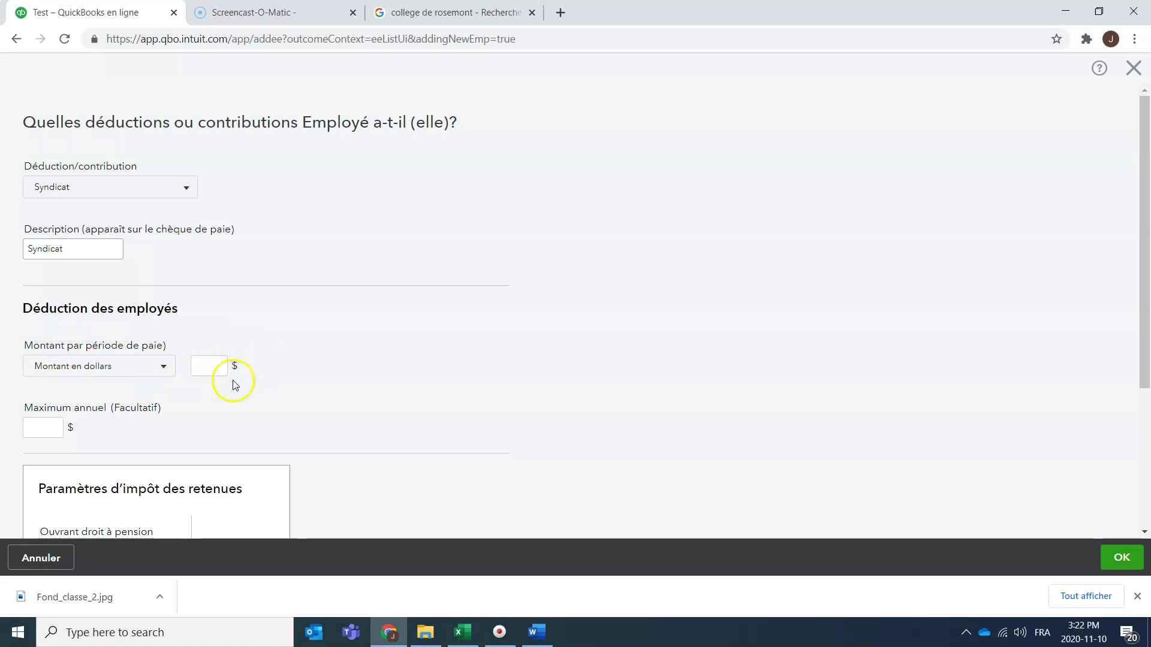
- Look up the union amount in the Excel workbook, set the Syndicat deduction to 3 $ per pay period in QuickBooks and save it
key(alt+Tab)
key(Tab)
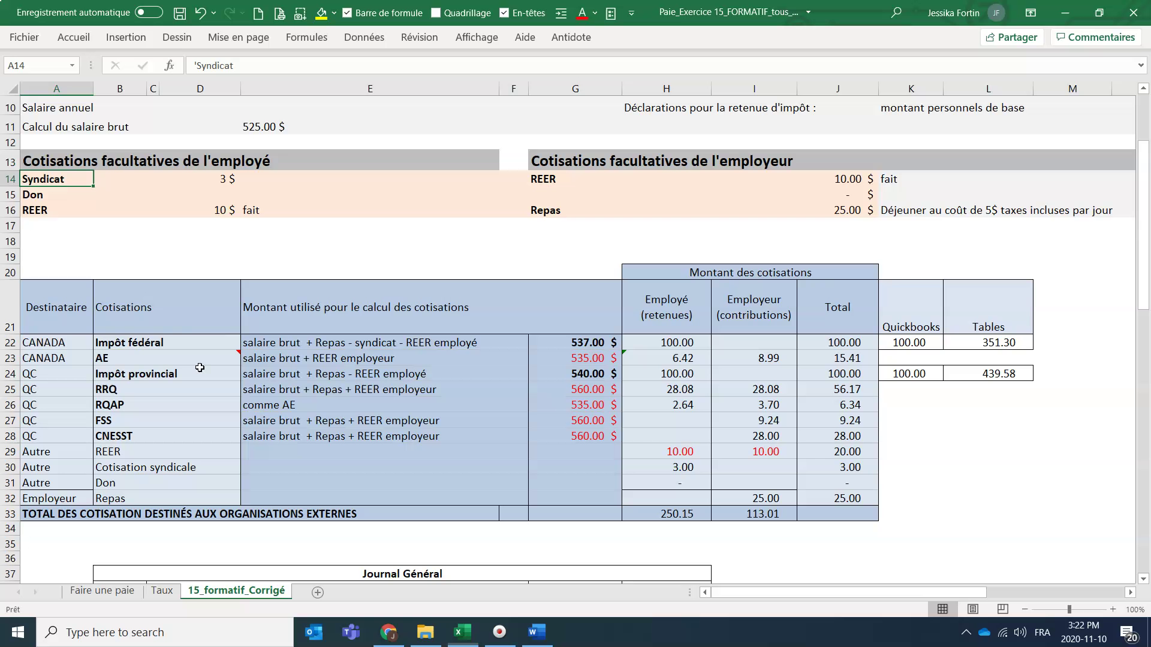
click(234, 177)
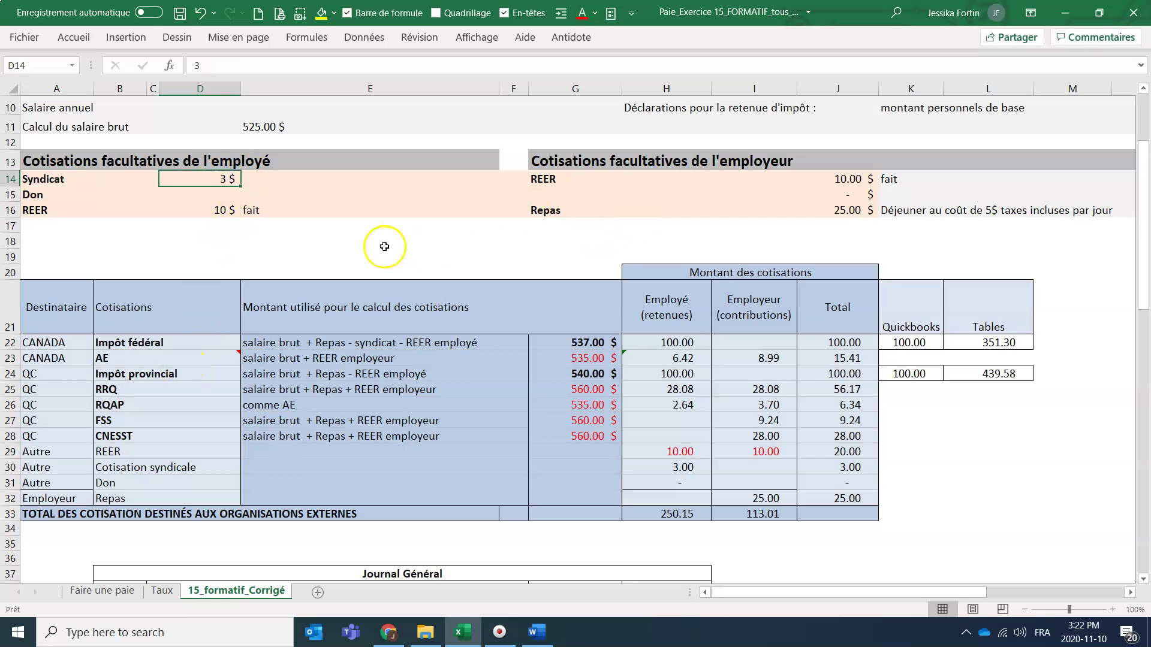
key(alt+Tab)
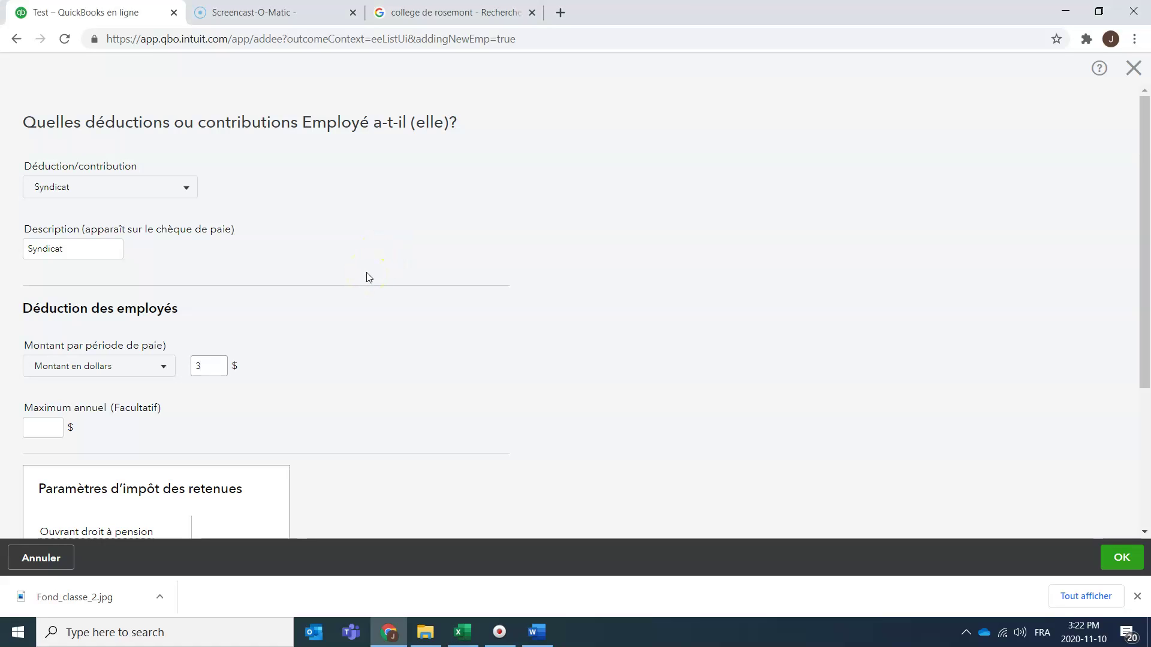
scroll(385, 266, down, 4)
click(1118, 558)
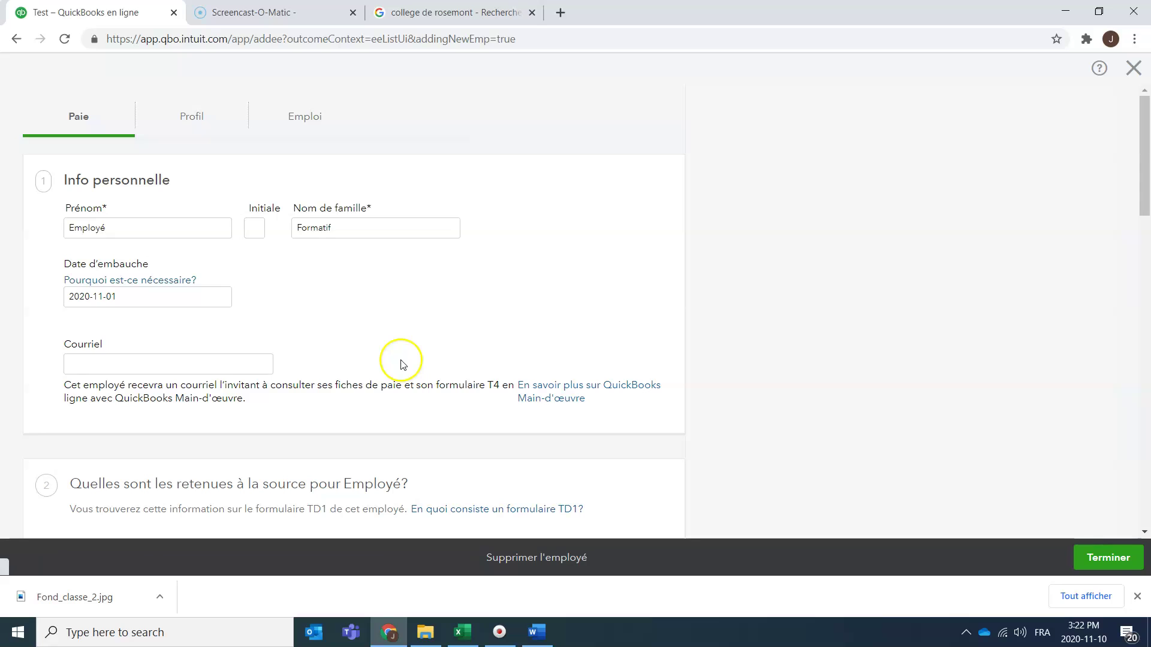
- In the Excel workbook, mark the employee's Syndicat contribution as "fait" in E14 and check the employer's REER and Repas entries
key(alt+Tab)
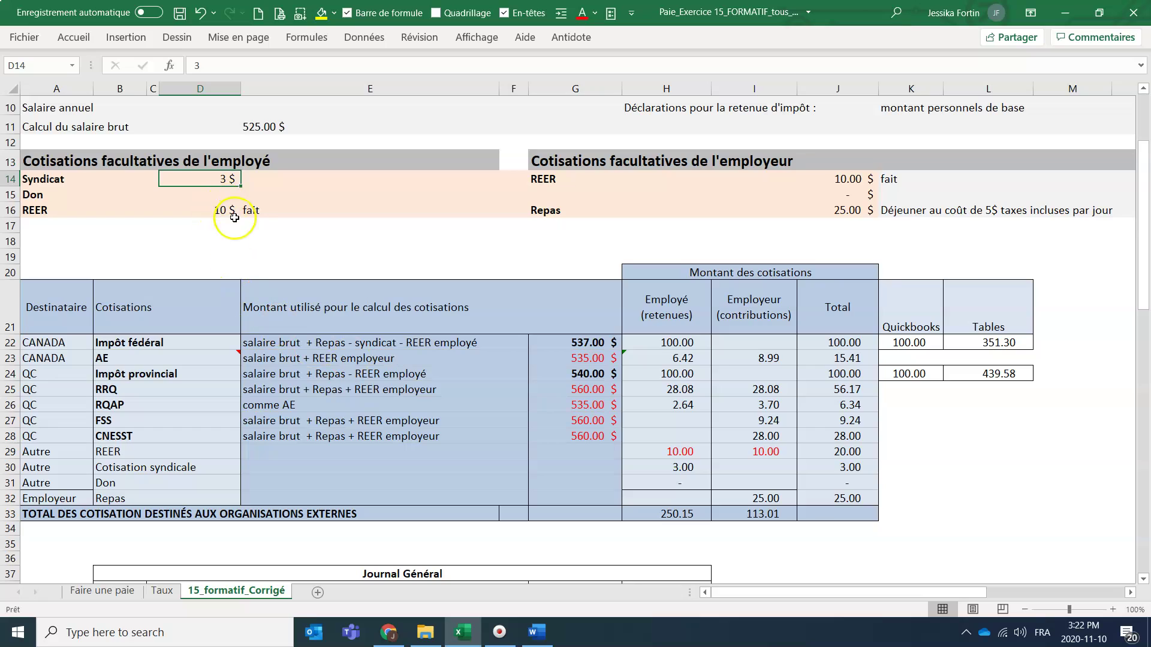
click(251, 177)
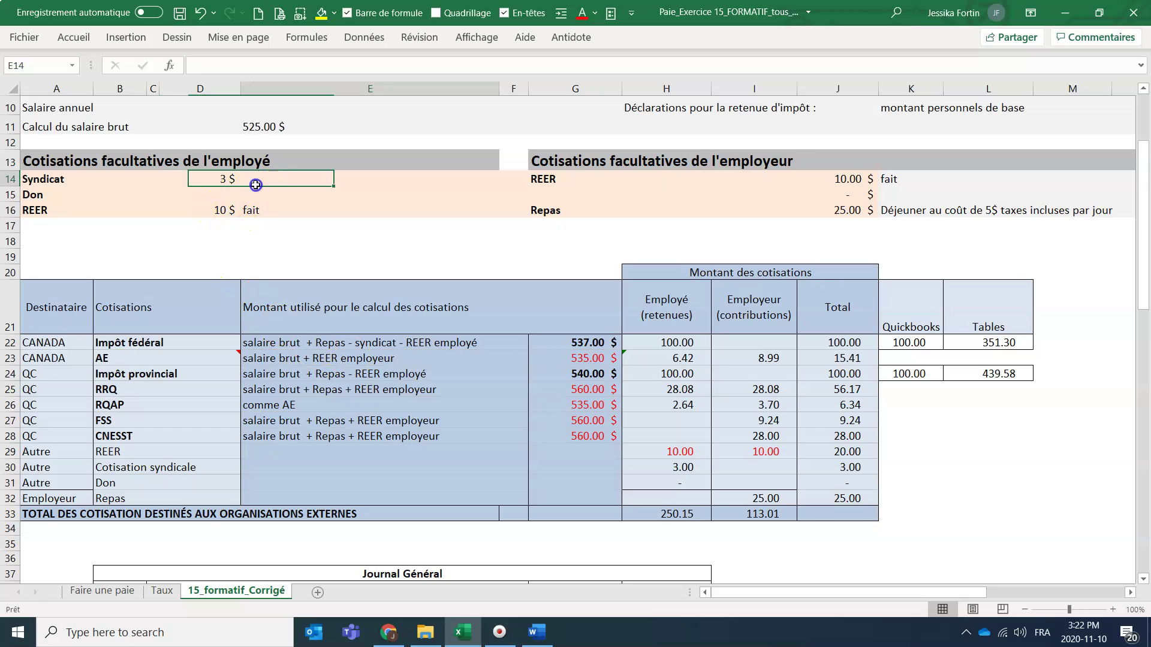
text(fait)
key(Return)
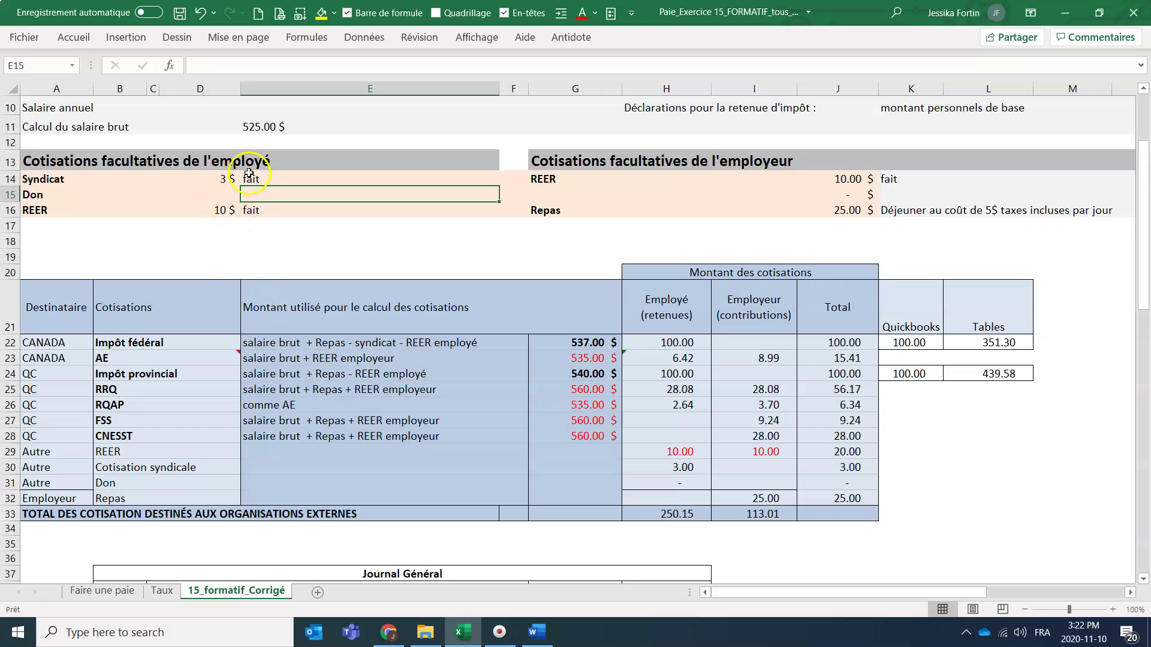
click(231, 176)
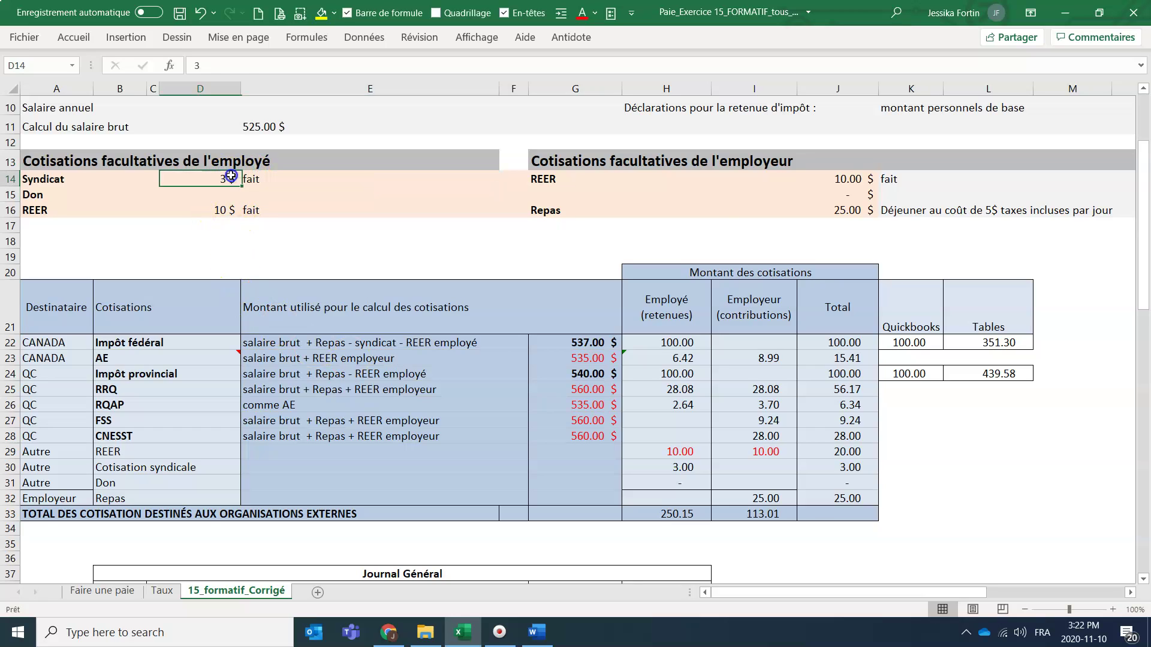
click(889, 180)
click(896, 214)
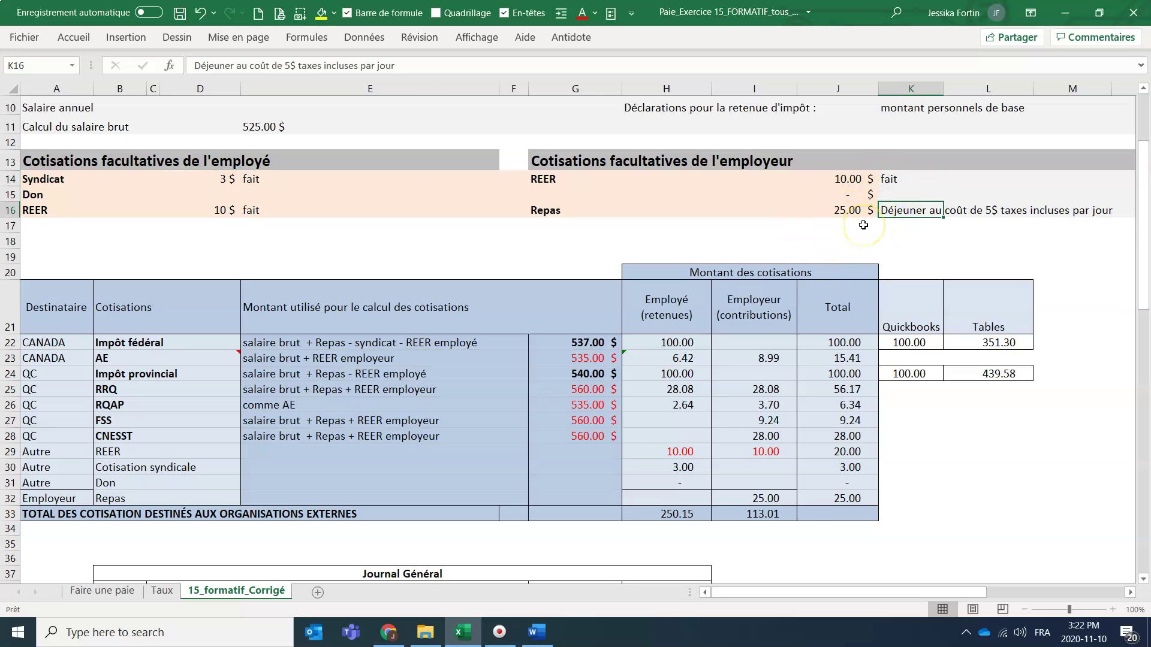
- Back in QuickBooks, start adding another deduction for the employee and choose Repas, checking its category in the Word guide
key(alt+Tab)
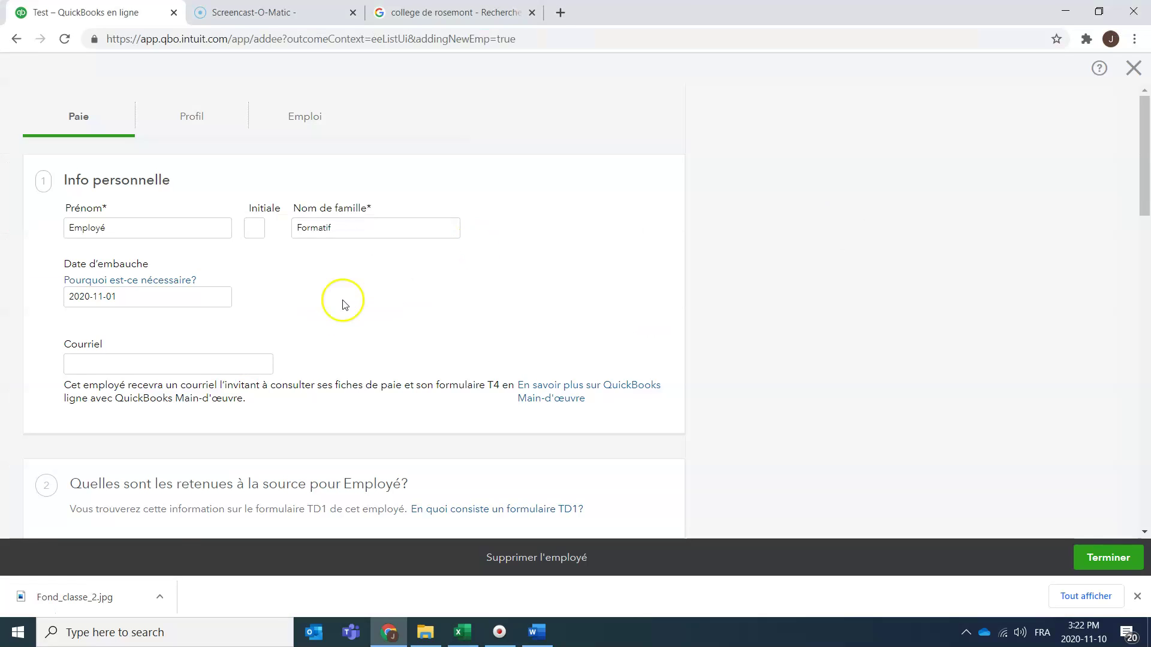
scroll(343, 304, down, 15)
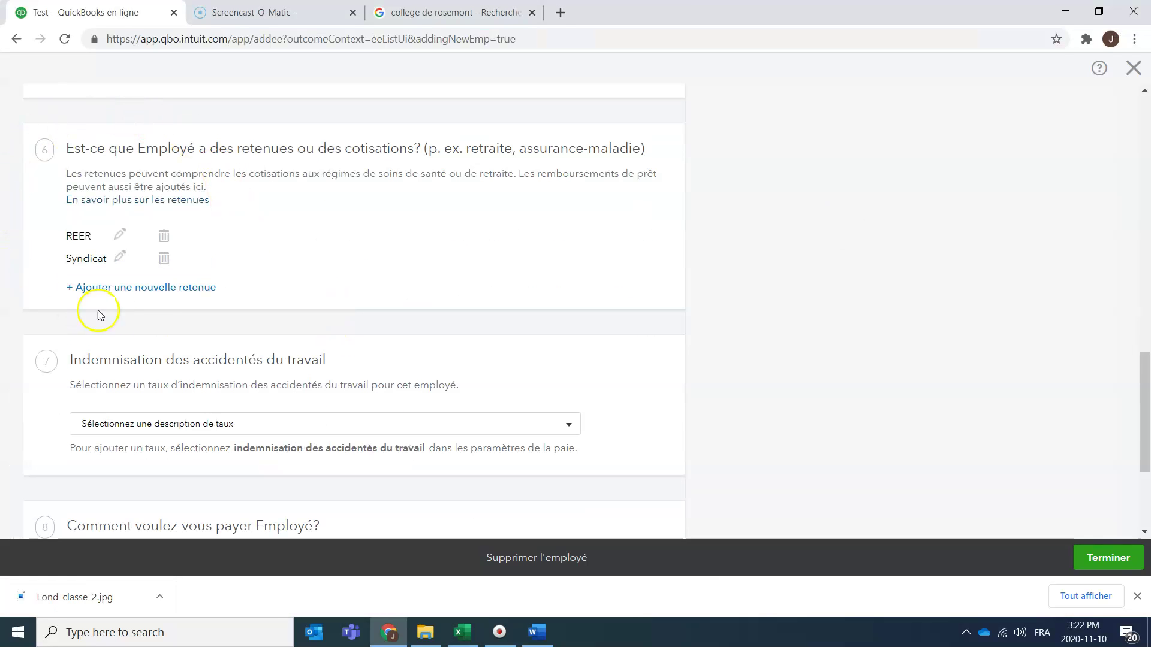
click(163, 288)
click(174, 198)
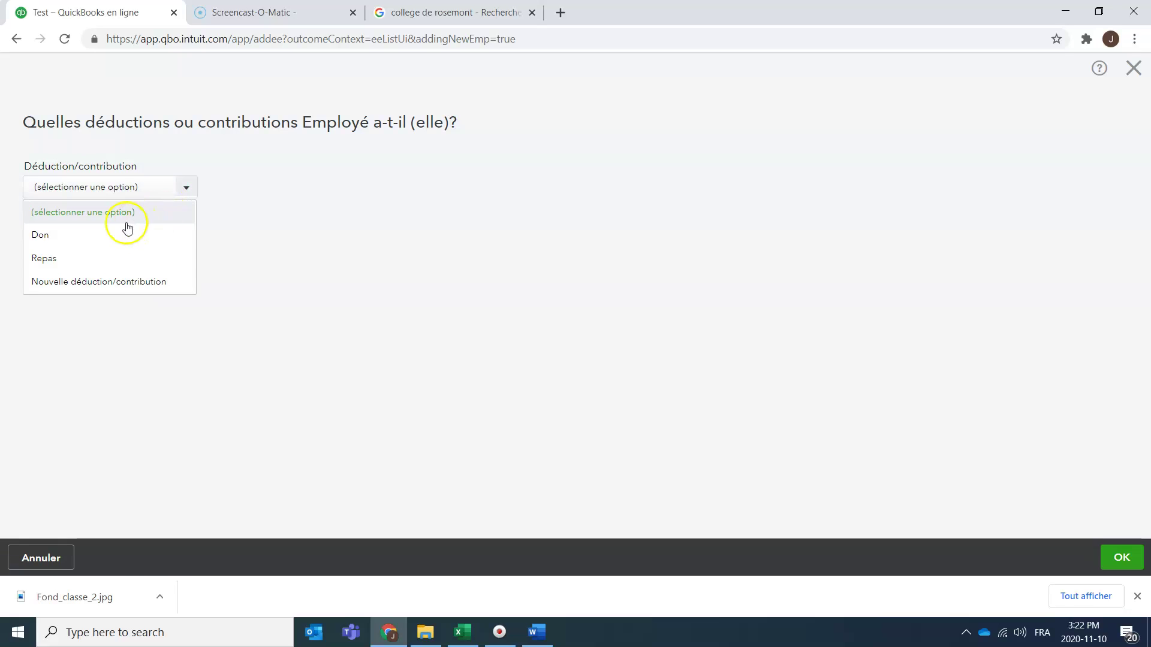
click(42, 263)
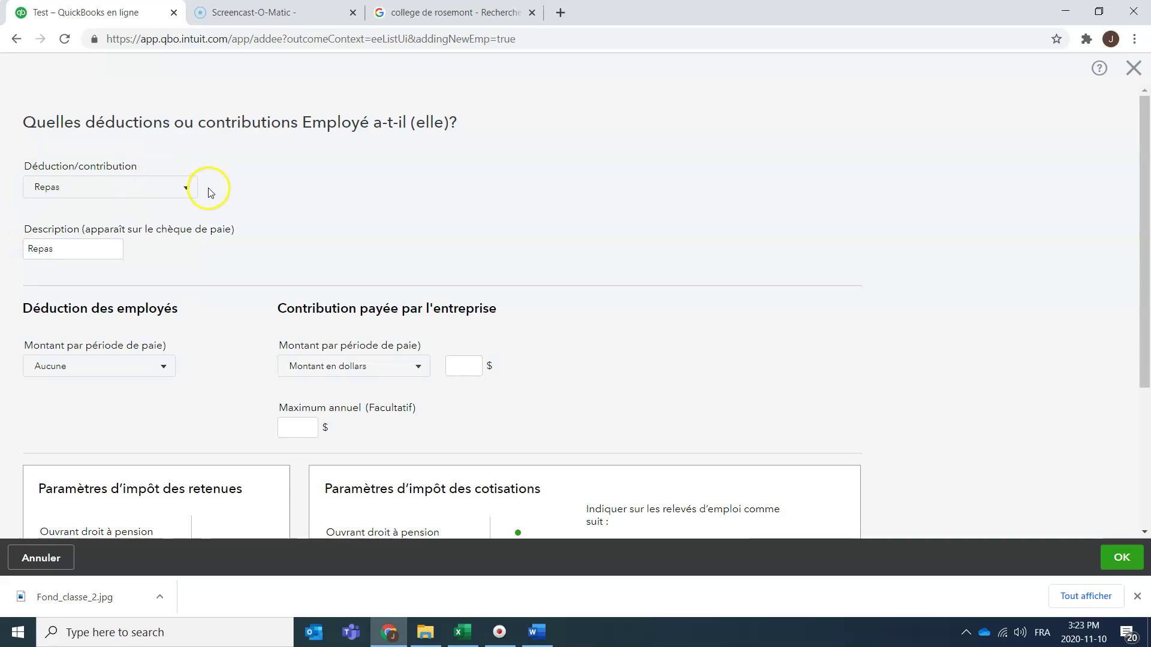
key(alt+Tab)
key(alt+Tab)
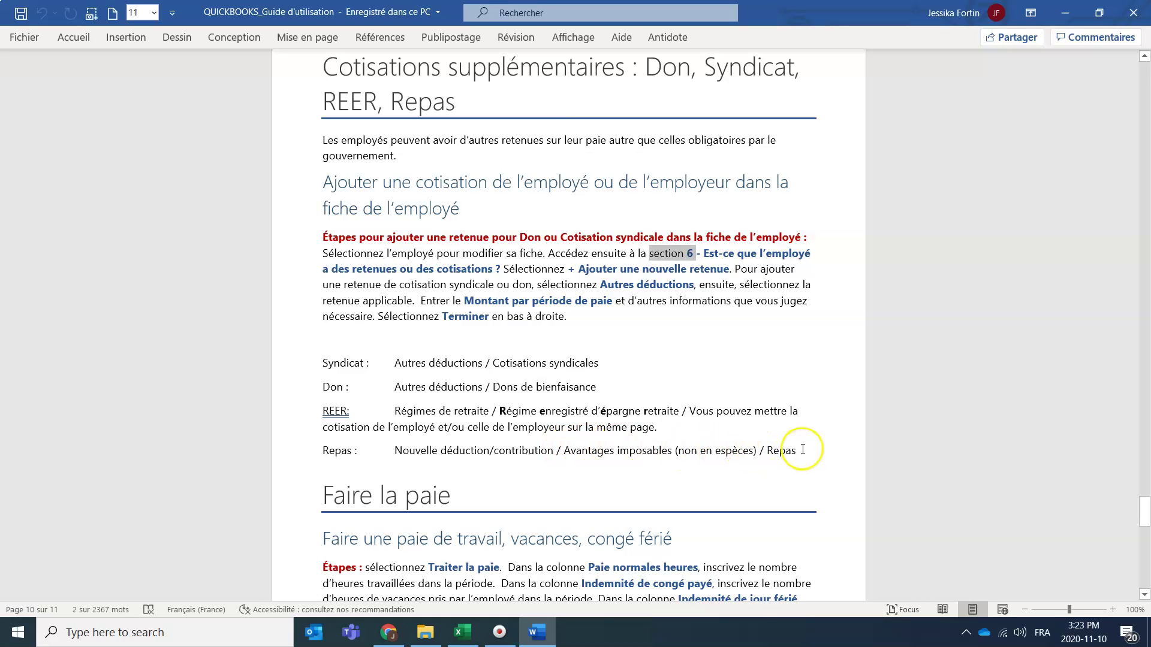
key(alt+Tab)
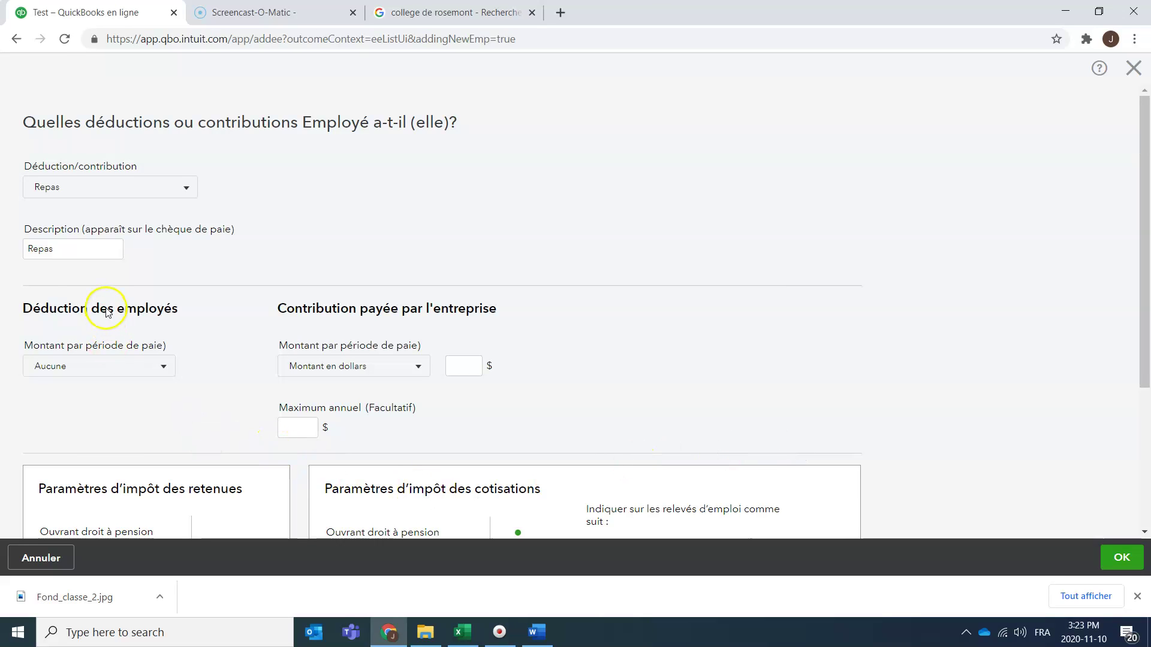
- Look up the meal amount in the Excel workbook, set the company-paid Repas contribution to 25,00 $ per pay period in QuickBooks and save it
scroll(84, 317, down, 2)
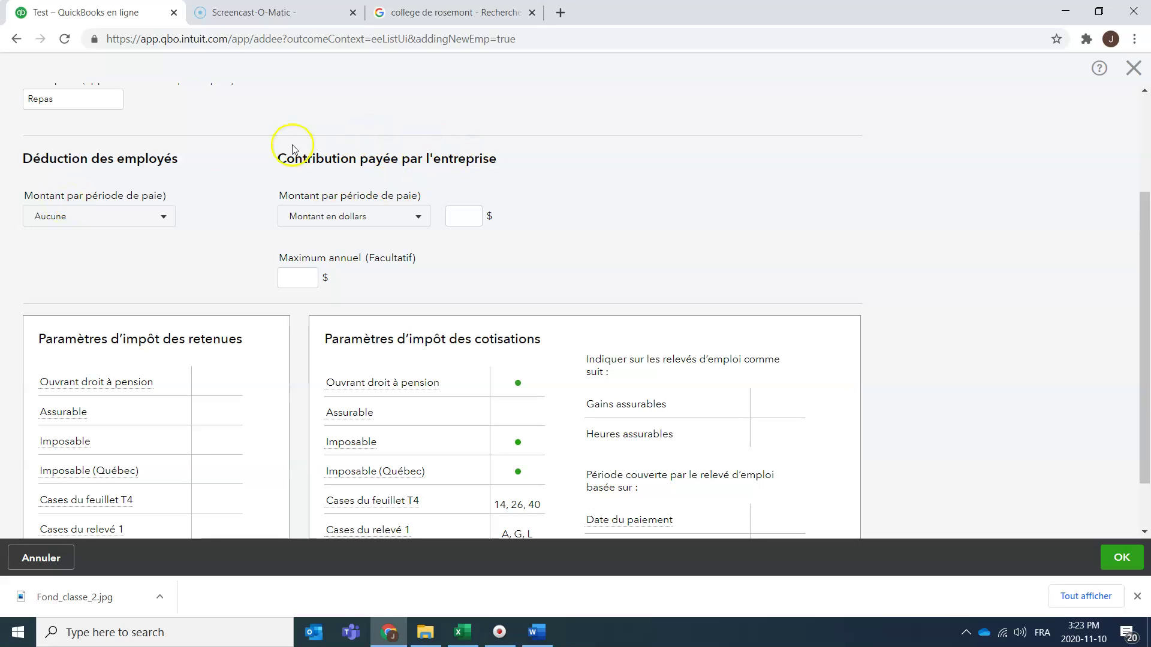
click(462, 211)
key(alt+Tab)
key(alt+Tab)
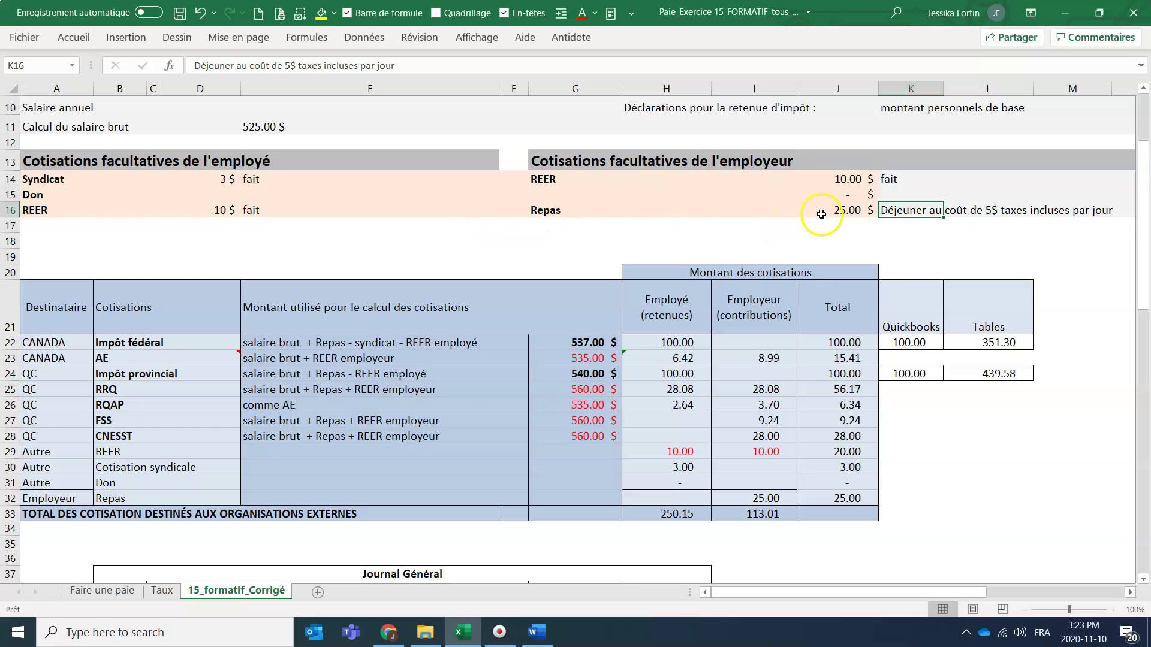
click(821, 214)
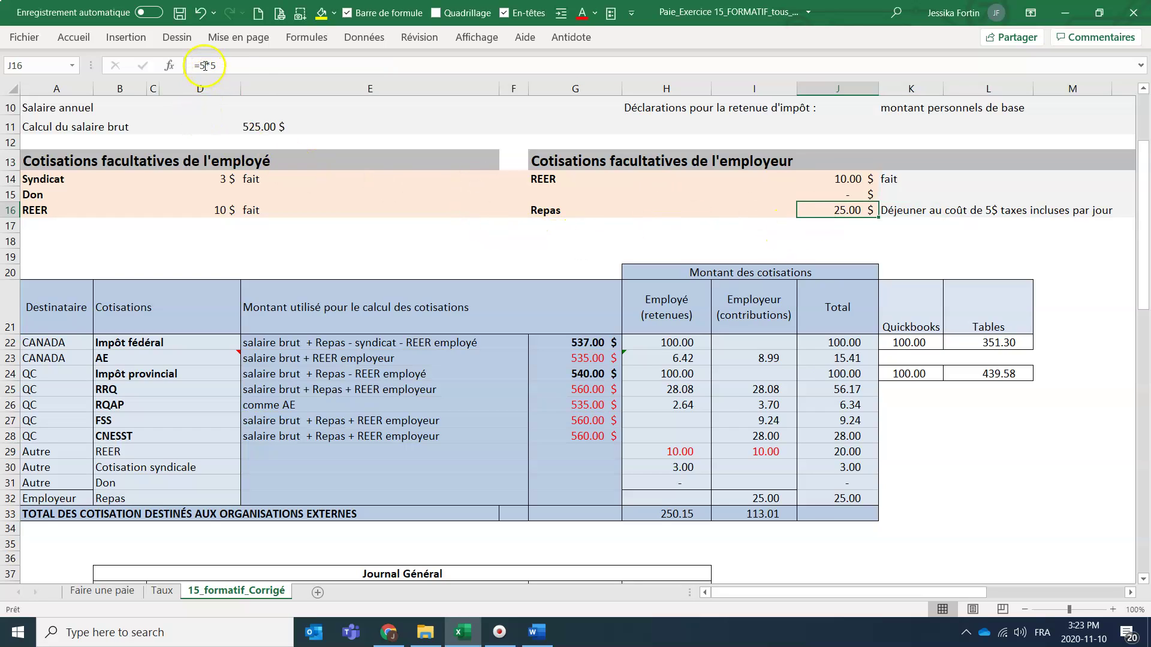
key(alt+Tab)
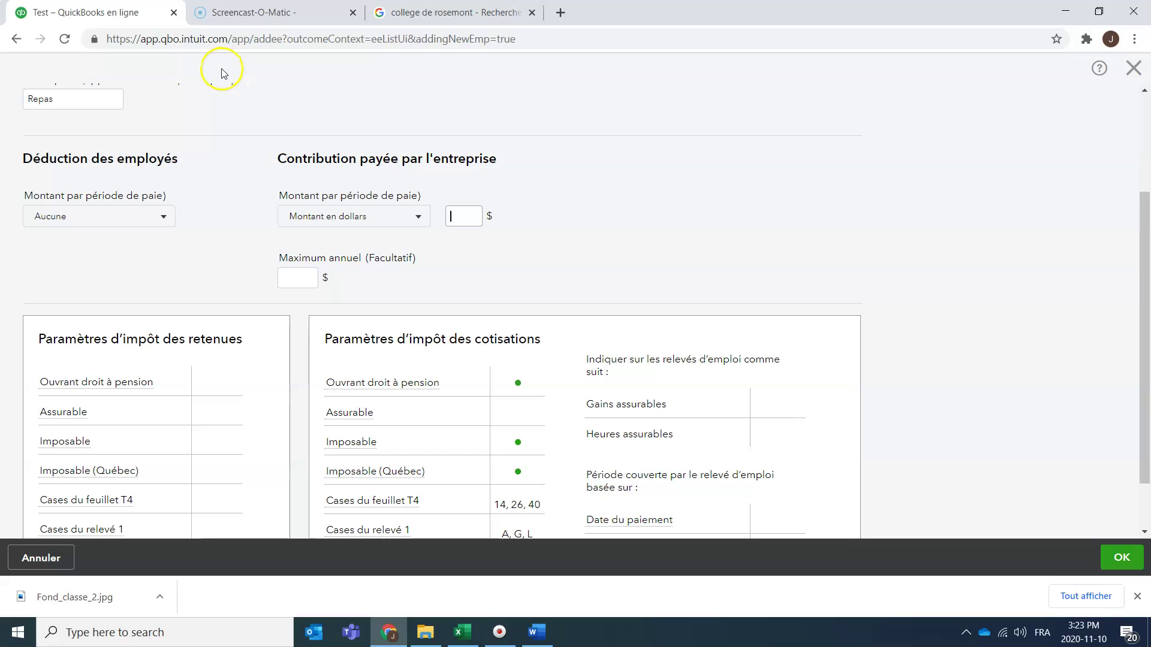
click(510, 224)
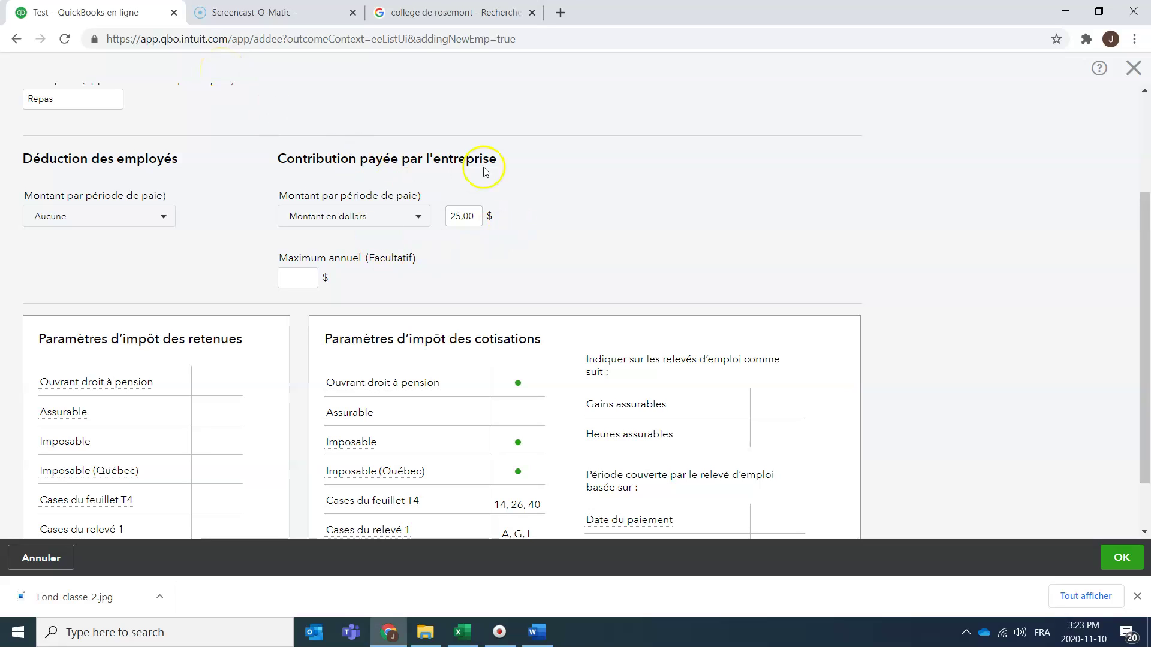
scroll(719, 313, down, 1)
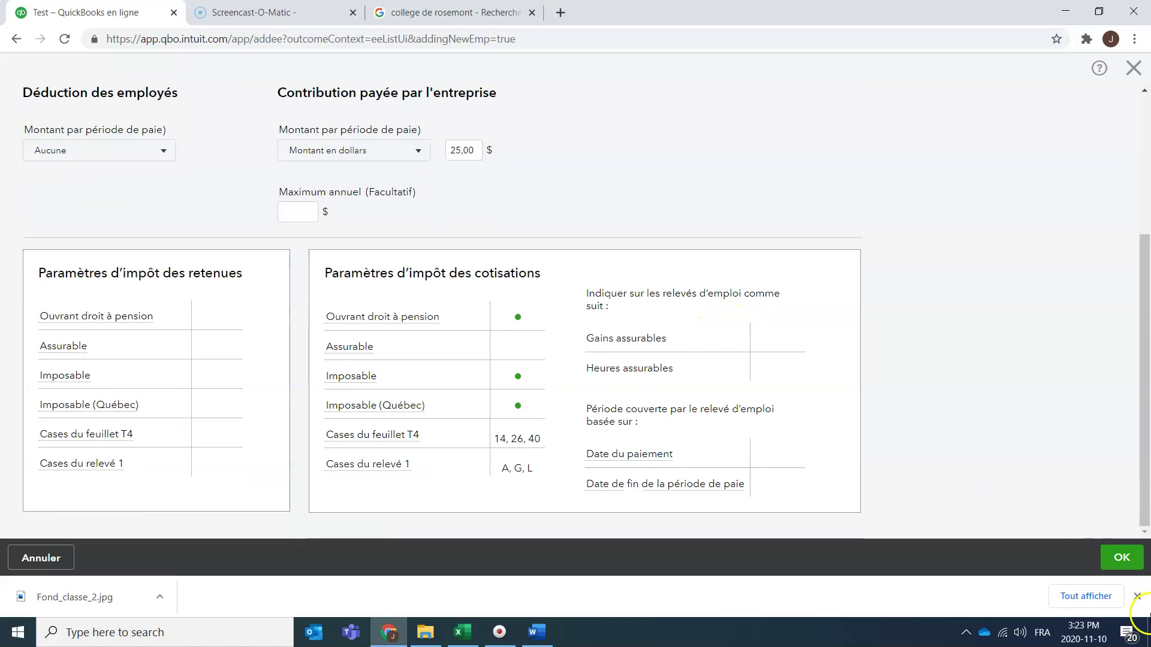
click(1121, 557)
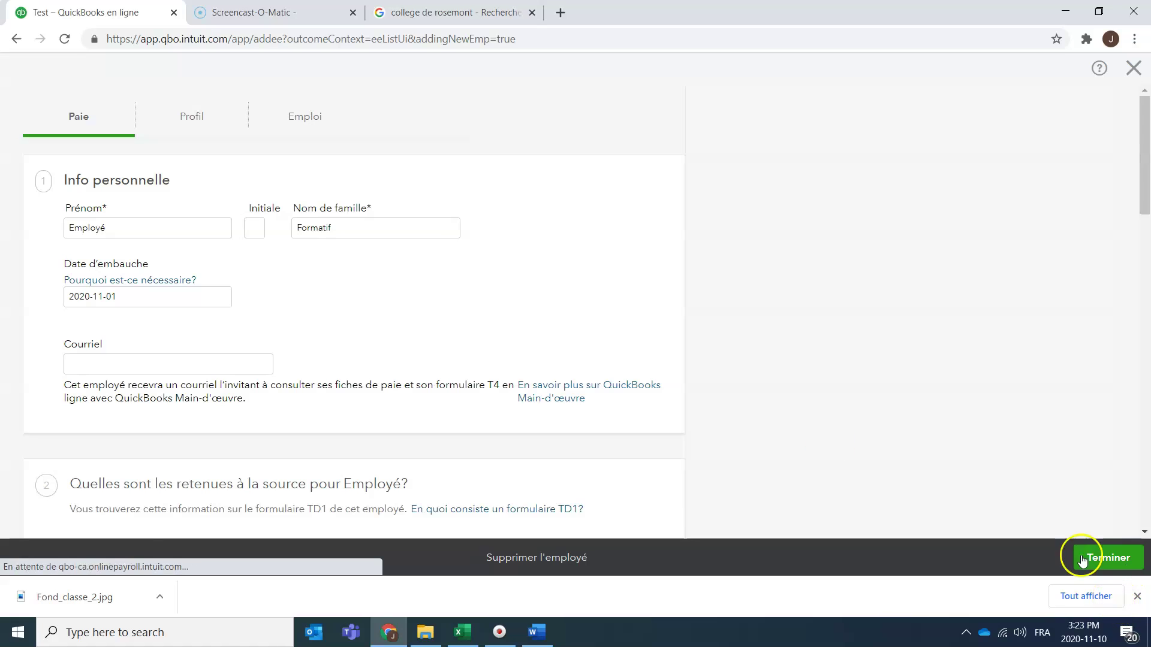
- Compare the employee's deductions listed in section 6 with the Syndicat, REER and Repas amounts in the Excel workbook
scroll(704, 385, down, 14)
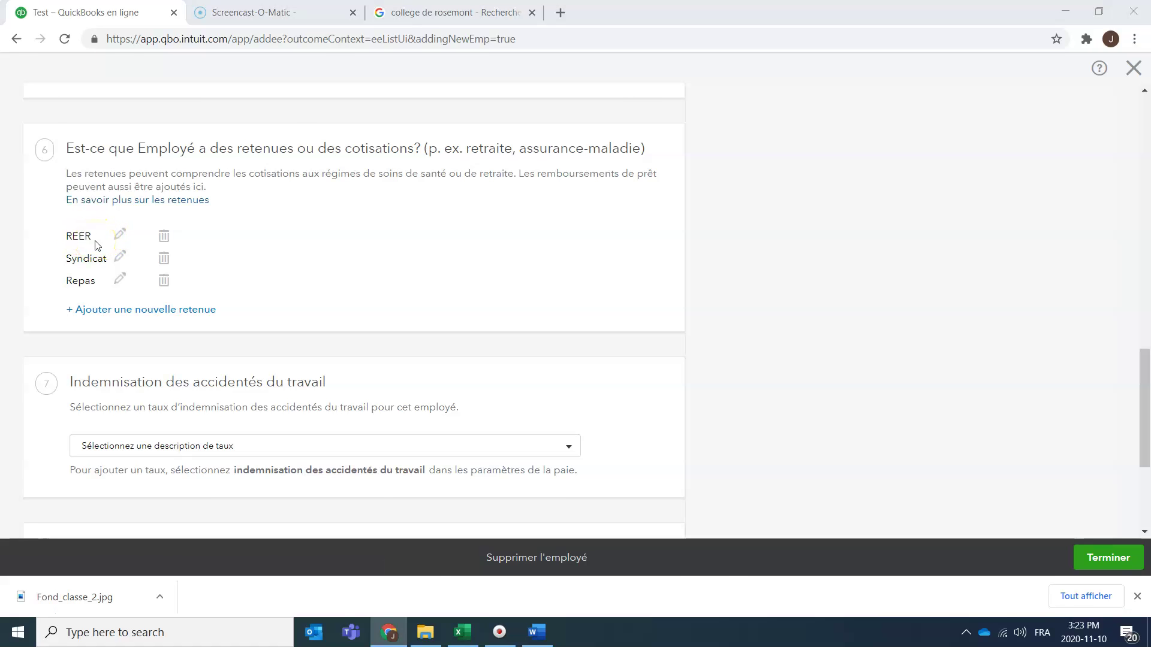
key(alt+Tab)
click(227, 180)
click(223, 210)
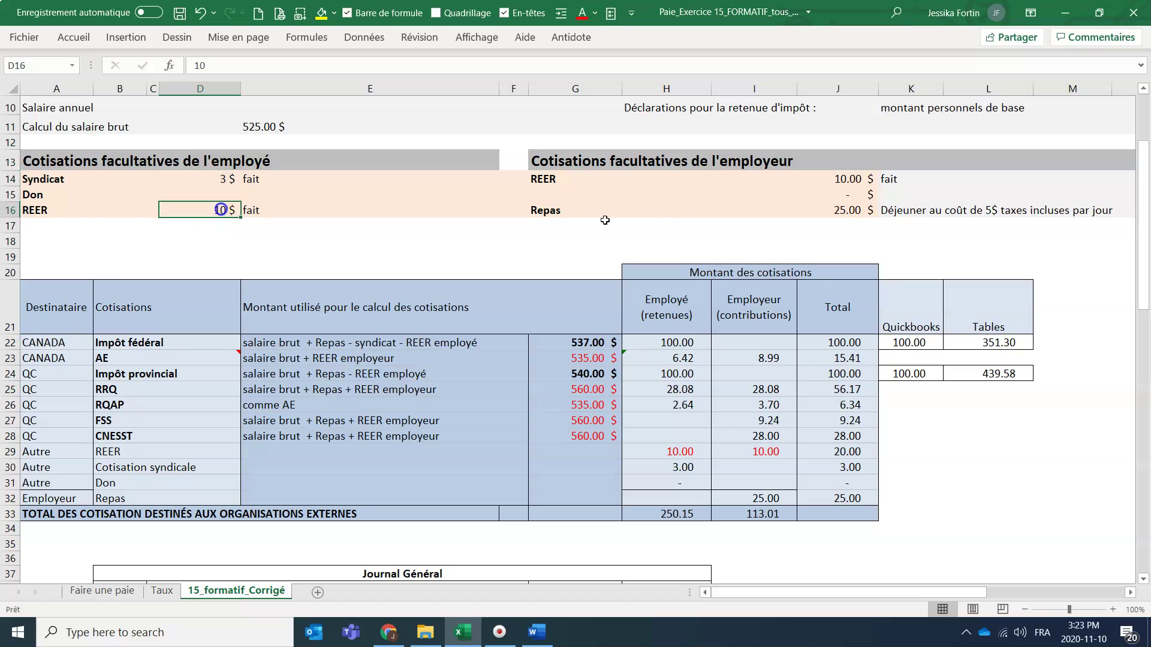
click(848, 179)
click(860, 210)
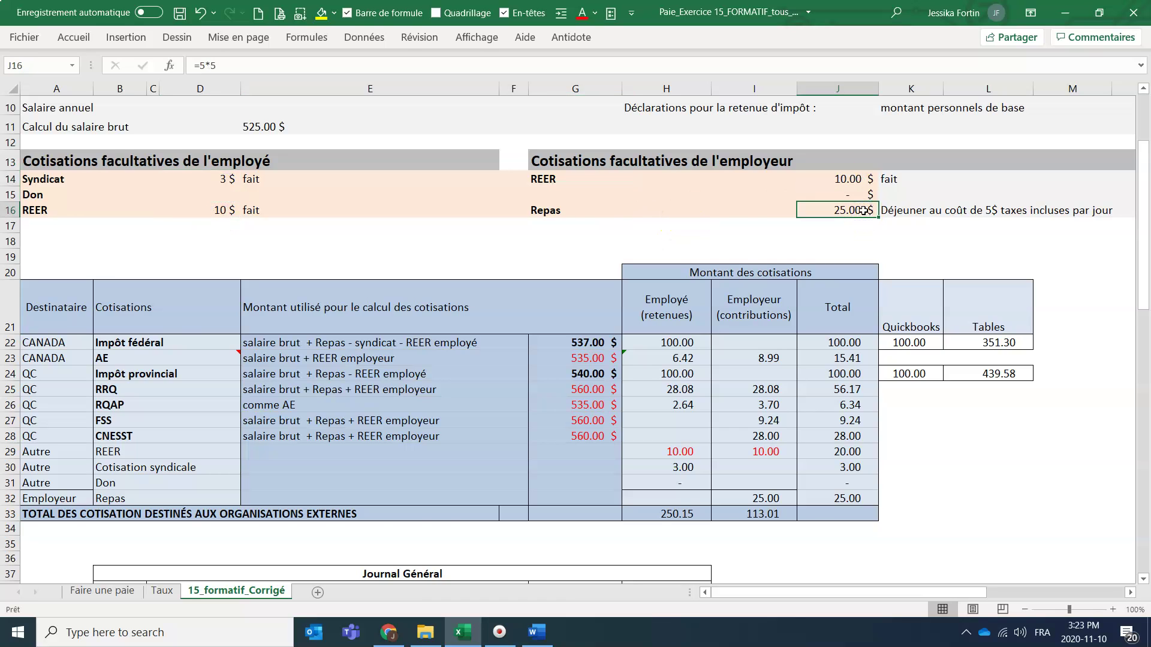
key(alt+Tab)
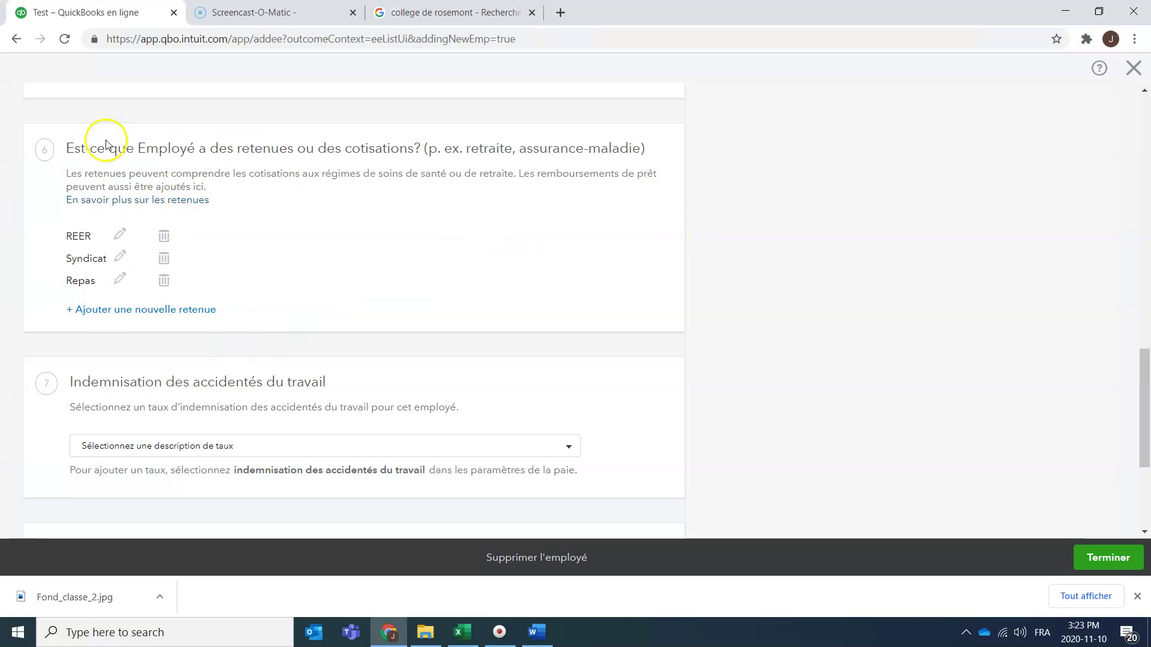
- Assign the Bureau workers' compensation rate to the employee and check the CNESST rate in the Excel workbook
scroll(247, 200, down, 3)
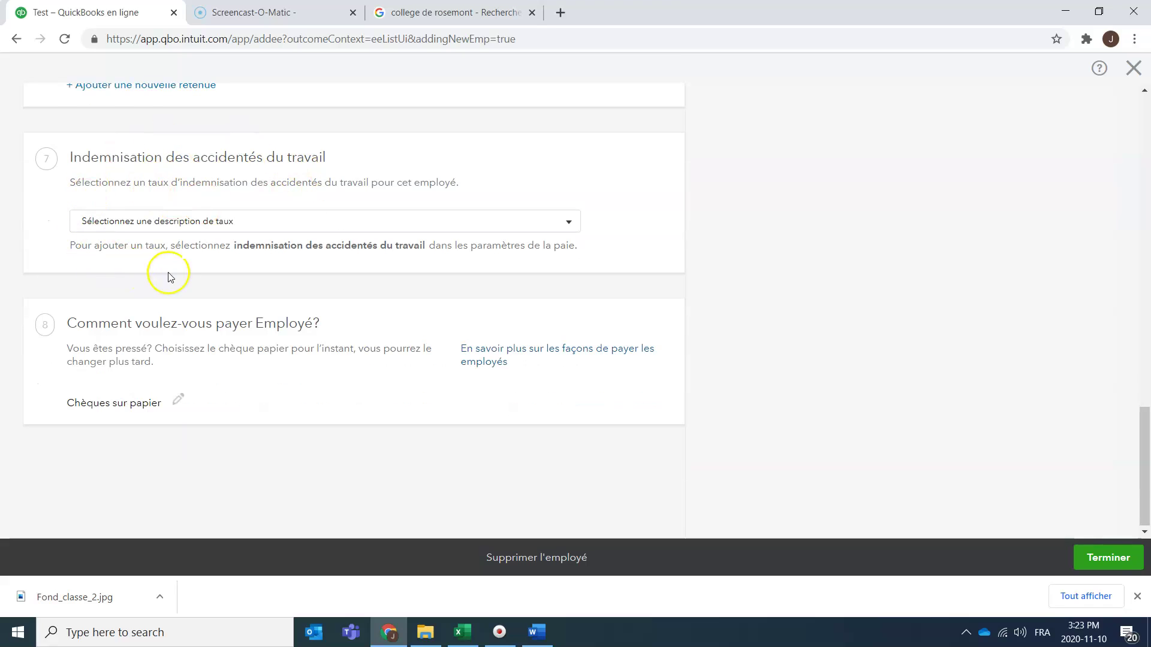
click(227, 222)
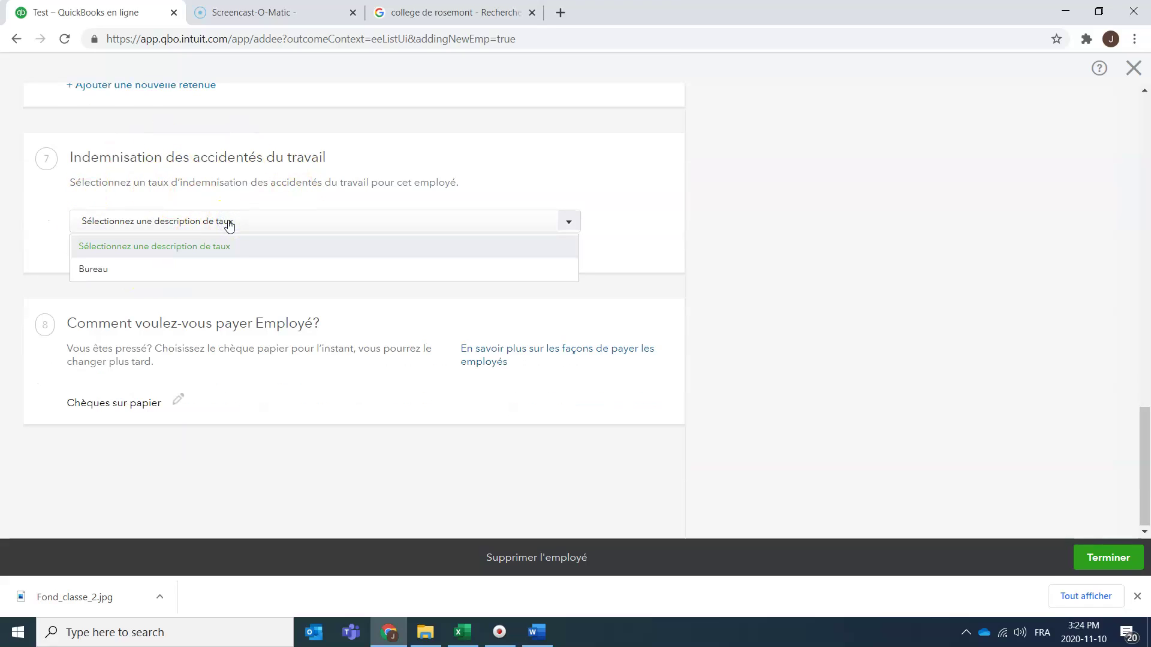
click(93, 269)
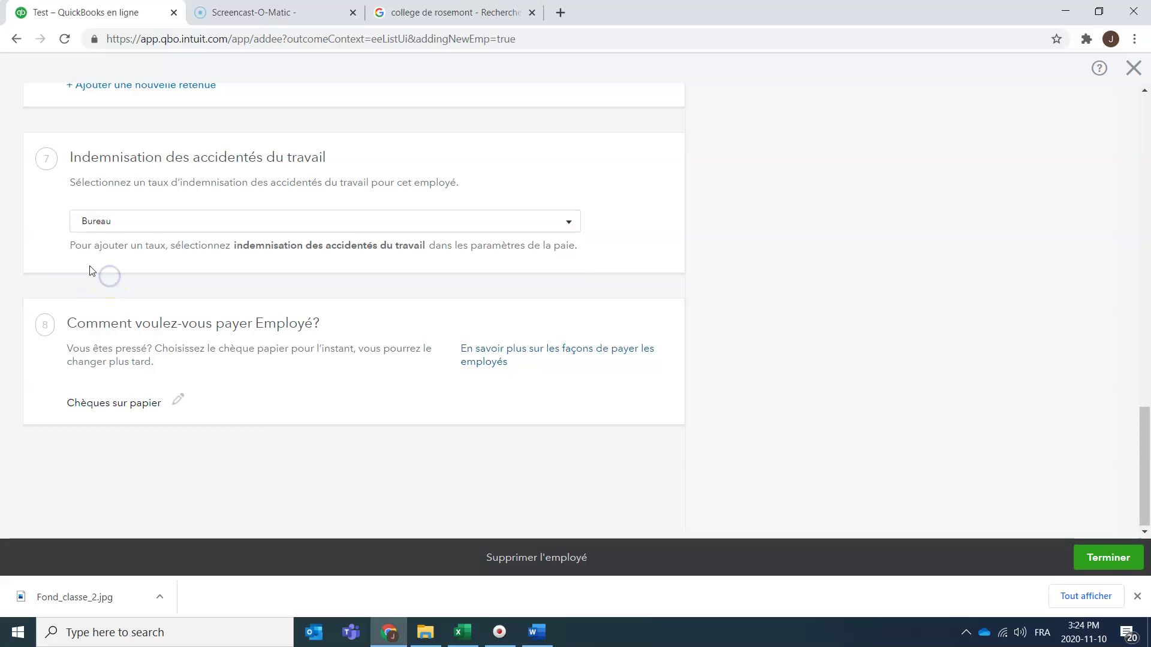
key(alt+Tab)
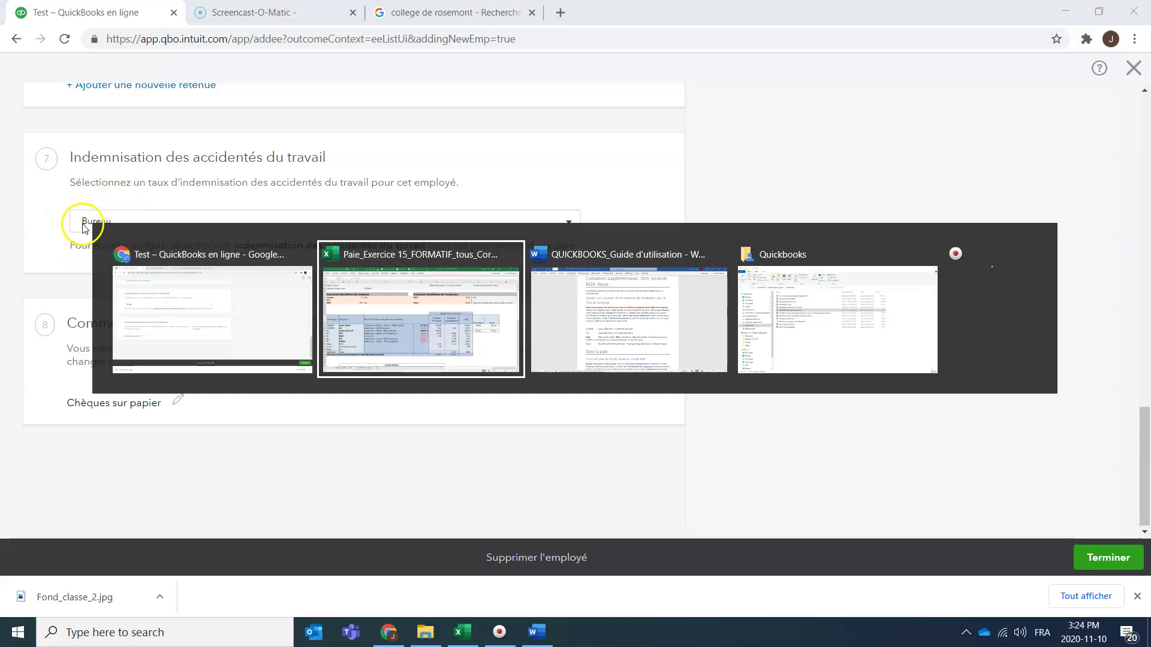
scroll(488, 179, up, 3)
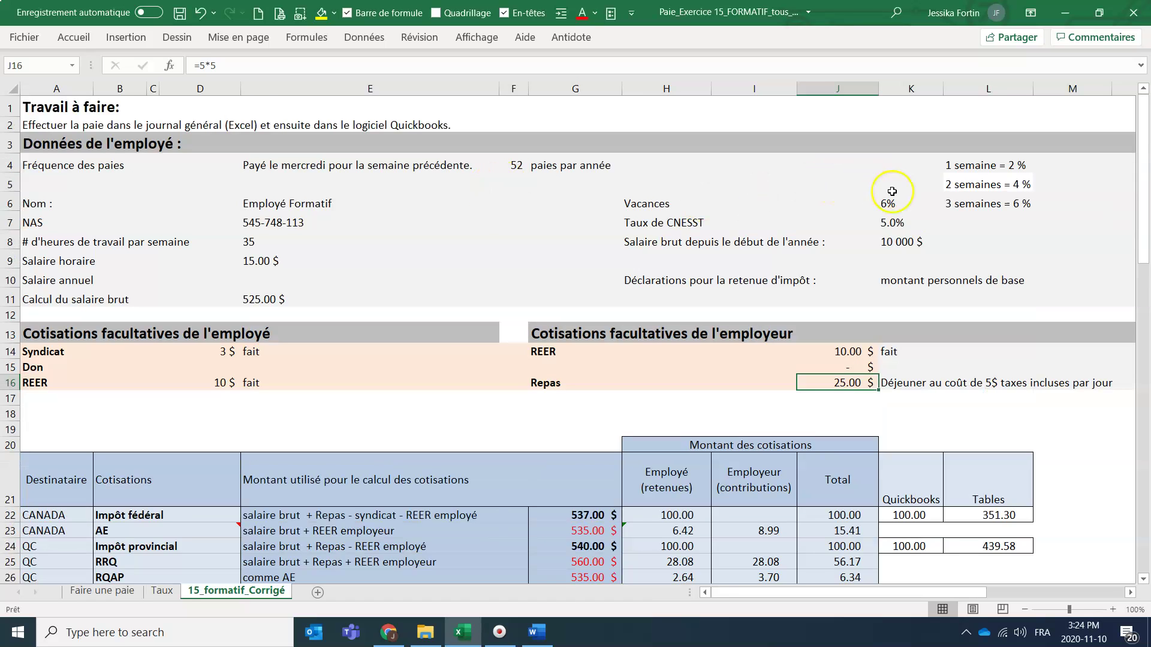
click(902, 223)
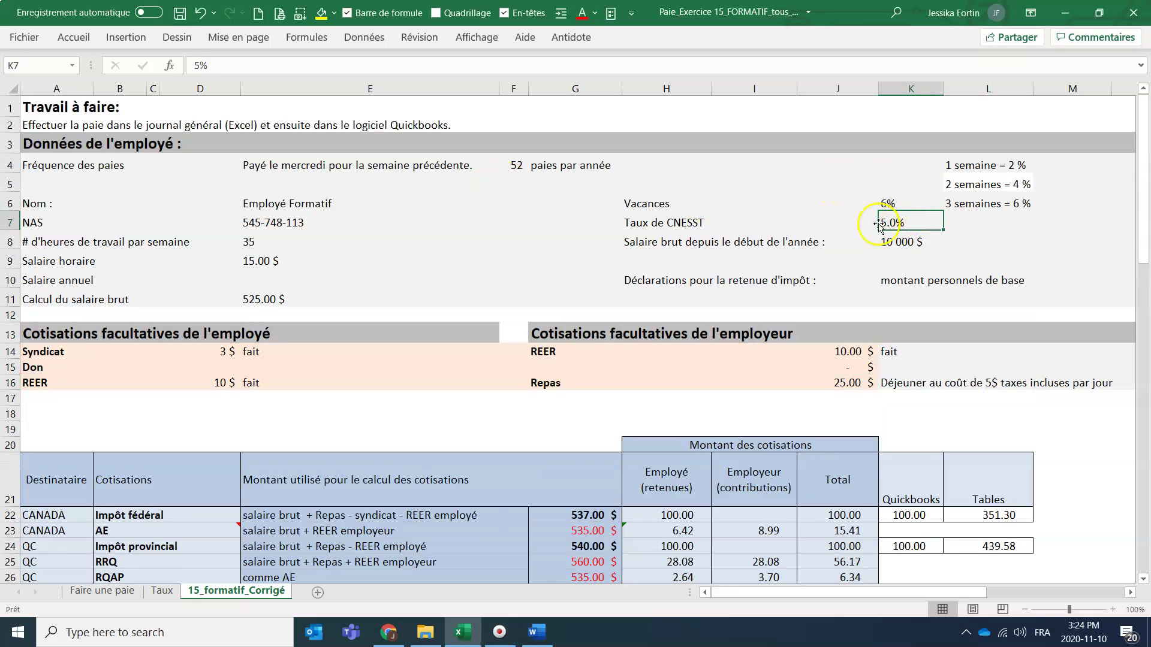
key(alt+Tab)
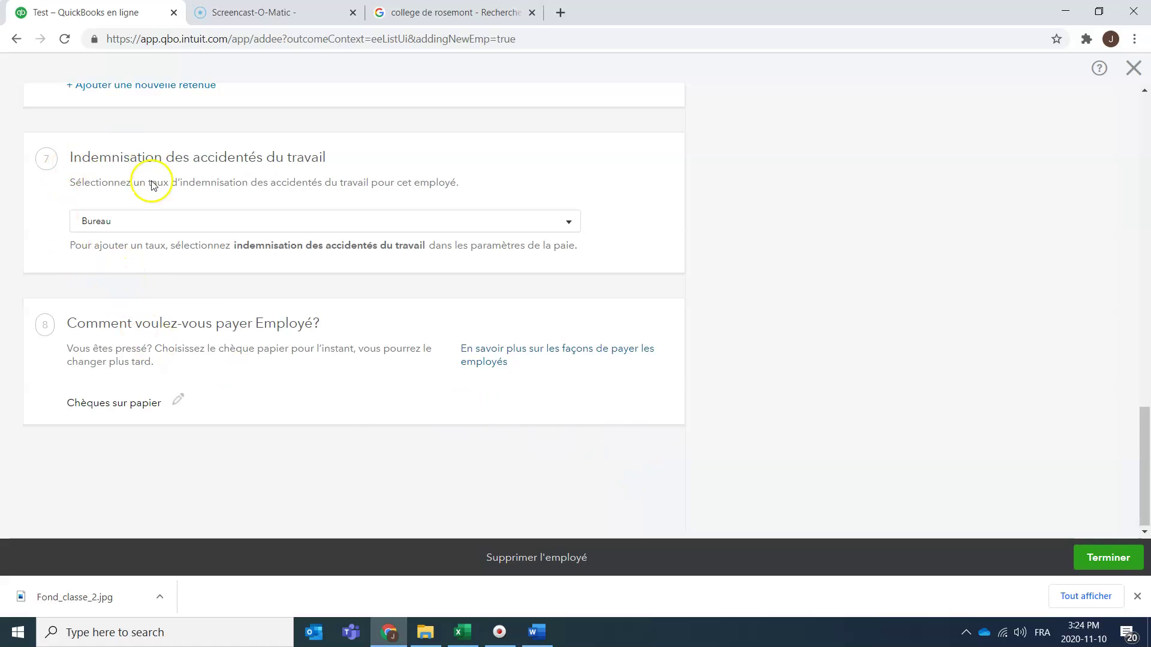
- Finish the employee record and open the payroll settings
click(1086, 560)
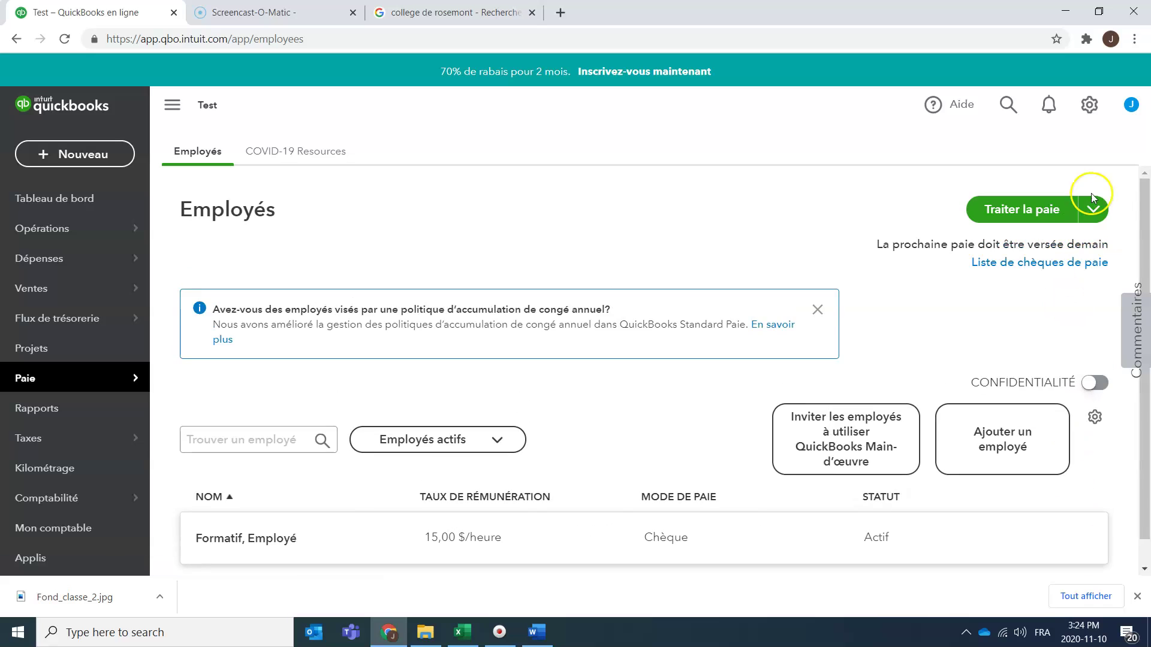
click(1090, 106)
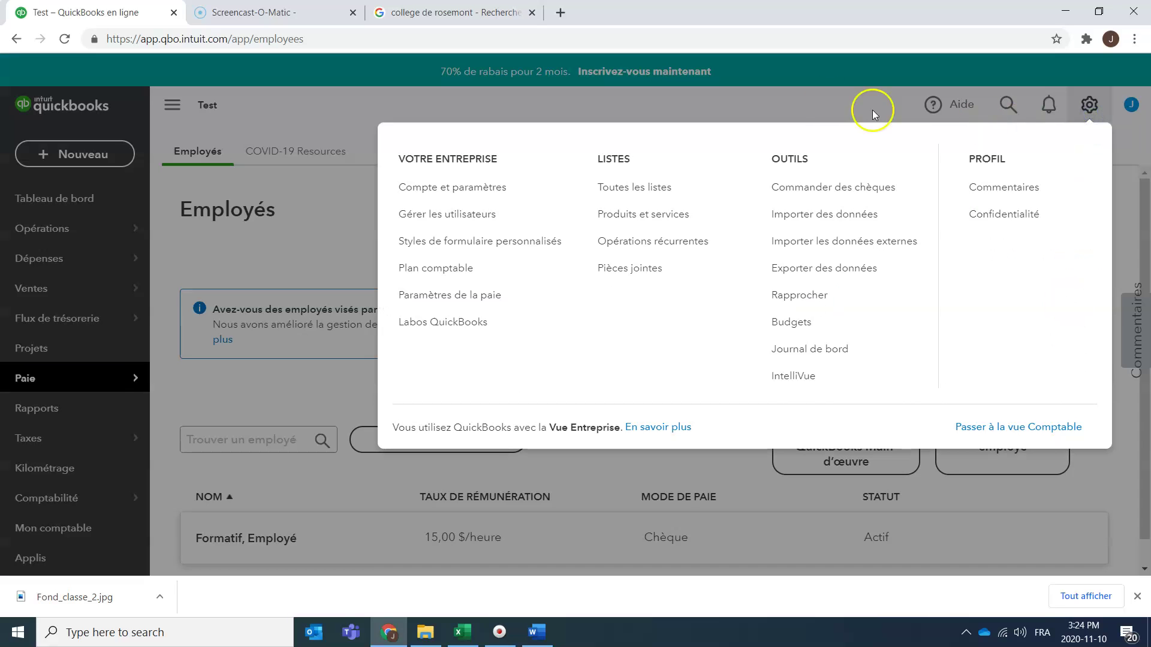
click(458, 296)
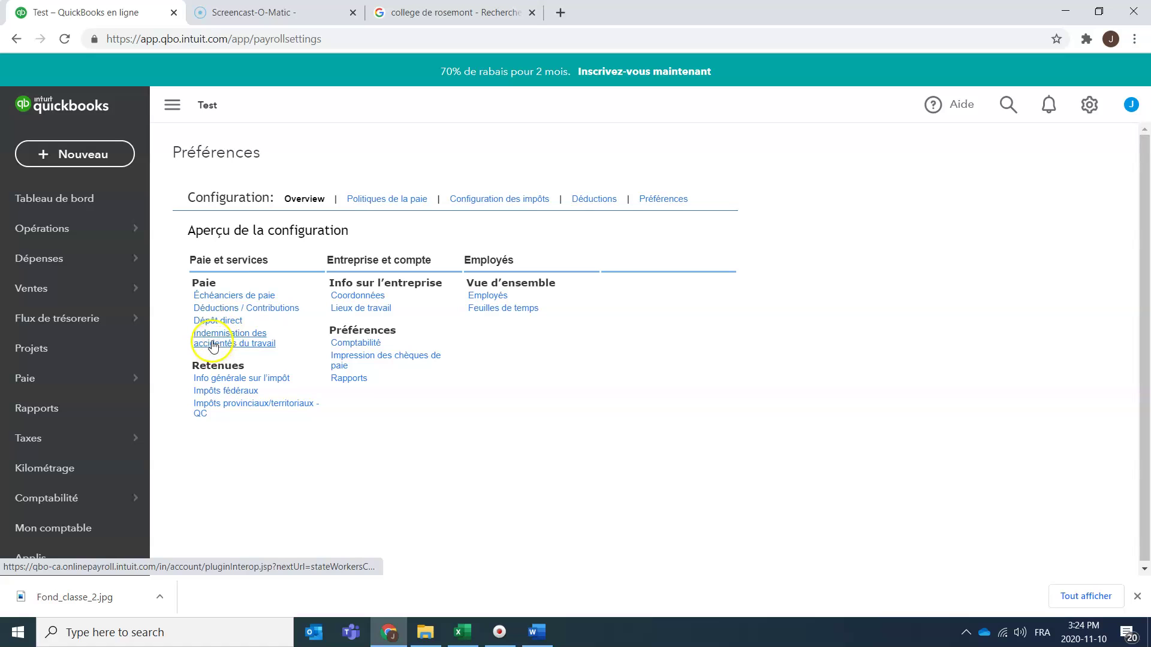
- Switch to the Word guide and find the CNESST instructions for adding a job type with its rate
click(535, 632)
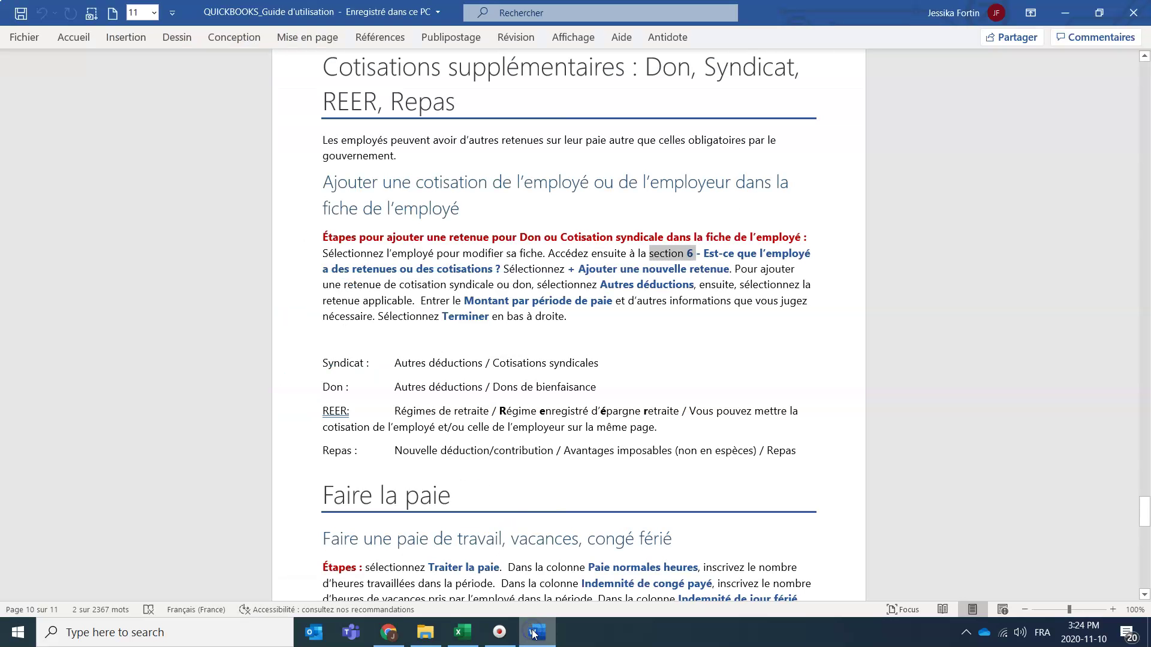
scroll(515, 420, down, 15)
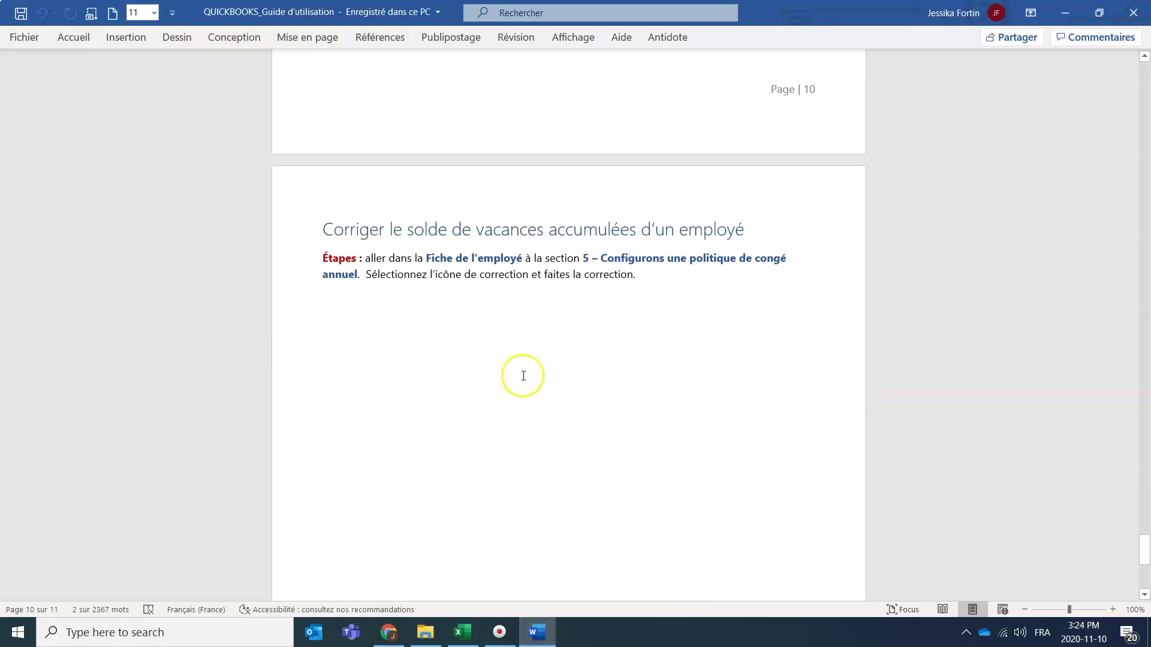
scroll(523, 375, up, 15)
scroll(523, 370, up, 10)
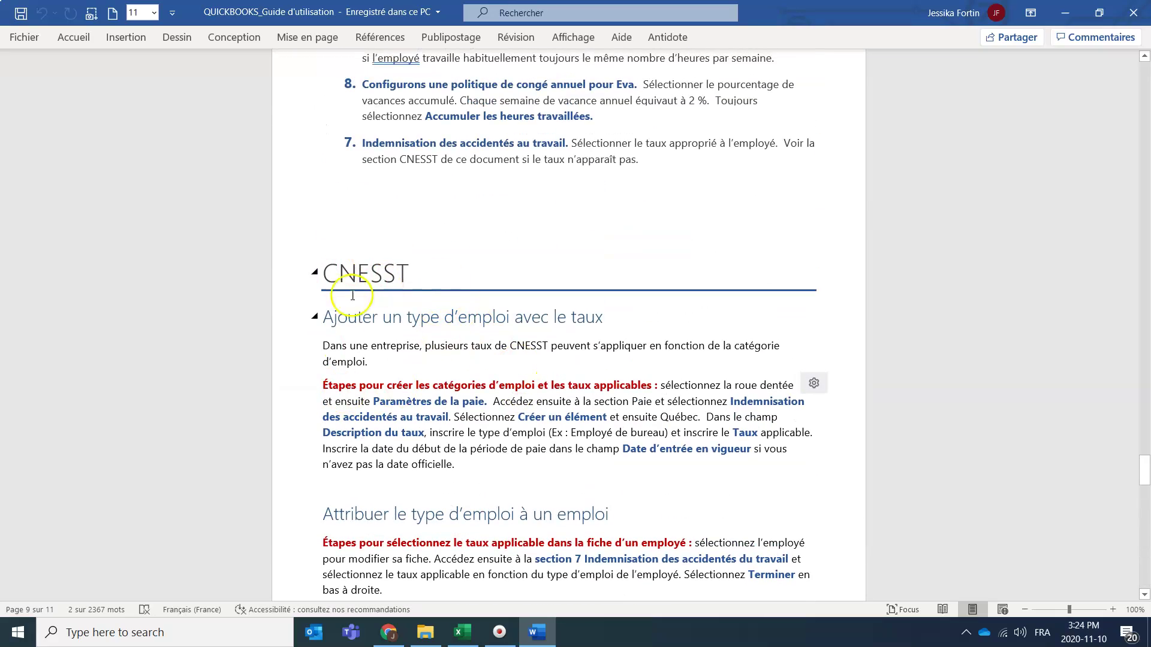
- Switch back to QuickBooks and open Indemnisation des accidentés du travail in the payroll settings
key(alt+Tab)
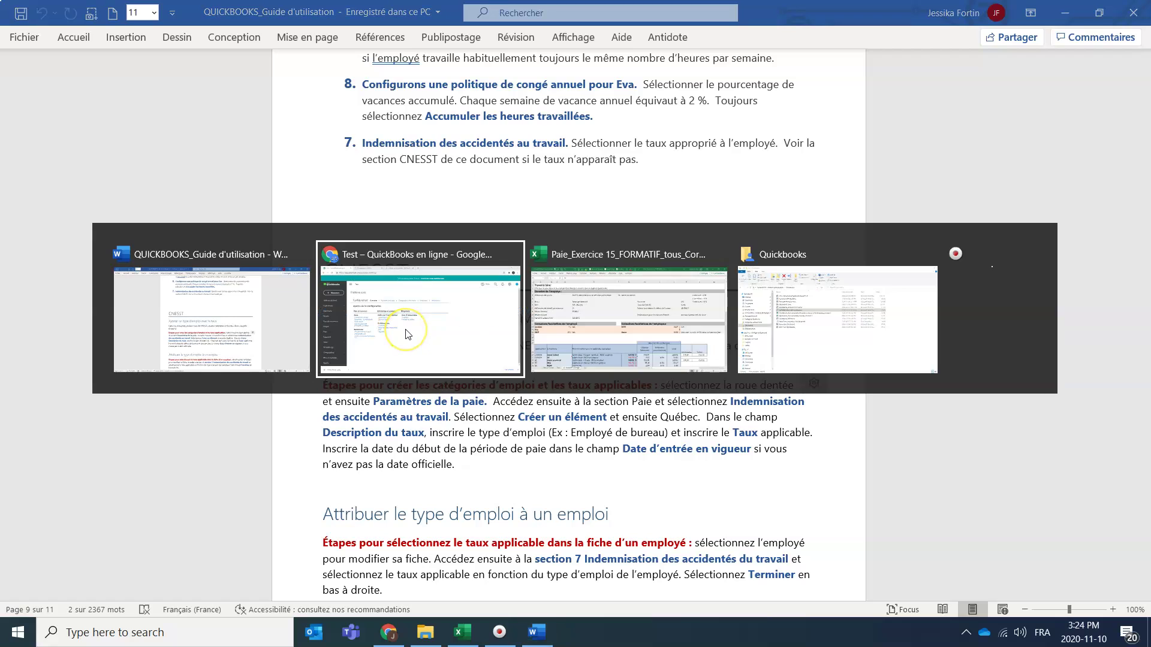
key(alt+Tab)
key(alt+Tab)
key(alt+Tab)
key(alt+Tab)
key(alt+Tab)
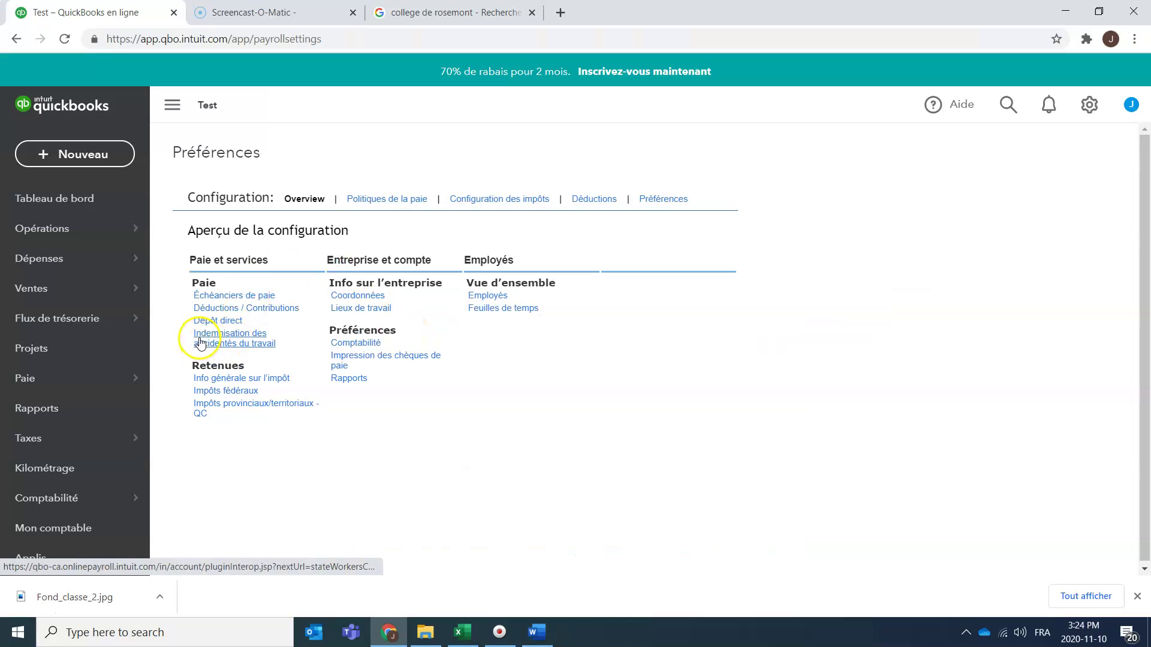
click(221, 345)
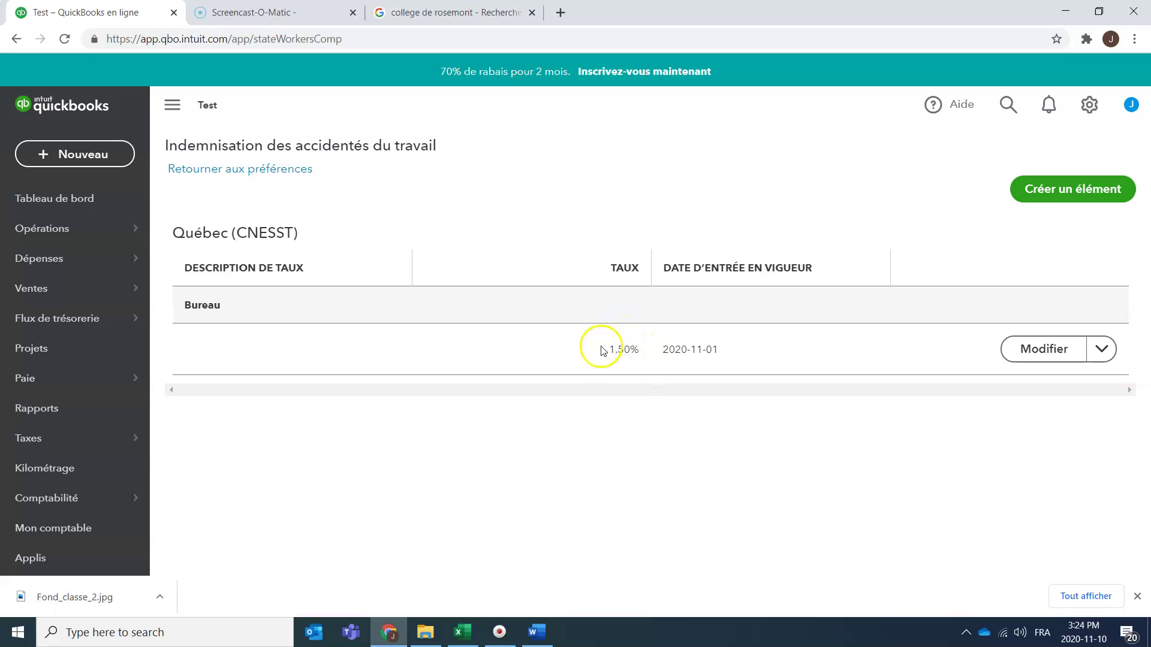
- Rename the Bureau workers' compensation rate to "Bureau 1.5 %" and save it
click(1058, 350)
click(811, 184)
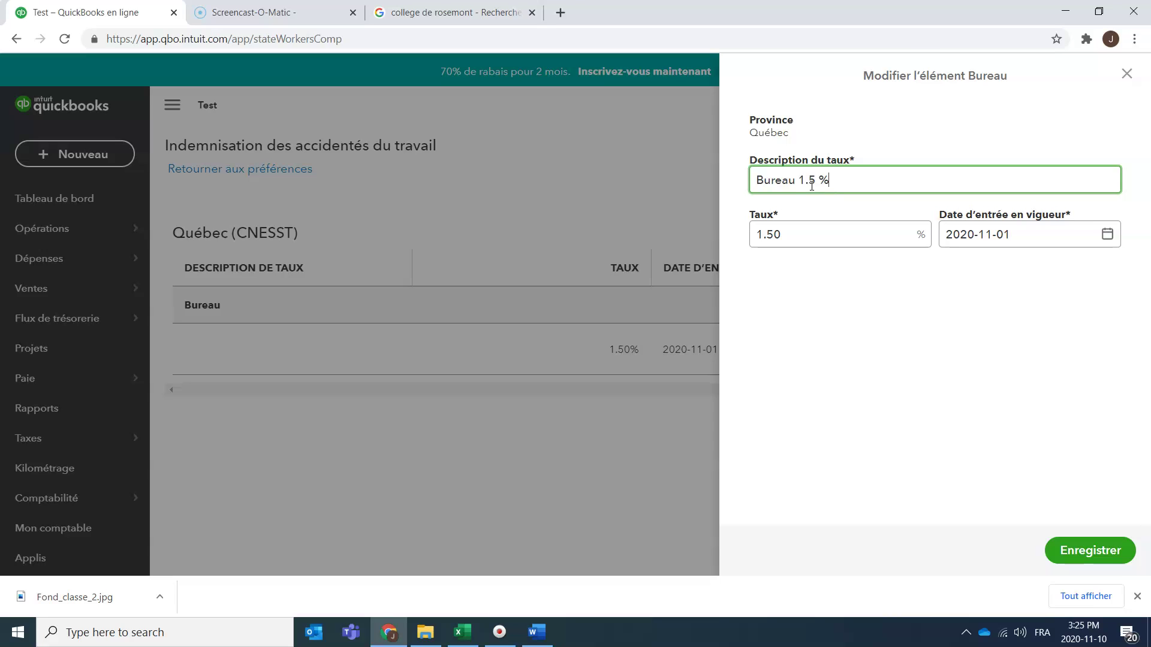
click(1108, 550)
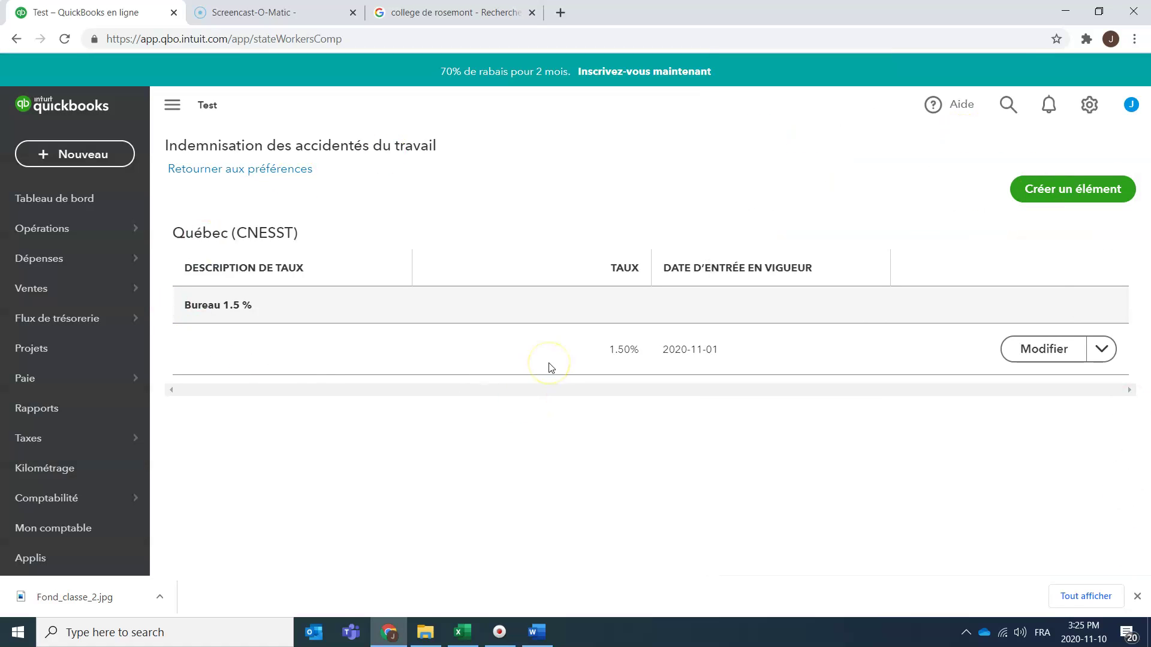
- Check the CNESST rate in the Excel workbook and create a Québec workers' compensation item described "Boulanger 5%" with a 5% rate
key(alt+Tab)
key(alt+Tab)
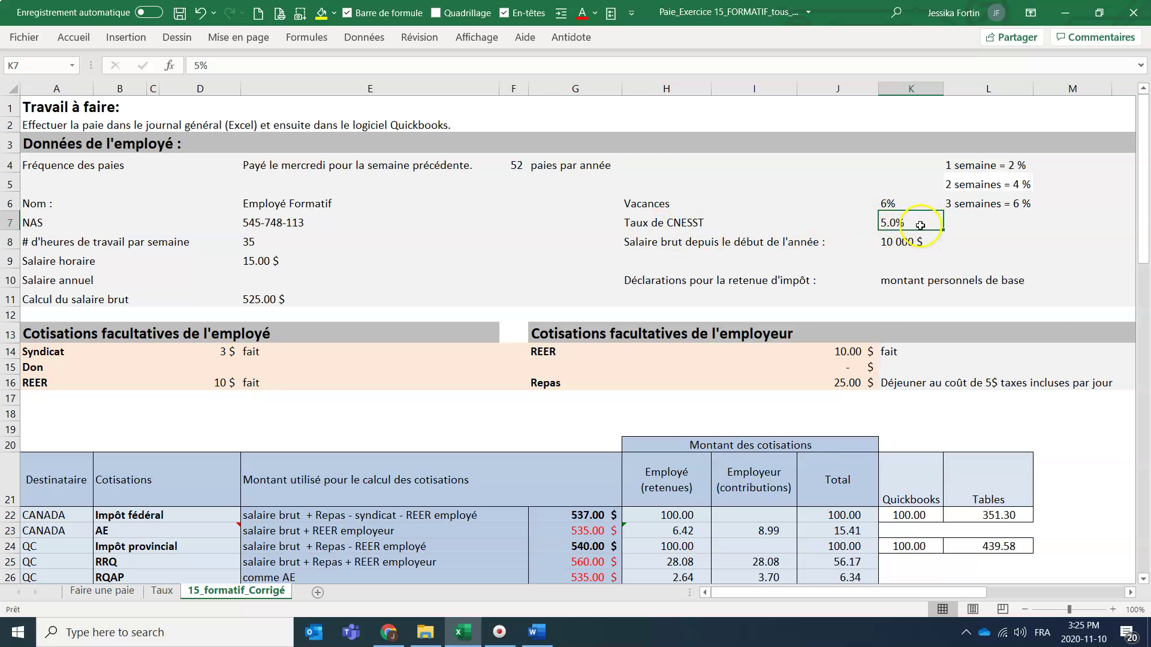
key(alt+Tab)
click(1040, 188)
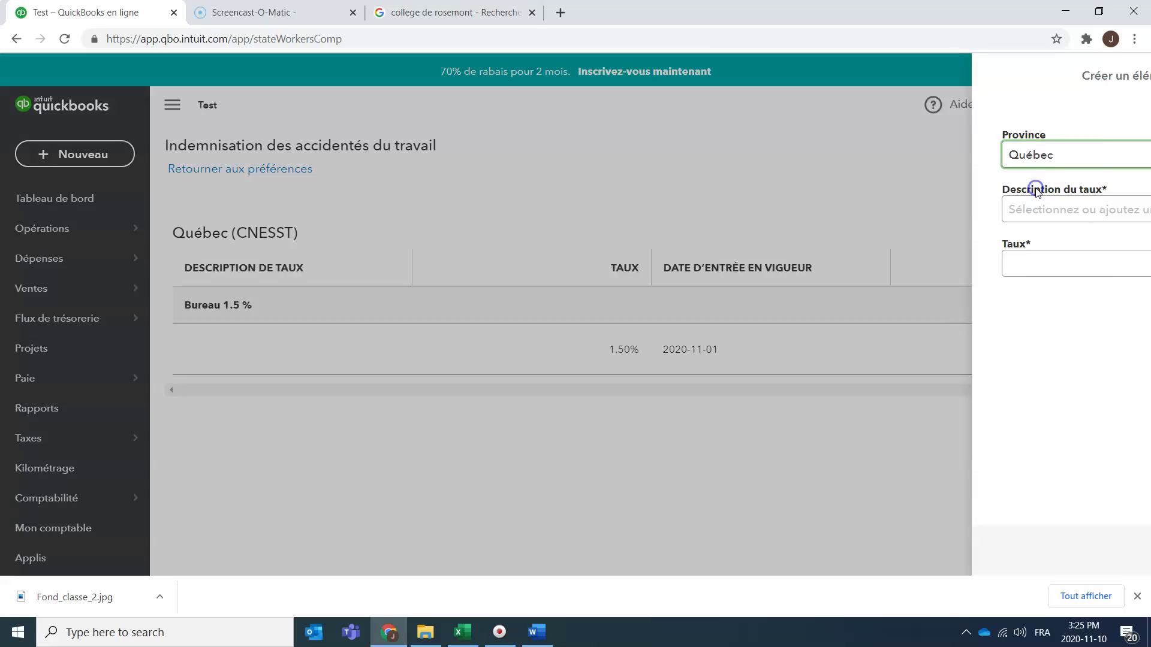
click(853, 211)
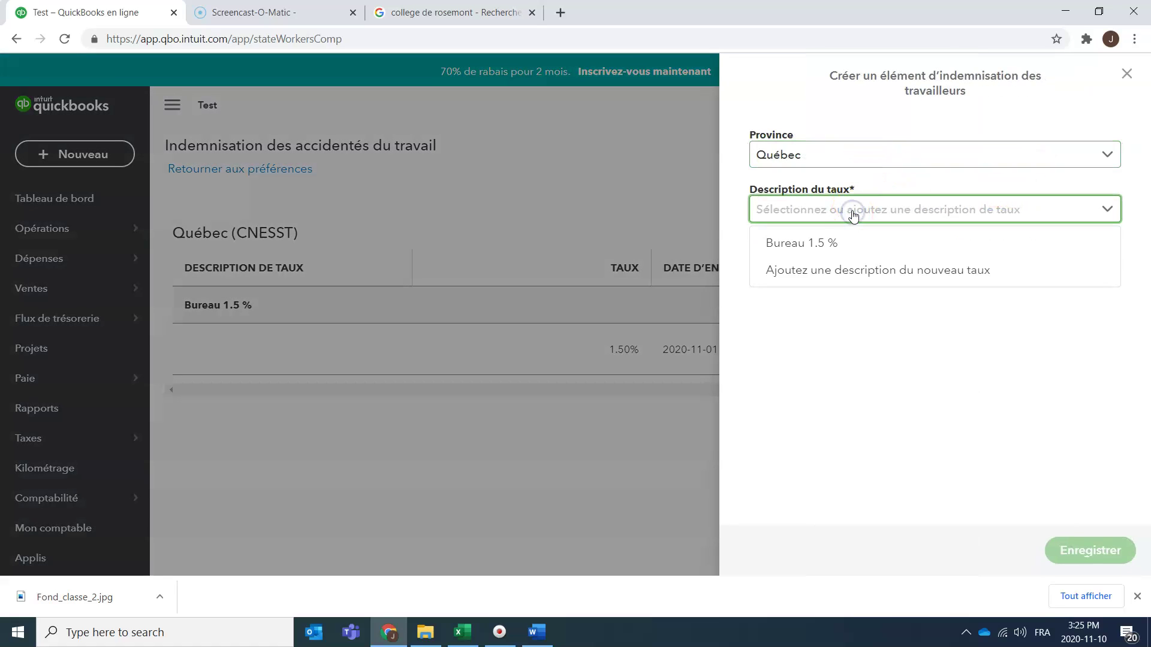
click(836, 269)
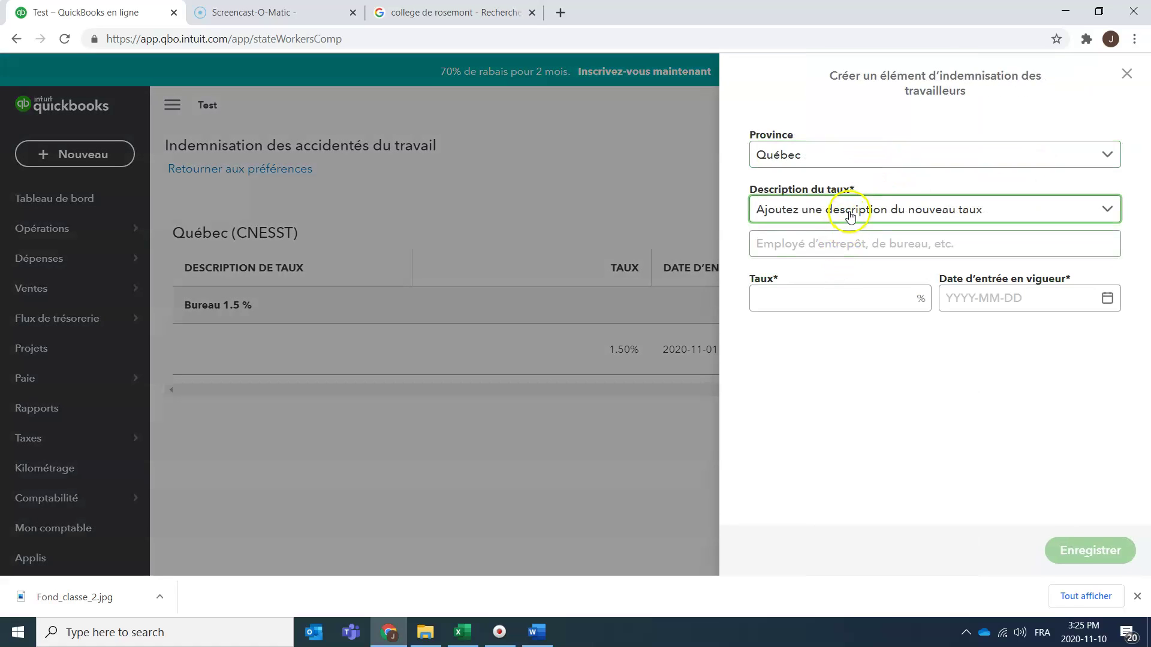
click(841, 252)
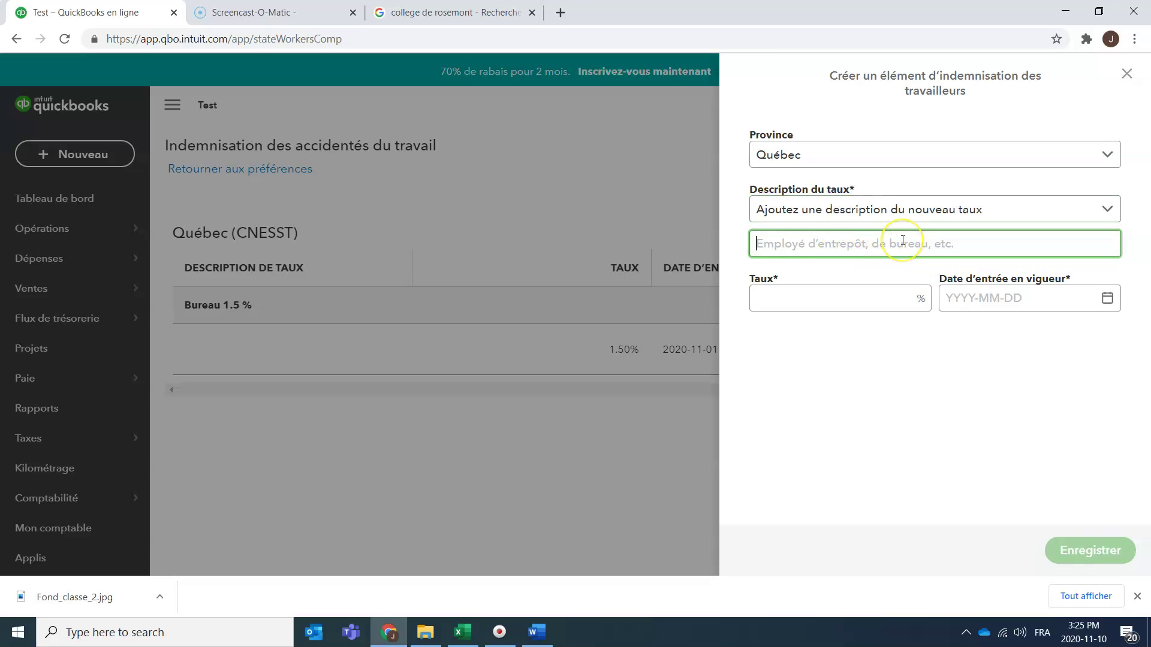
text(Boulanger 5%)
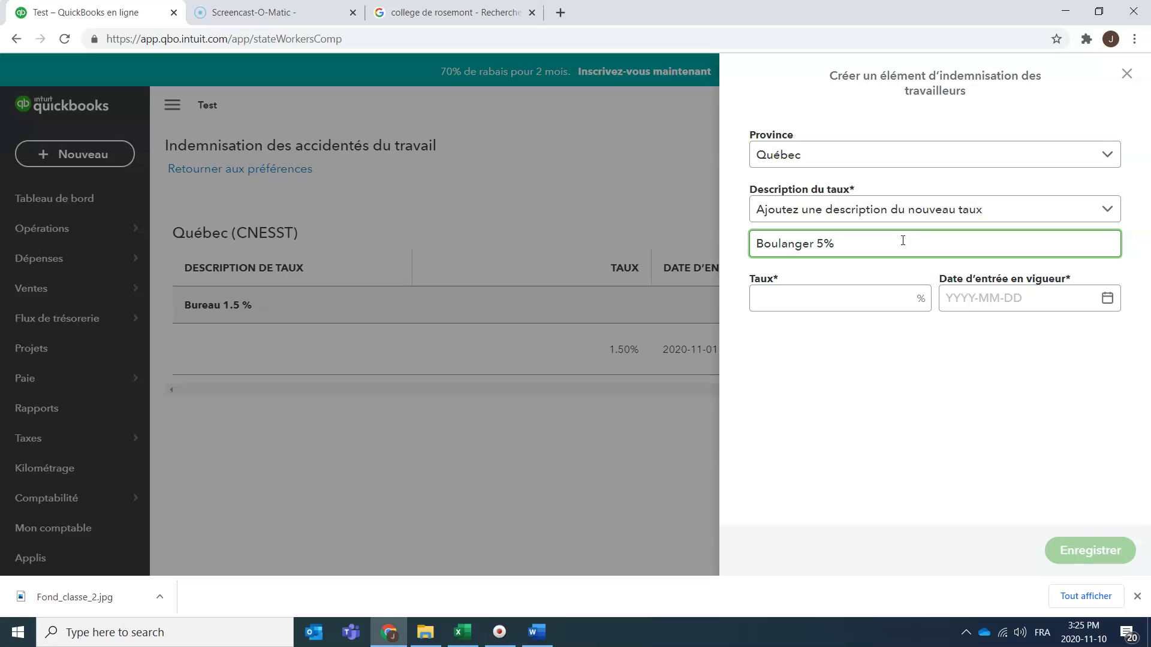
click(891, 294)
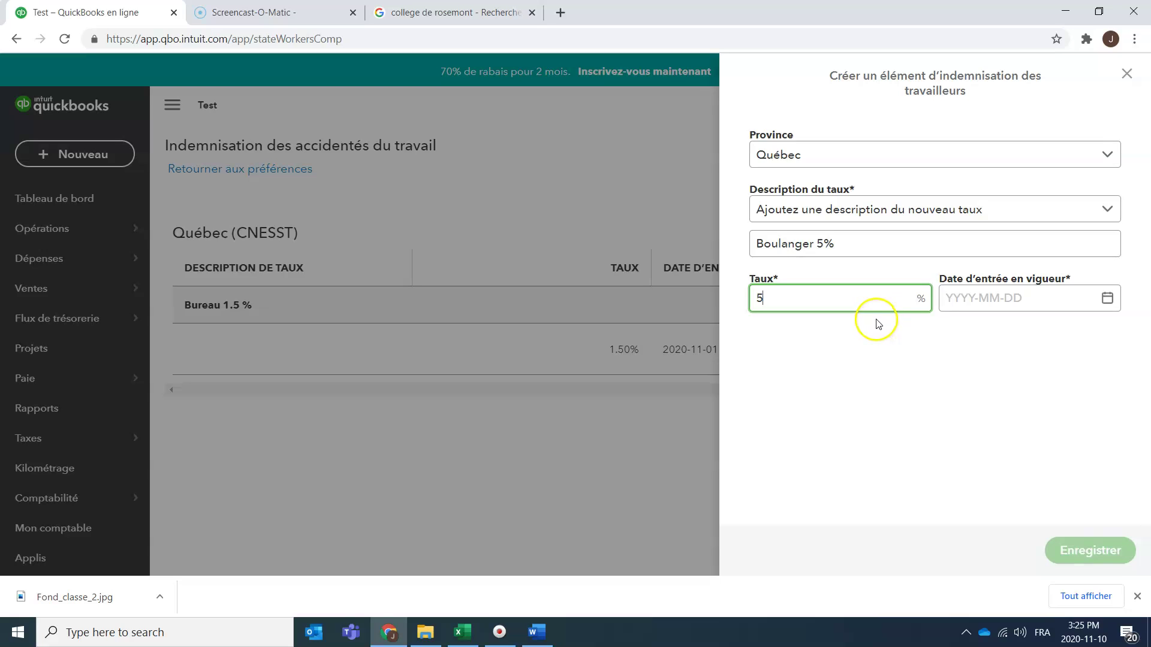
click(855, 247)
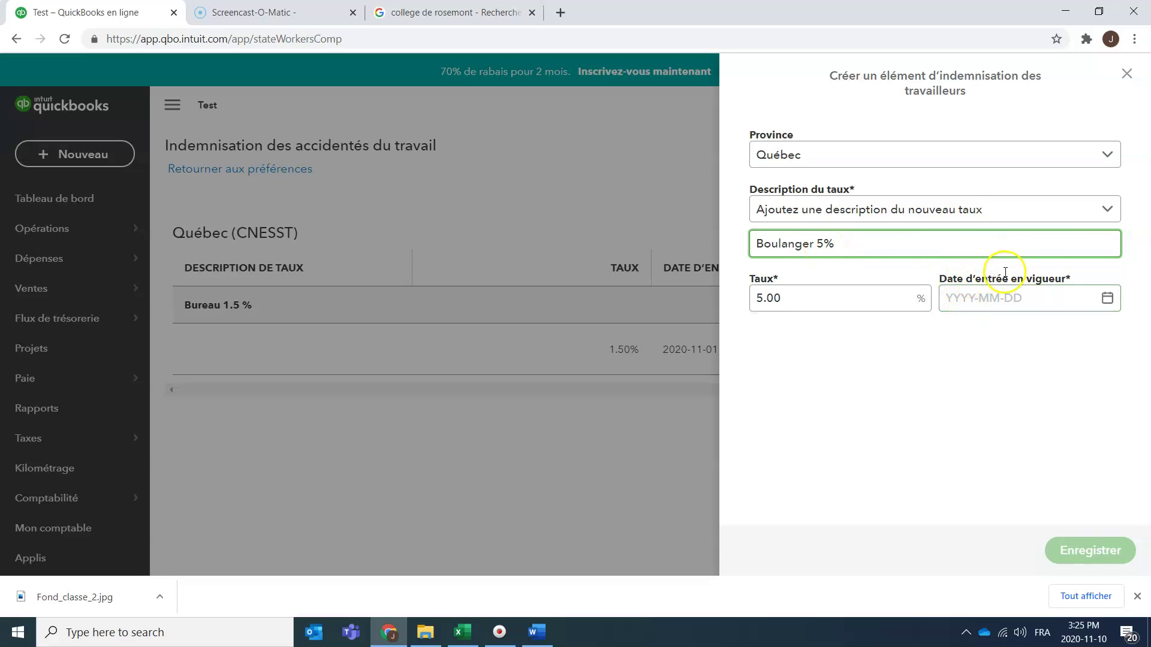
- Set the new Boulanger rate's effective date to 2020-11-01
click(1108, 300)
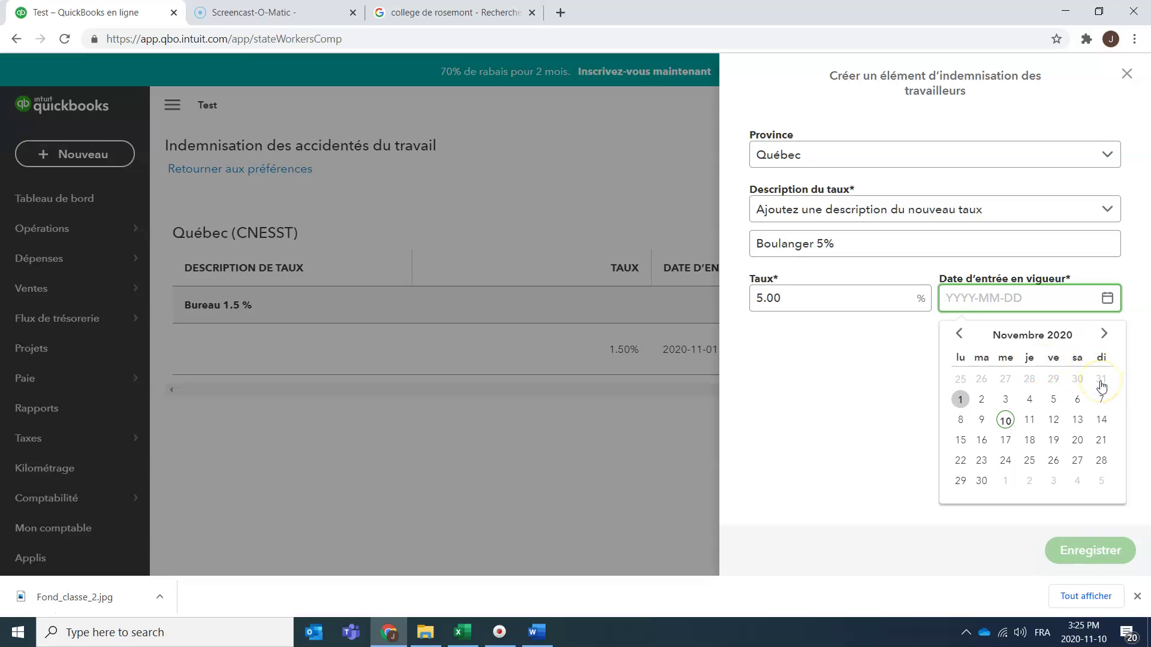
click(958, 382)
click(961, 400)
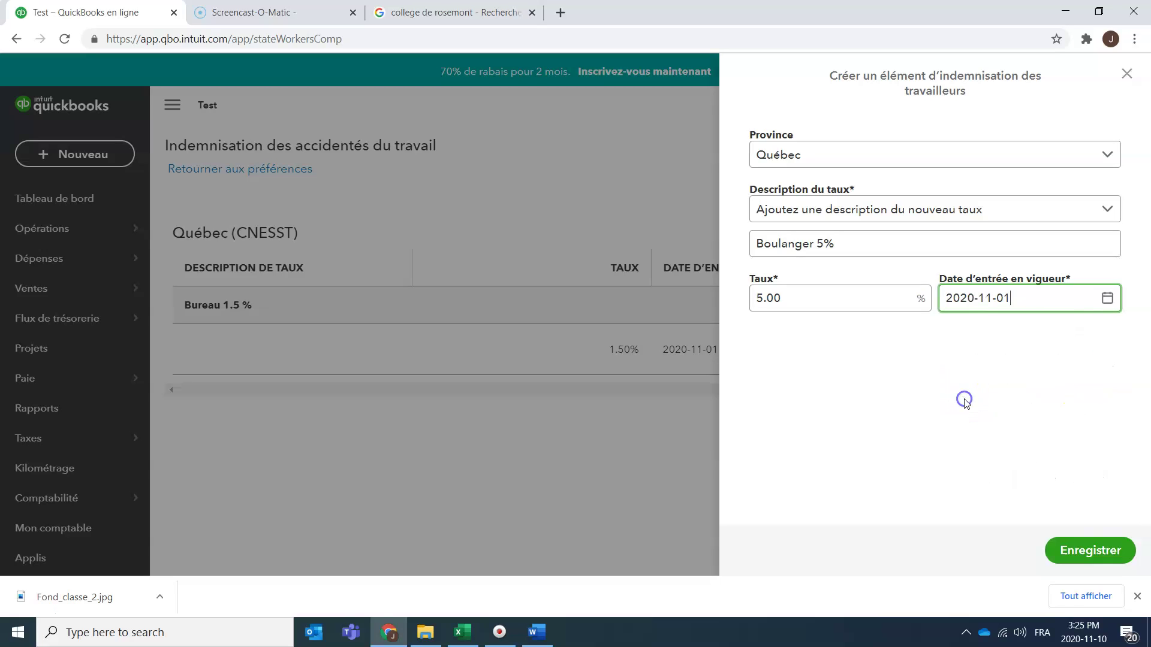
- Set the Boulanger rate's effective date to 2020-10-25 and save the item
click(1107, 299)
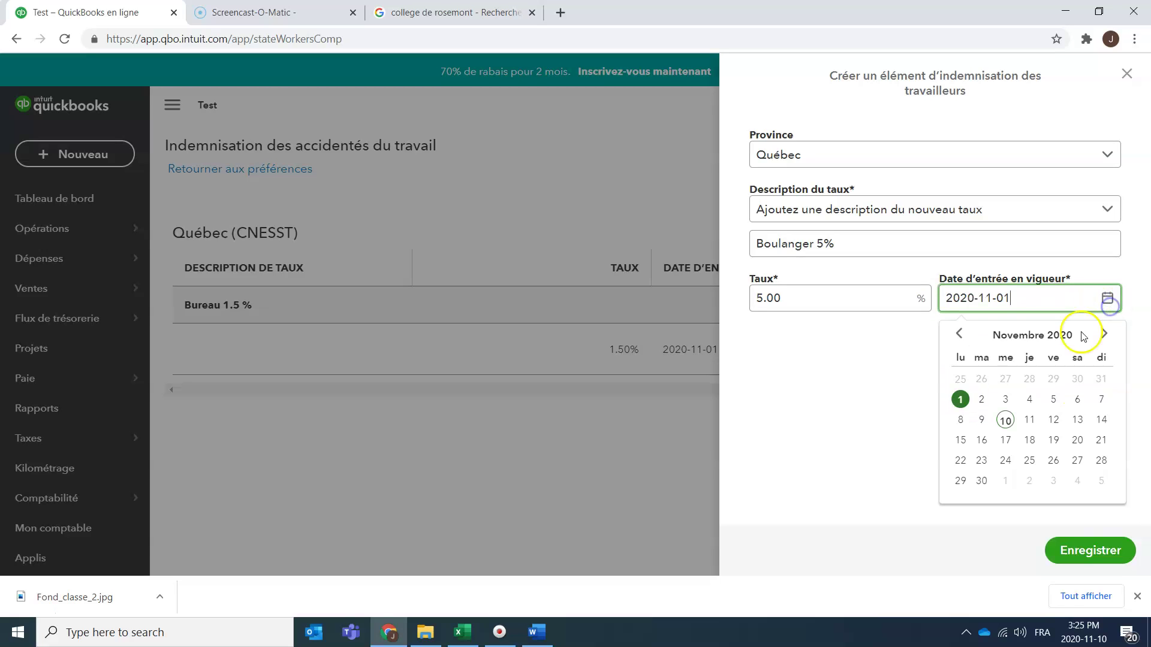
click(959, 334)
click(960, 461)
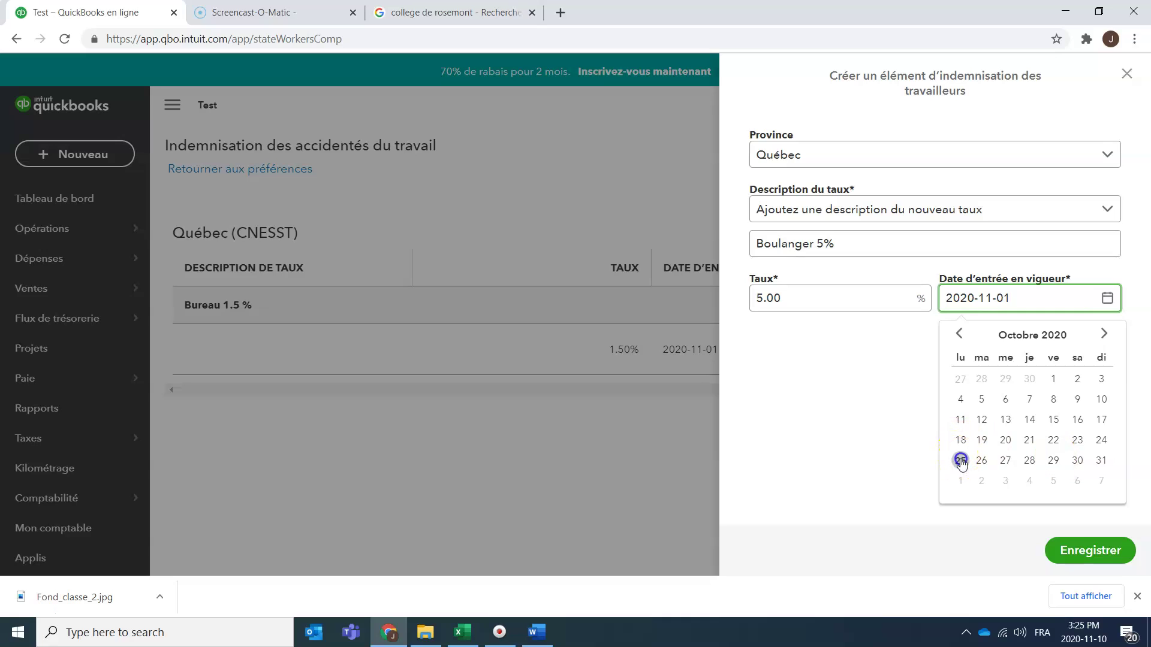
click(1076, 553)
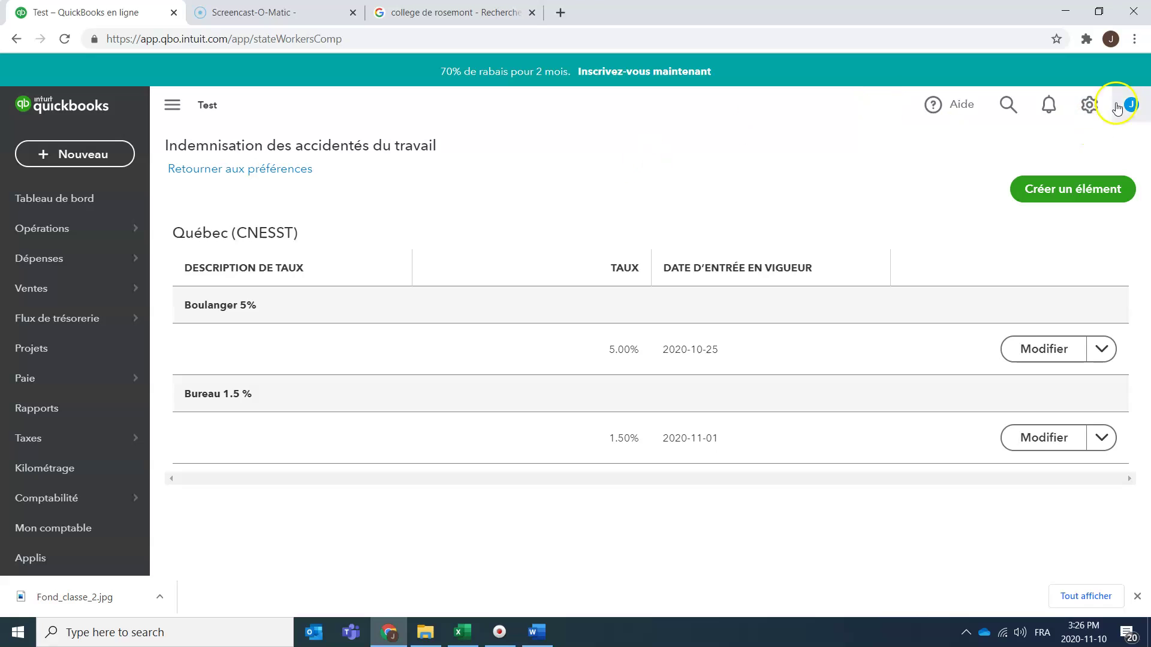
- Revisit the payroll settings overview, and open the employee's record for editing from the payroll employee list
click(1090, 107)
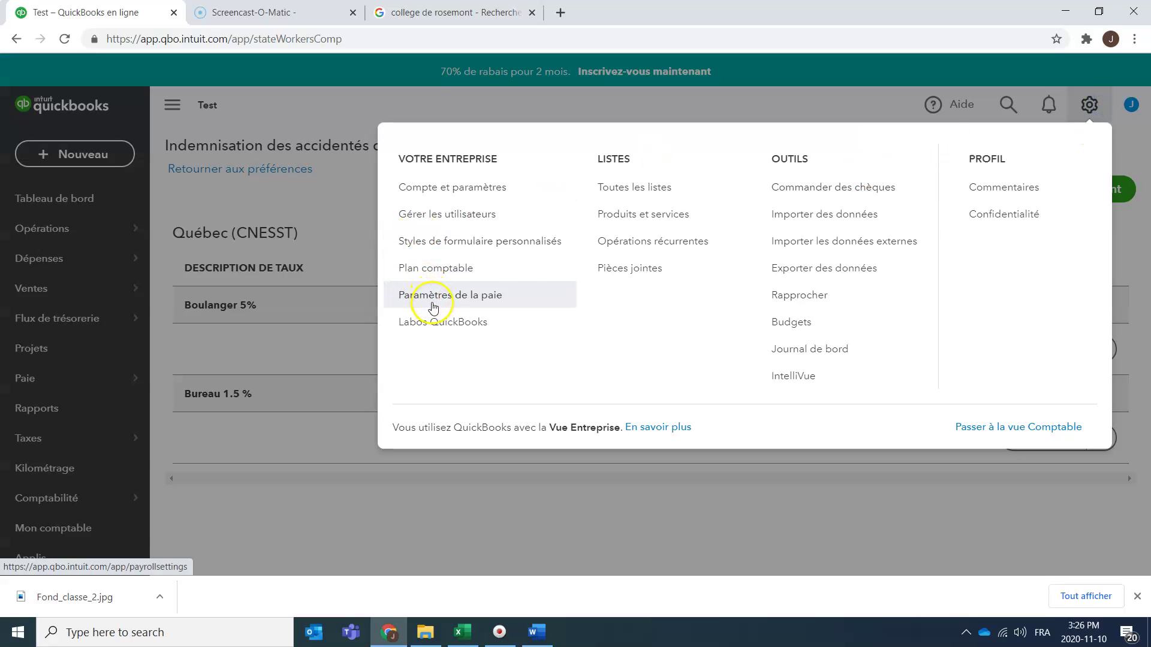
click(488, 296)
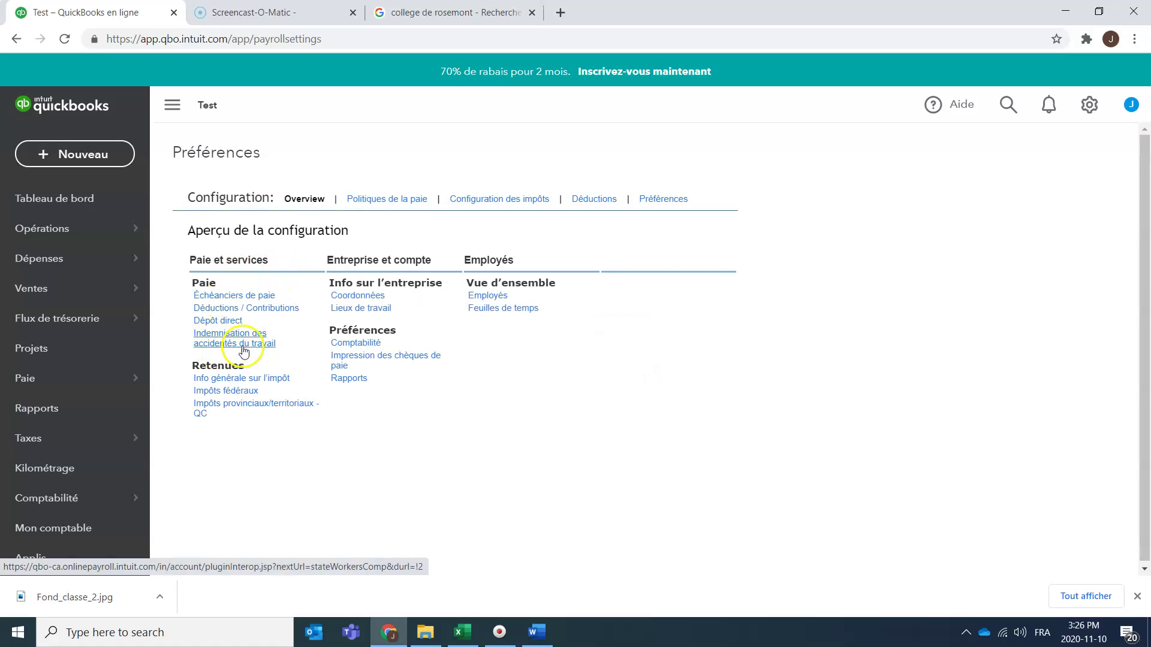
mouse_move(69, 379)
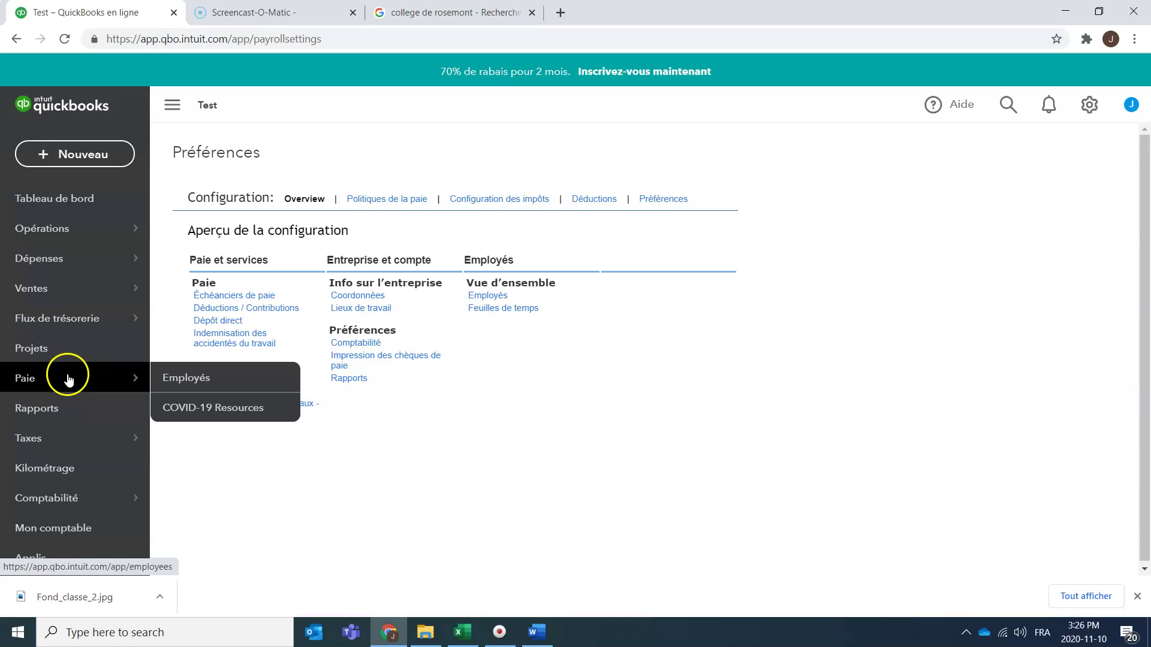
click(180, 380)
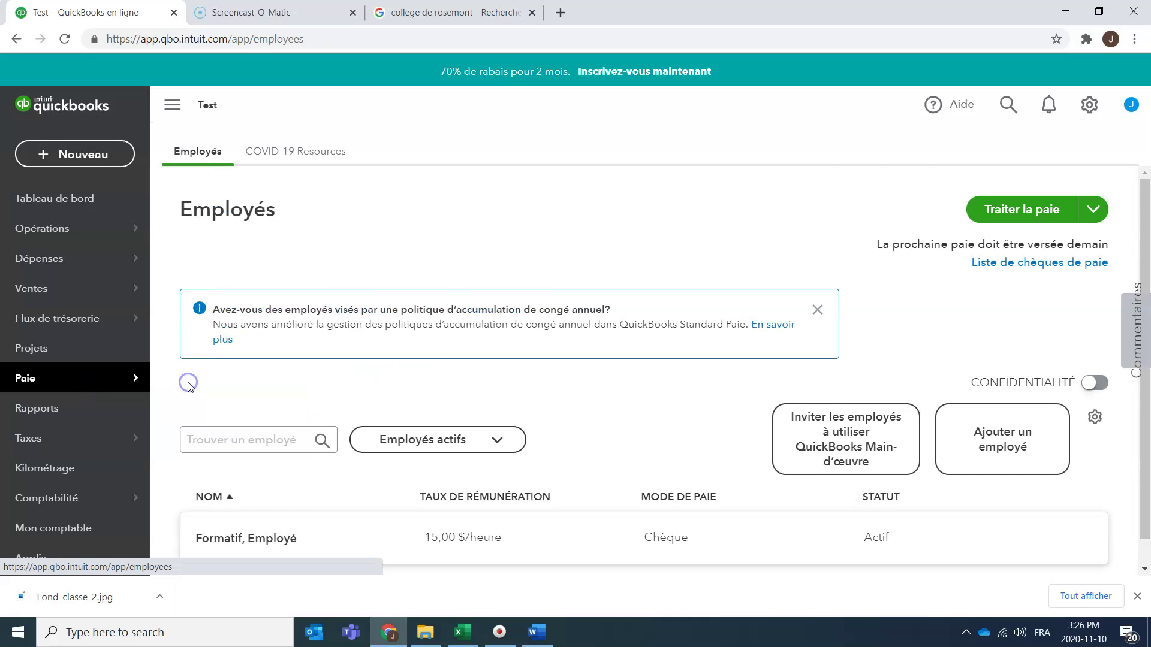
scroll(336, 420, down, 1)
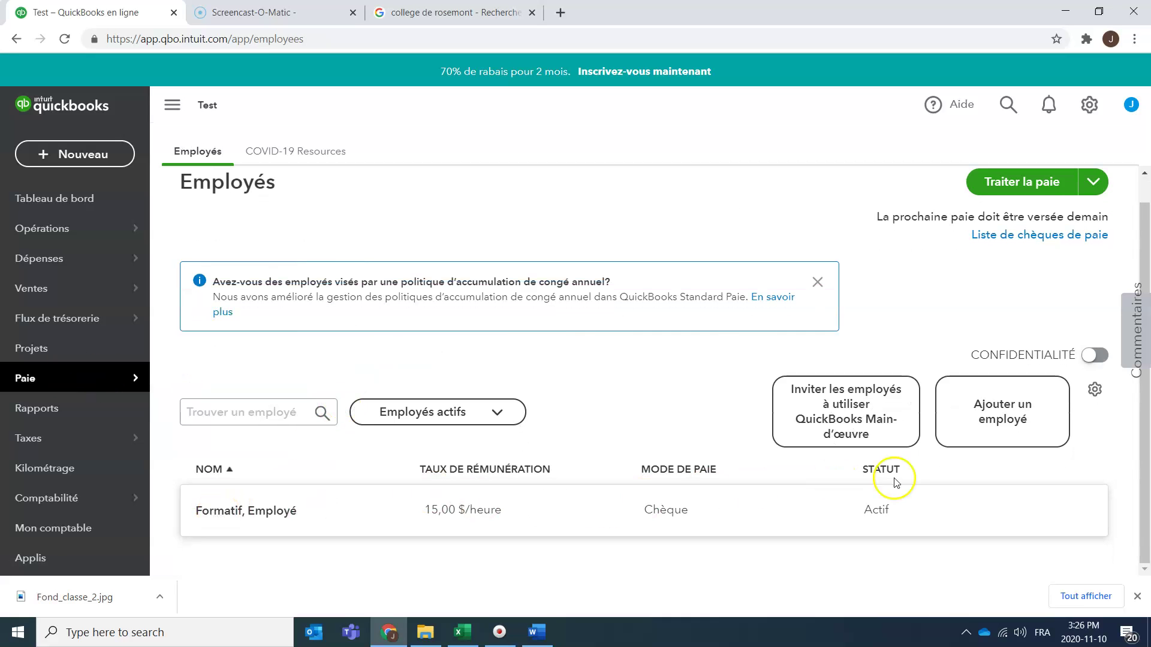
click(258, 514)
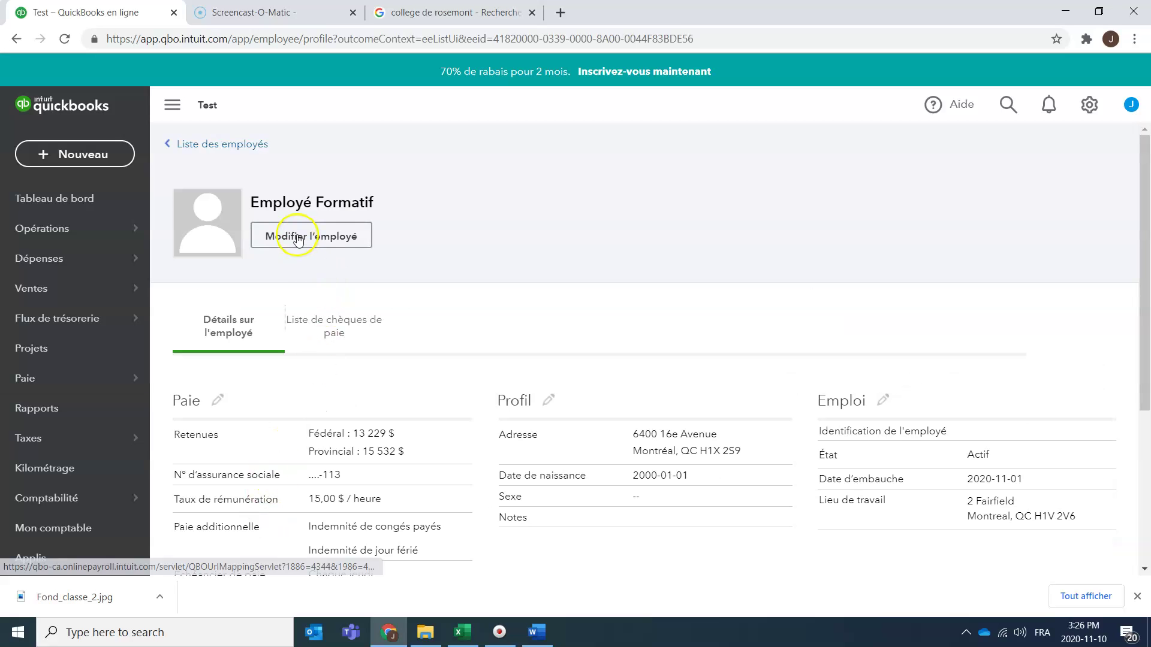
click(297, 237)
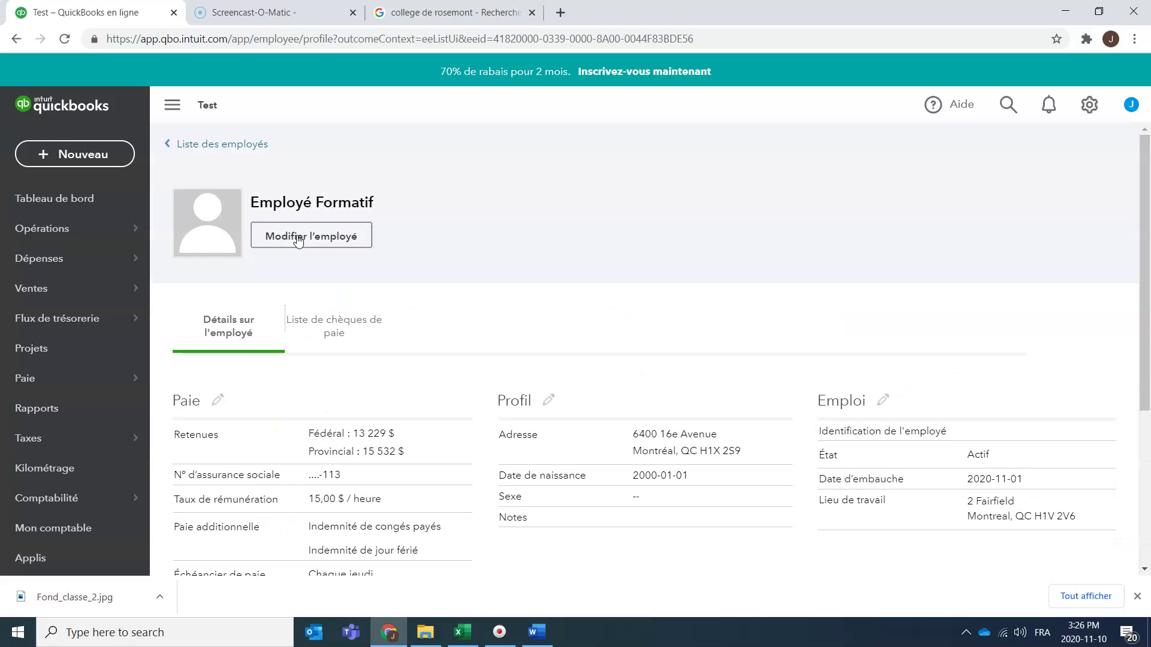
- Assign the Boulanger 5% workers' compensation rate to the employee in section 7 and finish the record
scroll(298, 236, down, 2)
scroll(298, 235, down, 15)
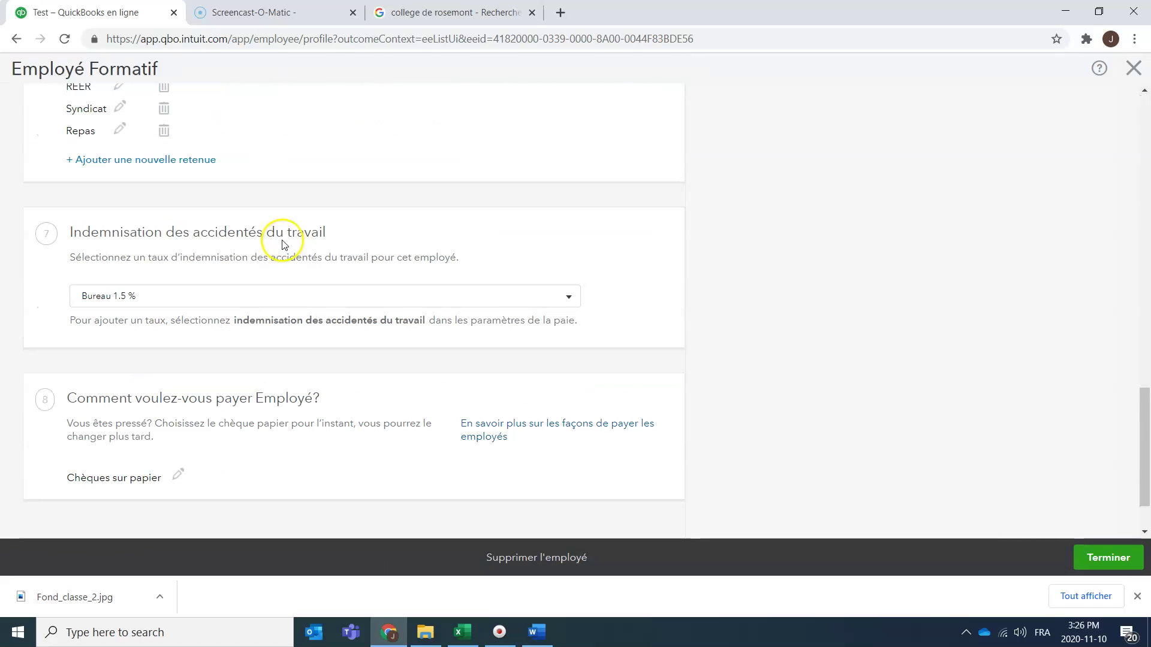
click(563, 296)
click(96, 347)
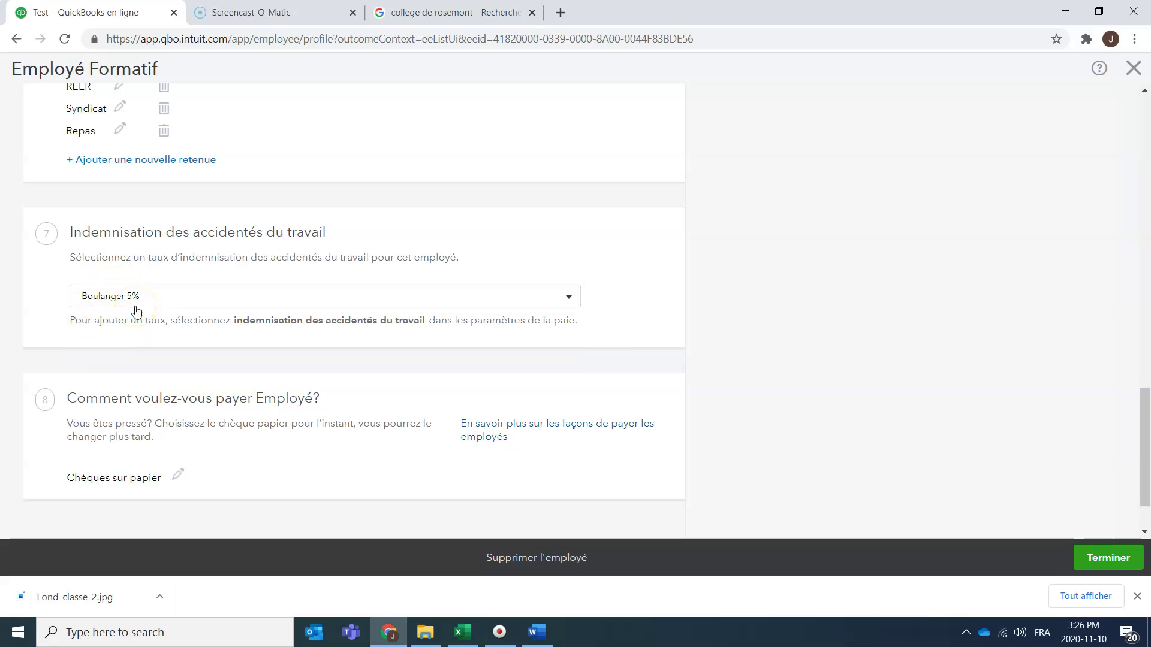
click(1100, 558)
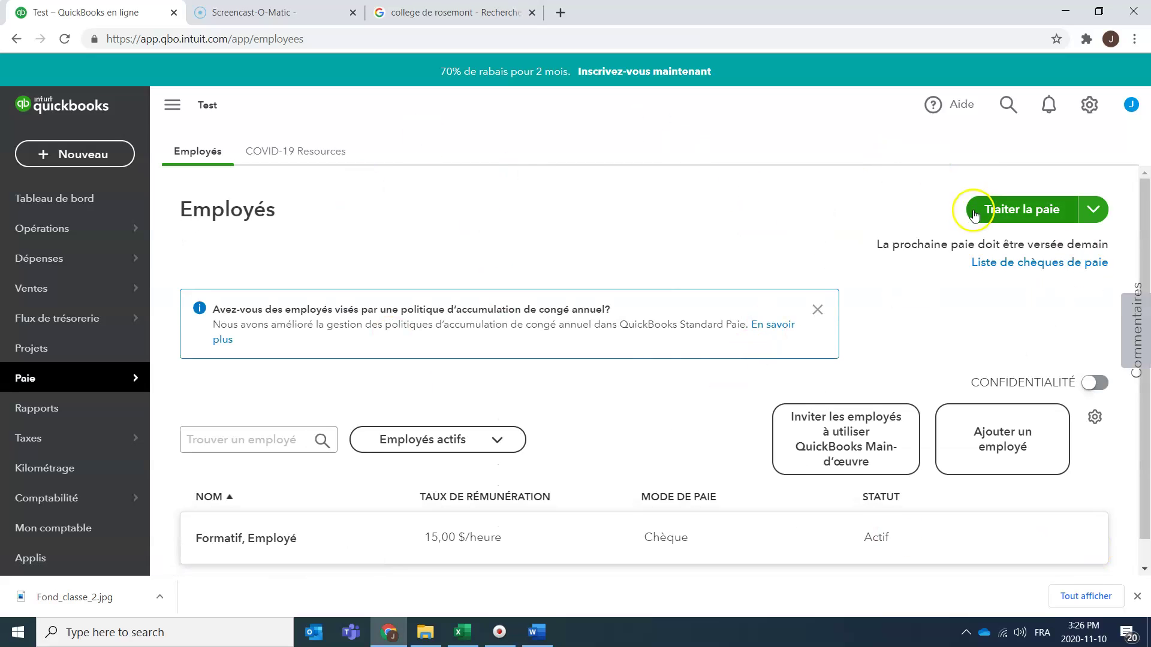
- Start the payroll run, check the weekly hours in the Excel workbook, and enter 35 regular hours for the employee
click(992, 216)
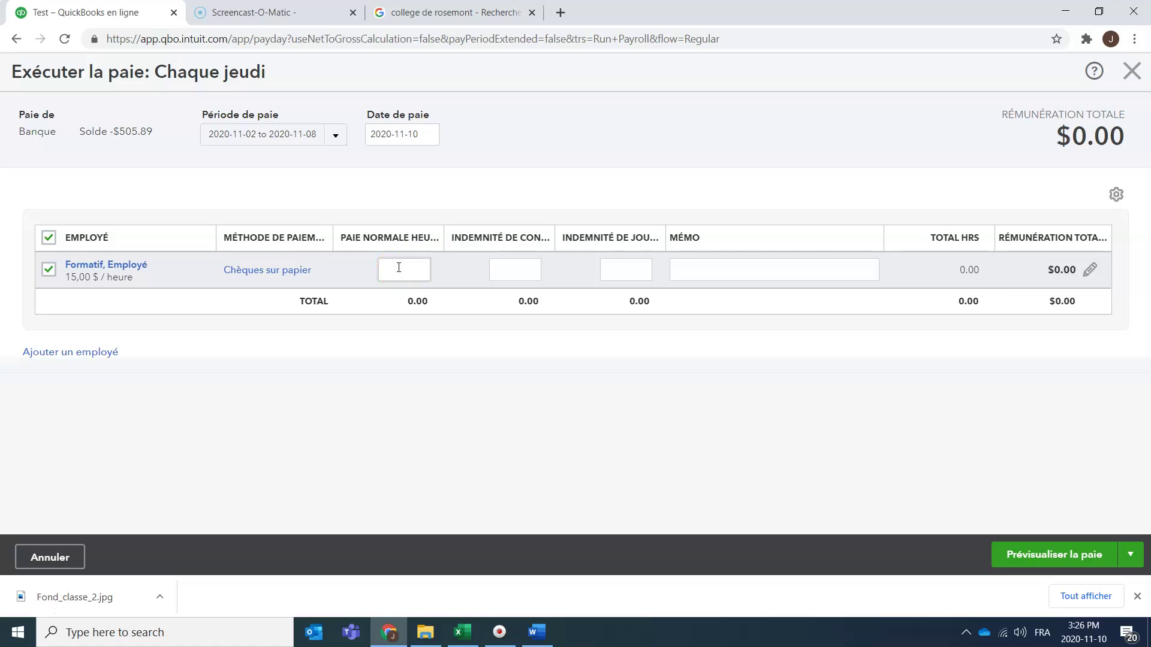
click(462, 632)
click(261, 268)
click(258, 245)
key(alt+Tab)
click(528, 275)
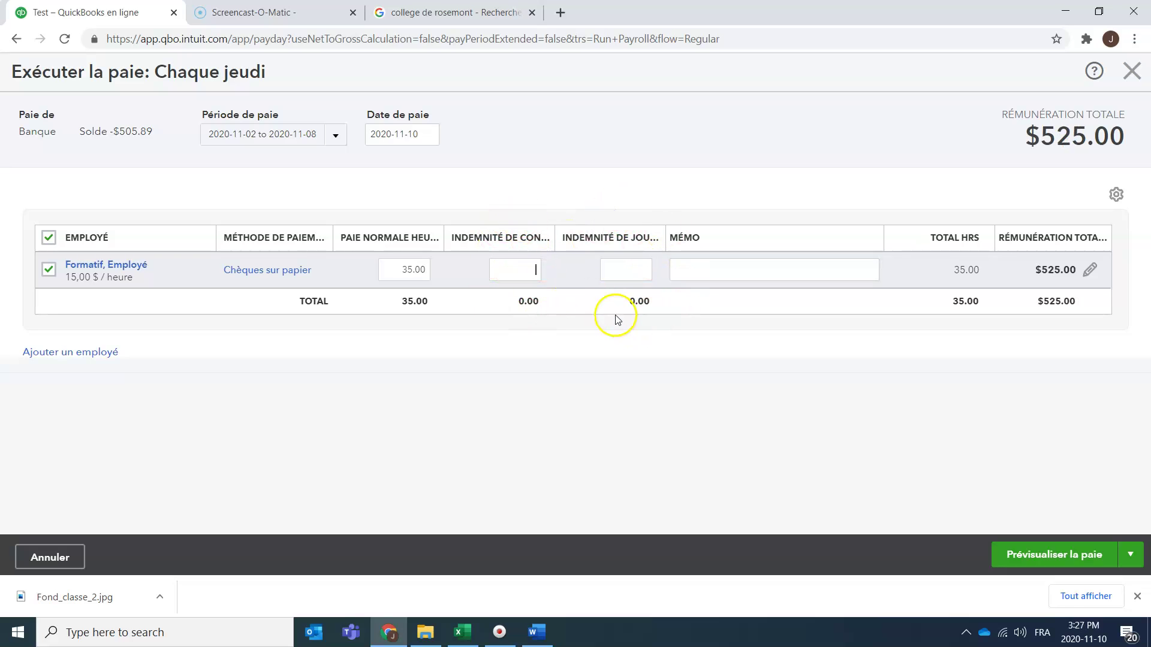
- Set the pay date to 2020-11-11, checking it and the pay period against the Windows calendar
click(1095, 638)
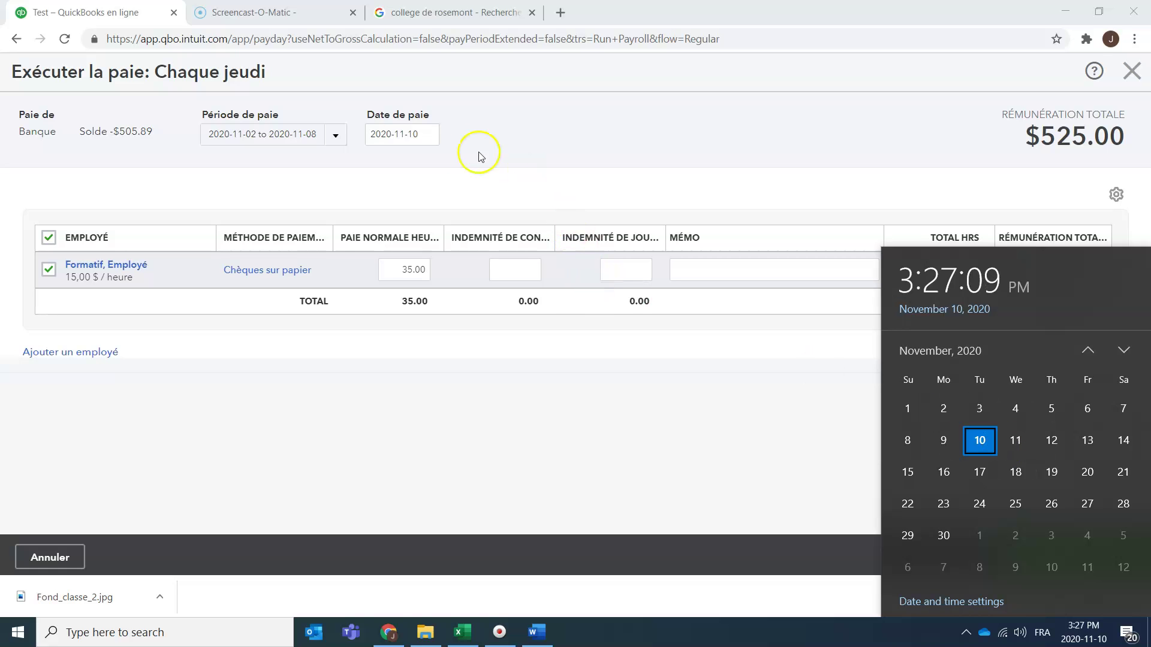
click(392, 134)
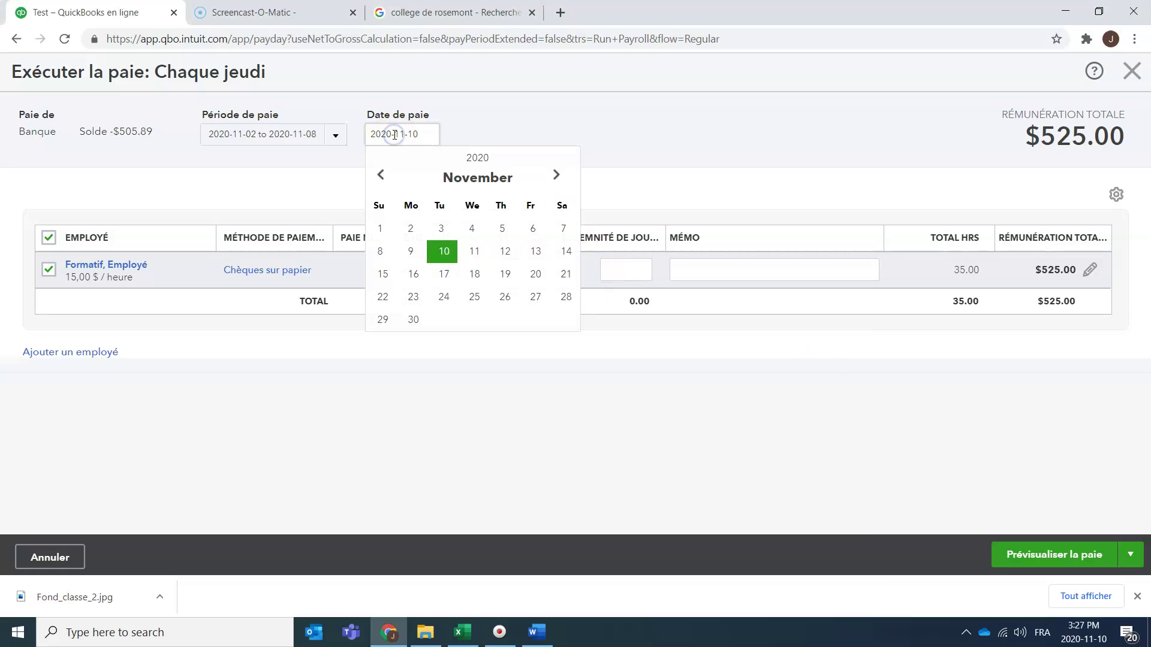
click(473, 251)
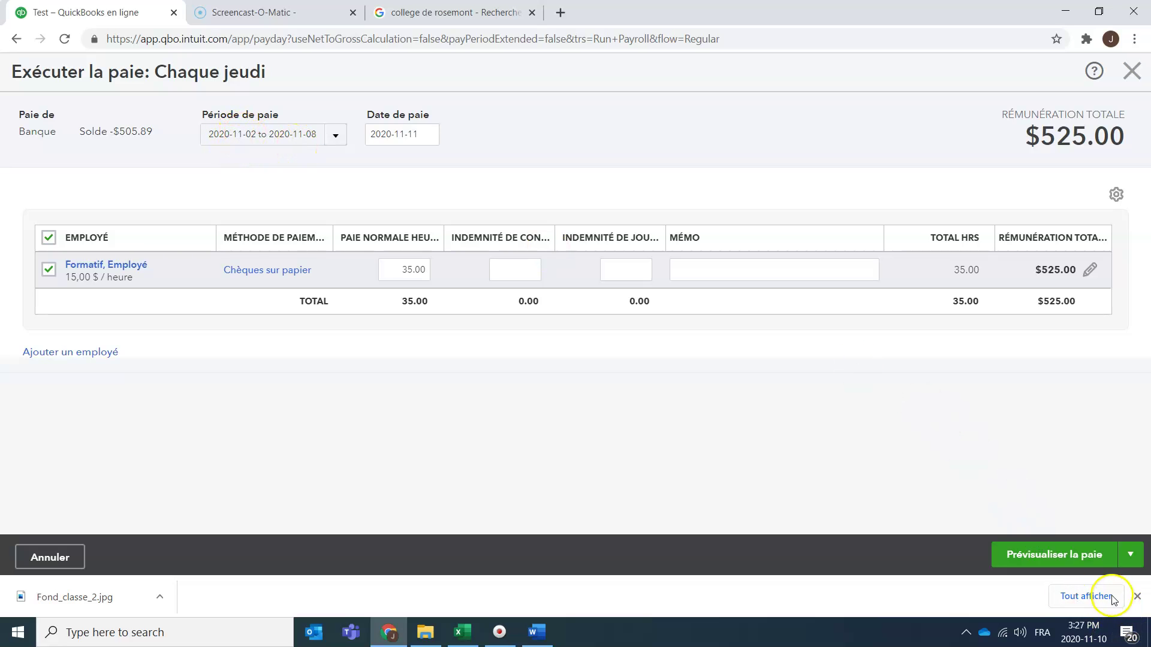
click(1072, 638)
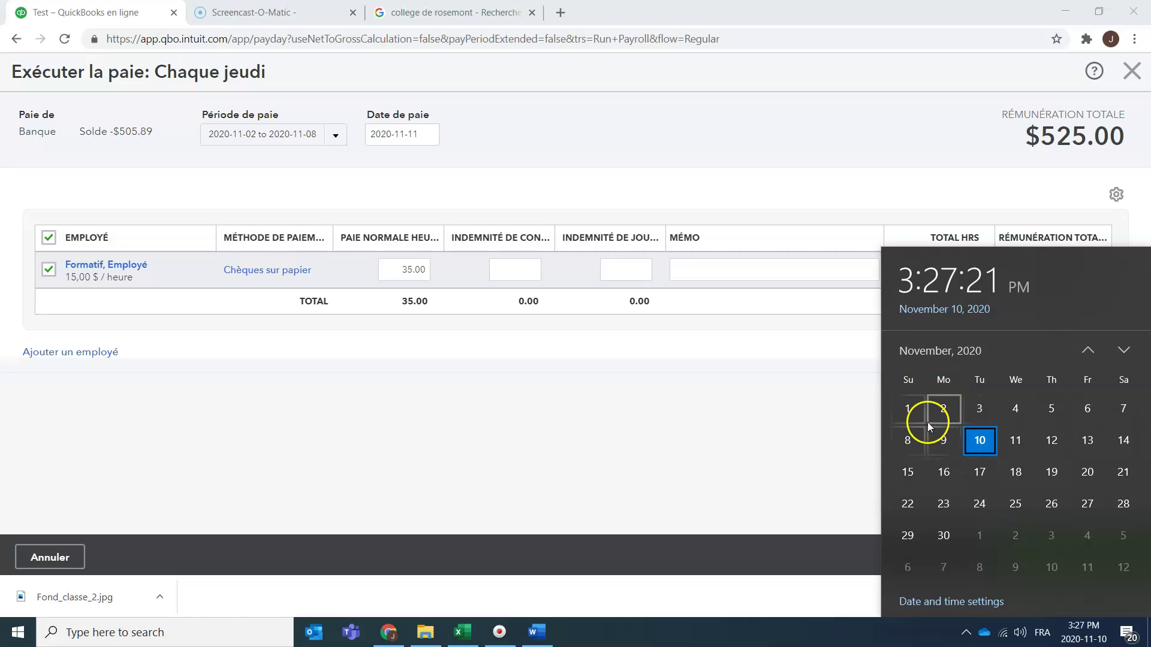
click(358, 190)
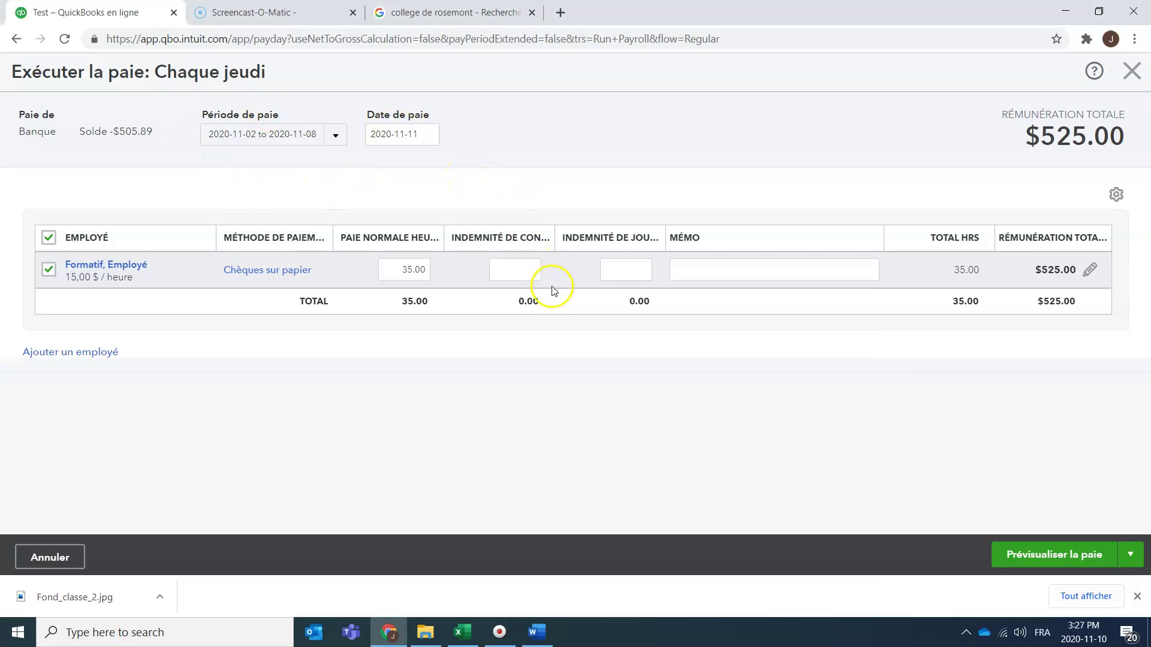
- Preview the weekly pay and open the detailed payroll report for the run
click(1083, 557)
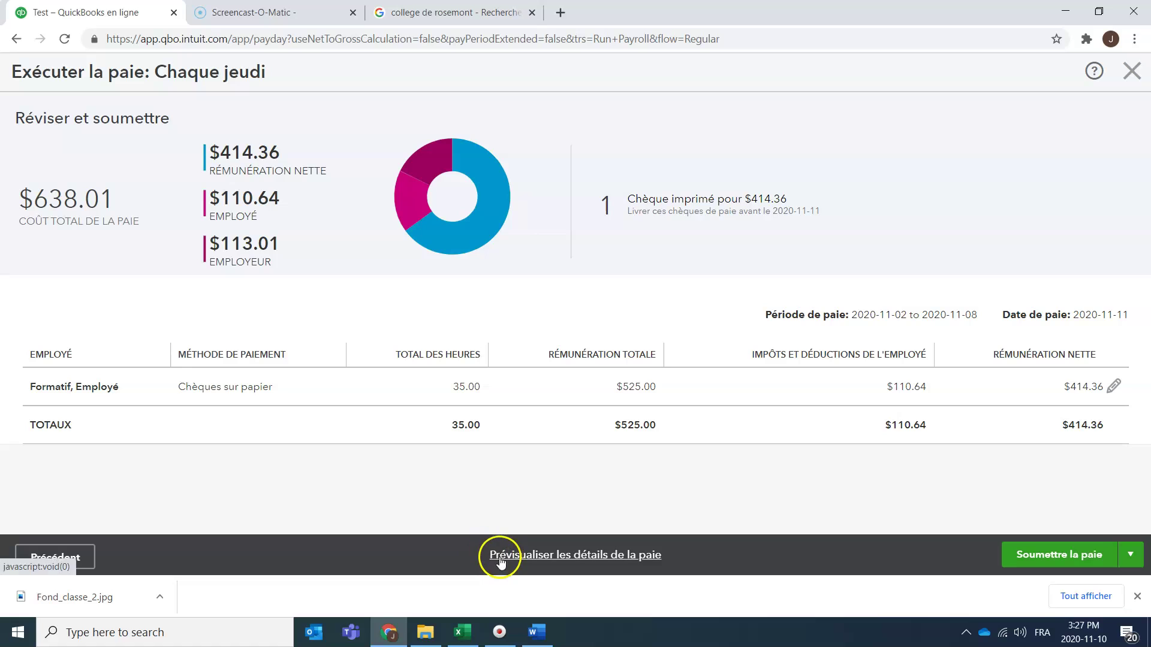
click(557, 564)
click(556, 562)
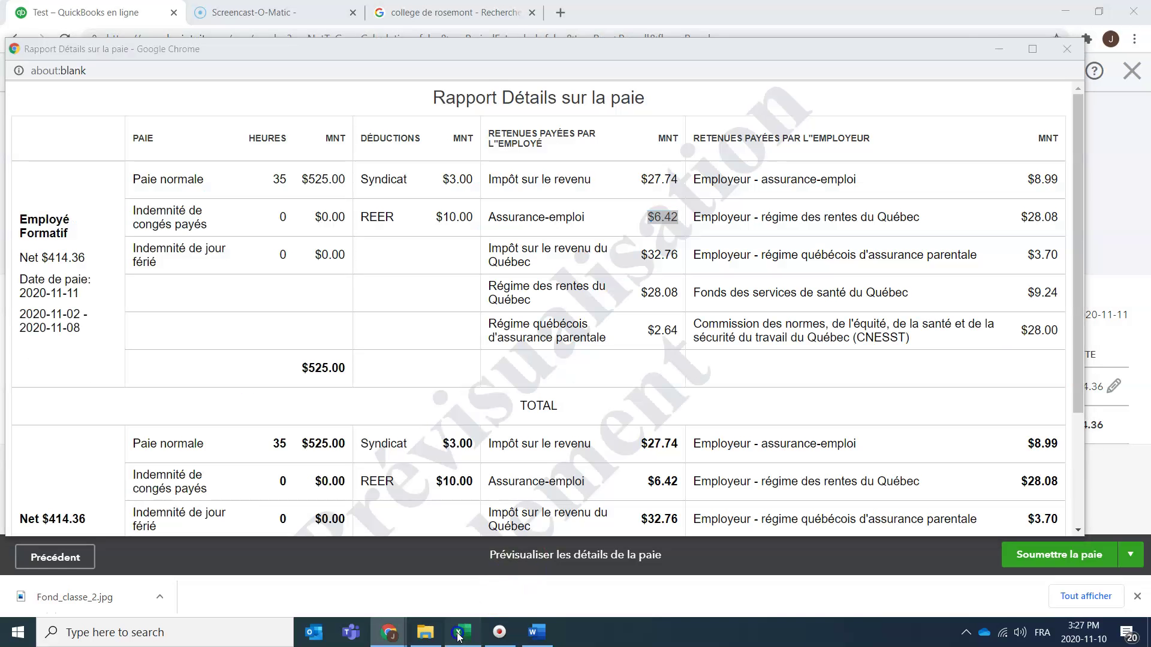
- Switch to the Excel workbook and enter 27.74 as the Quickbooks amount for the federal income tax, taken from the payroll report
click(462, 632)
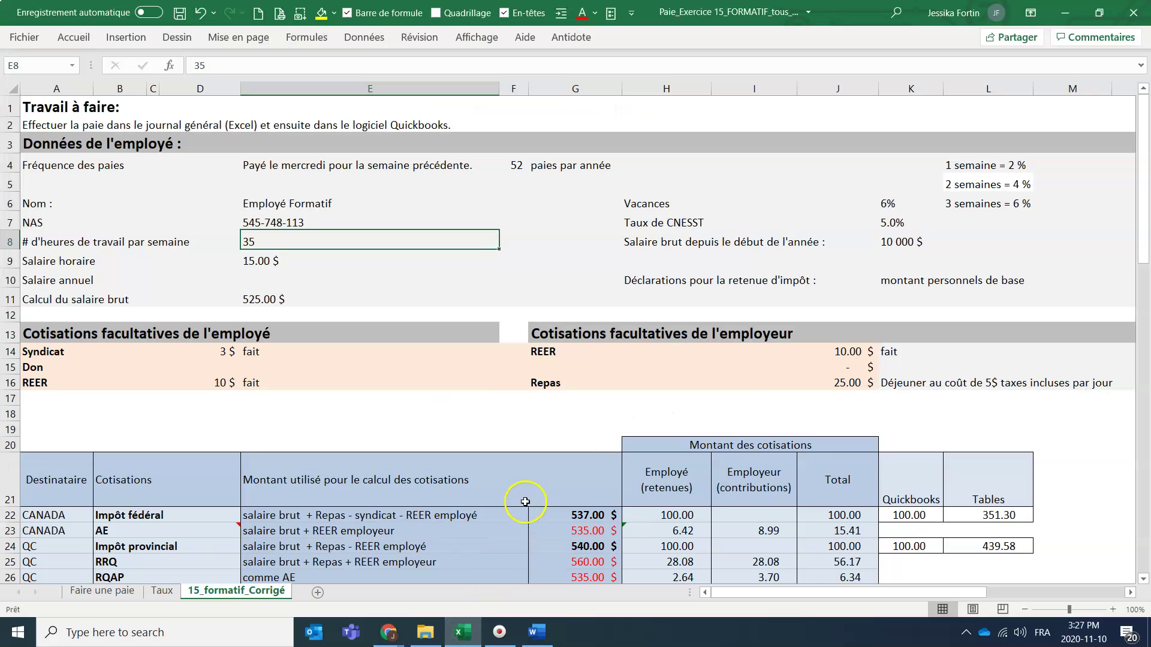
scroll(525, 501, down, 2)
click(664, 417)
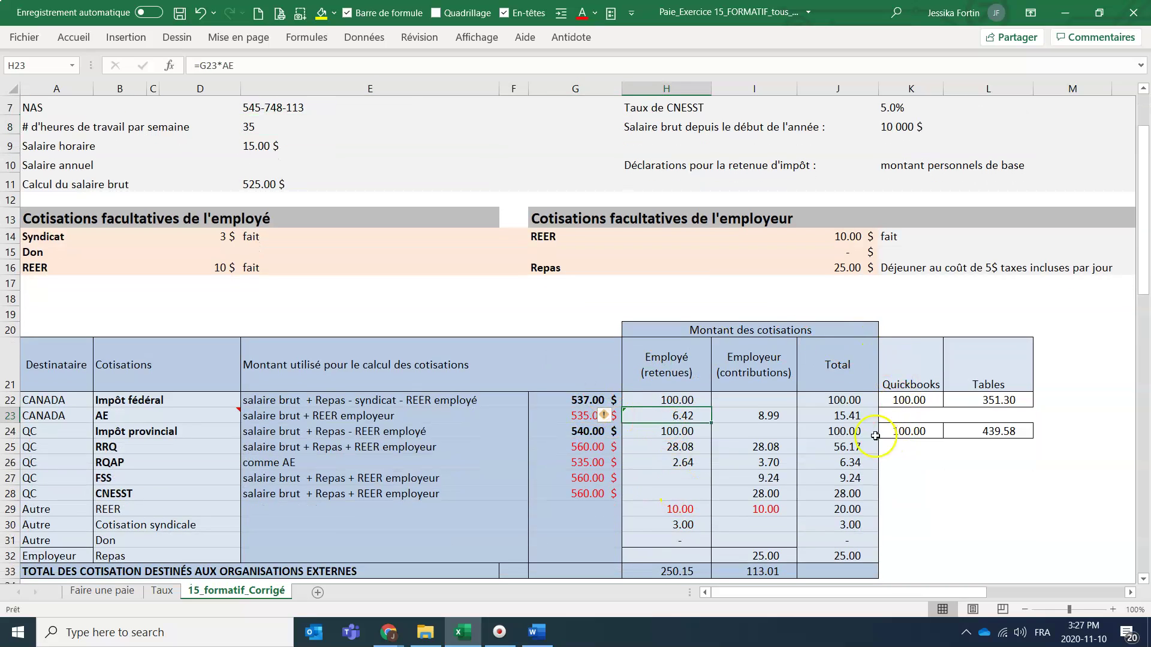
click(906, 399)
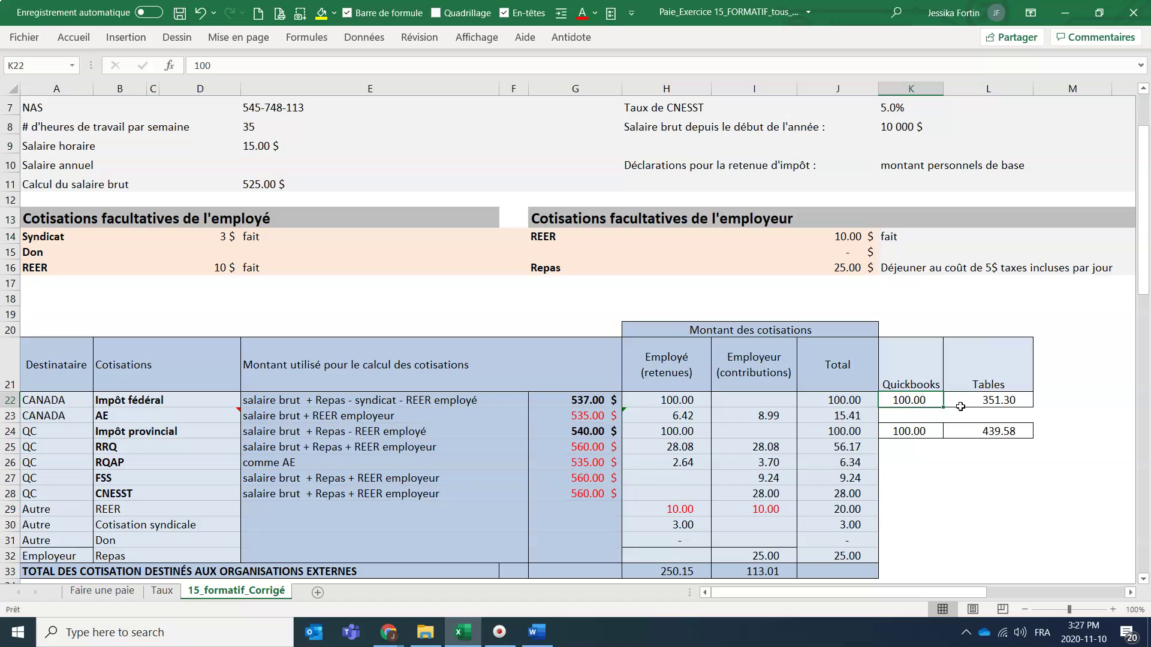
key(alt+Tab)
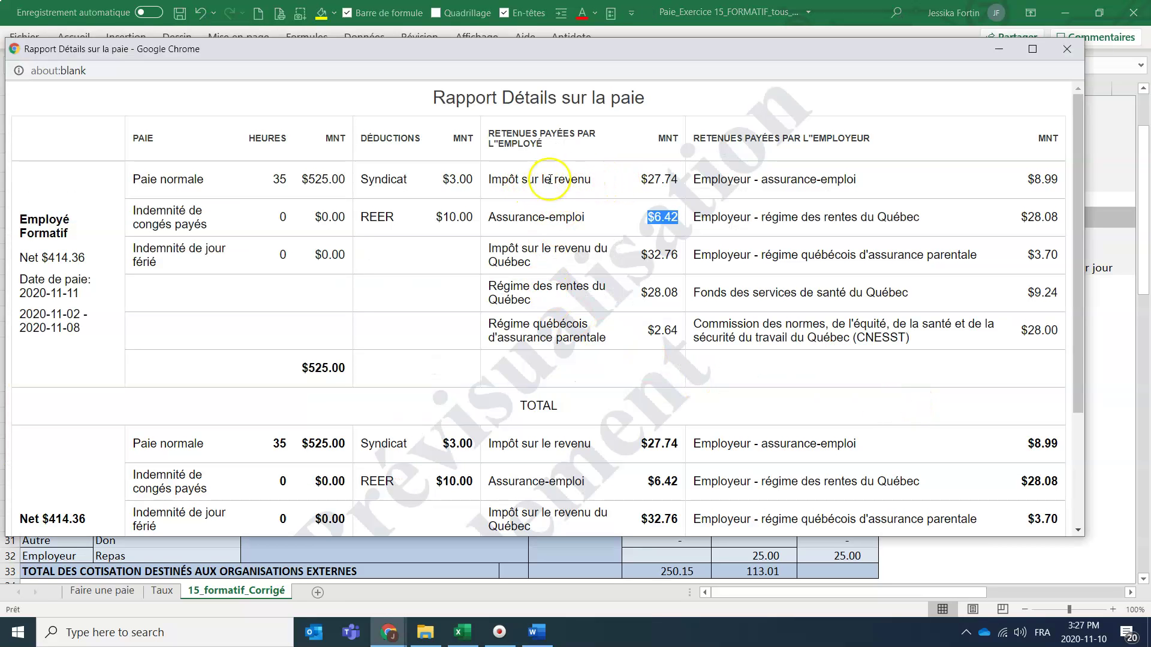
key(alt+Tab)
text(27)
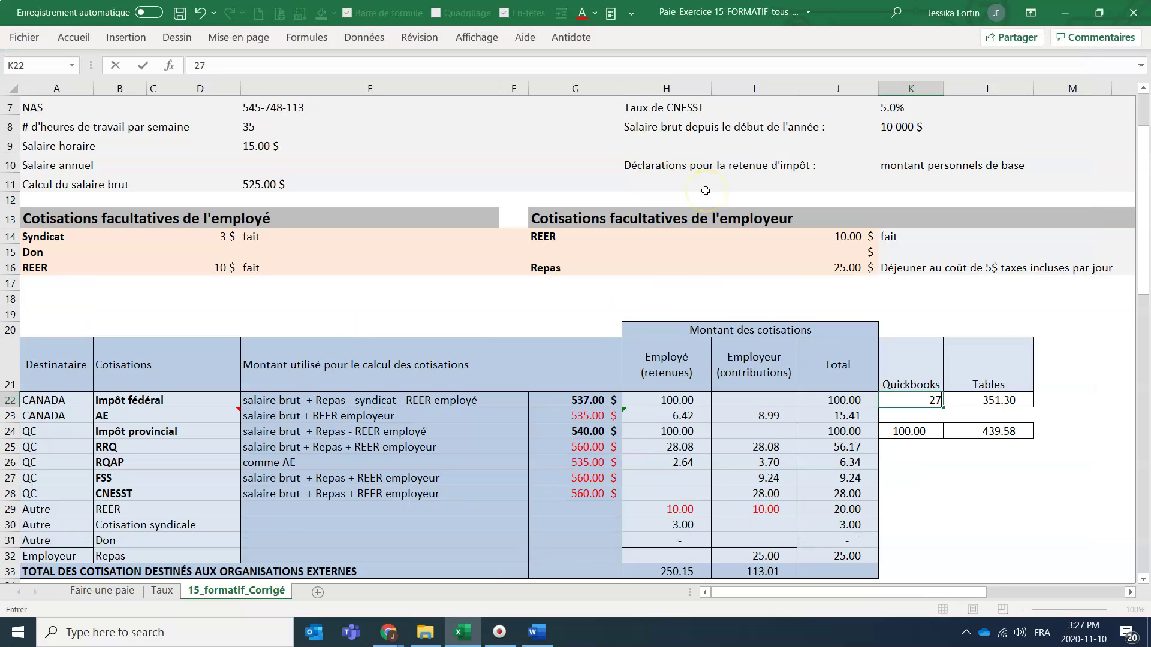
key(Return)
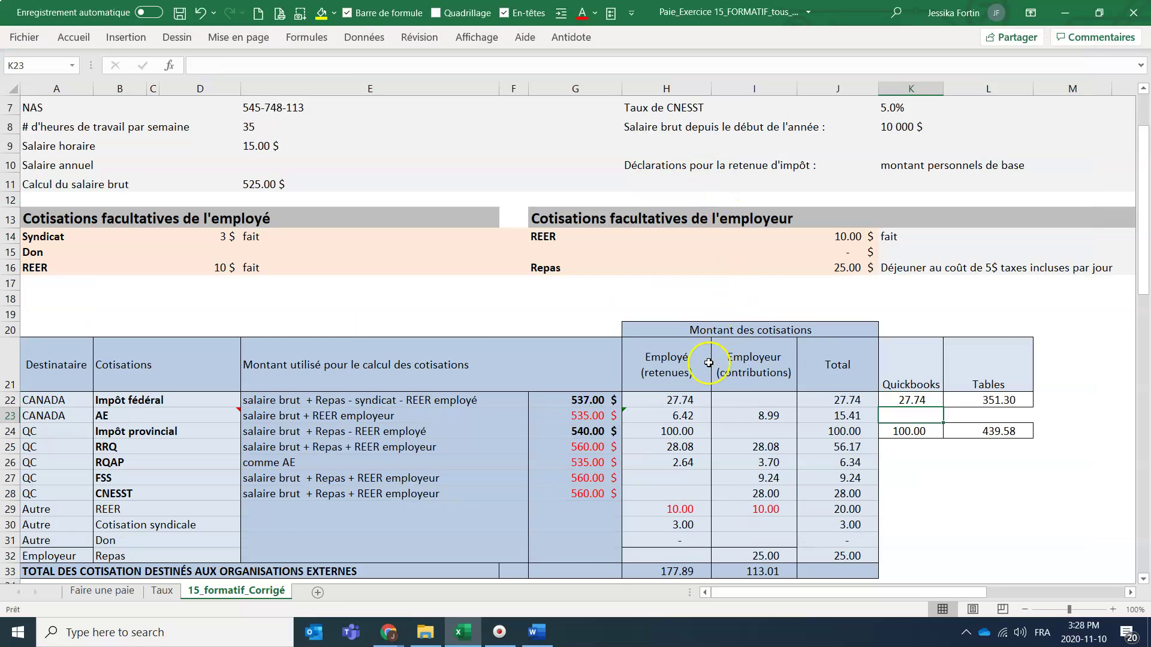
- Enter 32.76 as the Quickbooks amount for the provincial income tax (Impôt provincial), taken from the payroll report
click(887, 431)
key(alt+Tab)
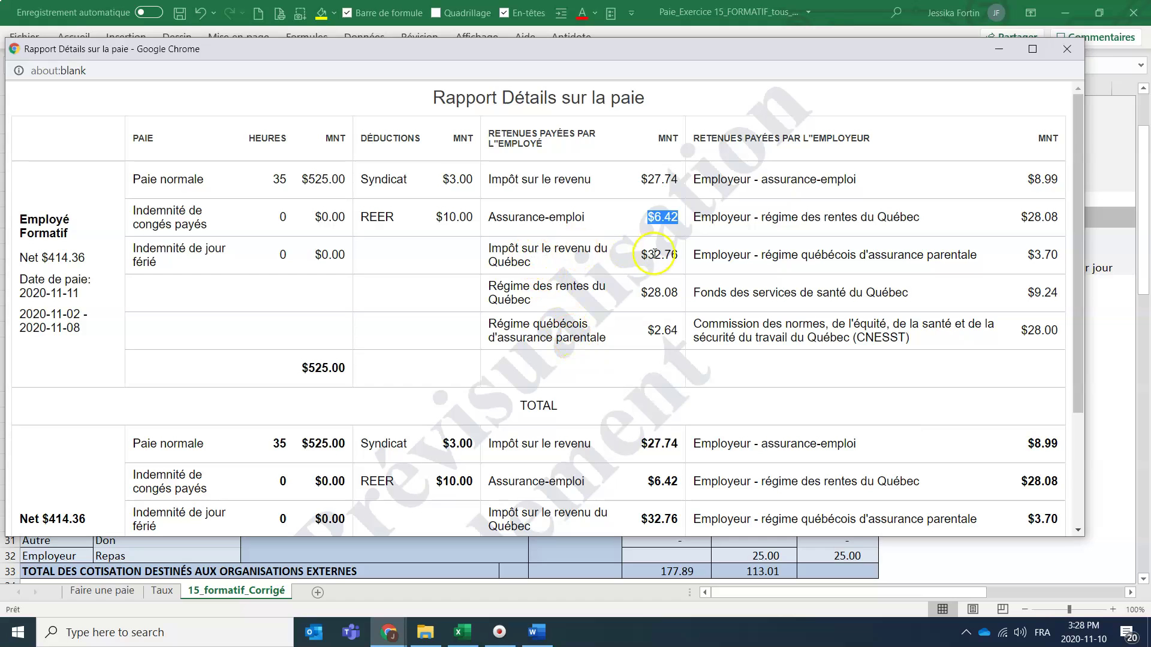
key(alt+Tab)
text(32.)
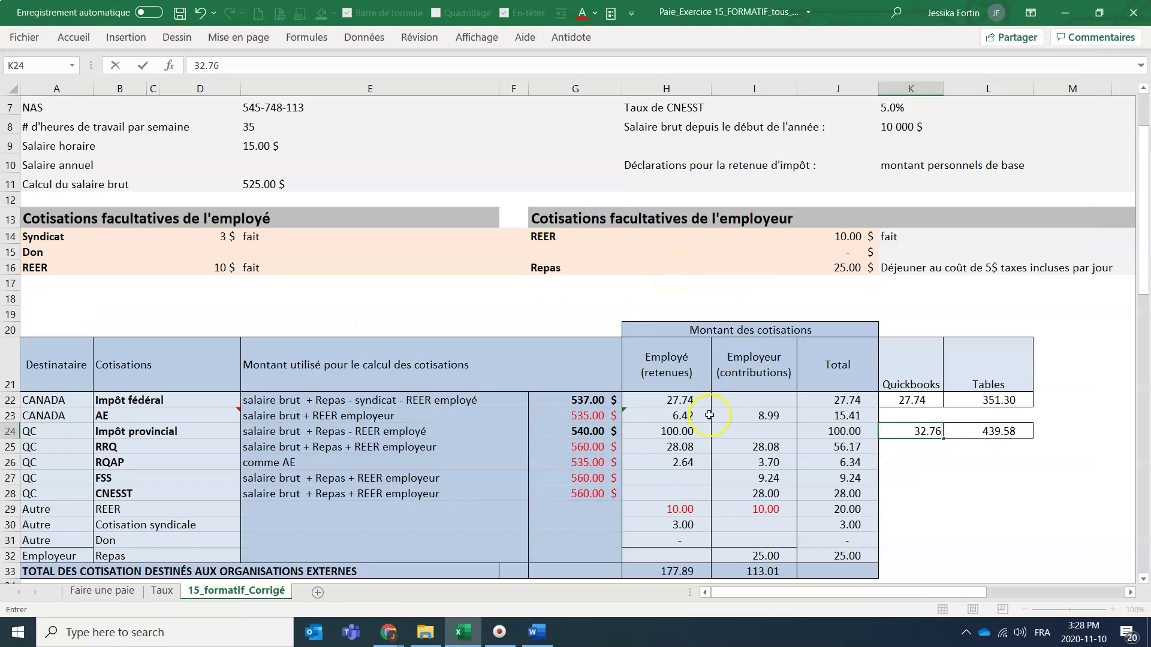
text(76)
click(699, 433)
- Compare the employee's remaining deductions in the workbook, including RRQ and RQAP, with the payroll details report
key(alt+Tab)
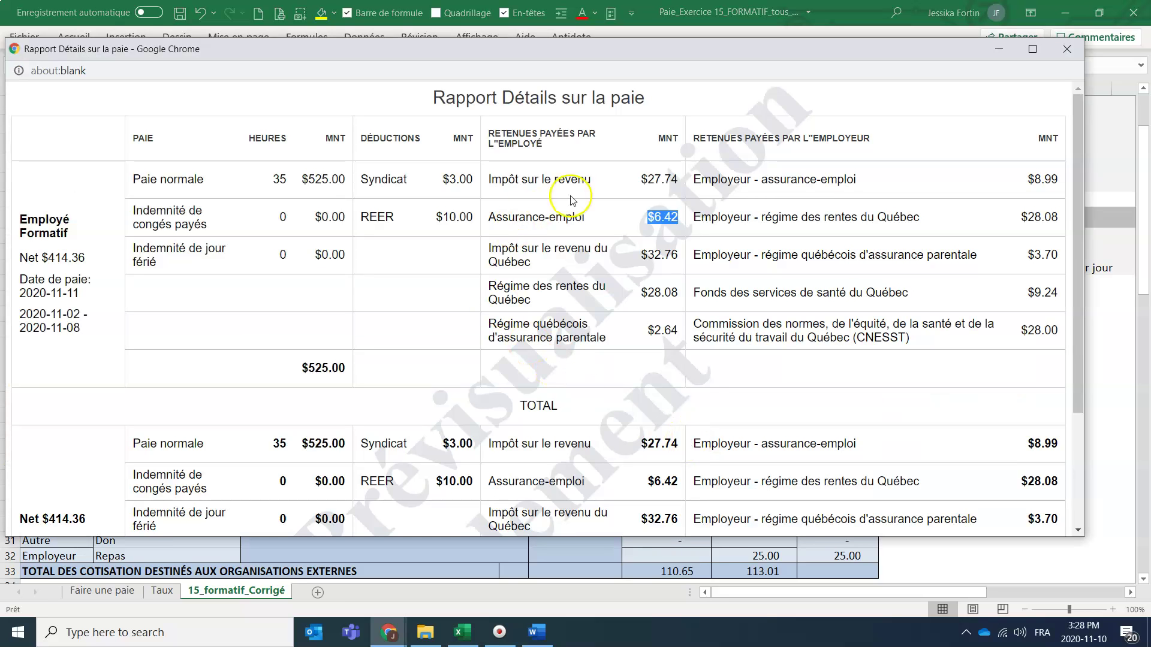
key(alt+Tab)
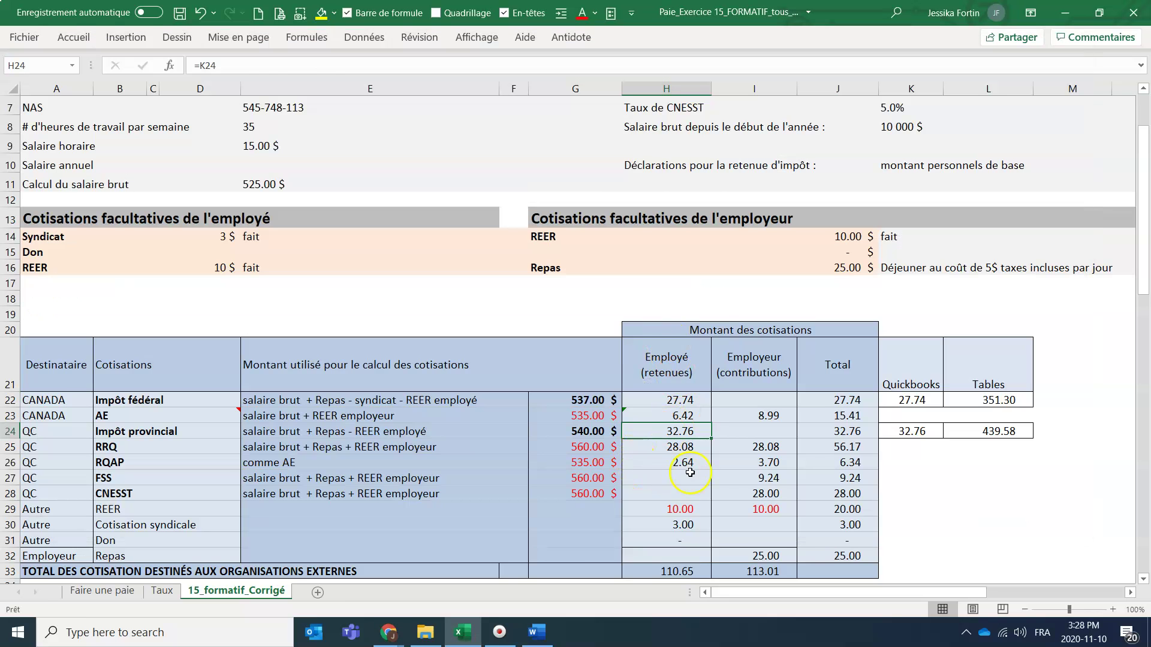
click(687, 448)
key(alt+Tab)
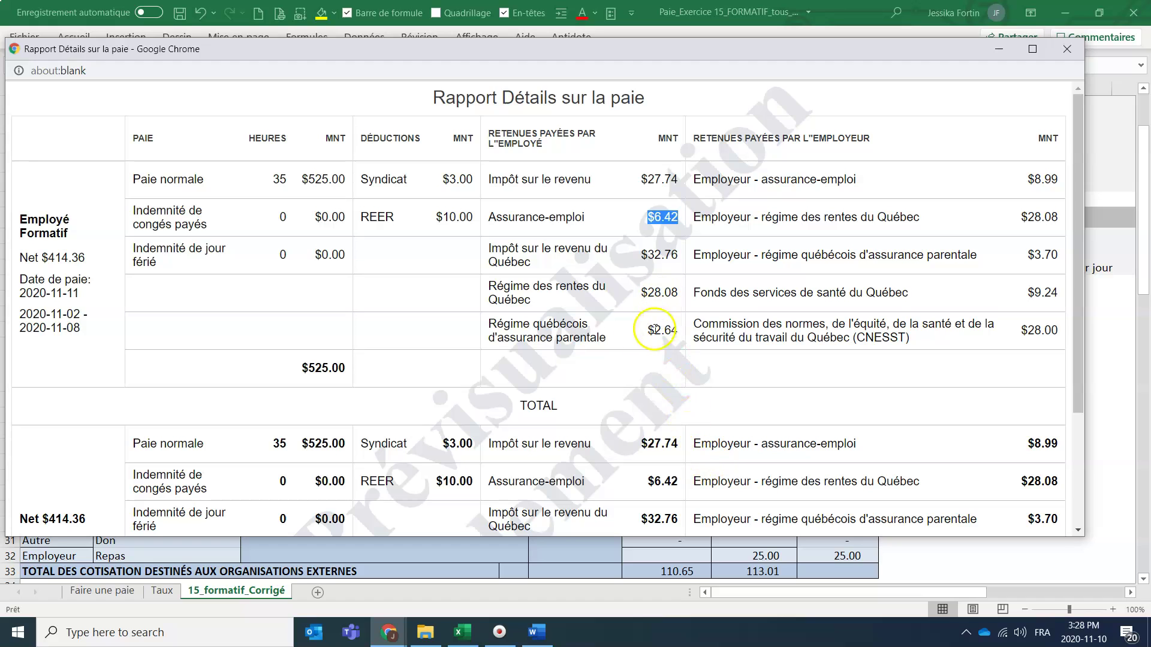
key(alt+Tab)
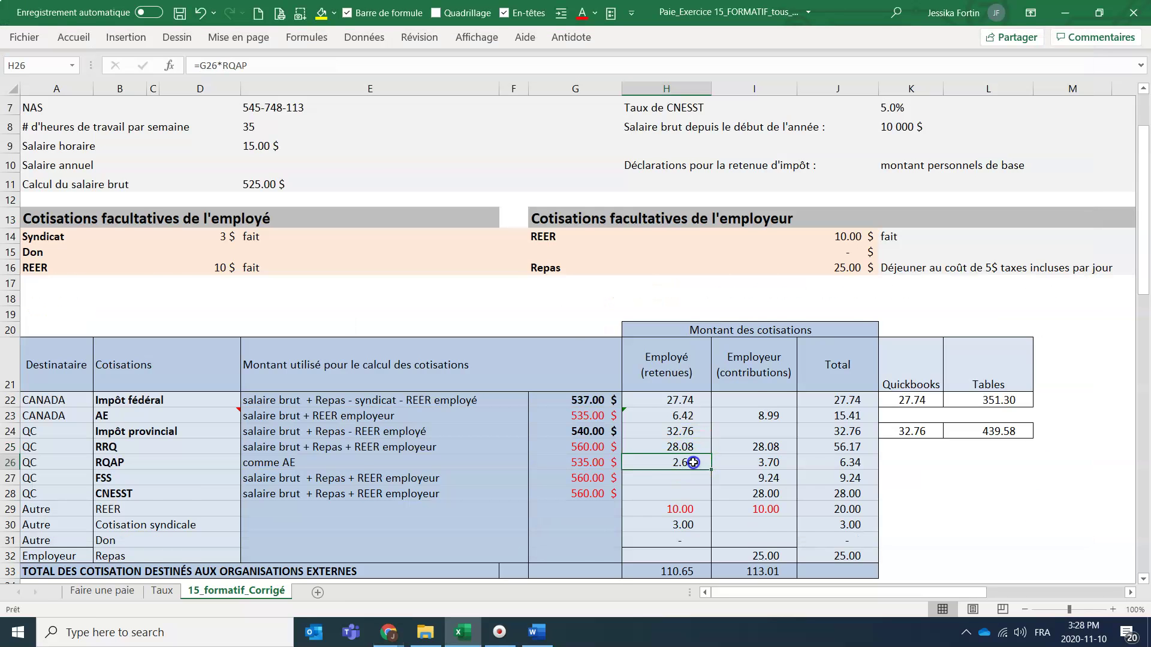
click(689, 462)
- Compare the employer contributions in the payroll details report, including CNESST, with the employer column of the workbook
key(alt+Tab)
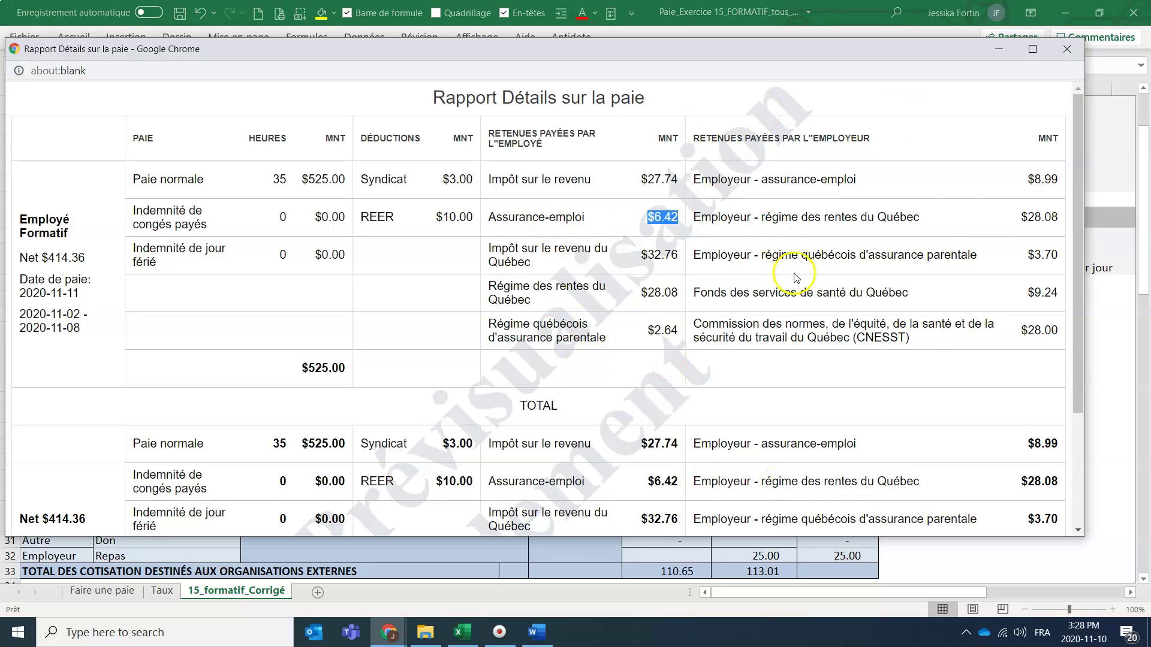
scroll(779, 270, down, 3)
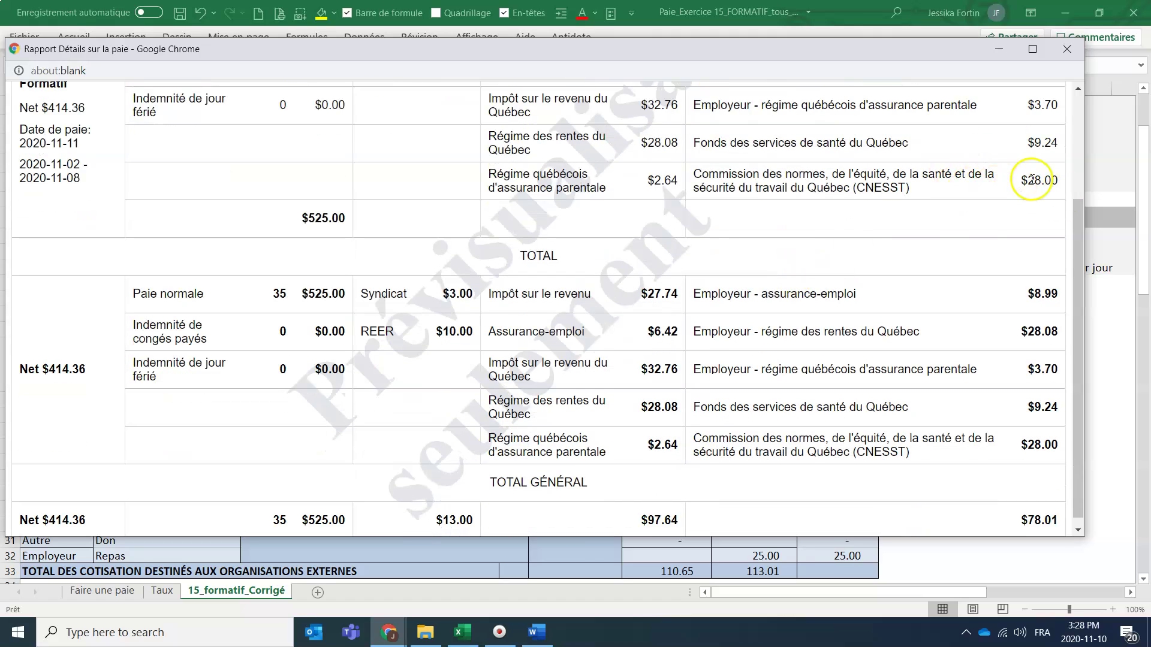
key(alt+Tab)
scroll(764, 538, down, 2)
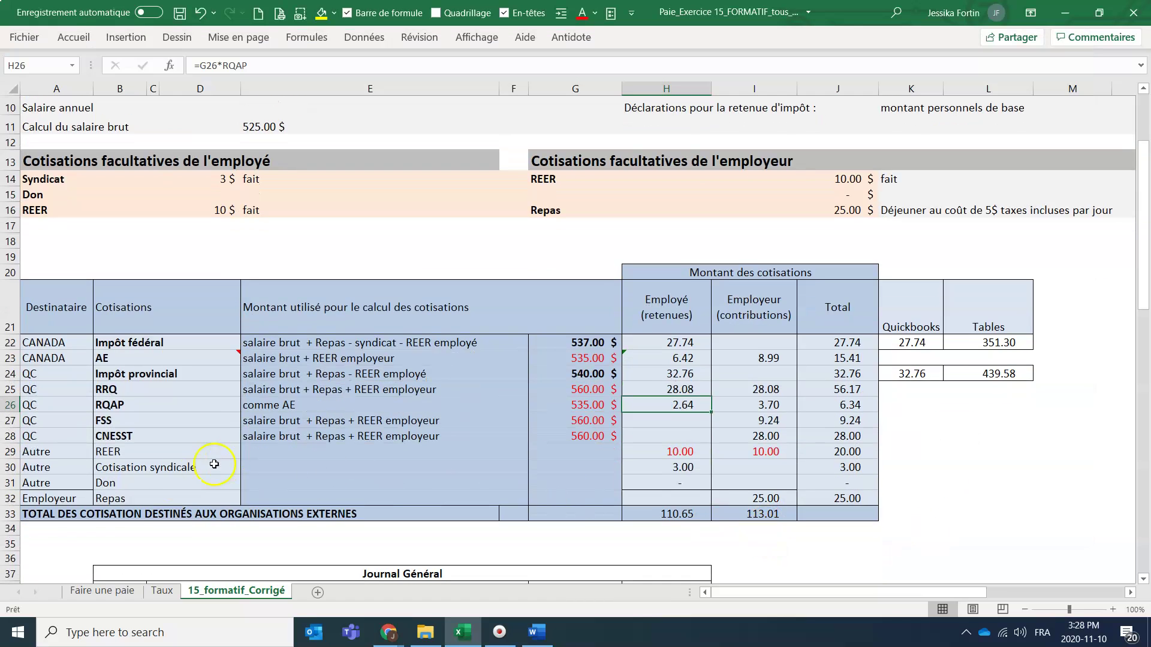
click(129, 438)
click(786, 438)
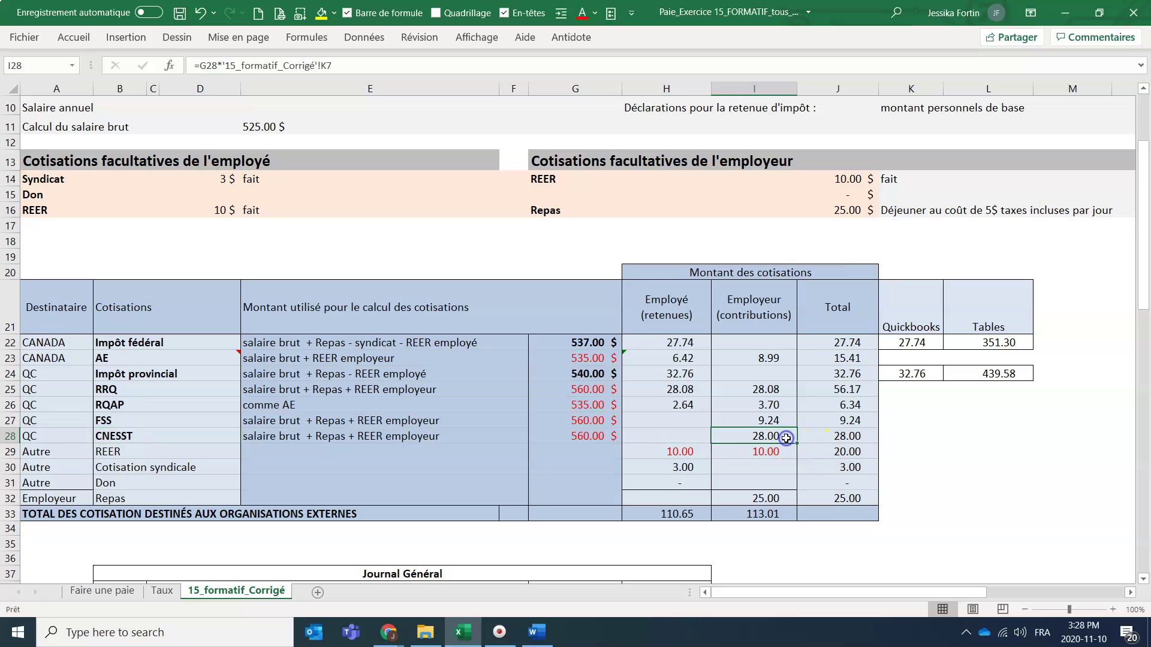
scroll(777, 443, up, 3)
scroll(777, 443, down, 5)
key(alt+Tab)
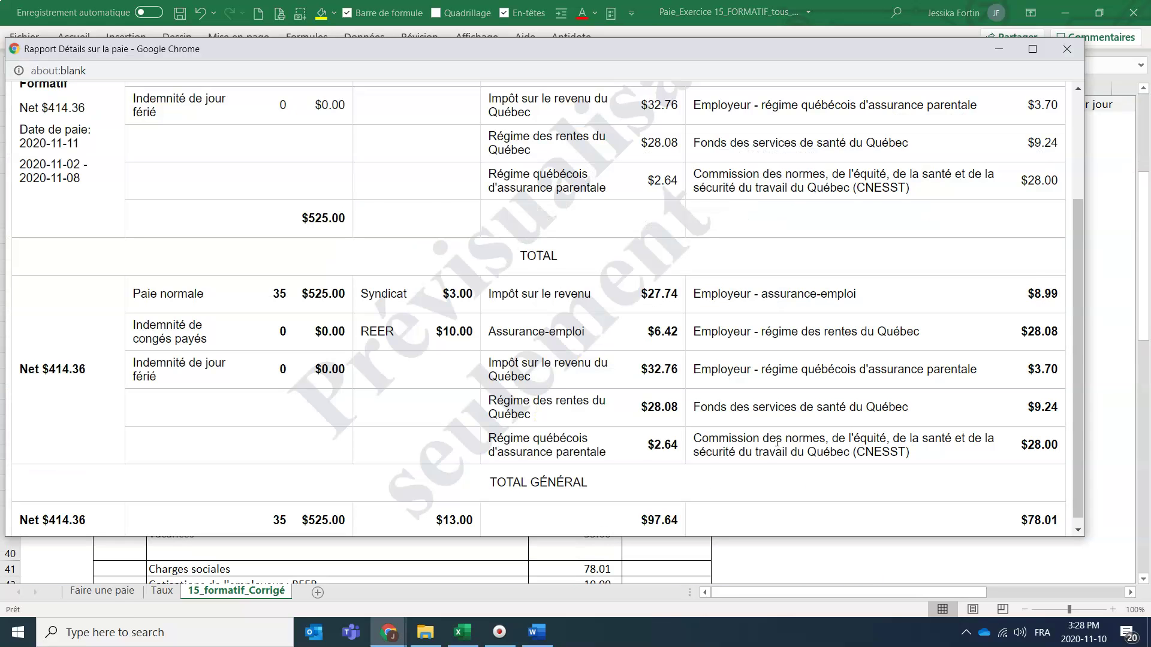
scroll(585, 461, up, 3)
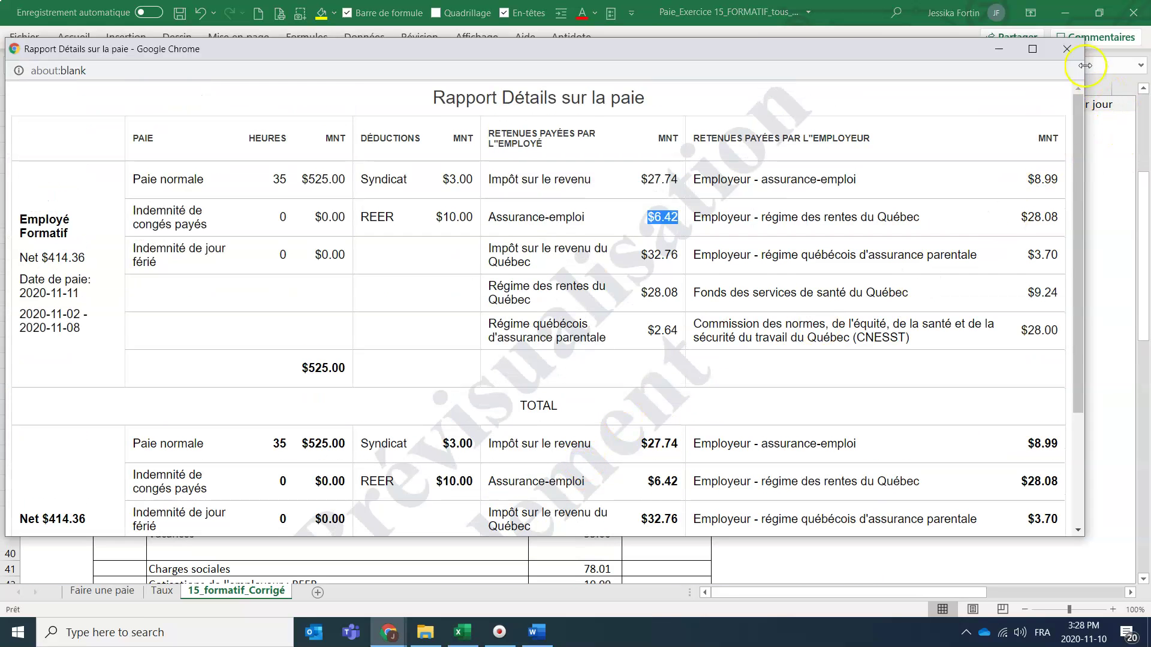
- Close the payroll report, submit and finish the pay run in QuickBooks, and postpone the tax setup
click(1067, 53)
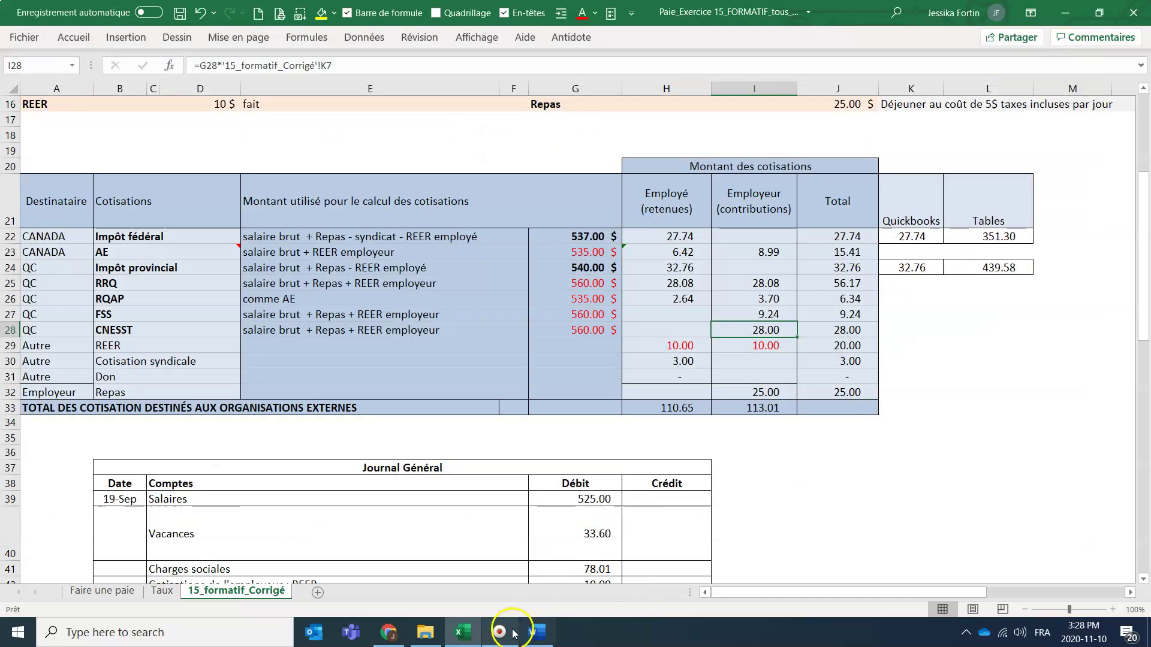
click(391, 634)
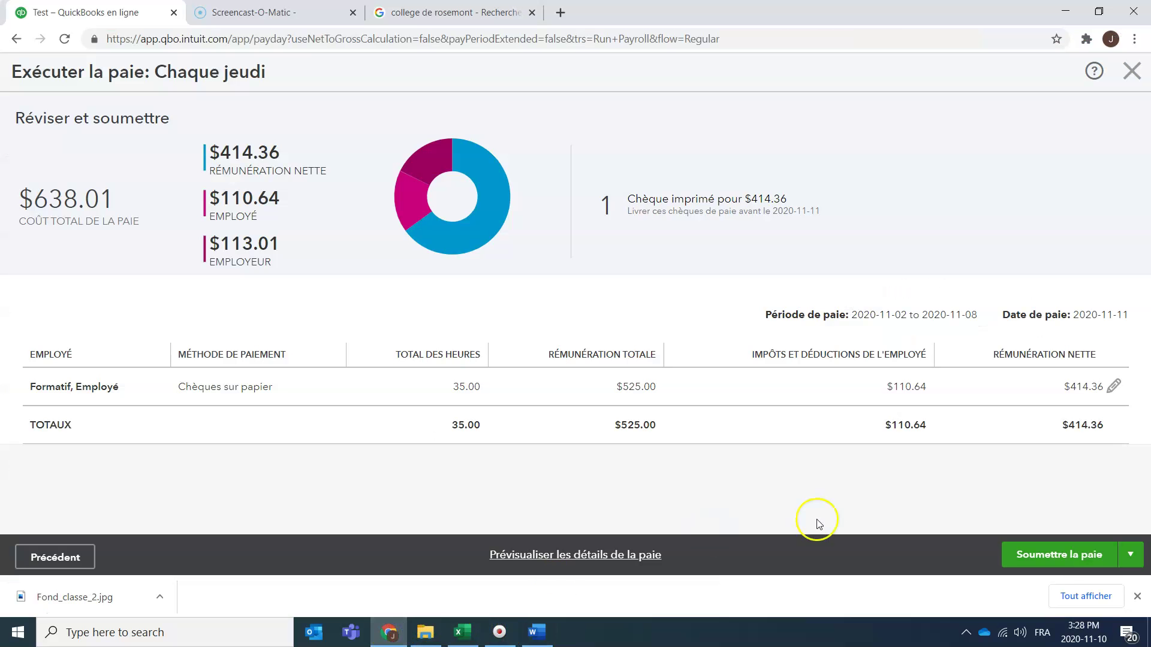
click(1062, 557)
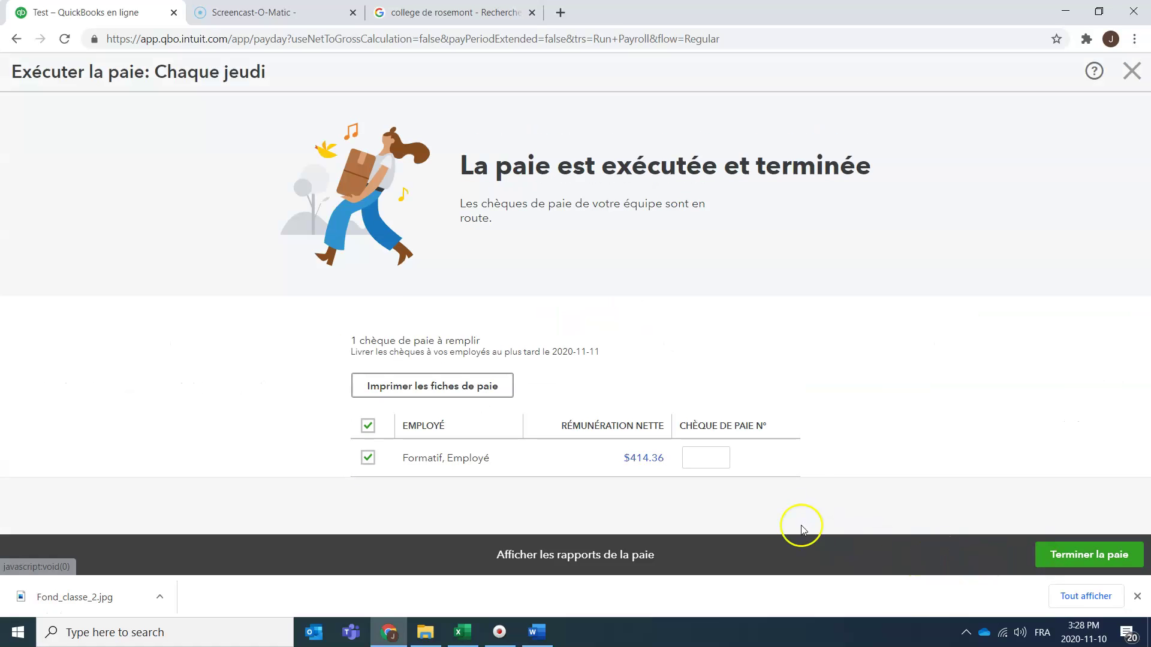
click(1096, 550)
click(444, 441)
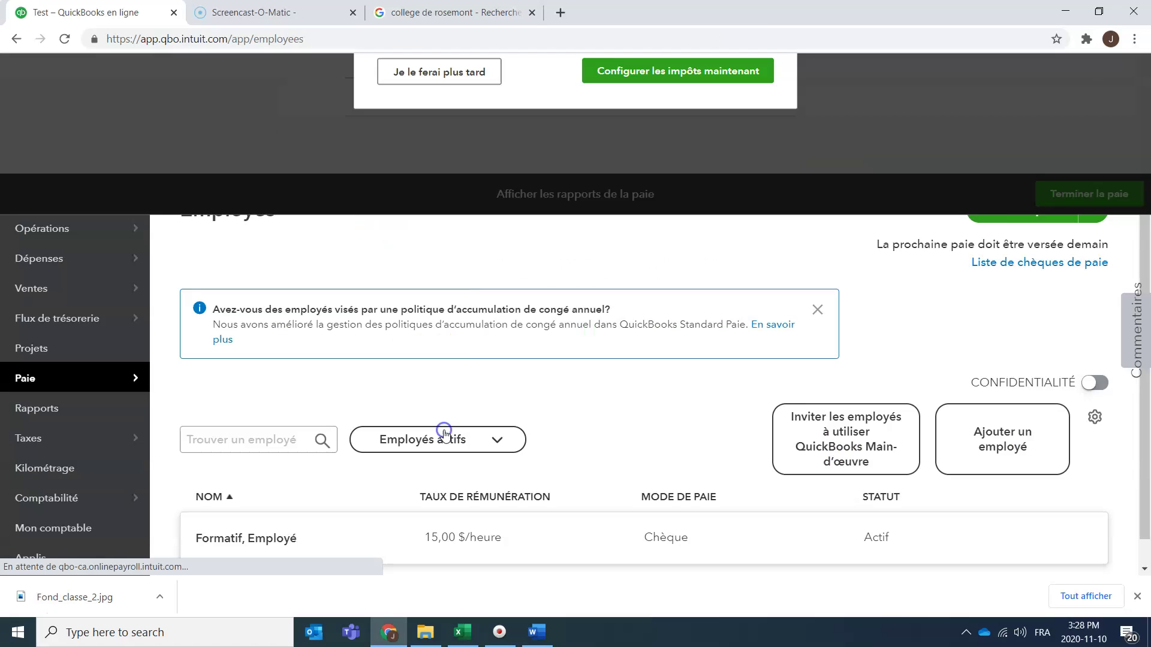
- Go to the company's reports, search for "journal", and open the Journal report from the favourites
mouse_move(48, 387)
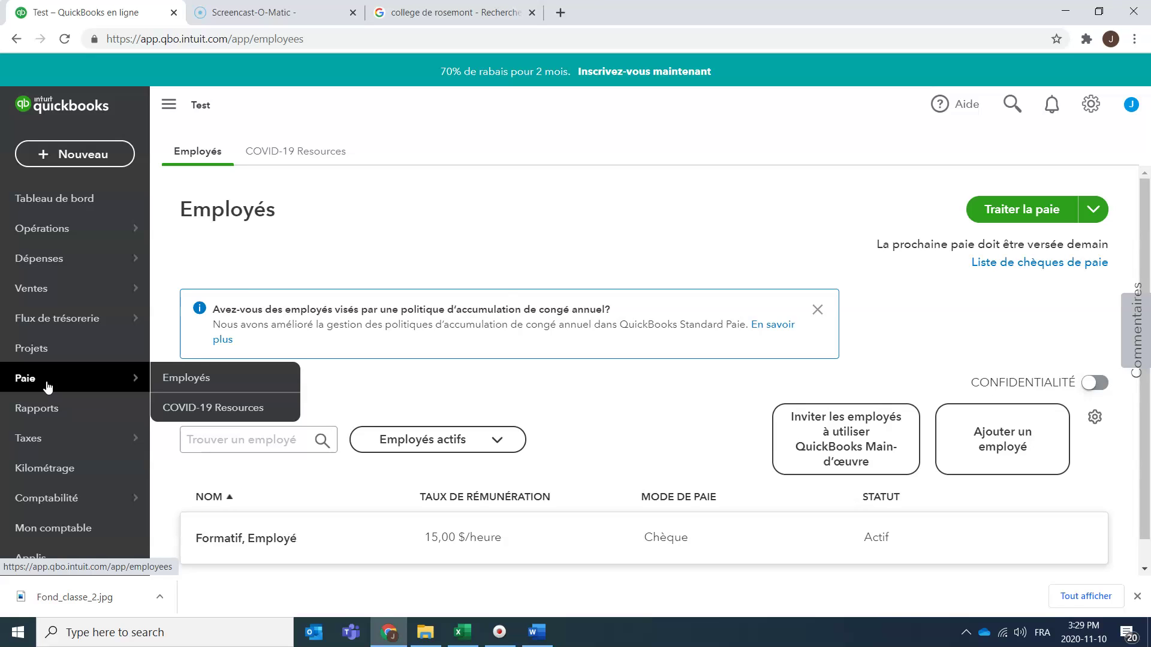
scroll(506, 339, down, 1)
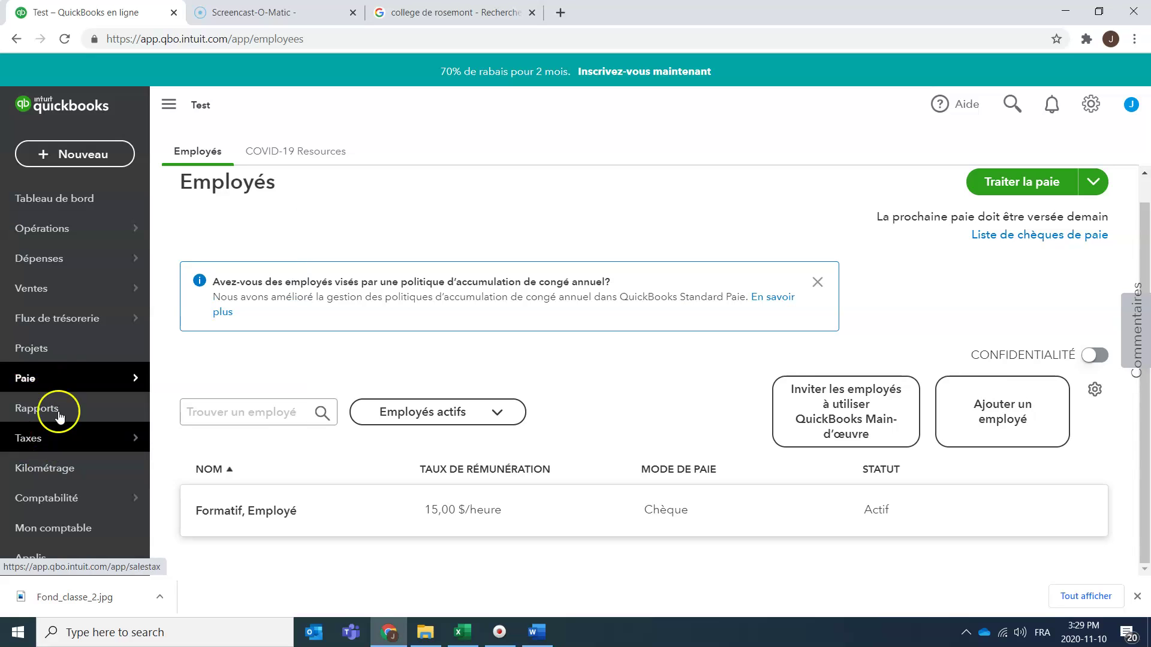
mouse_move(64, 322)
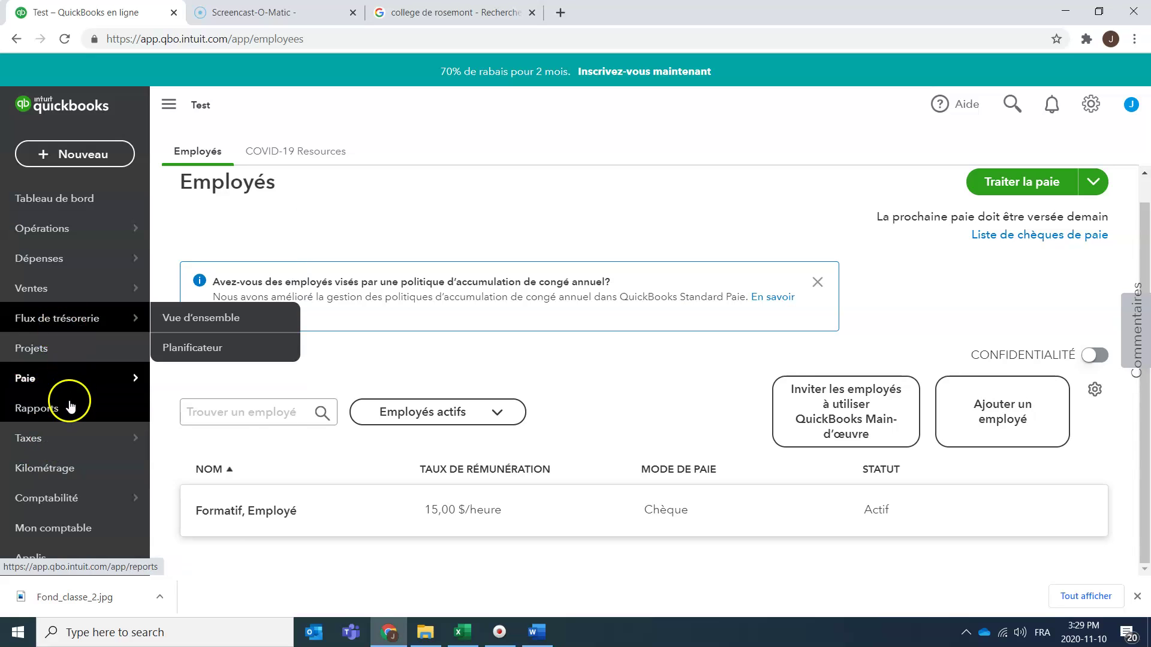
click(52, 414)
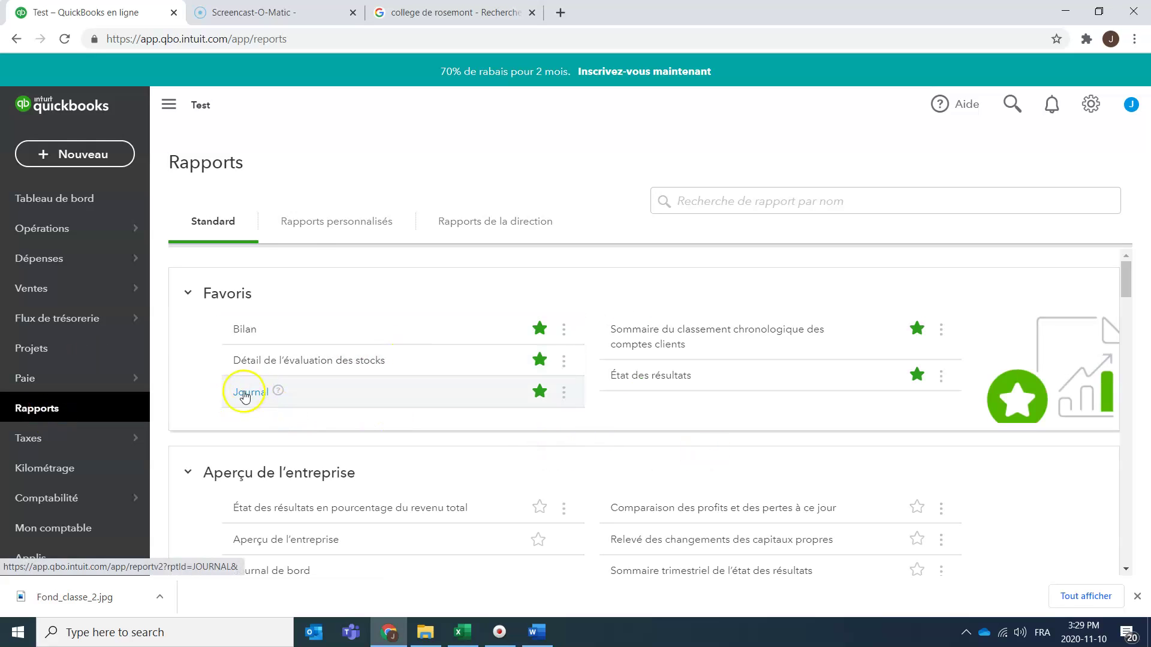
click(713, 201)
text(journal)
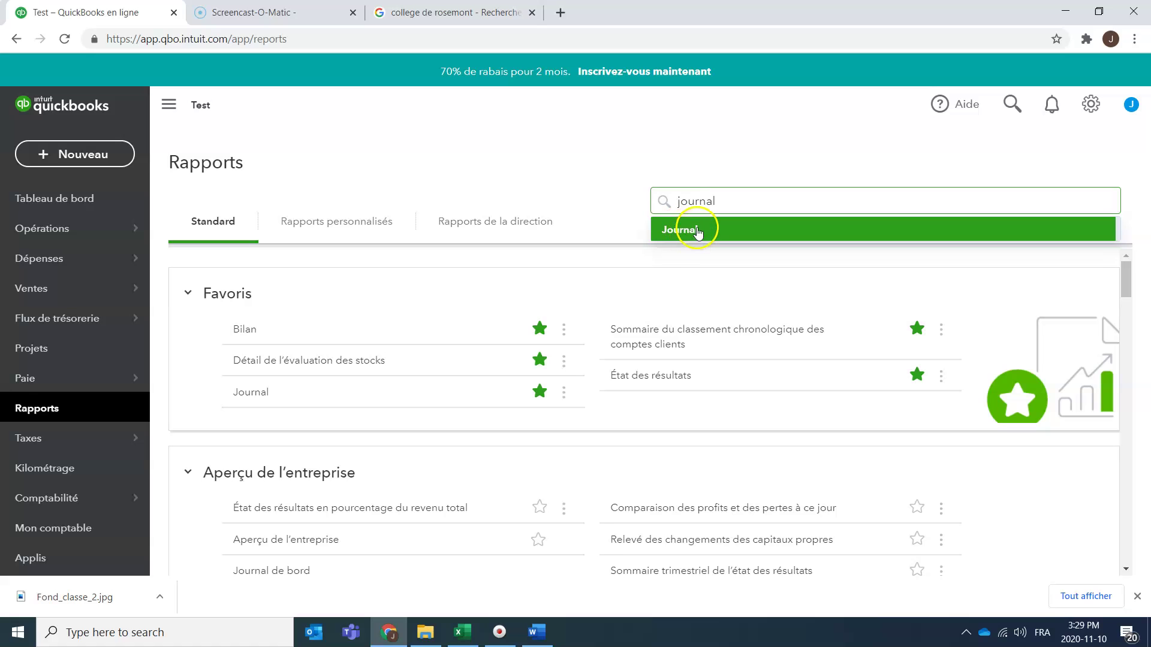
click(644, 432)
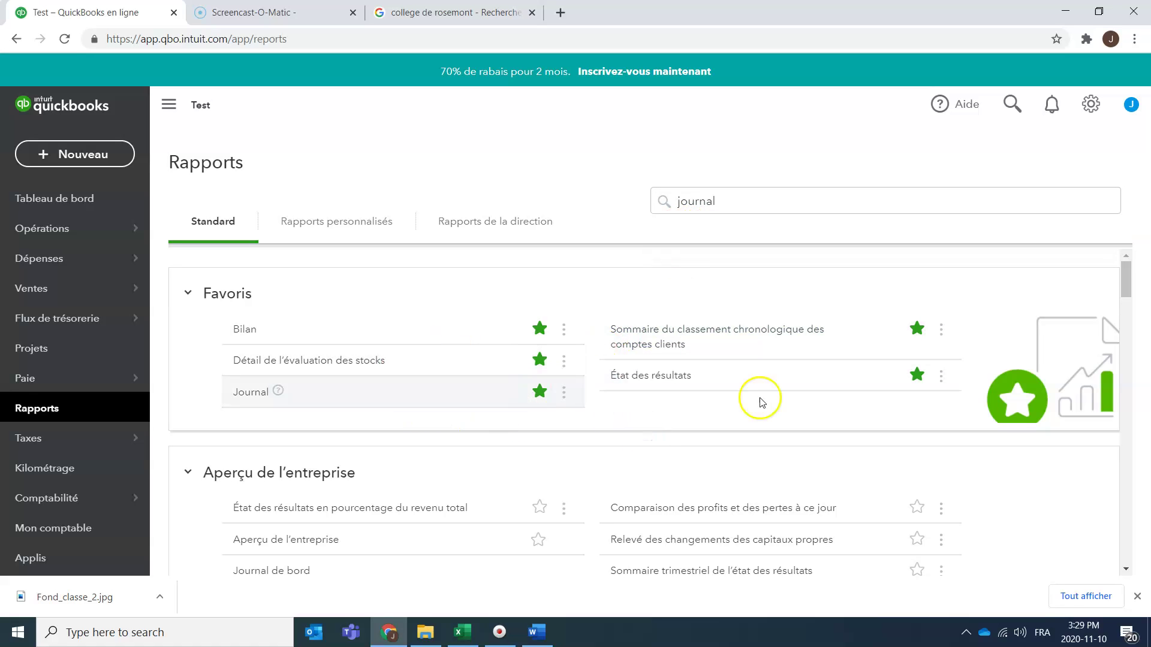
mouse_move(1125, 287)
mouse_down()
mouse_move(1113, 546)
mouse_move(1127, 502)
mouse_move(1124, 279)
mouse_up()
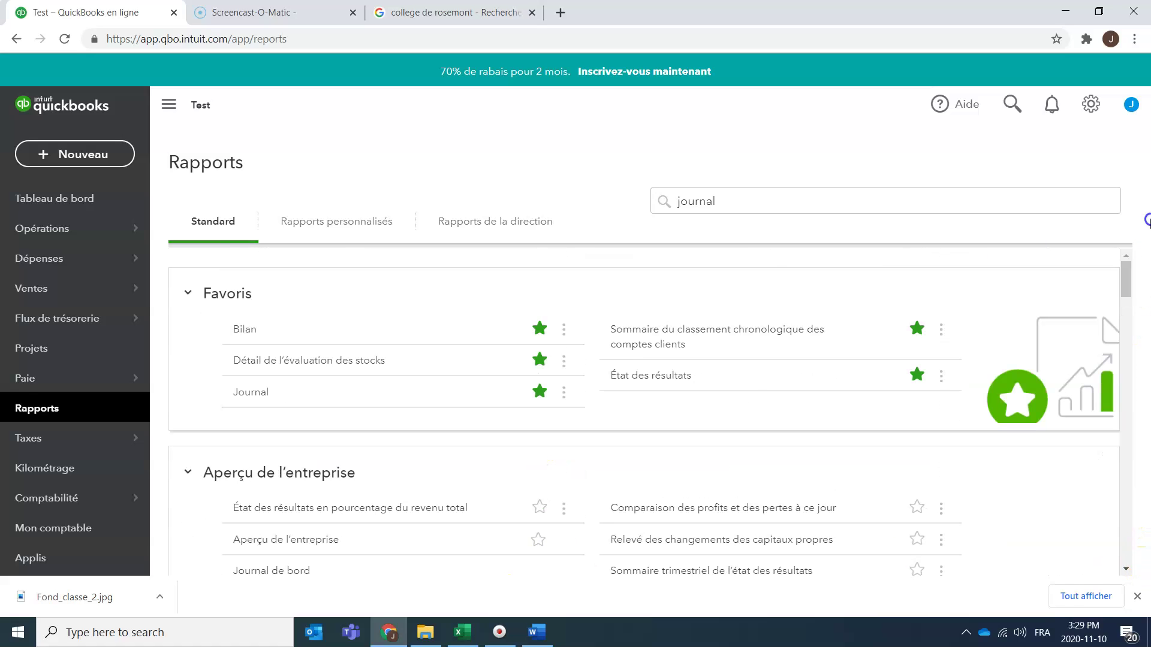
click(249, 390)
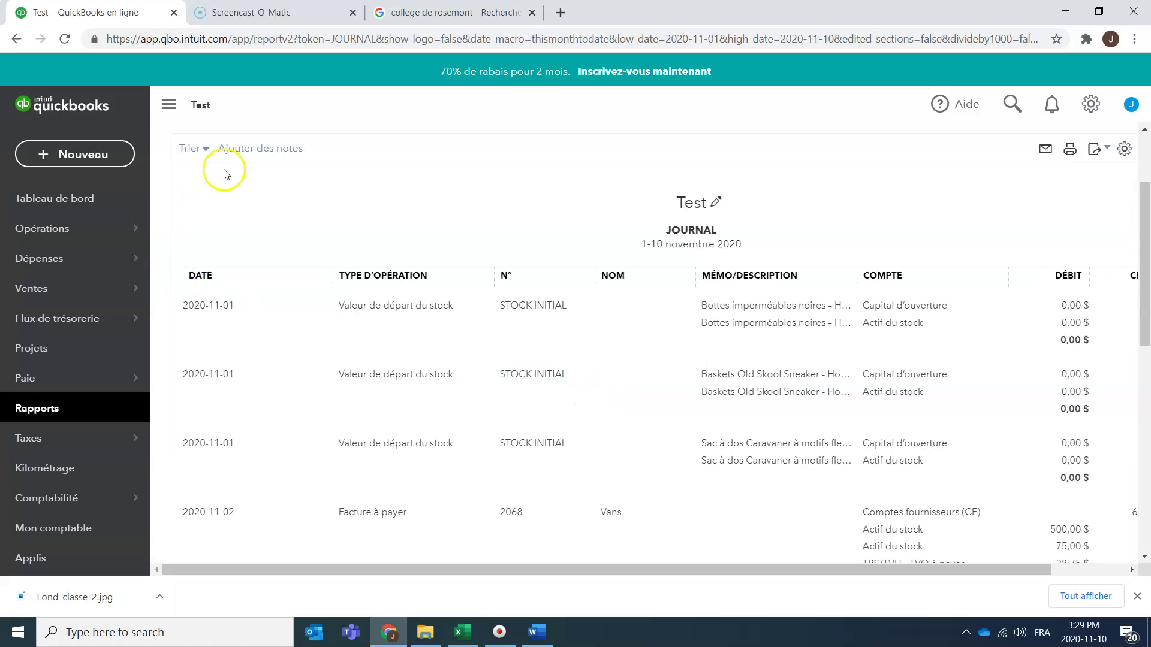
- Set the Journal report's period to all dates (Toutes les dates) and look through its entries
click(248, 222)
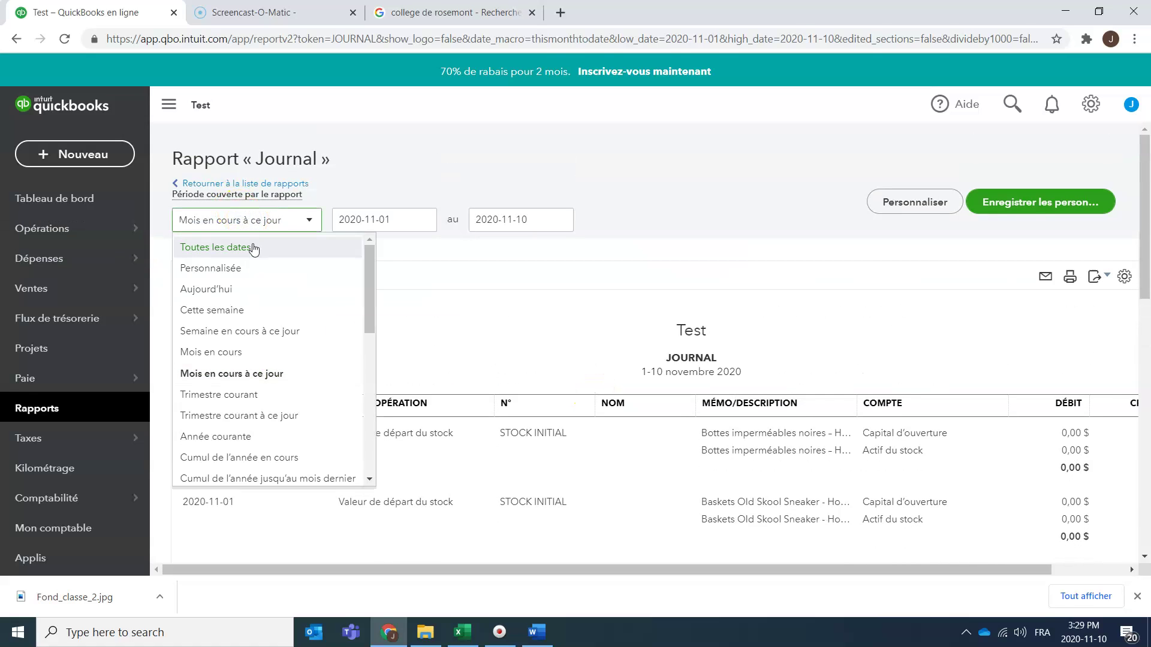
click(252, 244)
scroll(279, 256, down, 2)
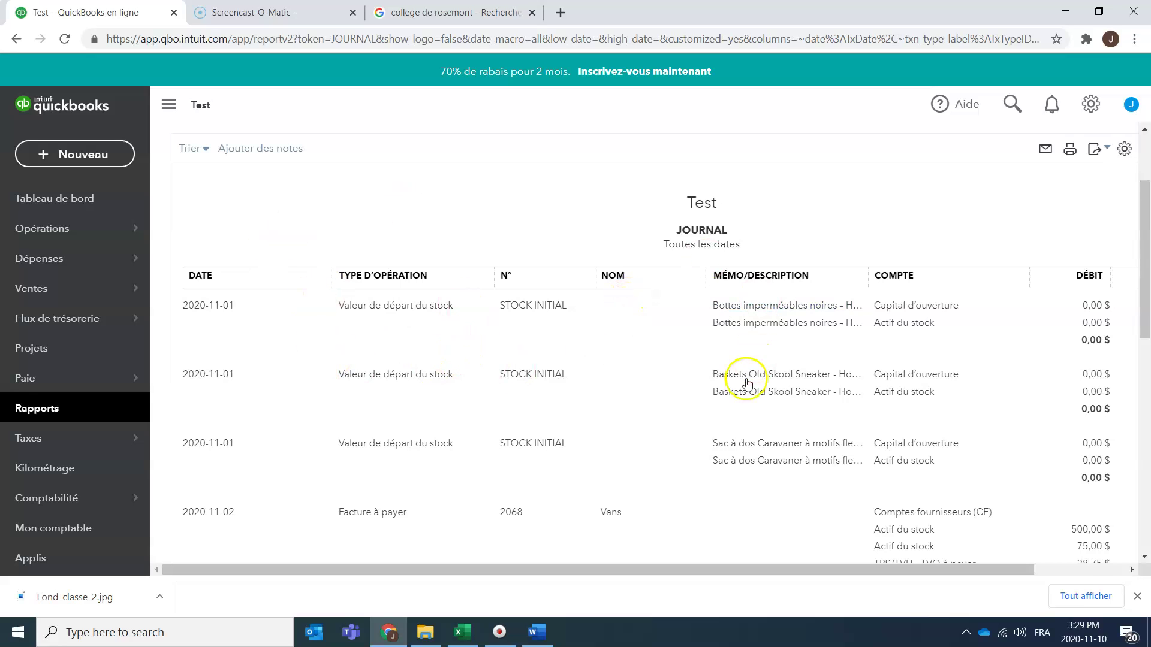
scroll(547, 350, down, 5)
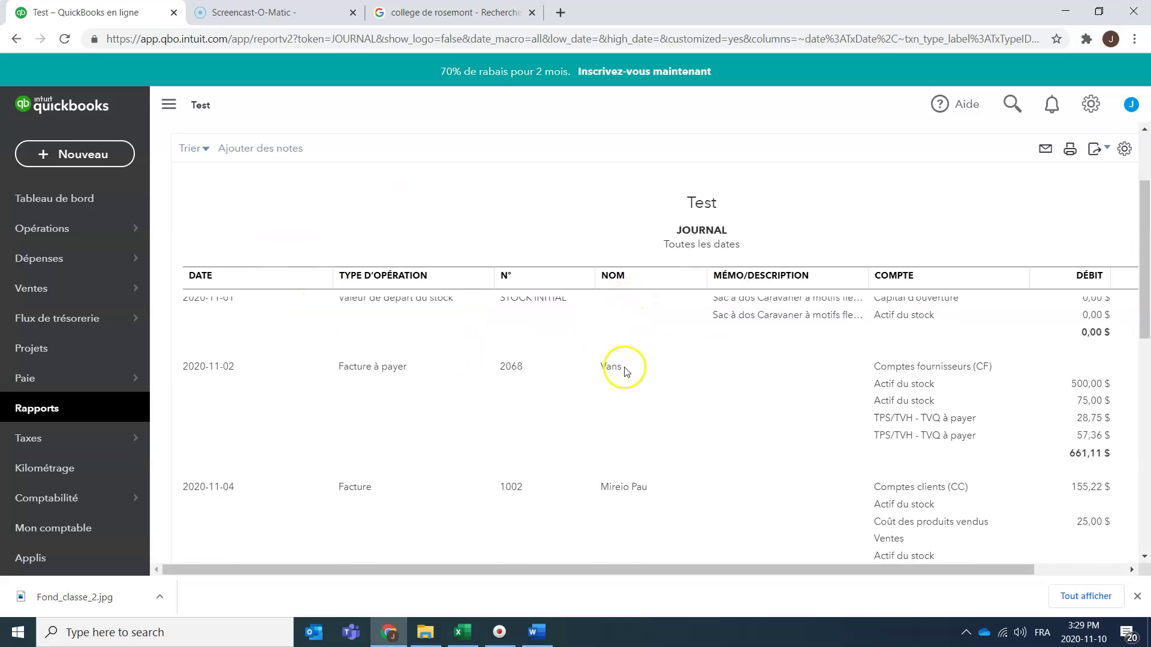
- Find the employee's paycheque (Chèque de paie) in the Journal report and compare its Banque credit with the workbook's Journal Général
scroll(765, 412, up, 5)
scroll(764, 415, down, 3)
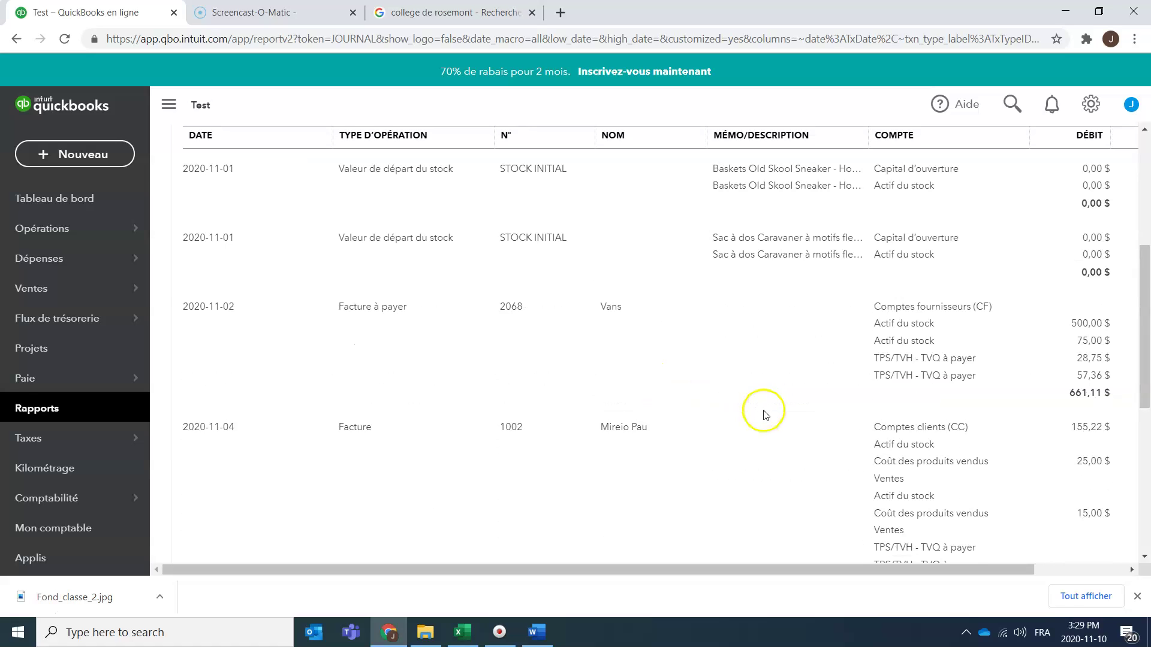
scroll(764, 414, down, 5)
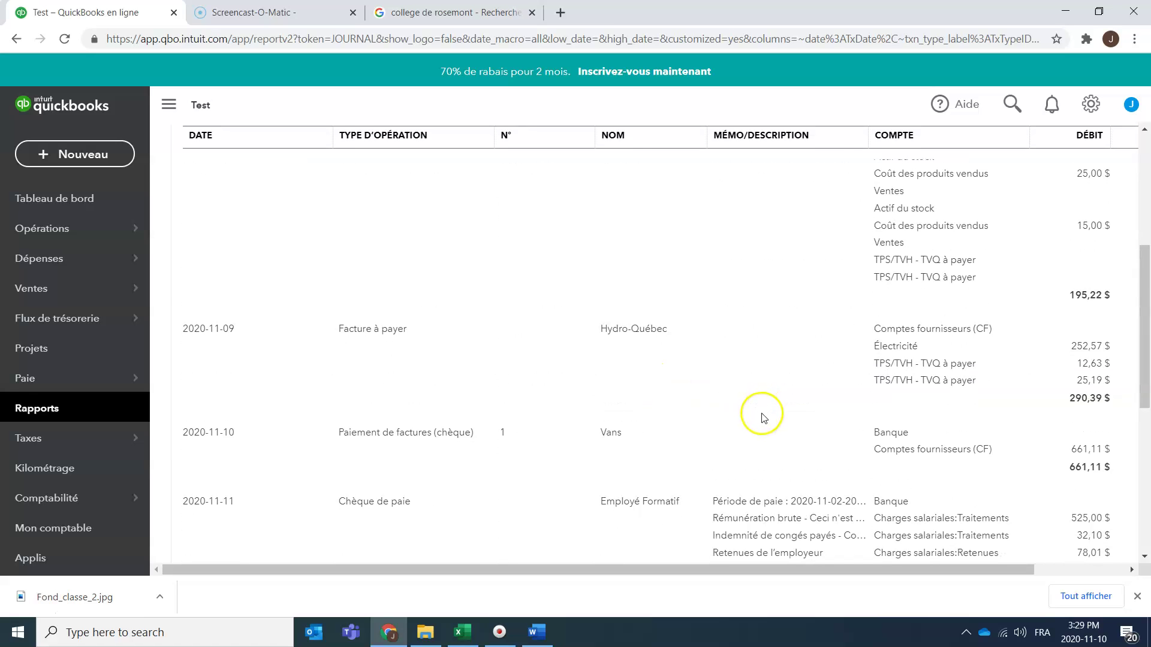
drag(926, 565, 1047, 567)
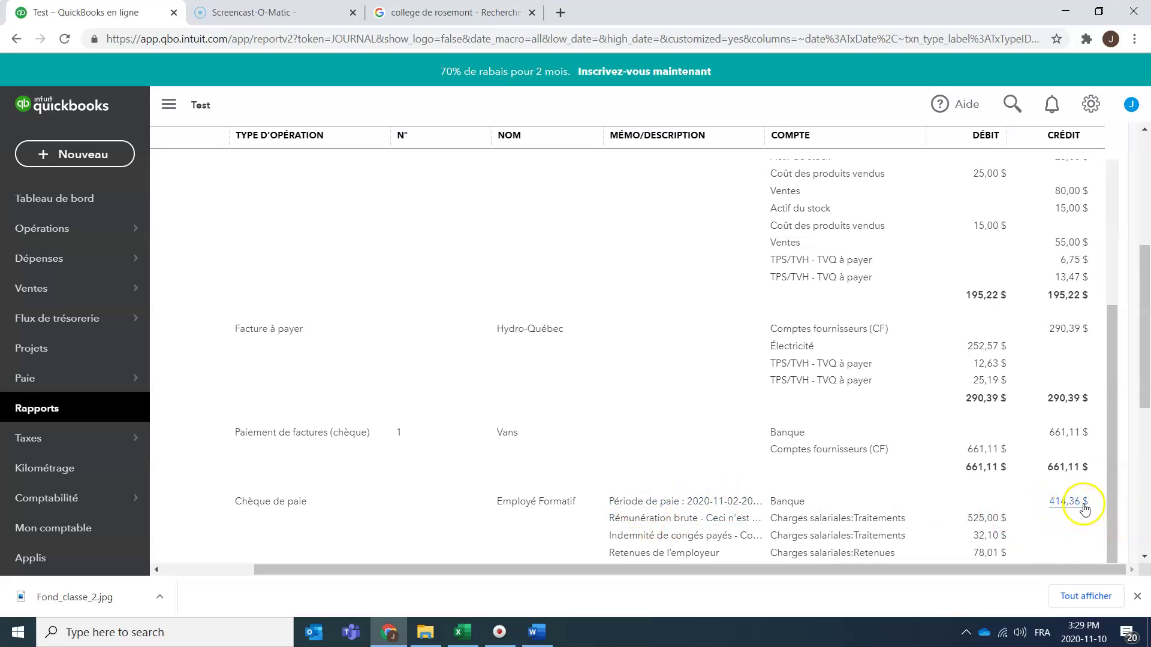
key(alt+Tab)
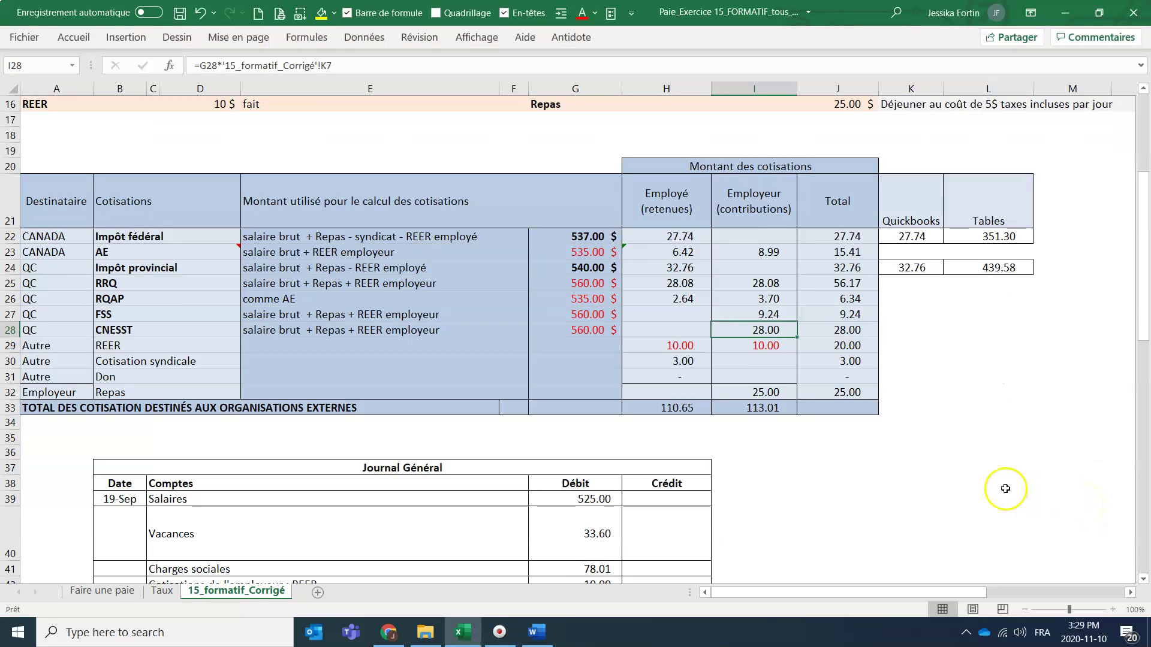
scroll(773, 436, down, 3)
click(695, 441)
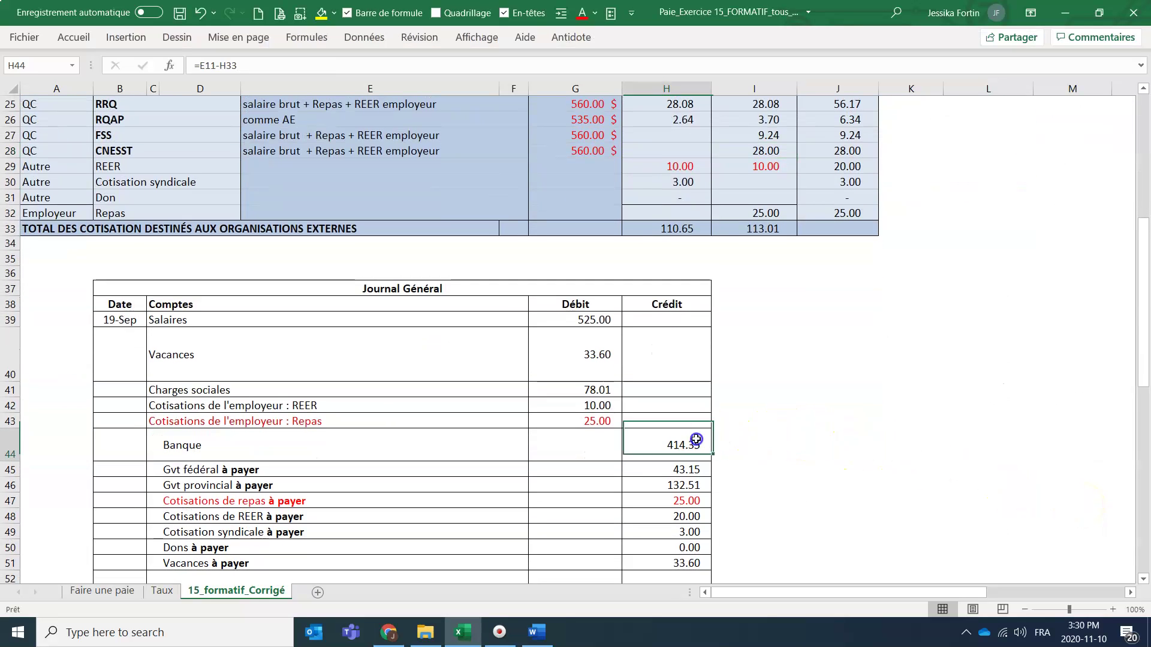
key(alt+Tab)
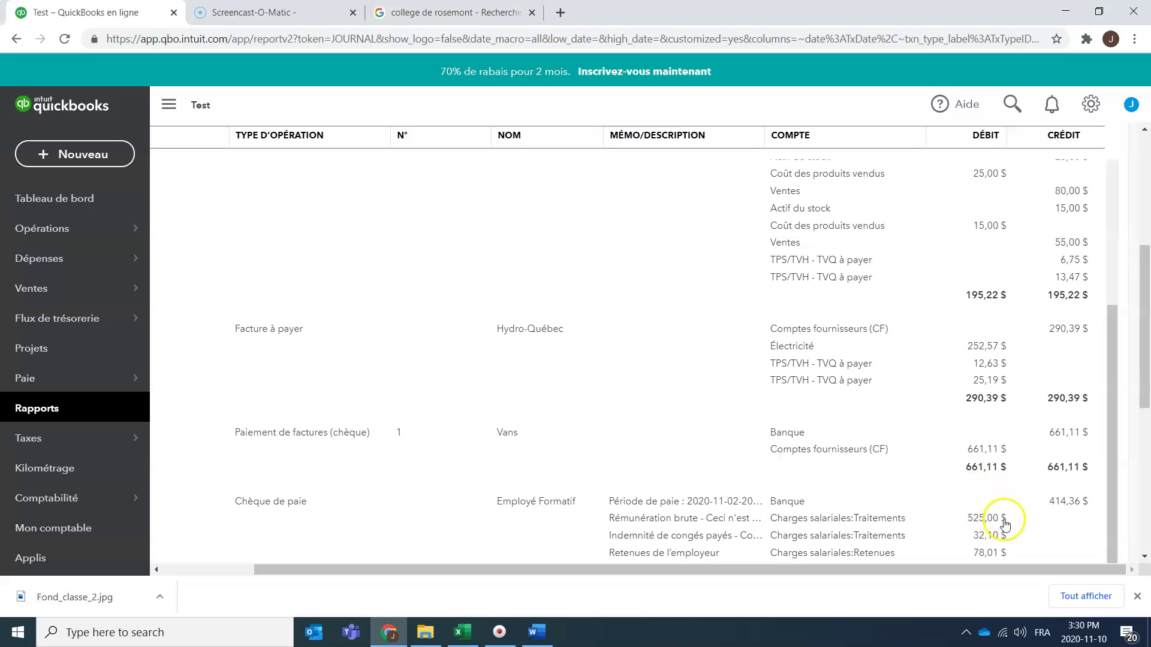
- Compare the paycheque's gross pay and vacation pay debits with the Salaires and Vacances debits in the workbook
key(alt+Tab)
click(592, 319)
key(alt+Tab)
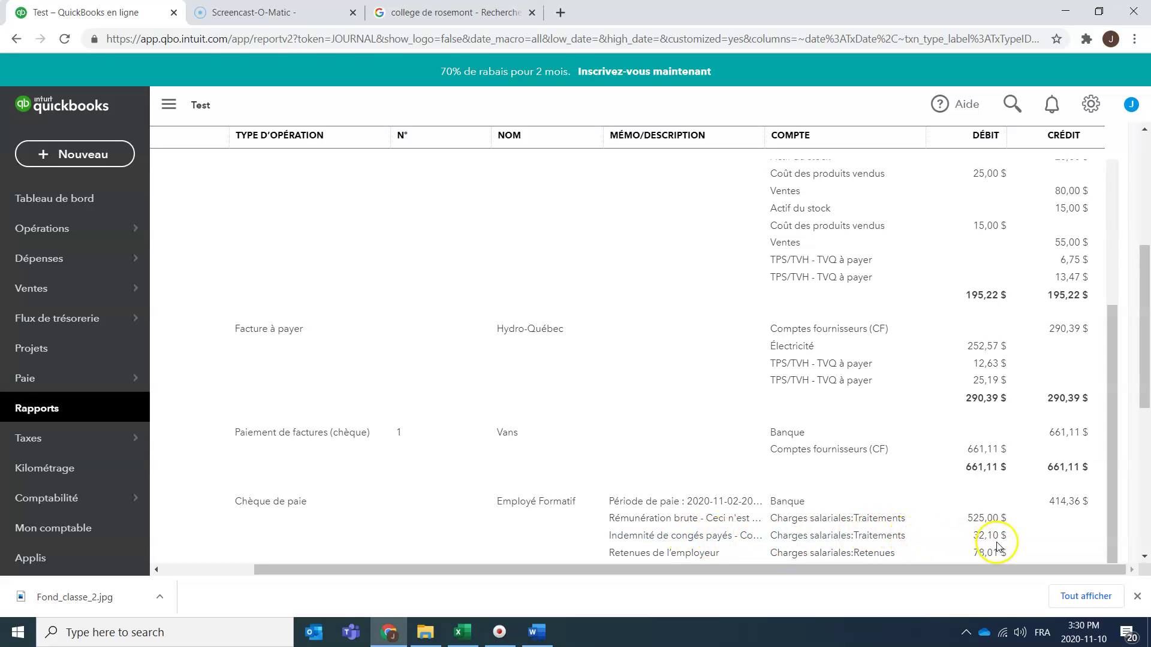
key(alt+Tab)
click(598, 353)
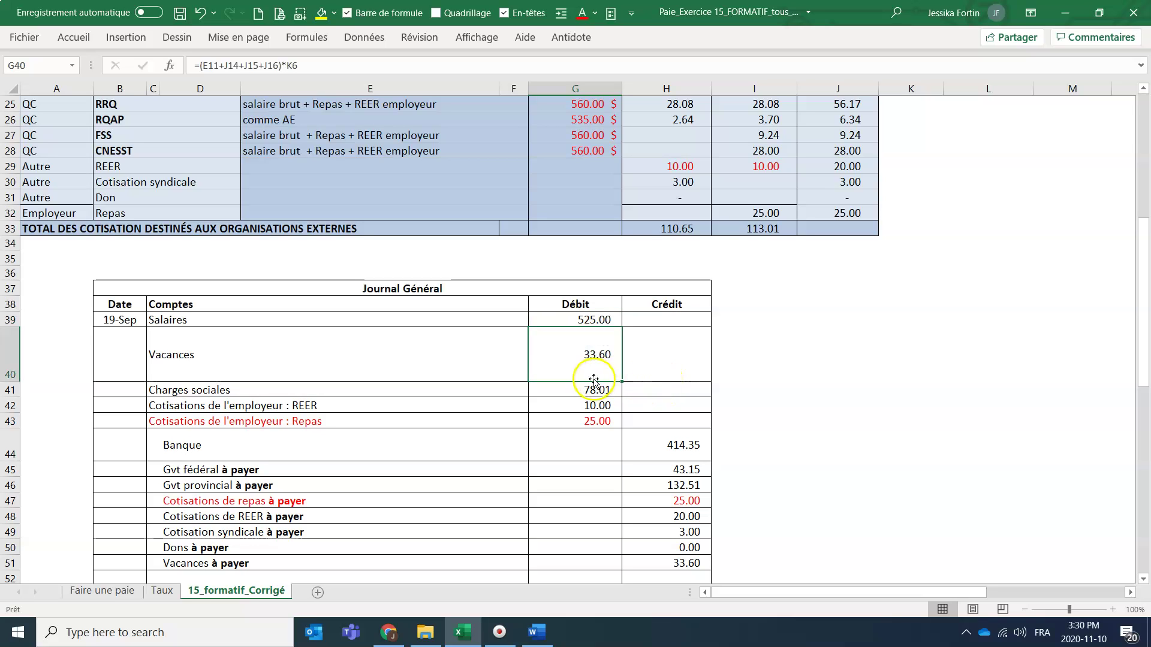
key(alt+Tab)
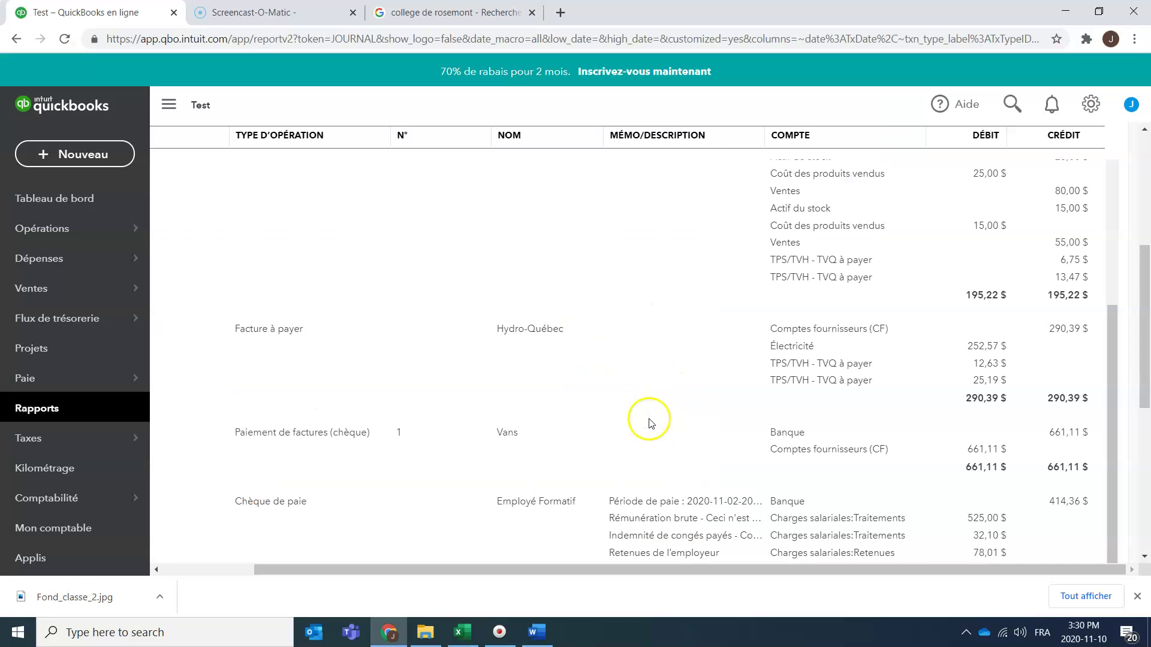
- Compare the employer payroll deductions debit (Retenues de l'employeur) with the Charges sociales debit in the workbook
scroll(756, 417, up, 1)
scroll(757, 418, down, 1)
key(alt+Tab)
click(605, 390)
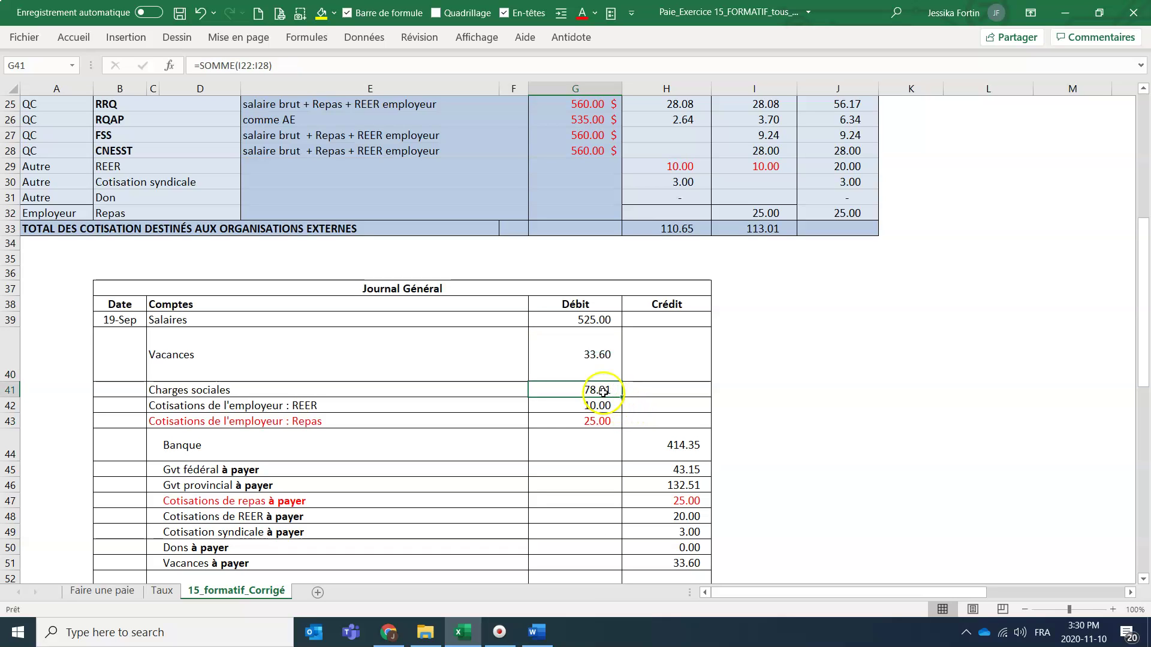
key(alt+Tab)
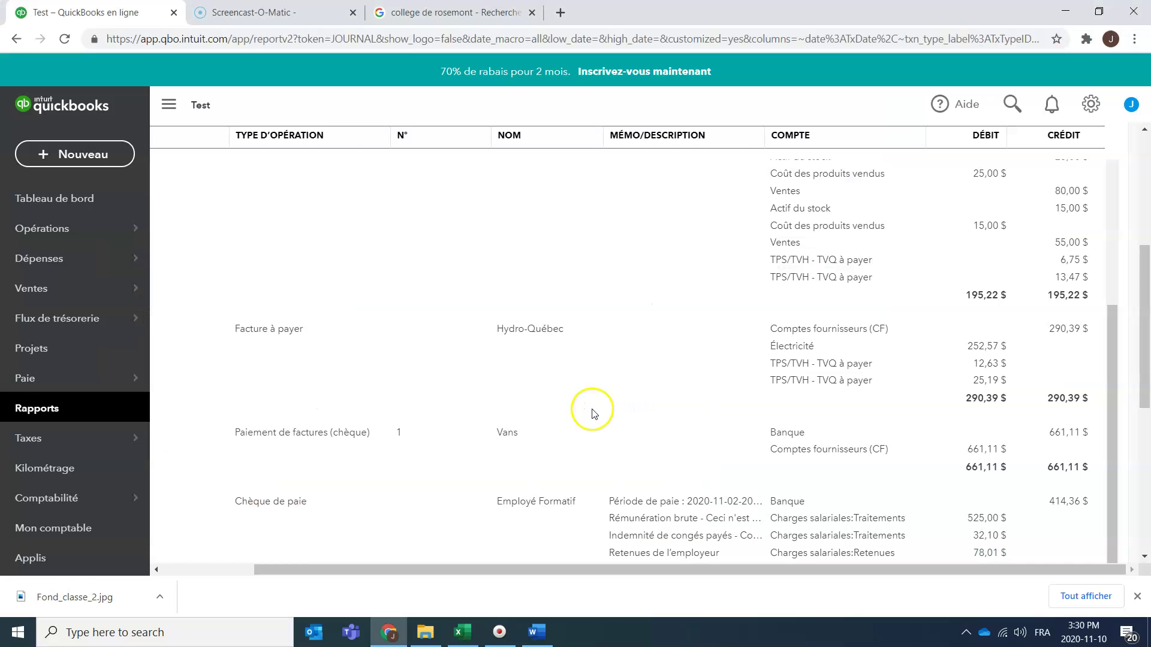
drag(1144, 387, 1144, 460)
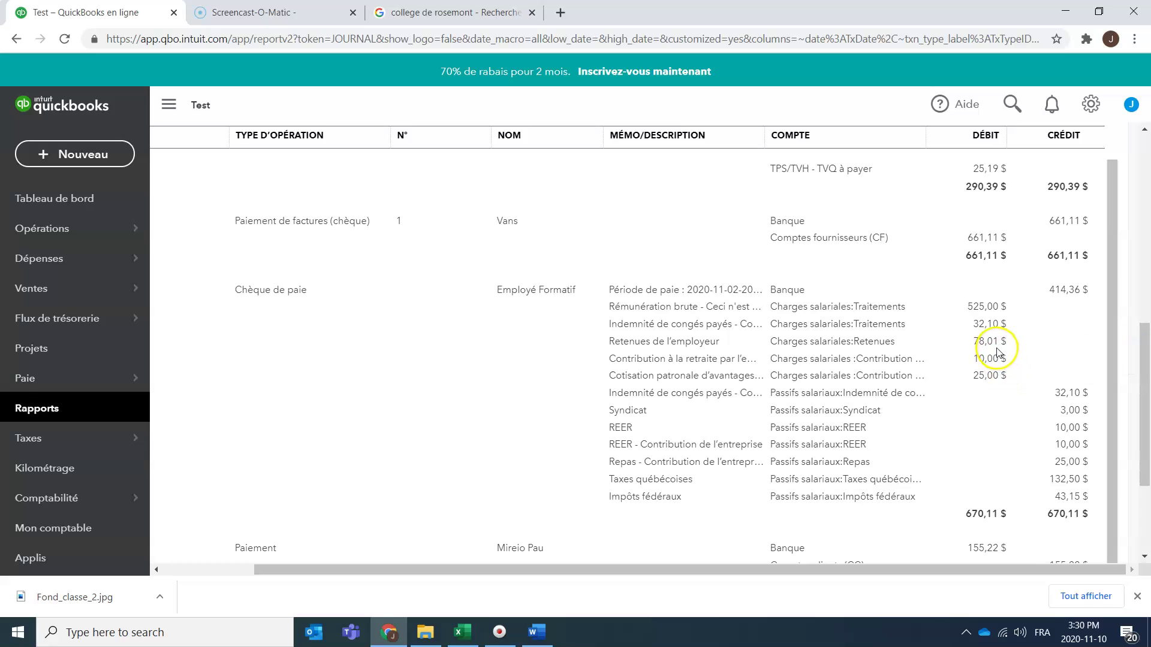
key(alt+Tab)
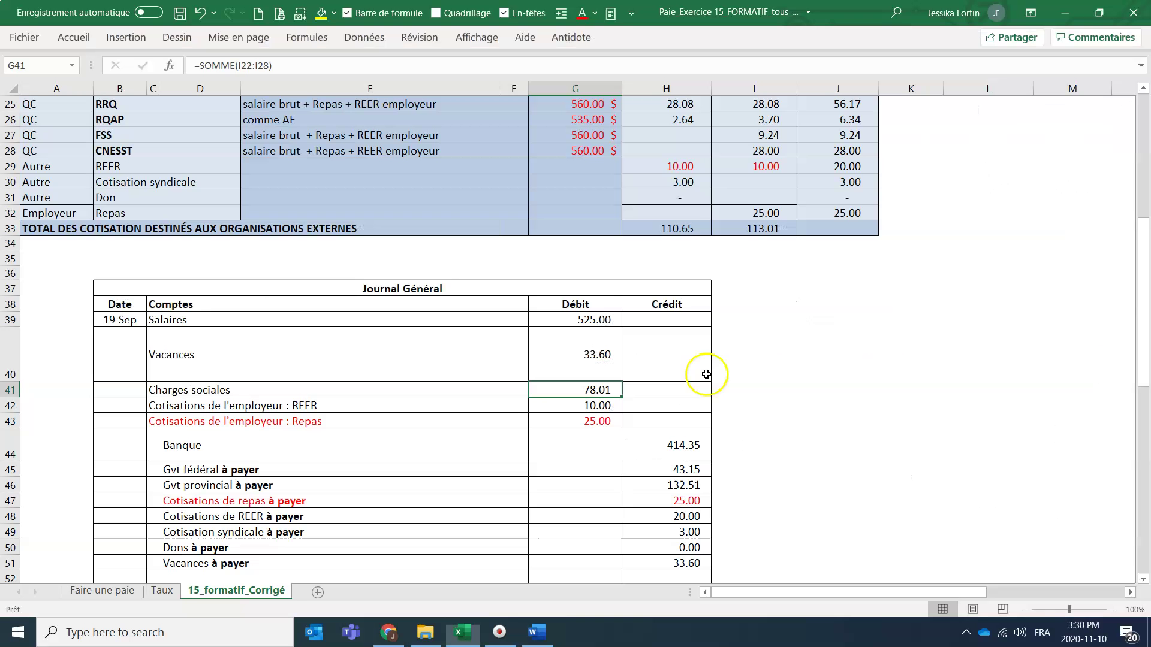
- Compare the employer's REER and meal contribution debits in the workbook with those in the Journal report
click(580, 405)
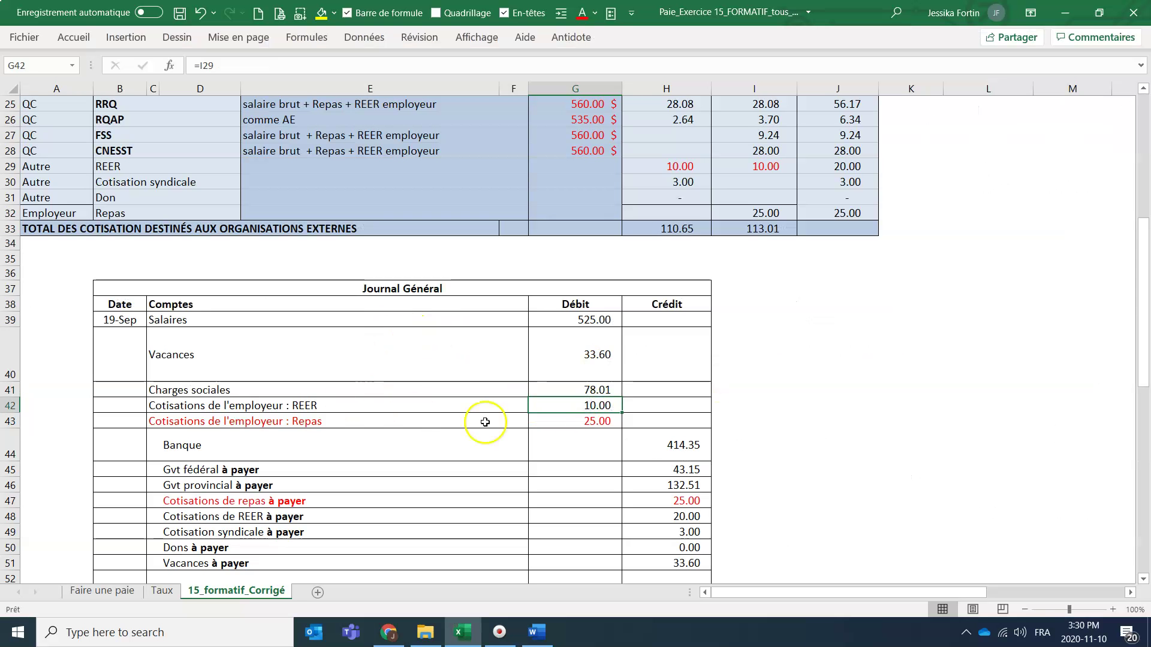
key(alt+Tab)
drag(1007, 380, 986, 381)
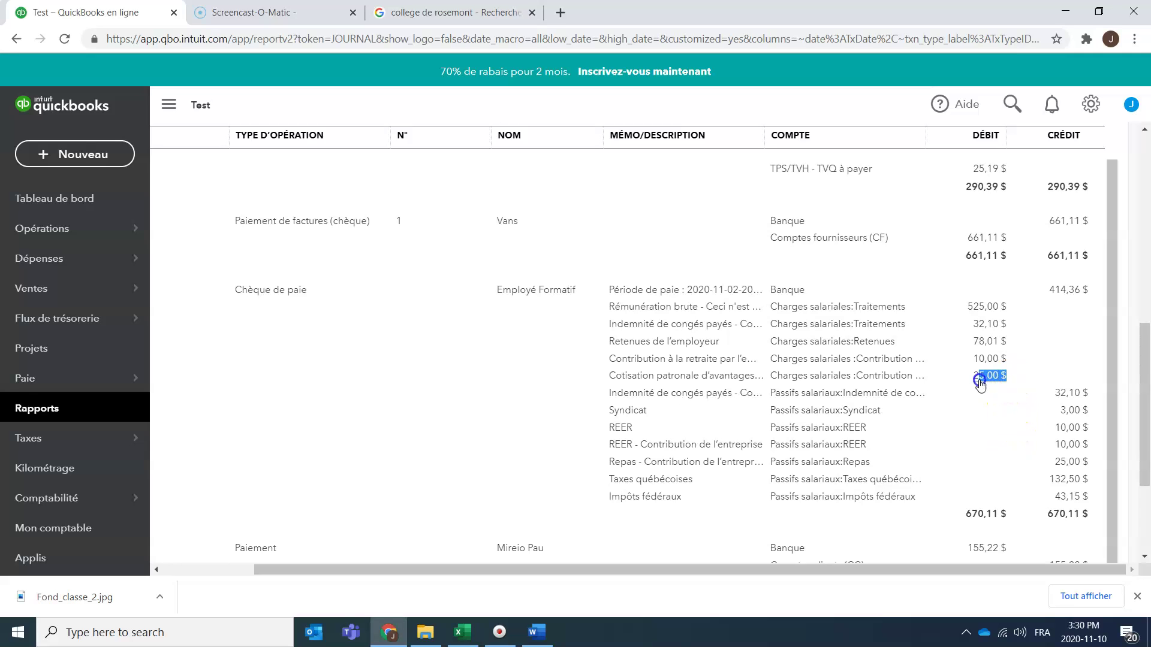
key(alt+Tab)
click(592, 423)
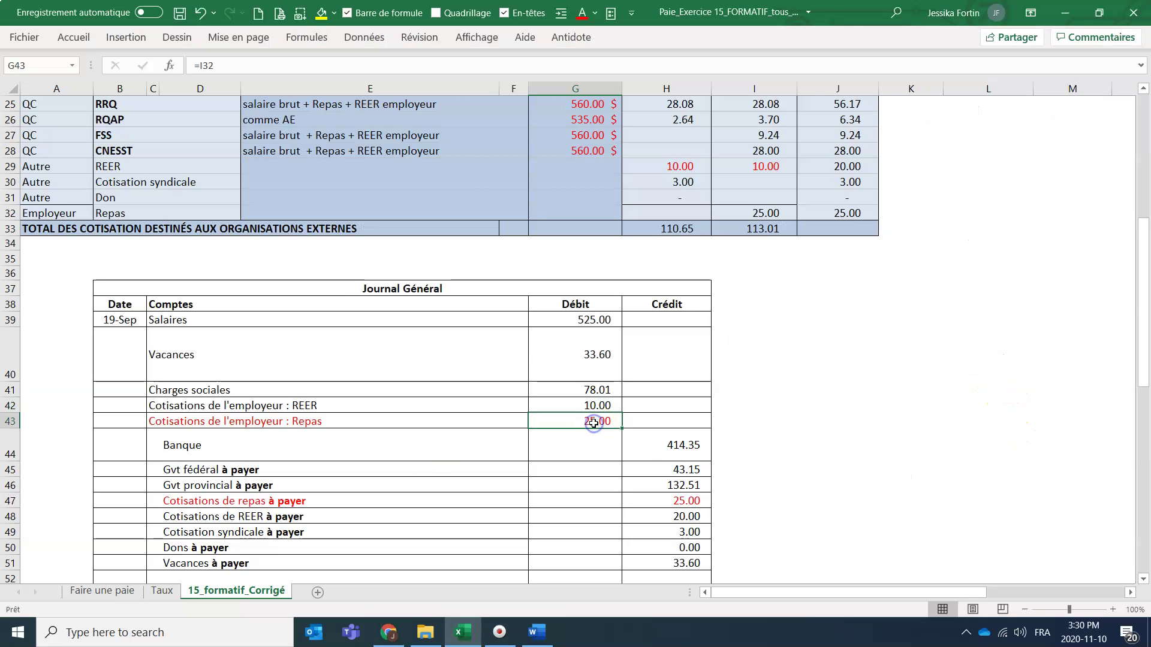
key(alt+Tab)
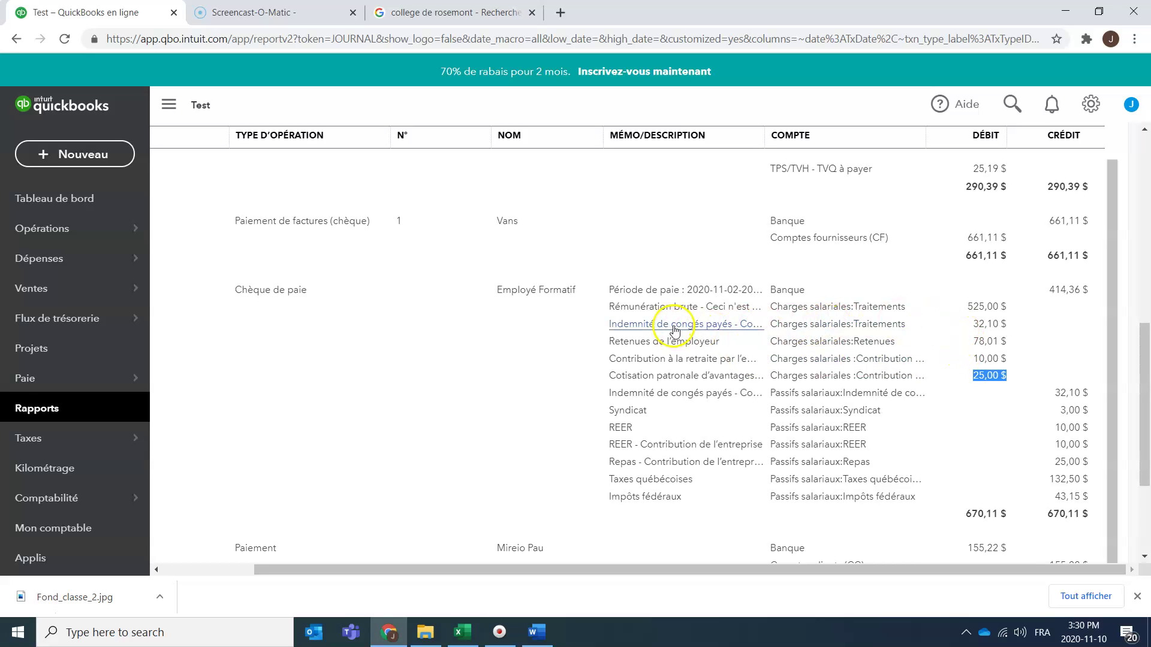
- Review the cells behind the Vacances formula in G40 and remove J15 from it, making it =(E11+J14+J16)*K6
key(alt+Tab)
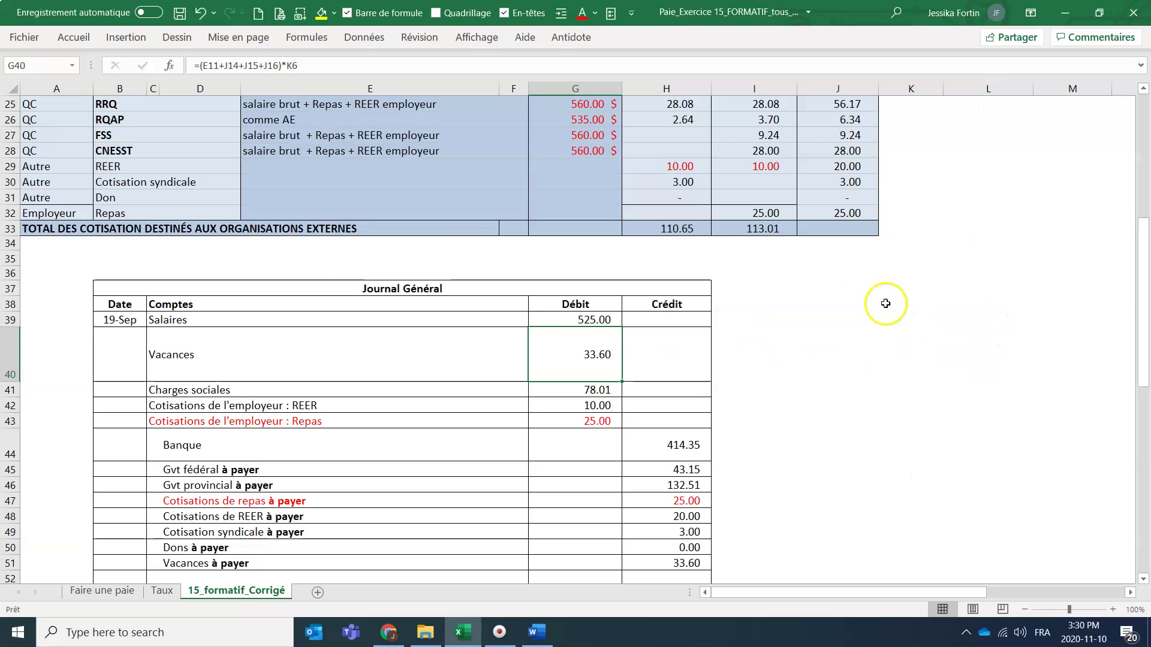
scroll(321, 341, up, 2)
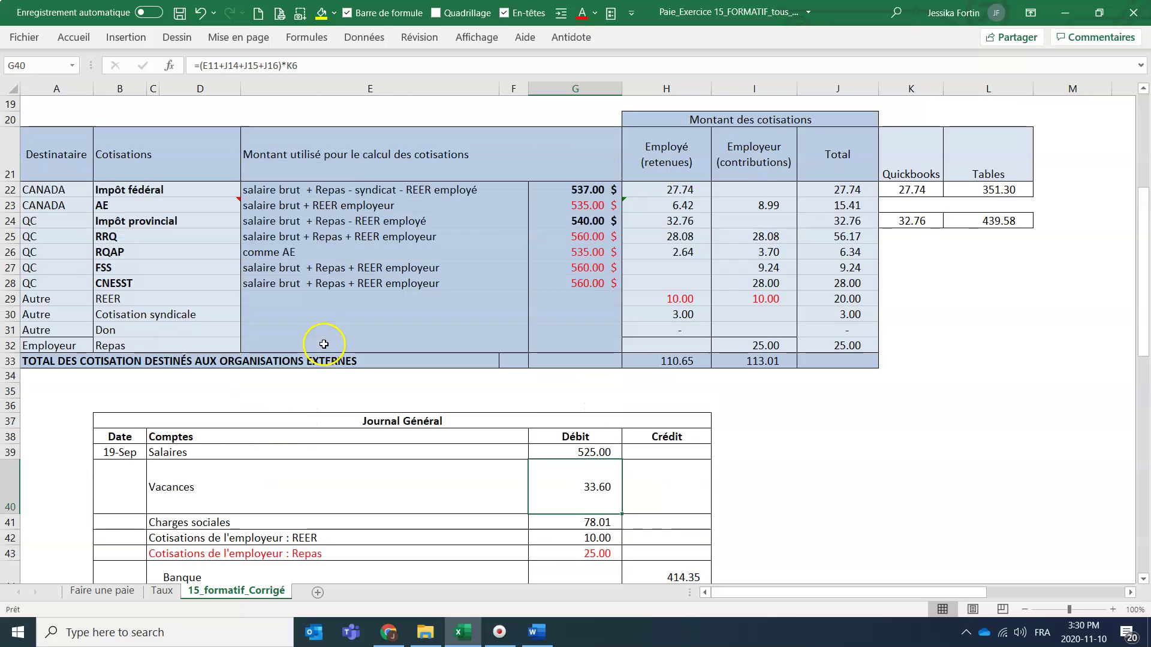
double_click(585, 497)
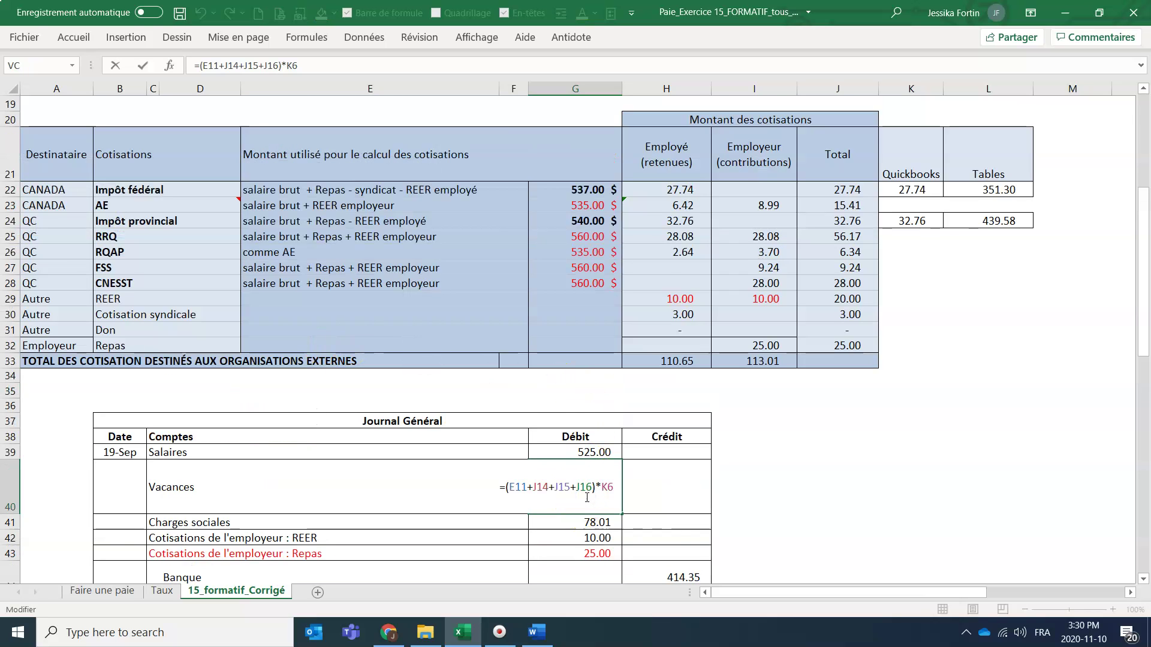
scroll(587, 497, up, 5)
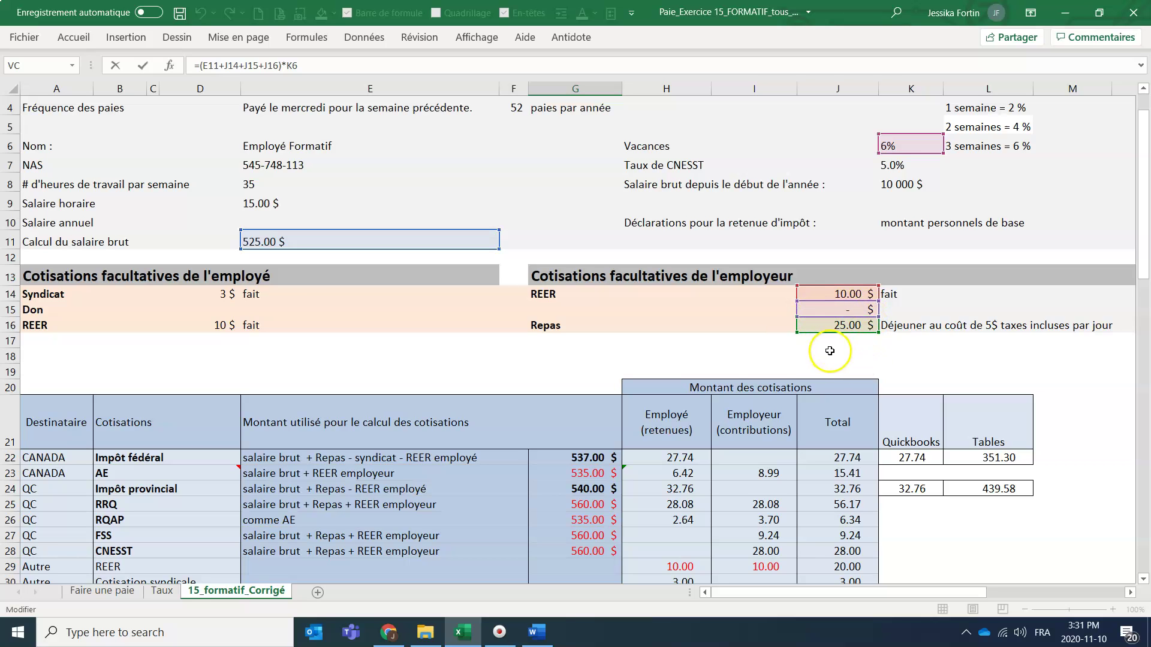
scroll(896, 343, down, 2)
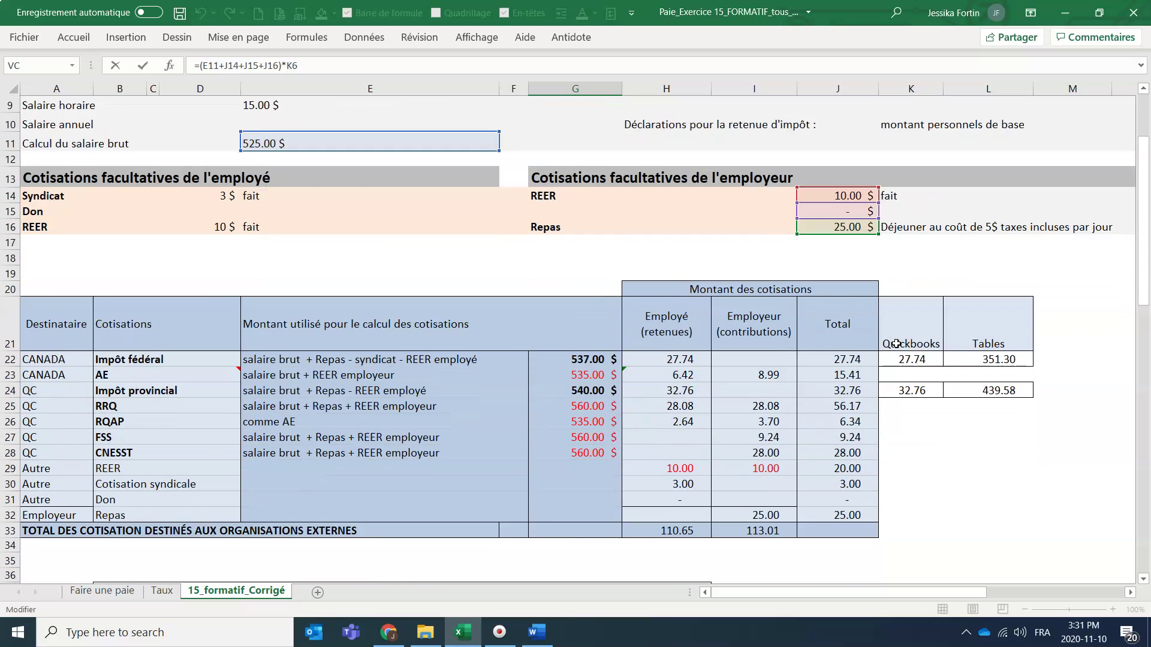
scroll(897, 343, up, 2)
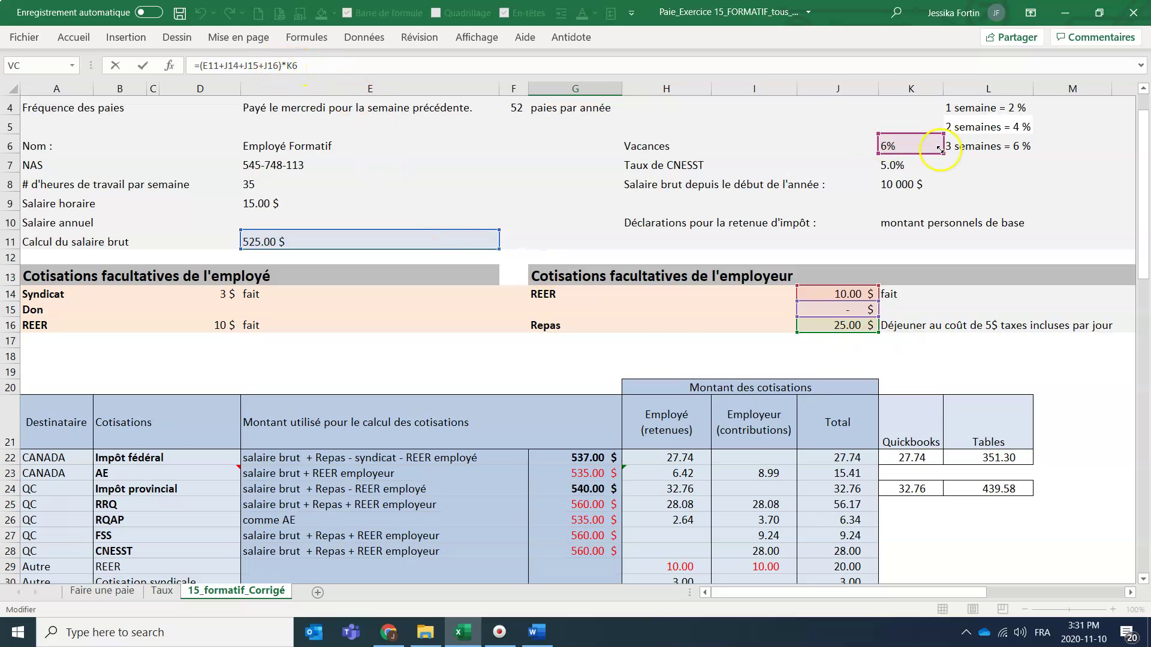
scroll(633, 316, down, 2)
scroll(633, 316, up, 2)
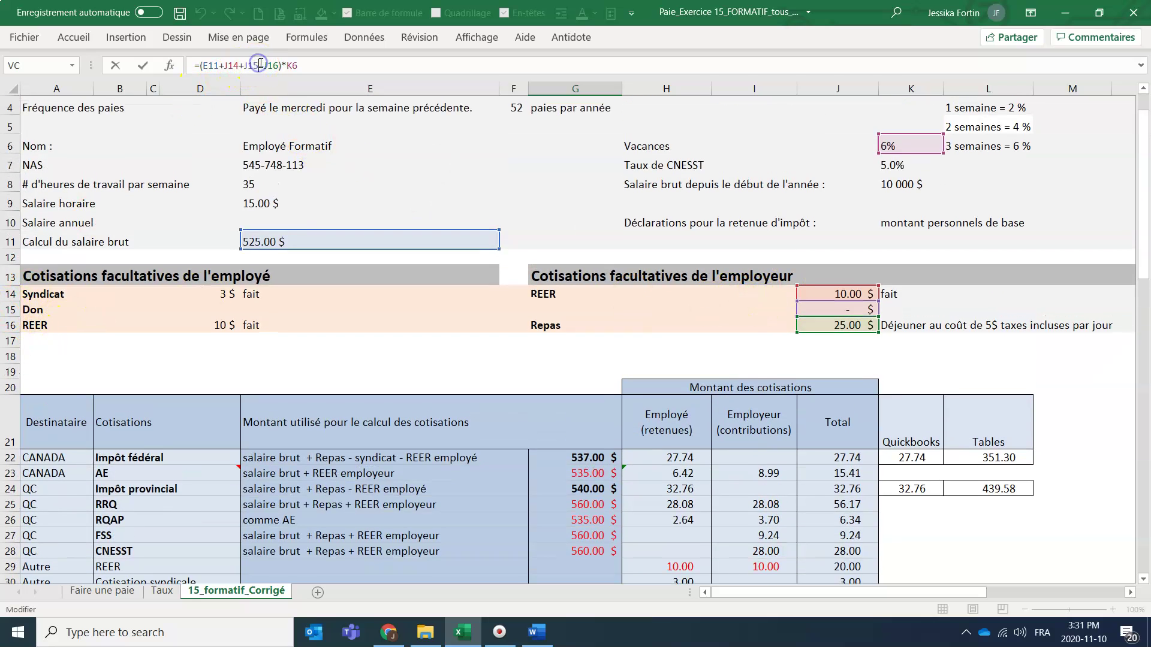
key(BackSpace)
key(BackSpace)
key(BackSpace)
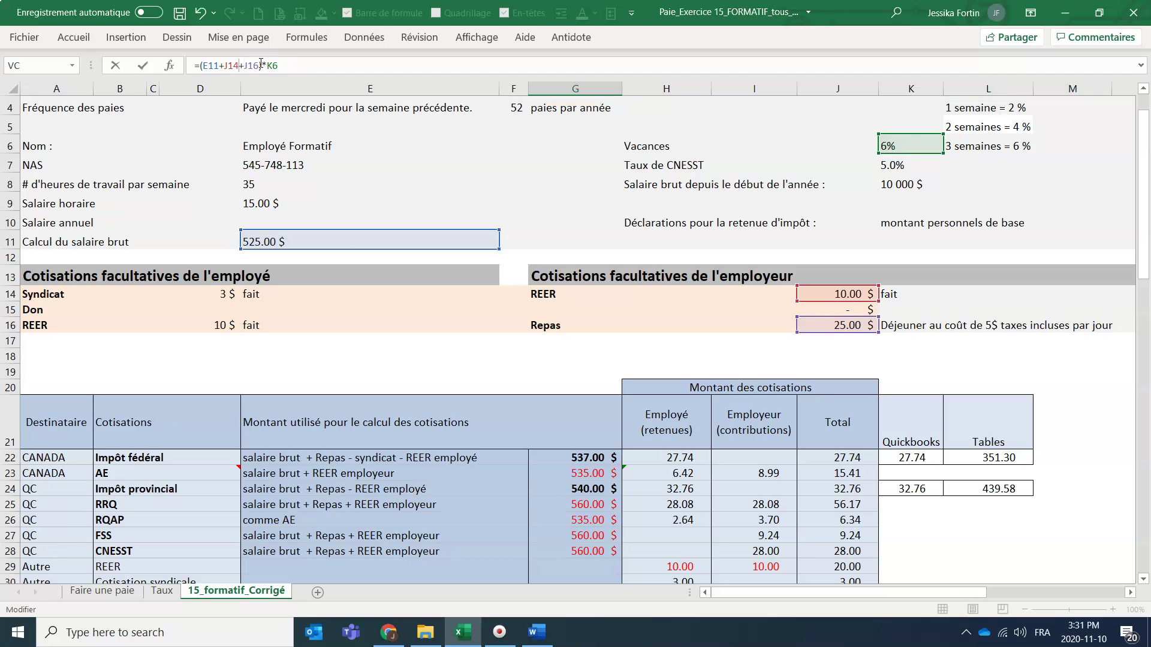
key(Return)
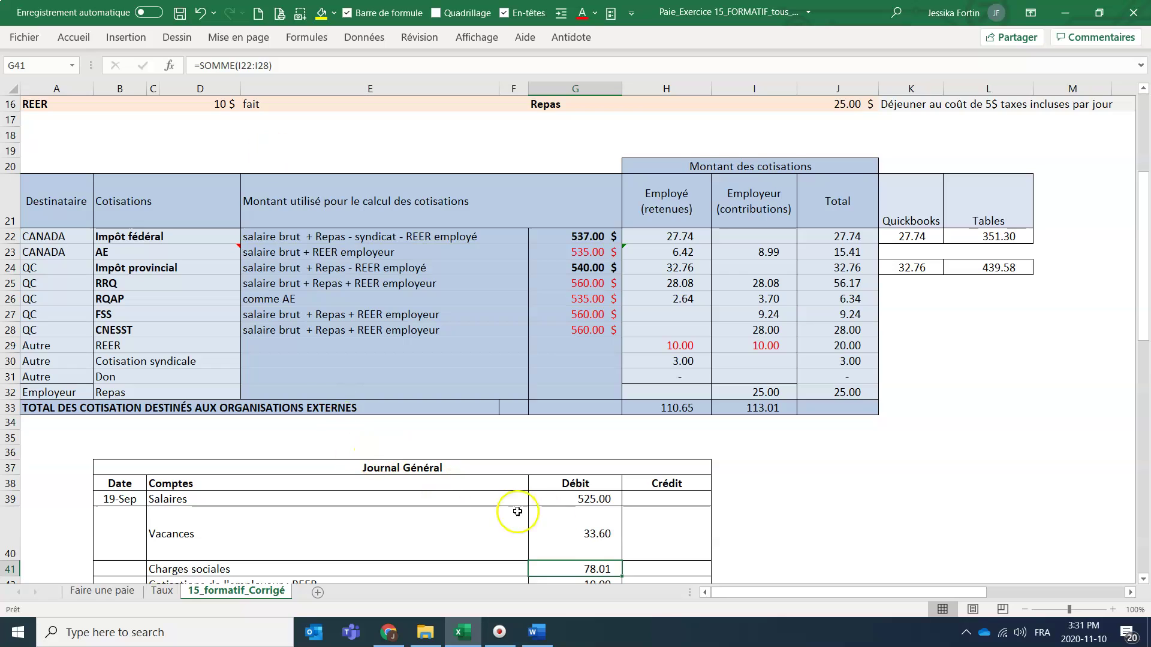
- Check the workbook's Vacances debit against the paycheque's vacation line in the Journal report and look over its payroll liability credits
click(623, 534)
click(598, 524)
key(alt+Tab)
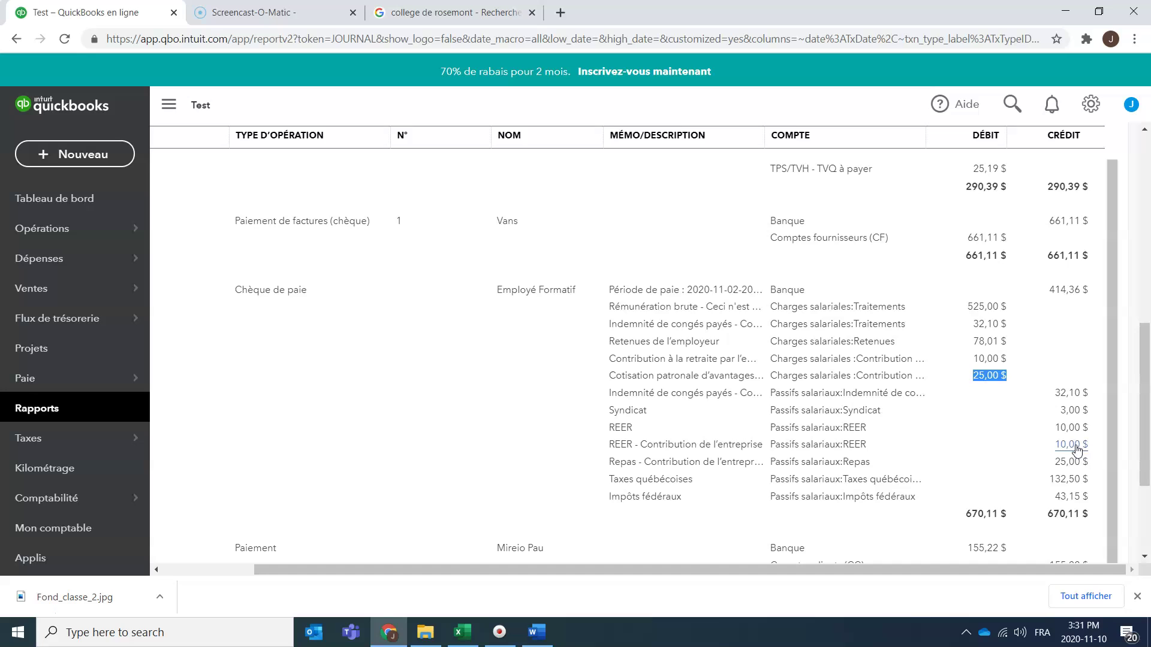
click(1079, 462)
- Remove the employer meal amount (J16) from the Vacances formula in G40, making it =(E11+J14)*K6
key(alt+Tab)
click(576, 527)
double_click(575, 528)
scroll(565, 480, up, 2)
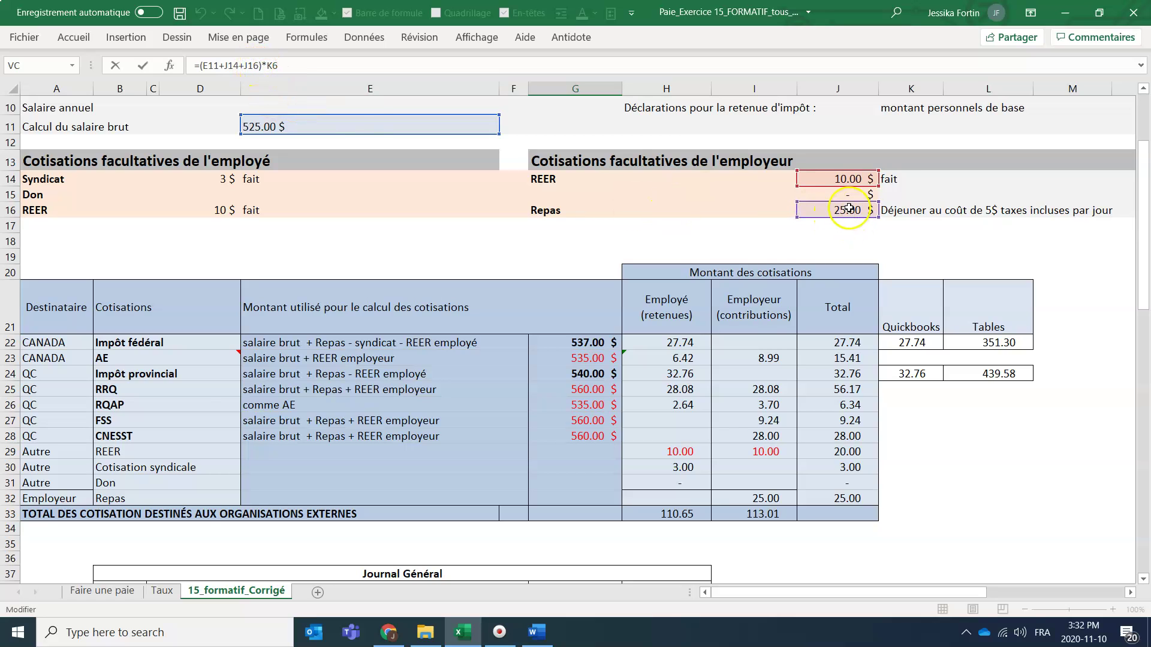
scroll(584, 236, up, 1)
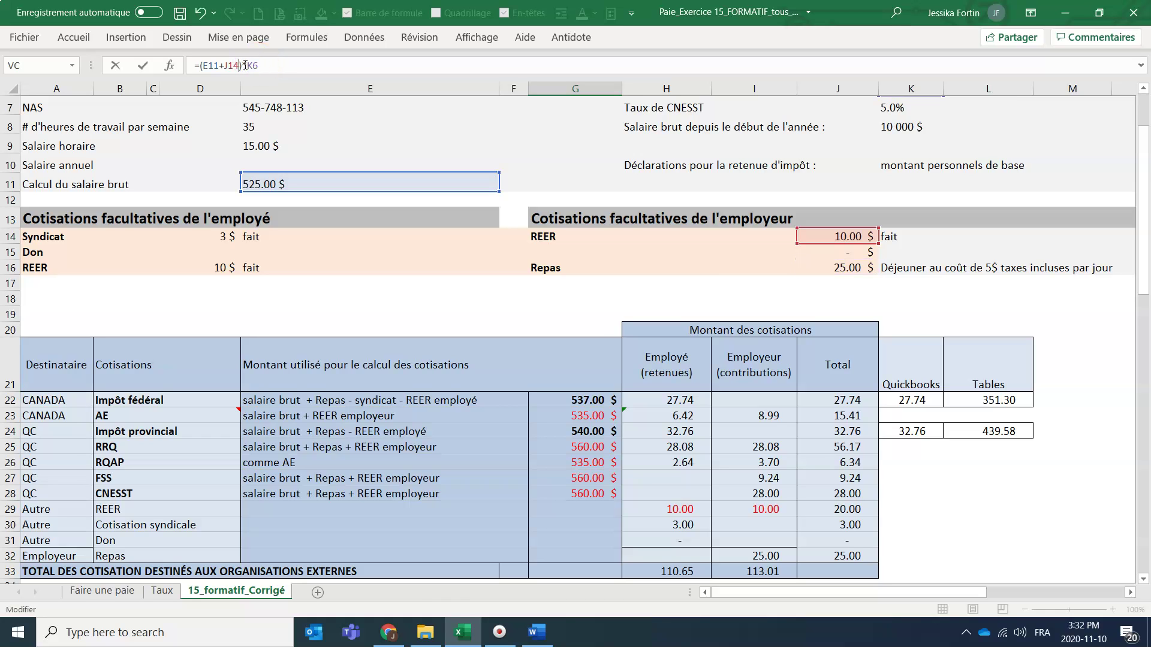
key(Escape)
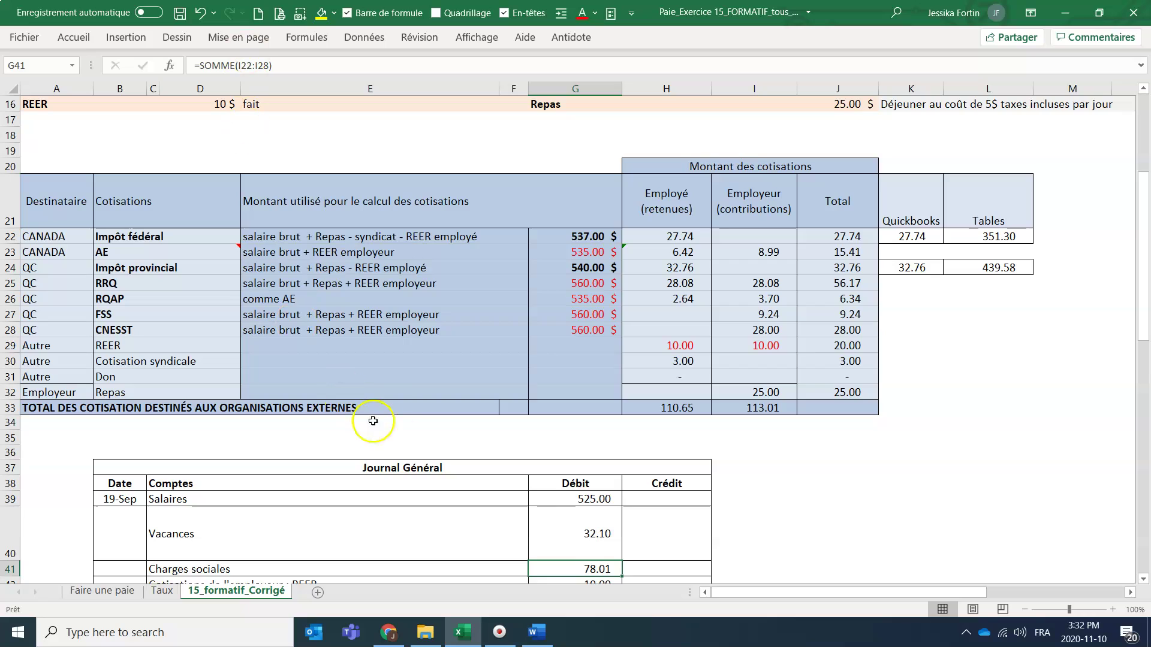
click(568, 527)
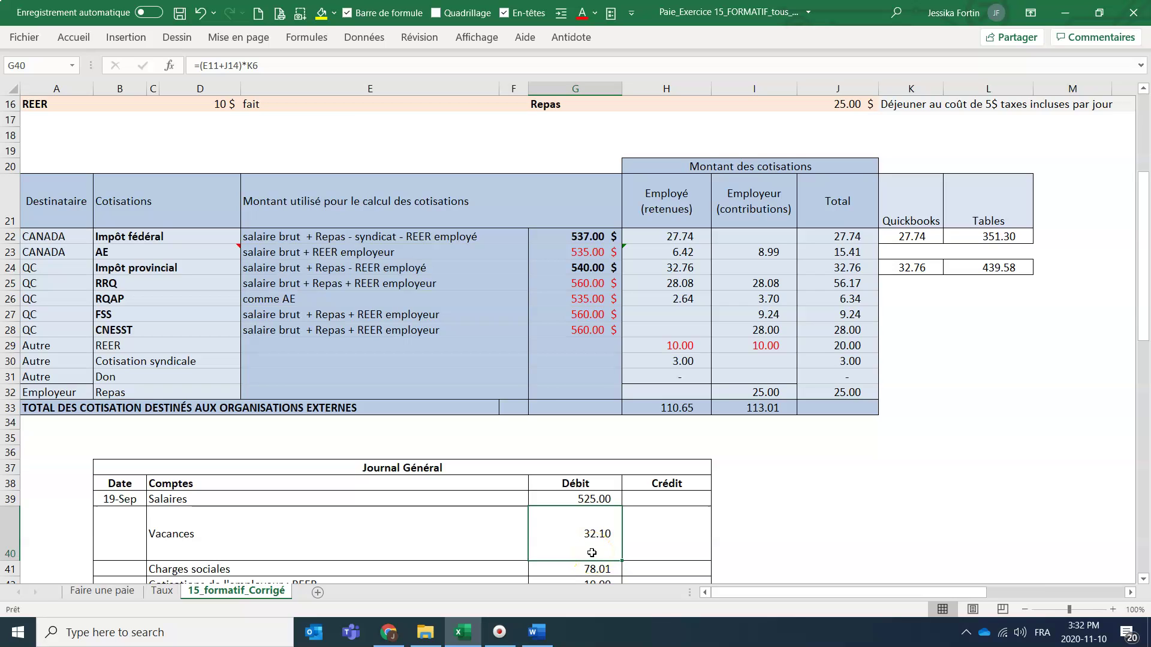
- Check on the Taux sheet how the employer's REER and Repas benefits are treated in the Vacances row
scroll(601, 378, down, 1)
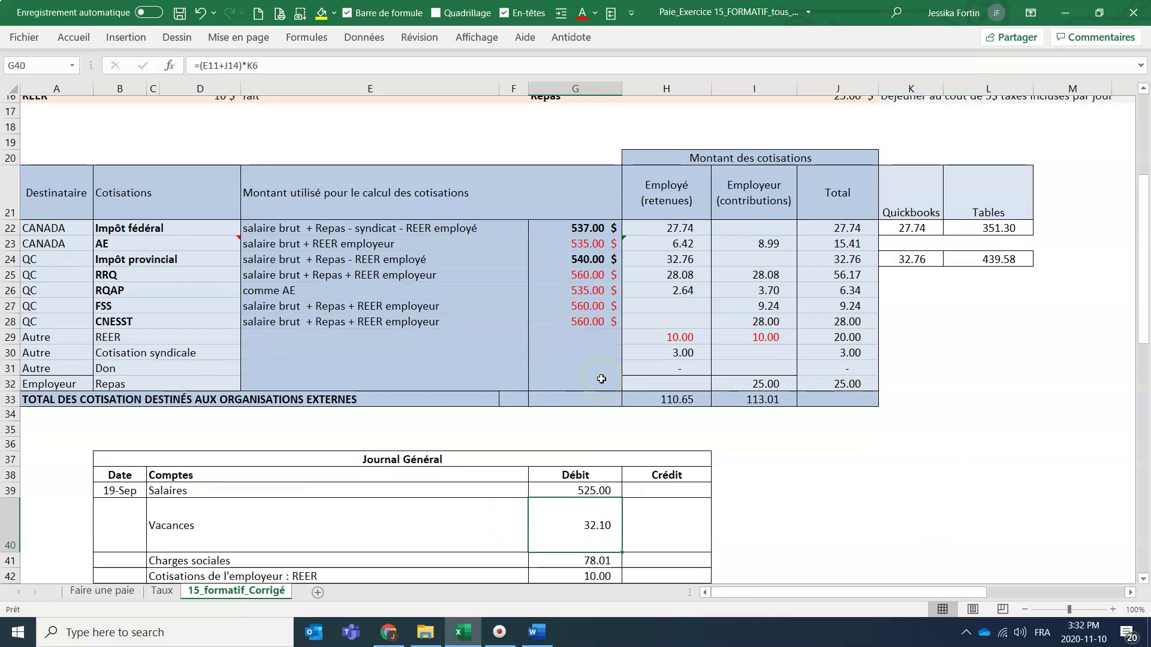
scroll(601, 379, down, 3)
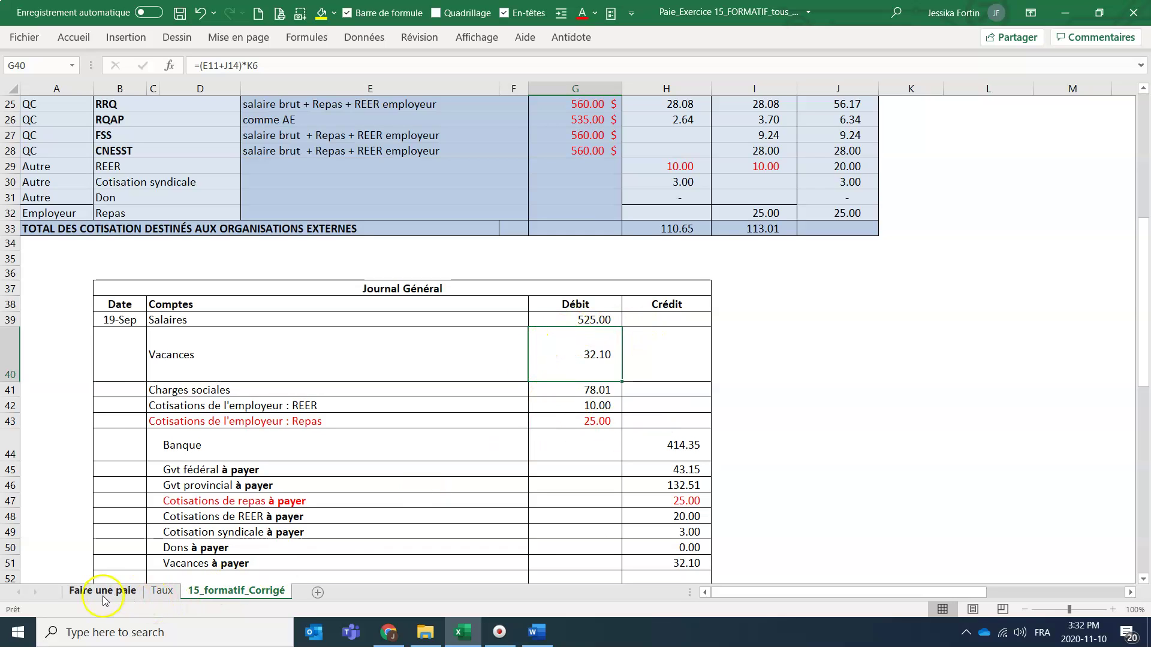
click(161, 592)
click(396, 407)
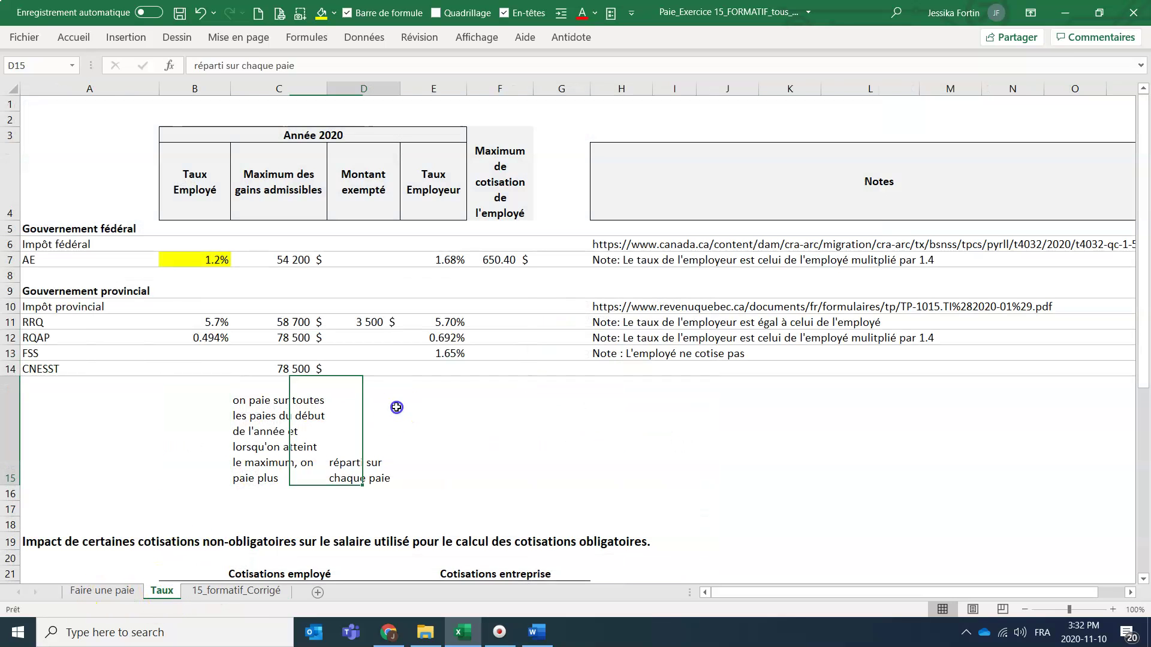
scroll(396, 407, down, 6)
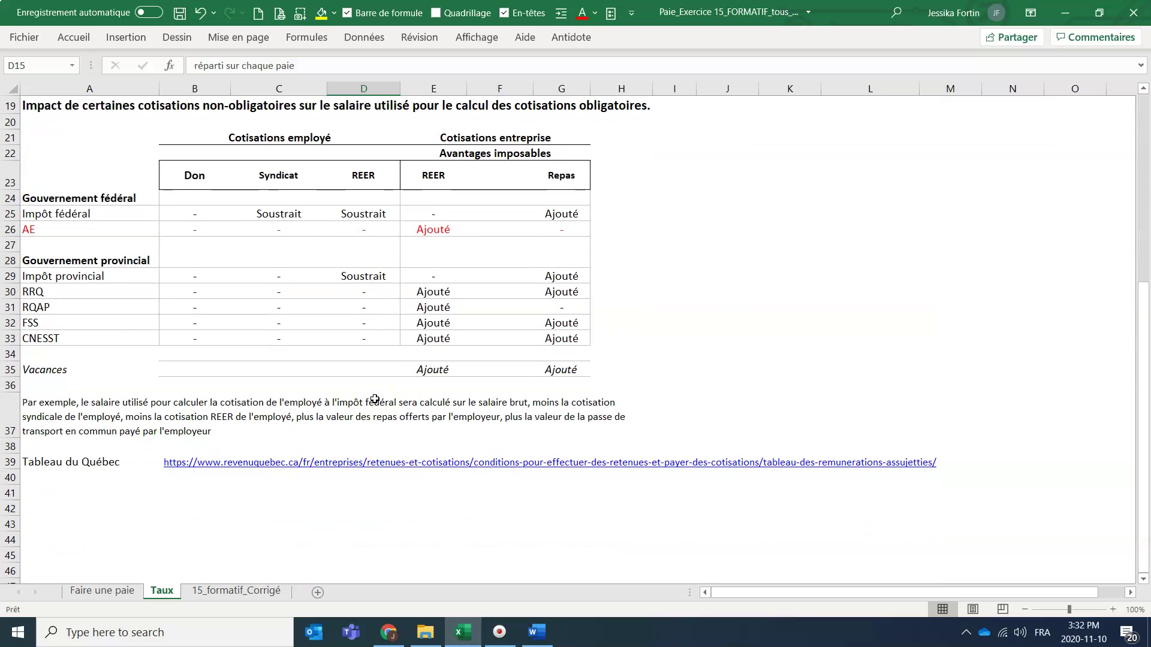
scroll(374, 399, up, 2)
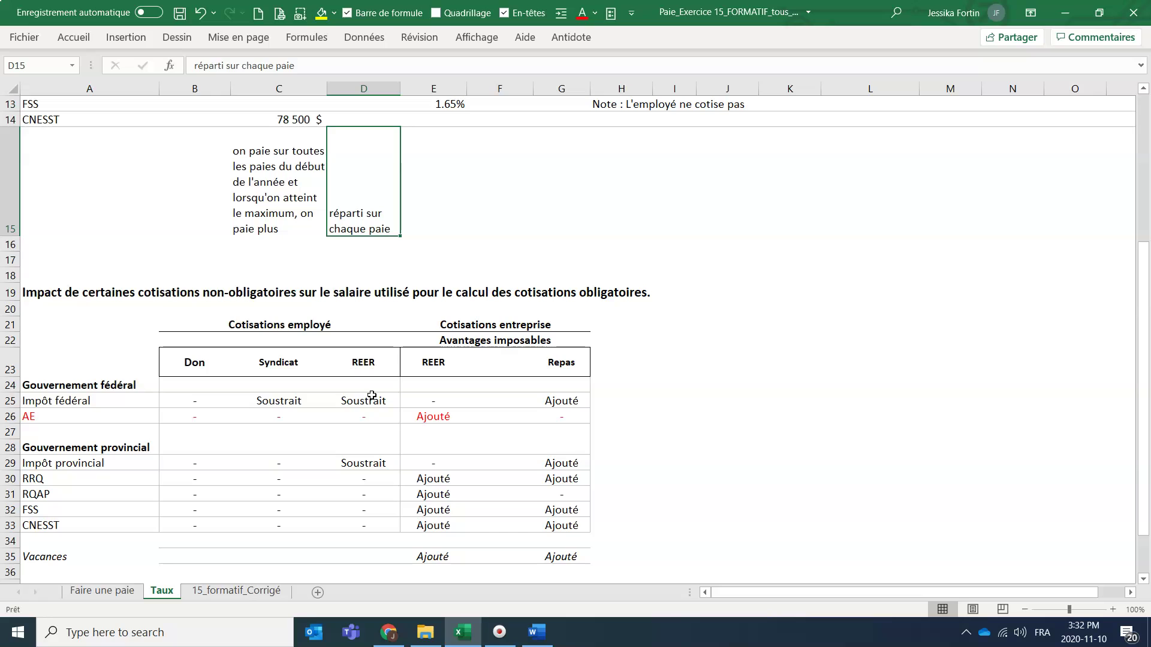
click(499, 633)
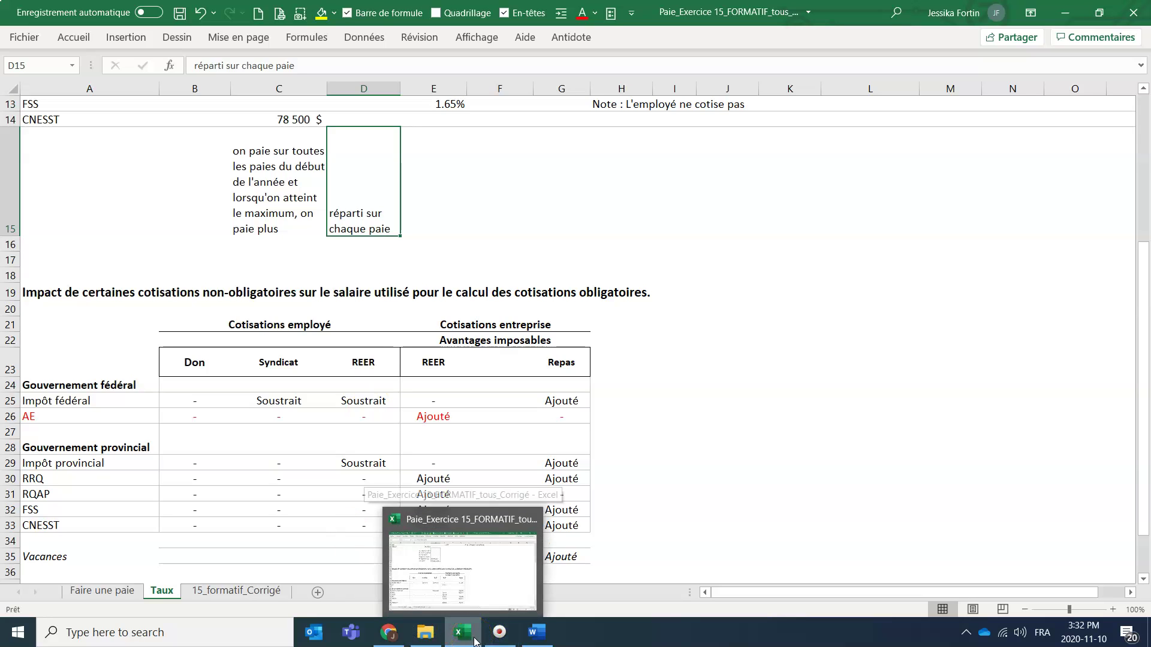
- Switch to QuickBooks Online and open the employee's record for editing at the deductions and contributions section
click(388, 632)
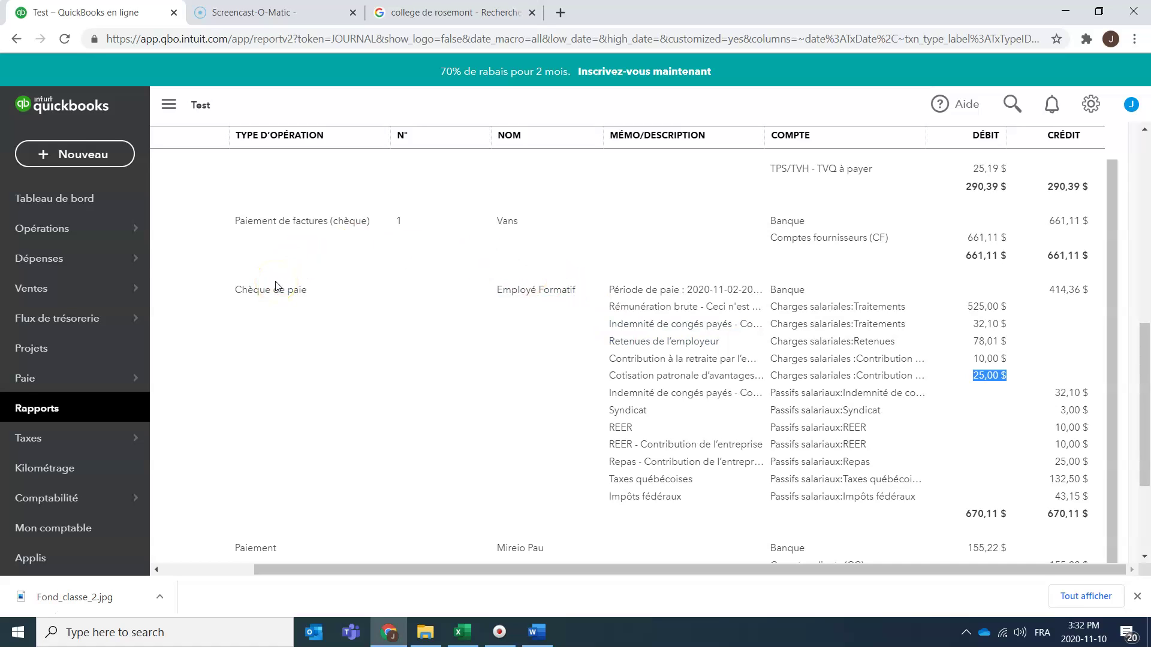
click(70, 388)
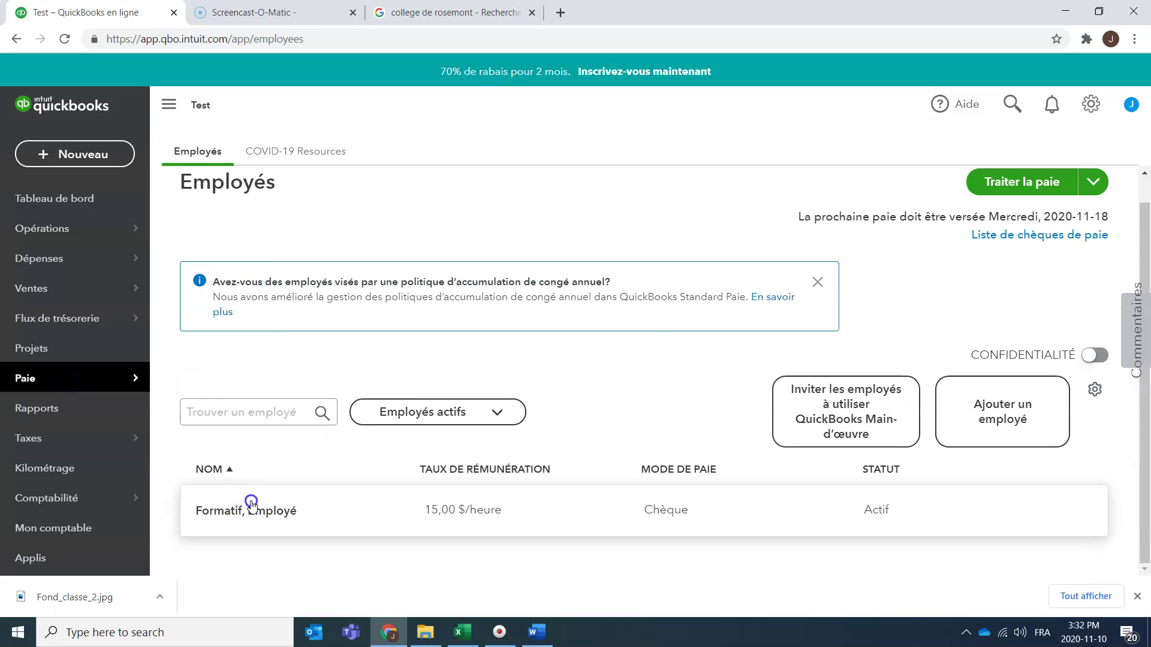
click(251, 503)
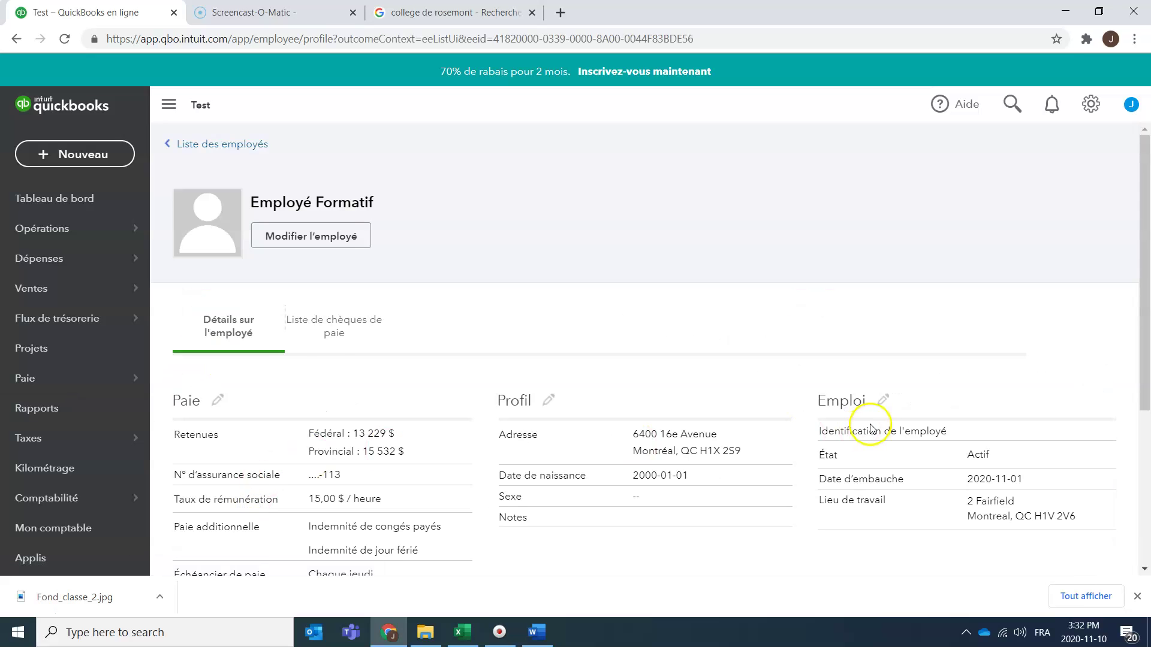
click(340, 241)
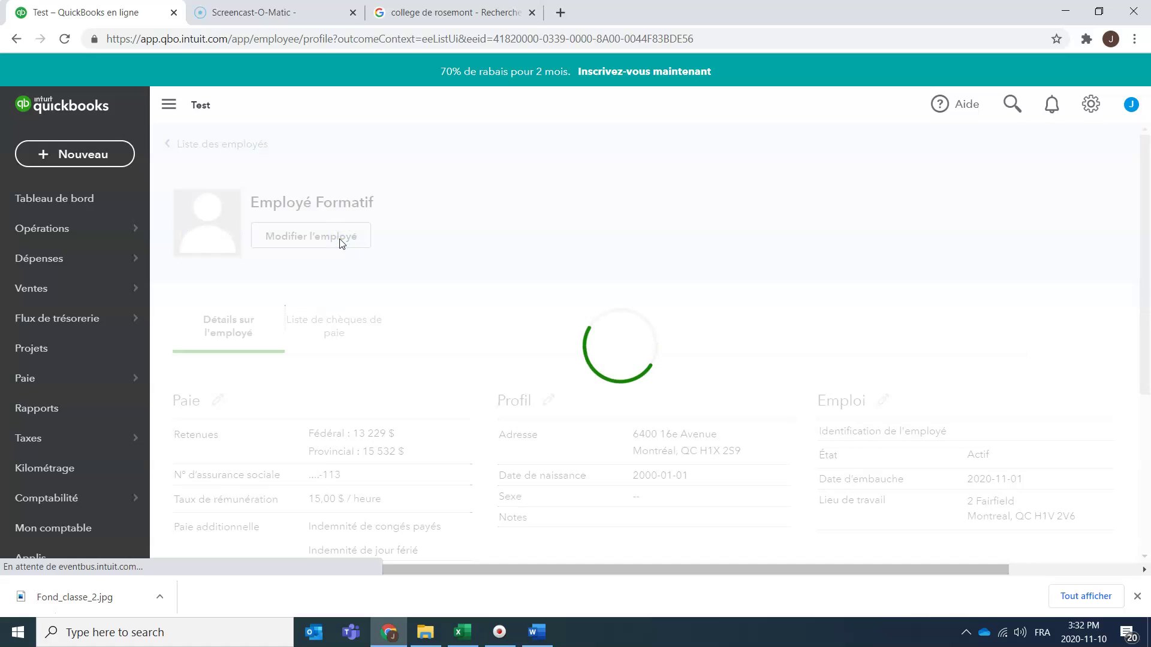
scroll(356, 331, down, 10)
scroll(355, 331, down, 5)
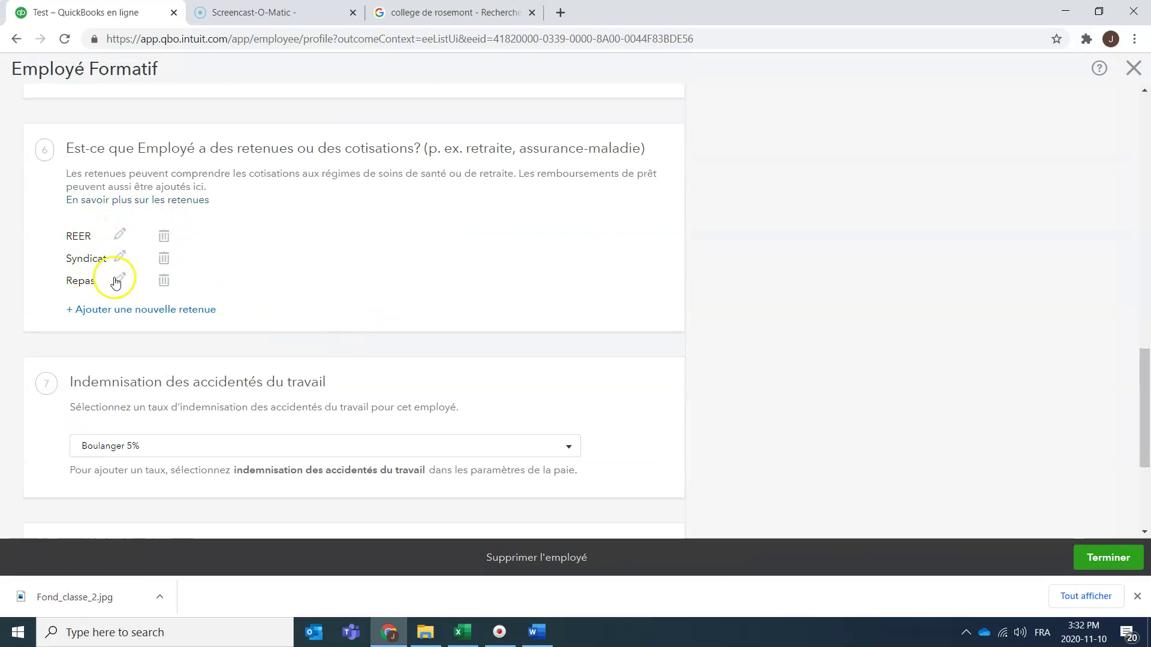
- Review the Repas company contribution amount and its tax parameters, and close the employee's record
click(116, 282)
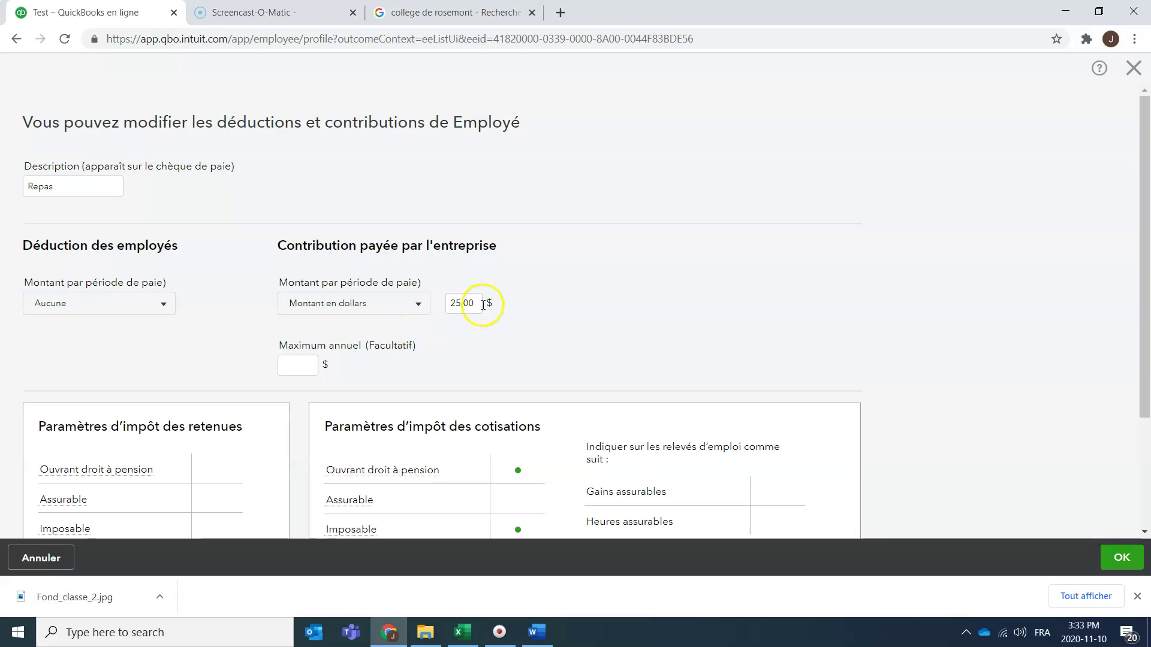
scroll(488, 306, down, 3)
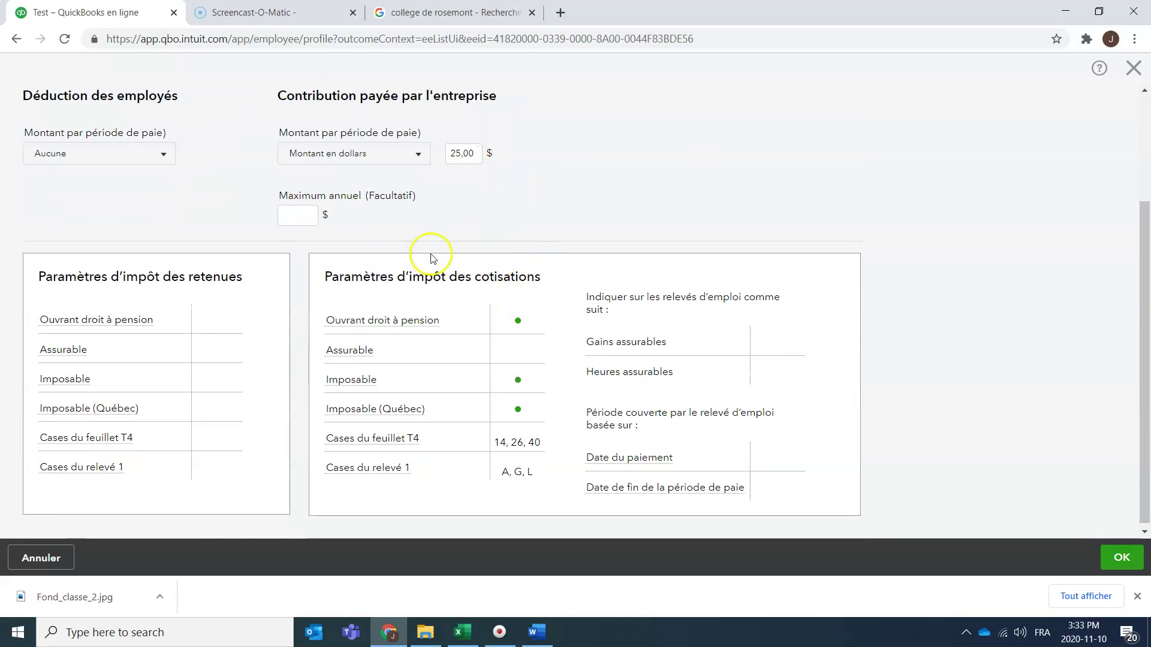
scroll(483, 232, up, 3)
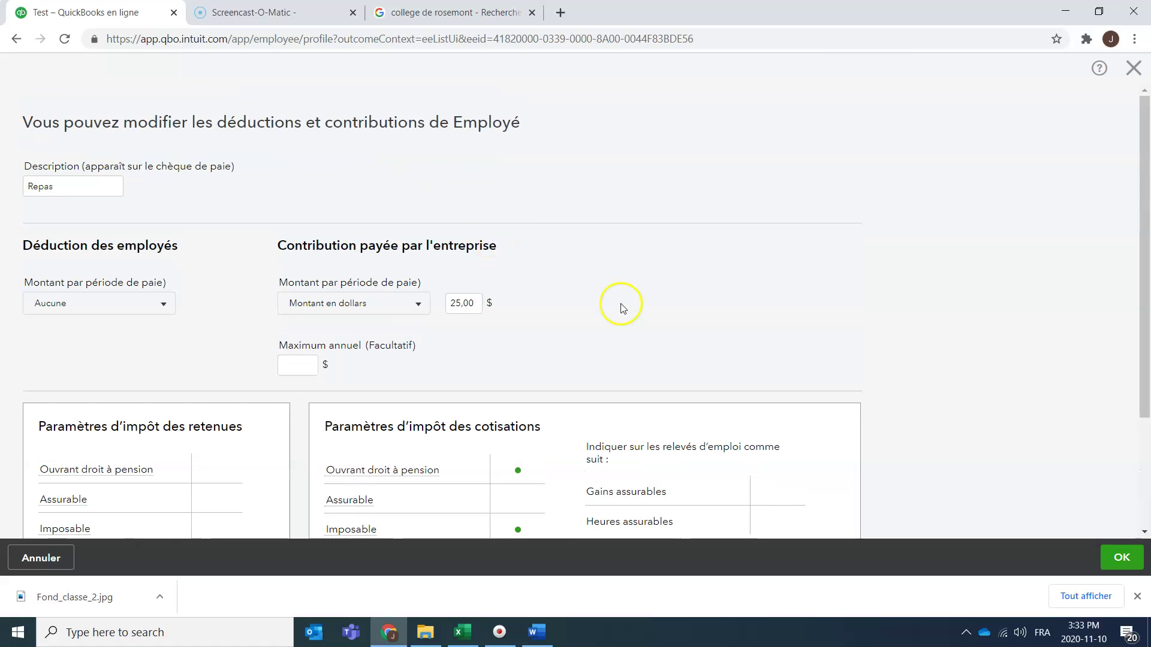
click(1137, 560)
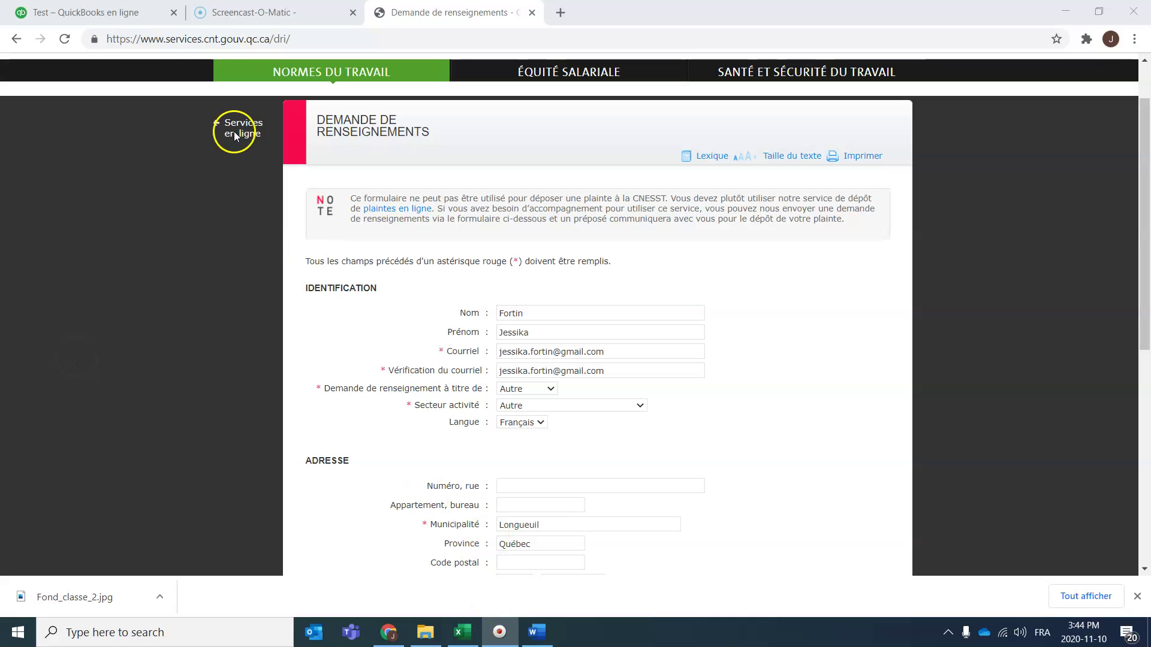
click(133, 12)
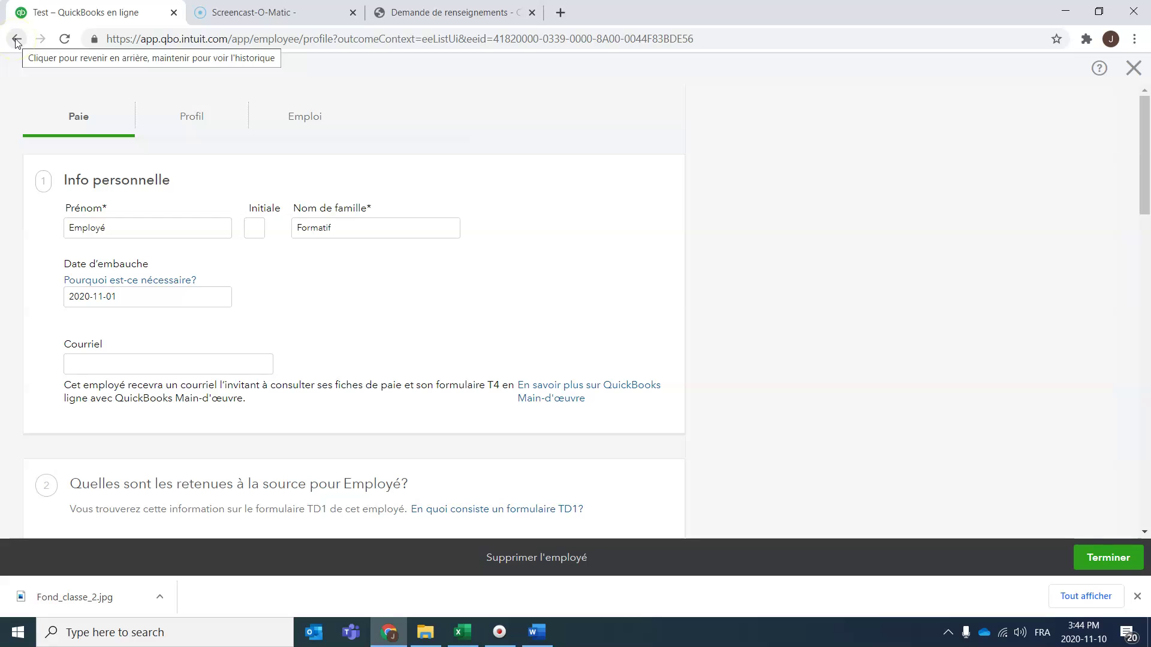
click(1133, 67)
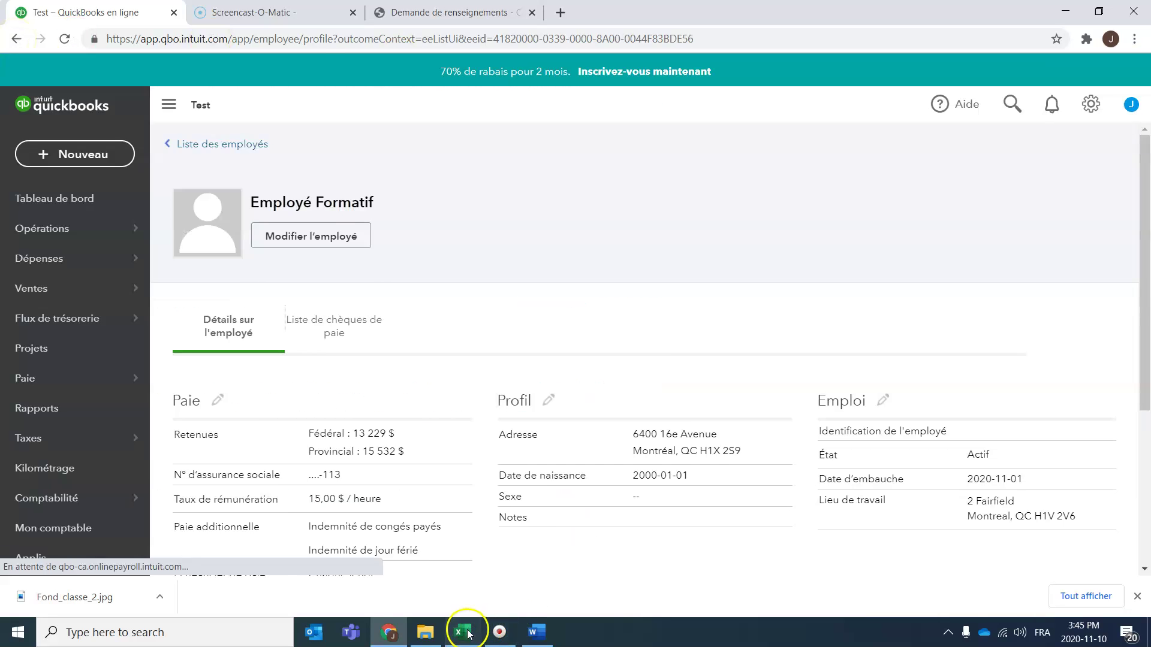
- In the Excel workbook's 15_formatif_Corrigé sheet, add the employer meal amount (J16) to the Vacances formula in G40, making it =(E11+J14+J16)*K6
click(468, 633)
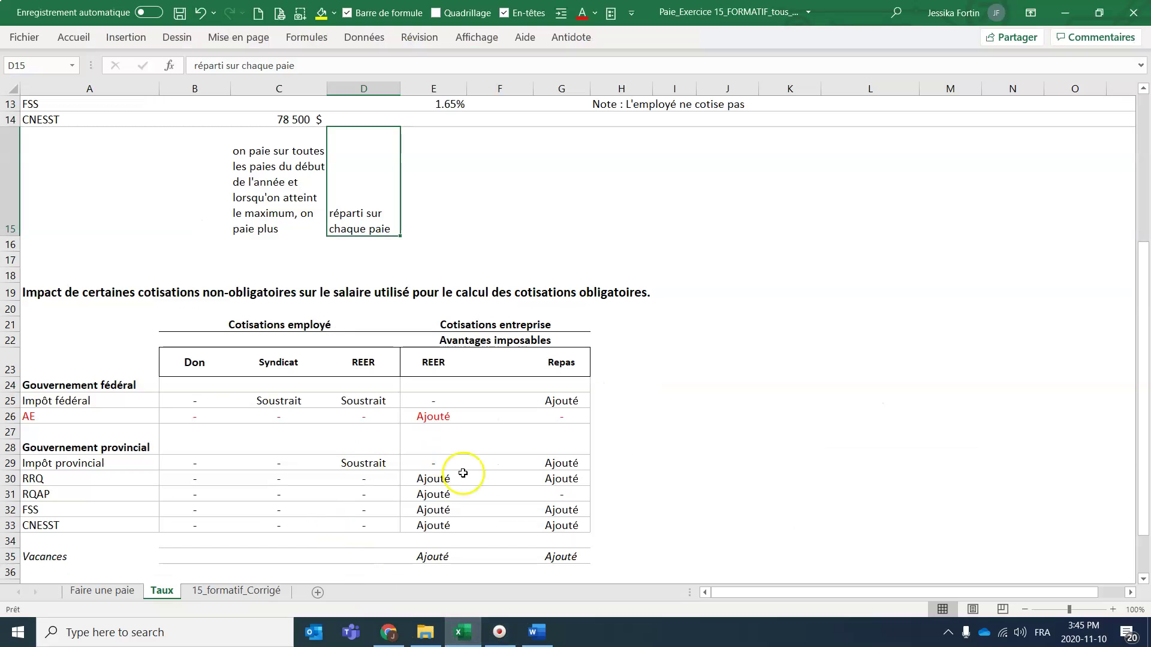
click(236, 591)
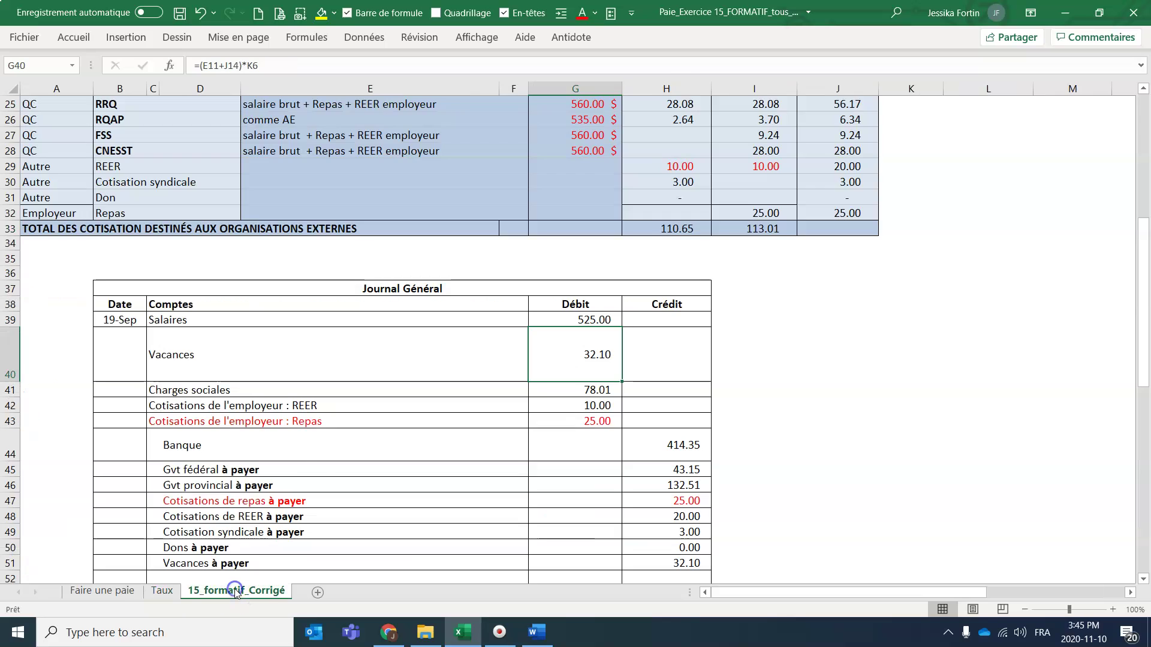
double_click(577, 363)
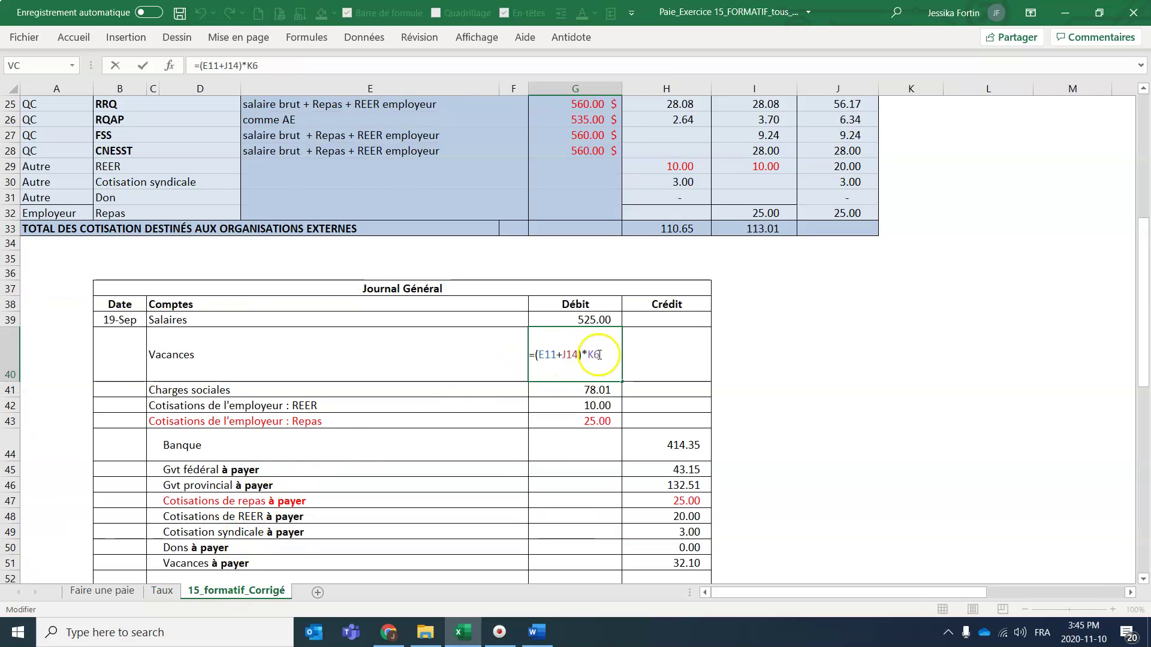
scroll(659, 341, up, 5)
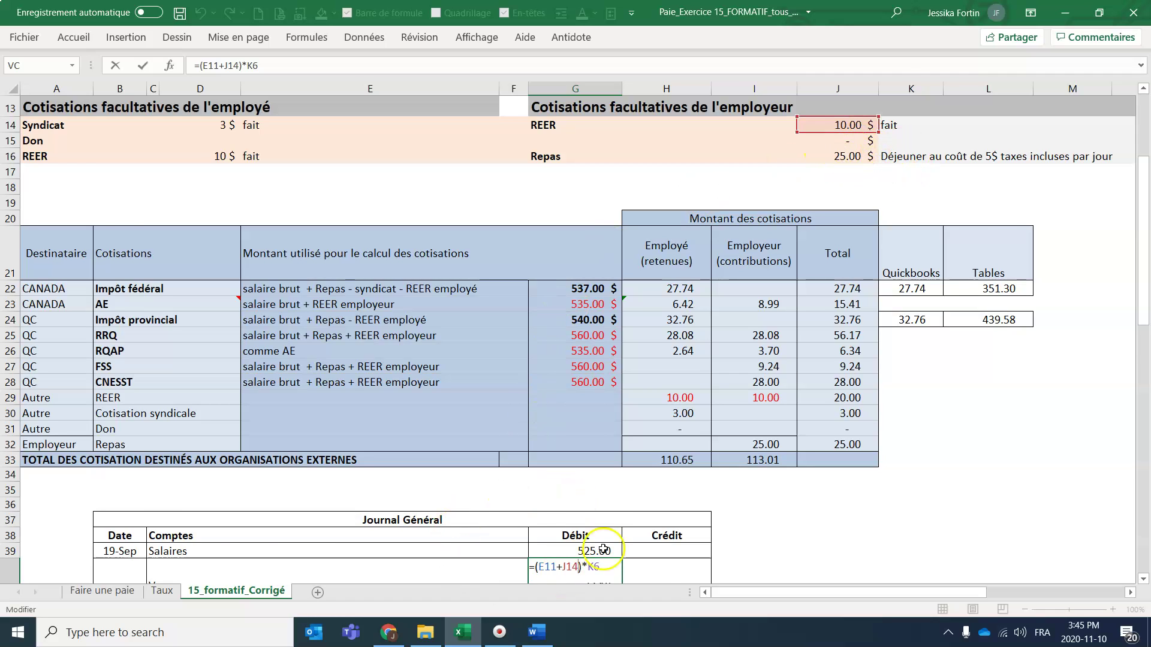
scroll(594, 521, down, 2)
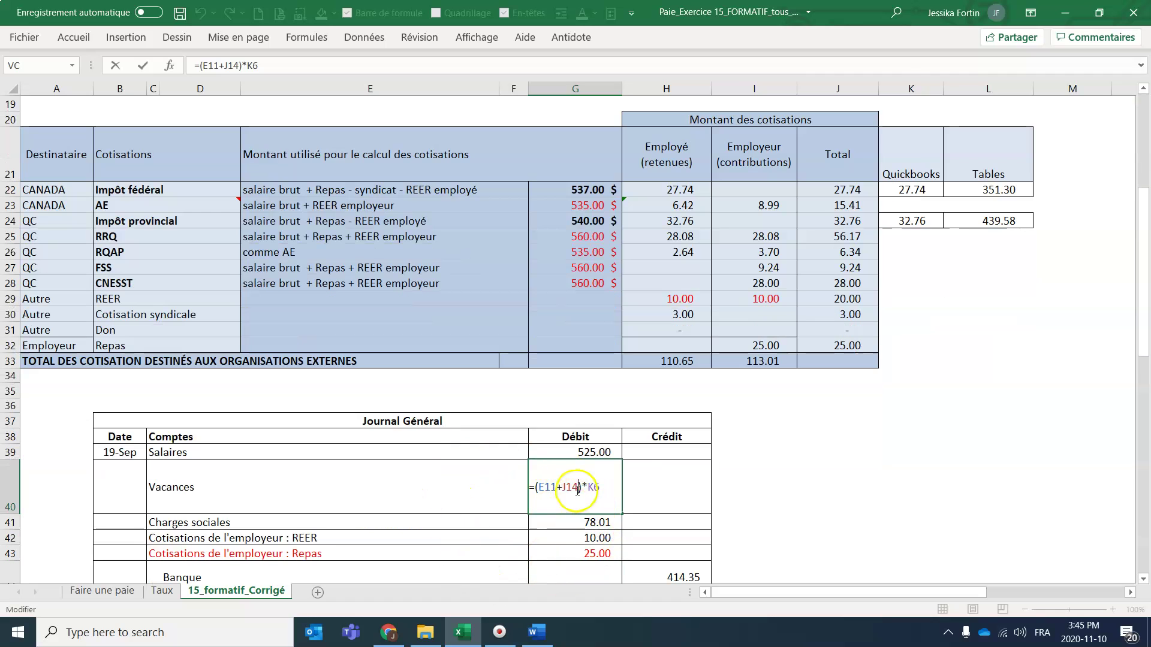
scroll(577, 490, up, 3)
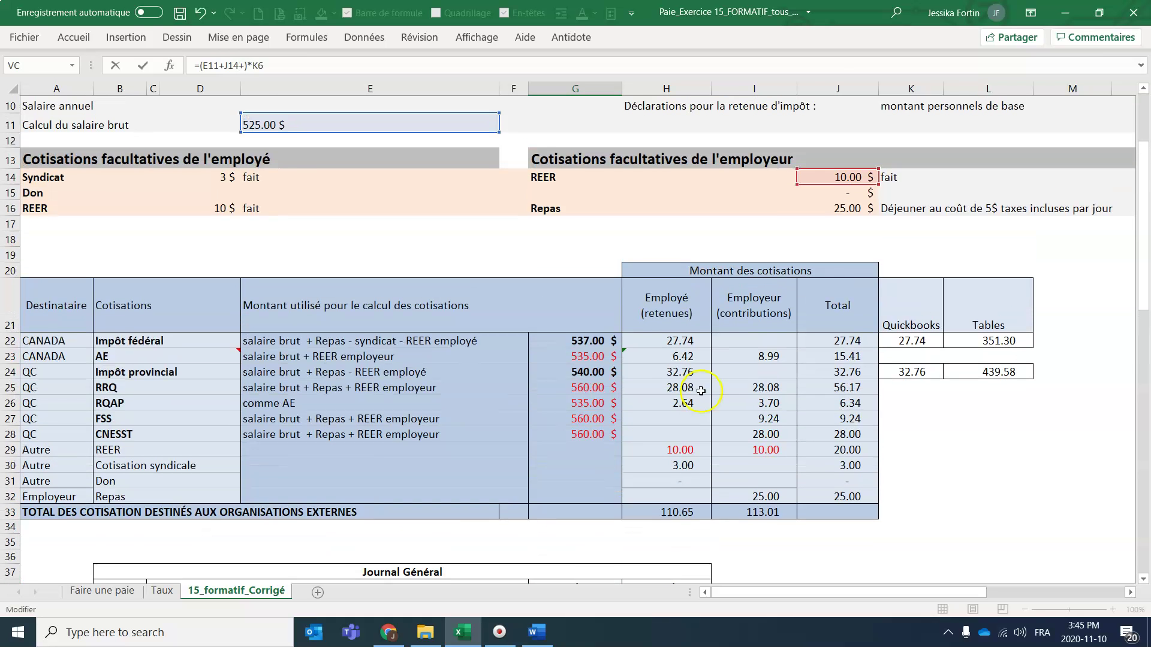
click(866, 208)
key(Return)
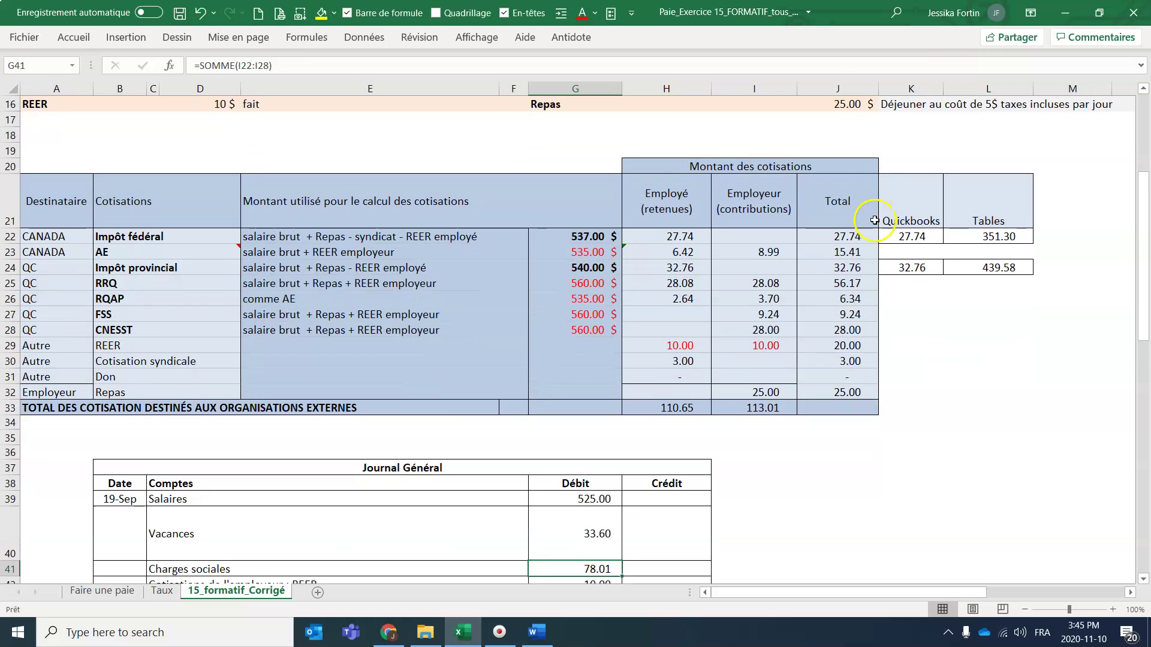
click(576, 534)
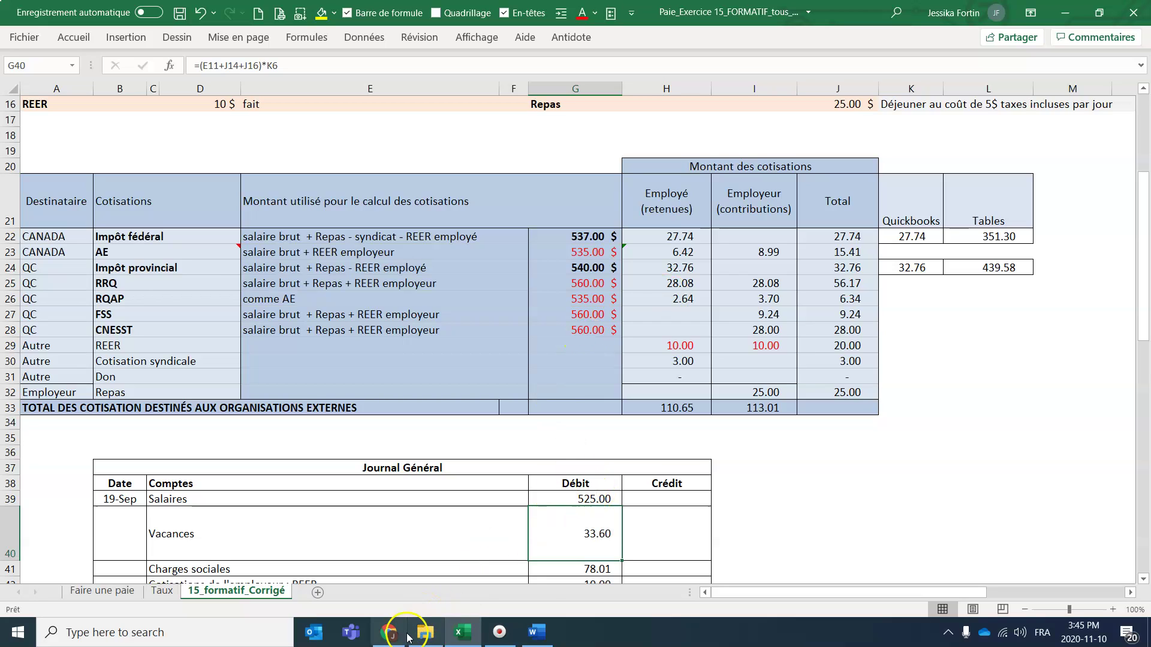
- Review the prepared CNESST information request about amounts and taxable benefits included in vacation indemnity, and submit it
click(389, 637)
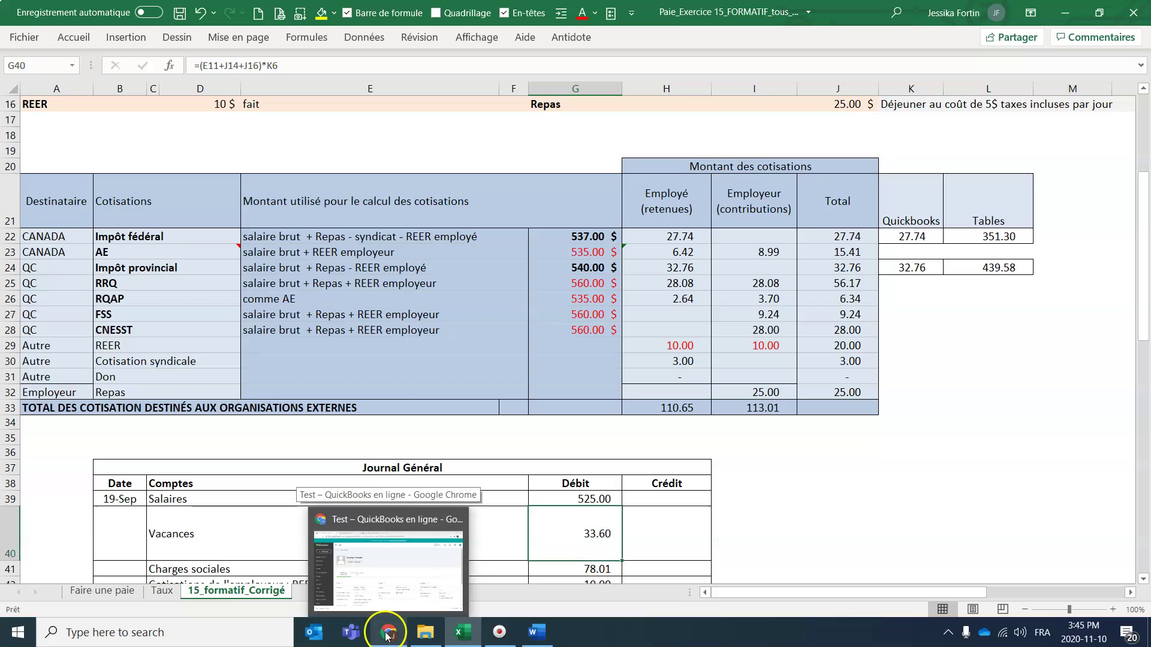
click(385, 635)
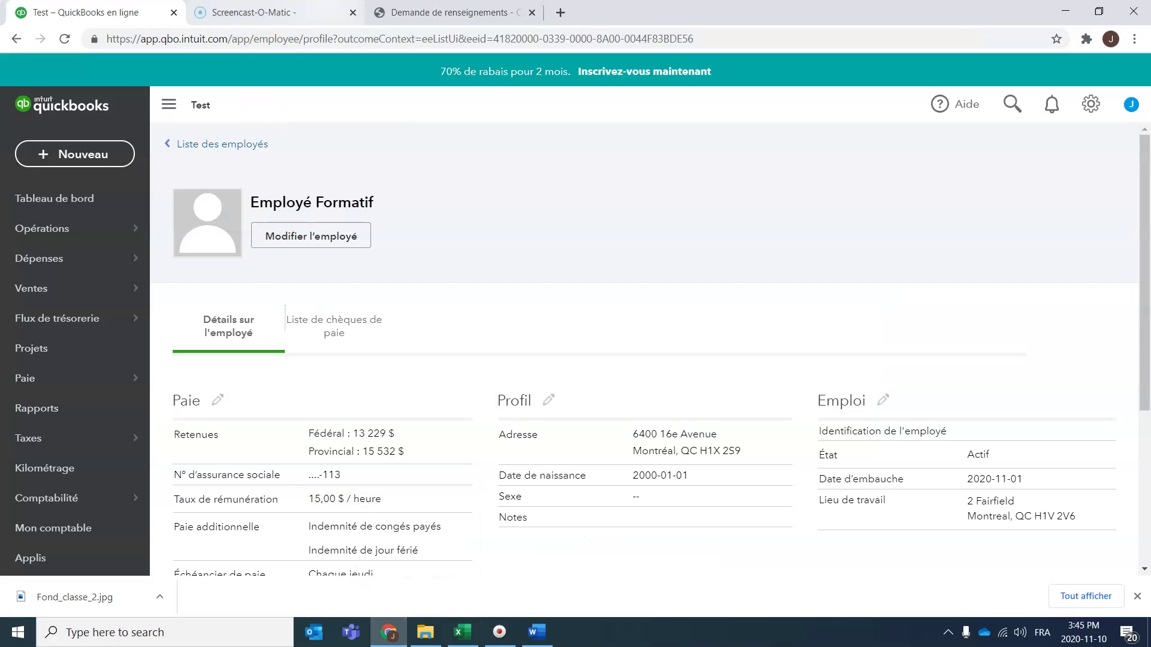
click(449, 12)
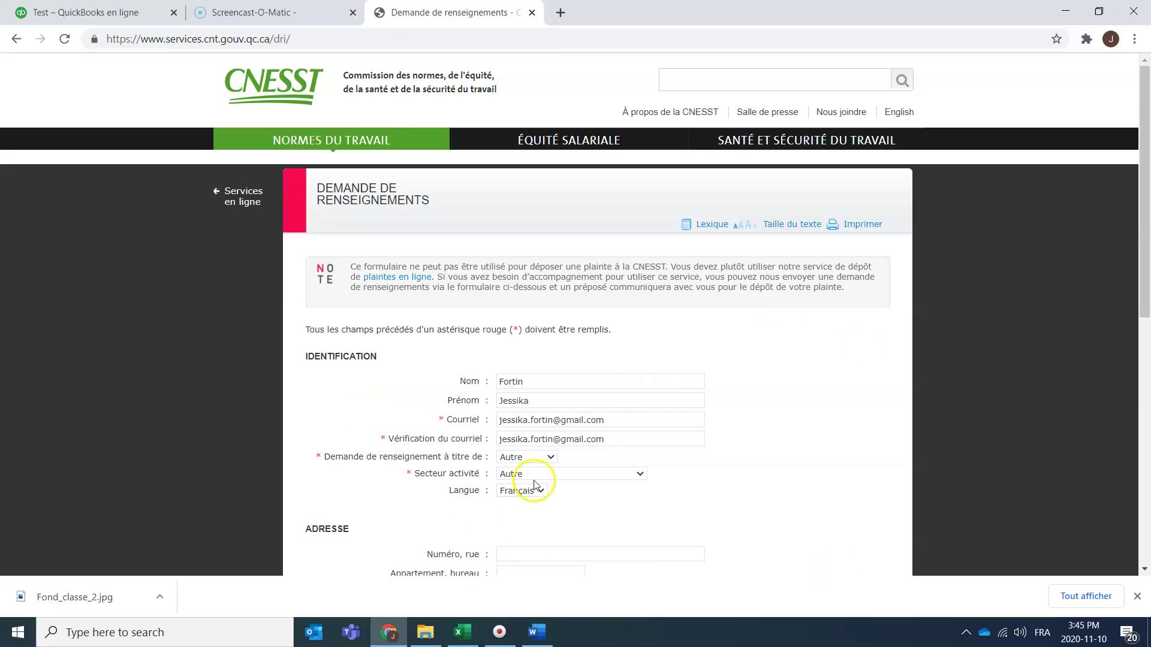
scroll(776, 453, down, 6)
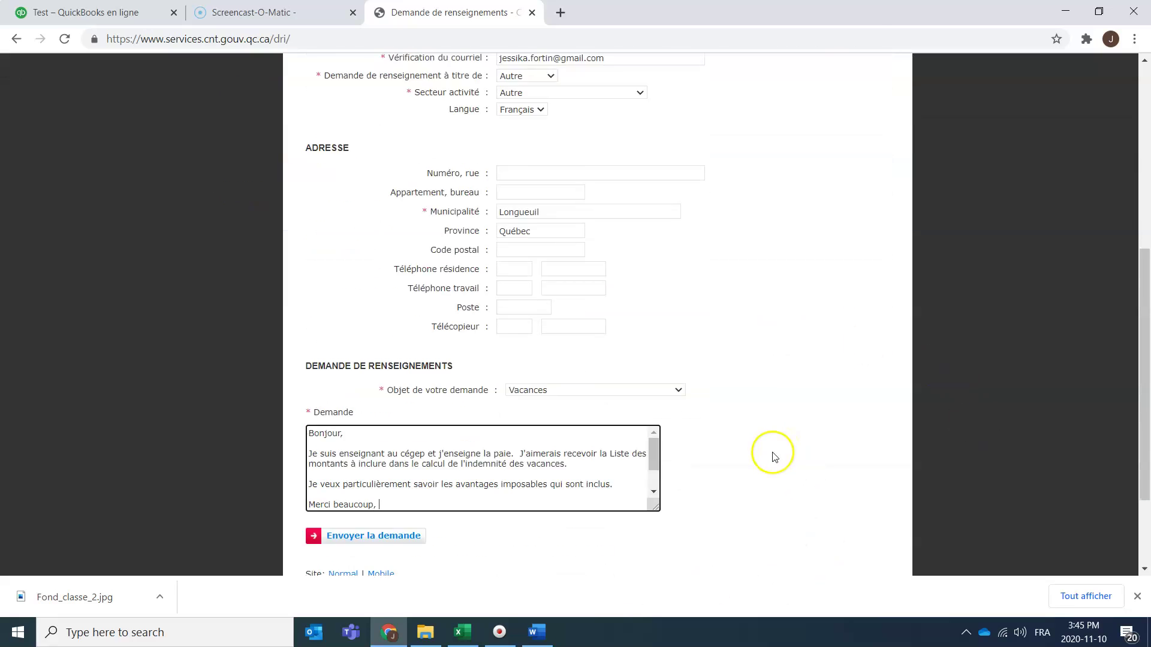
scroll(773, 456, down, 1)
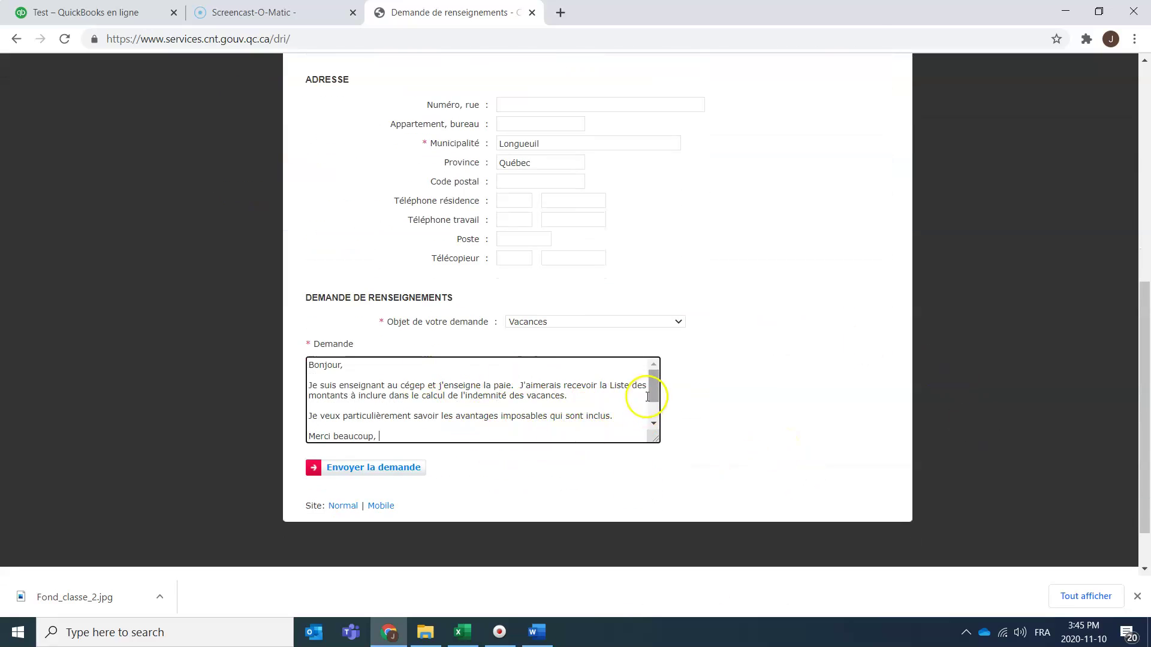
mouse_move(653, 382)
mouse_down()
mouse_move(653, 403)
mouse_move(652, 384)
mouse_up()
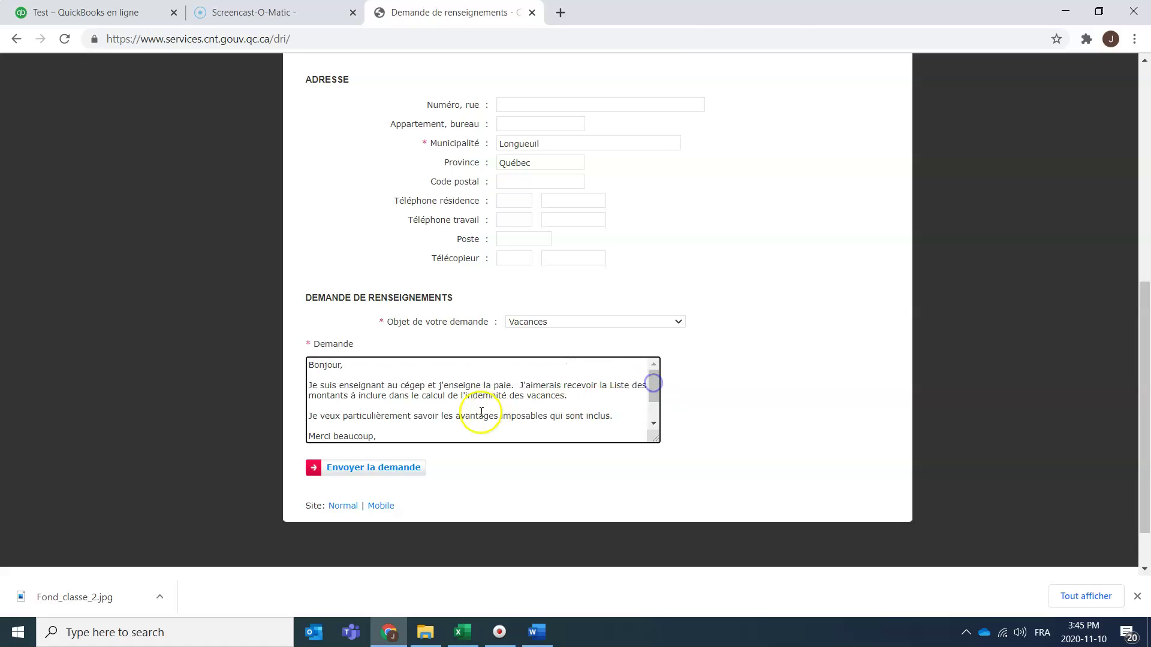
scroll(526, 341, up, 2)
scroll(528, 342, down, 2)
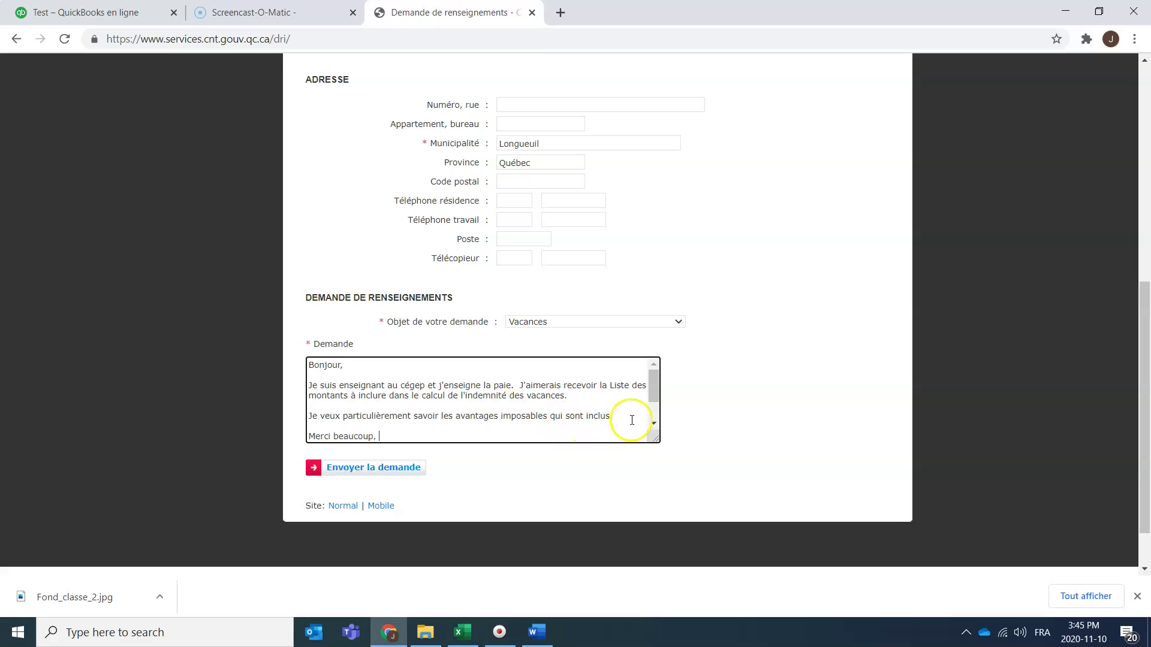
drag(653, 387, 654, 413)
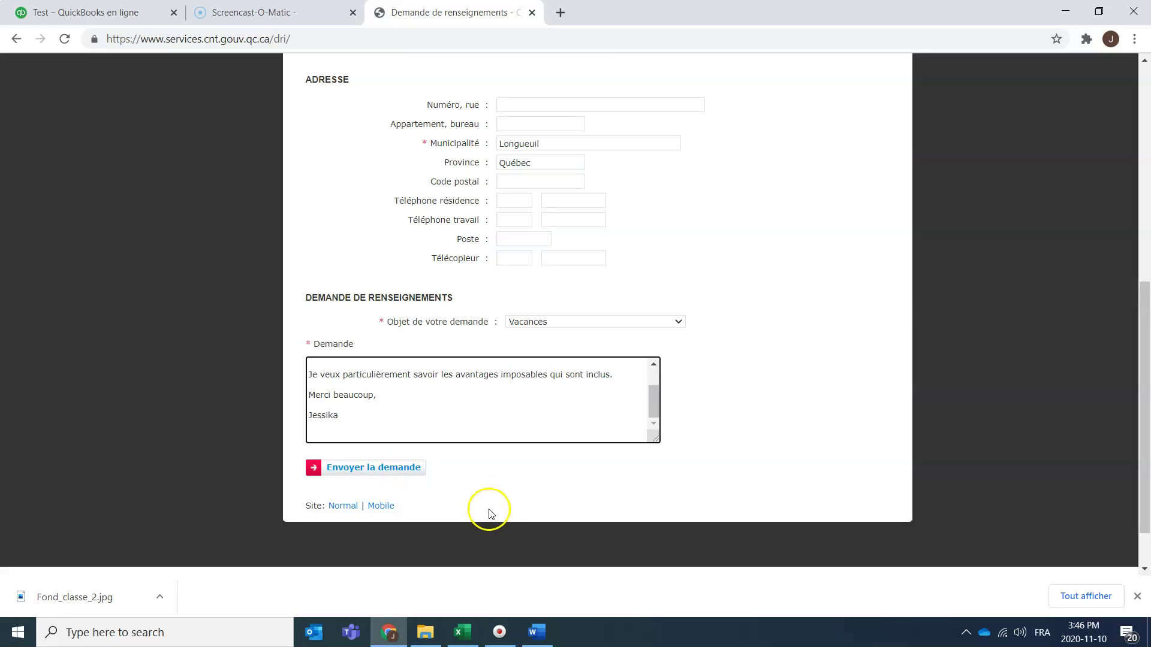
click(415, 470)
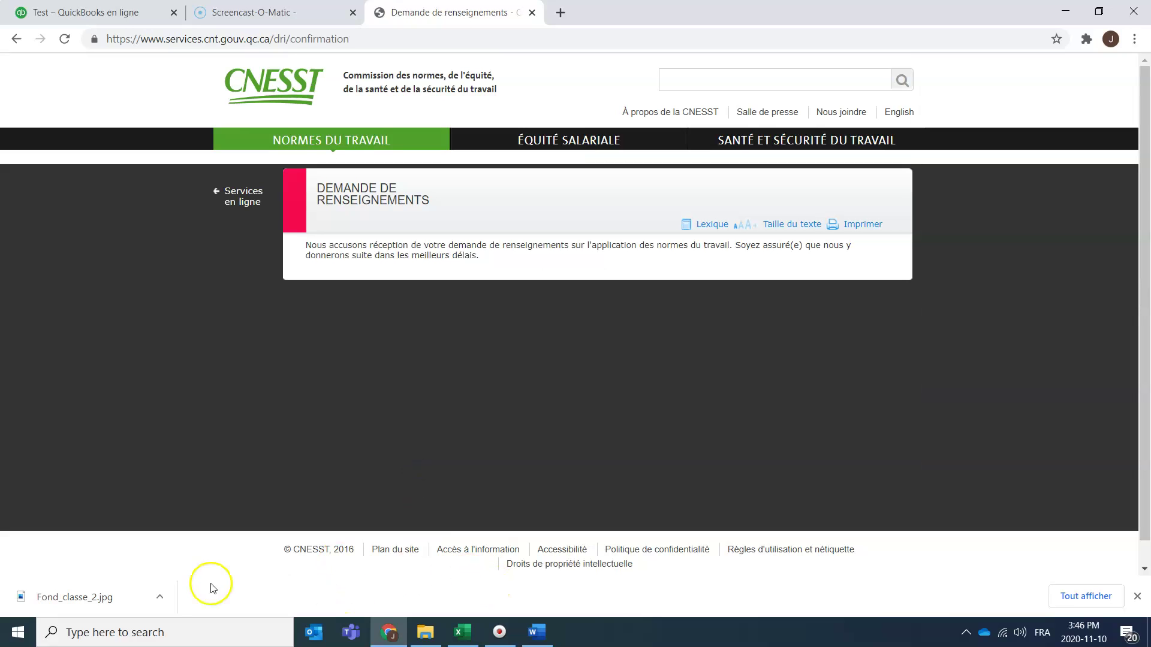